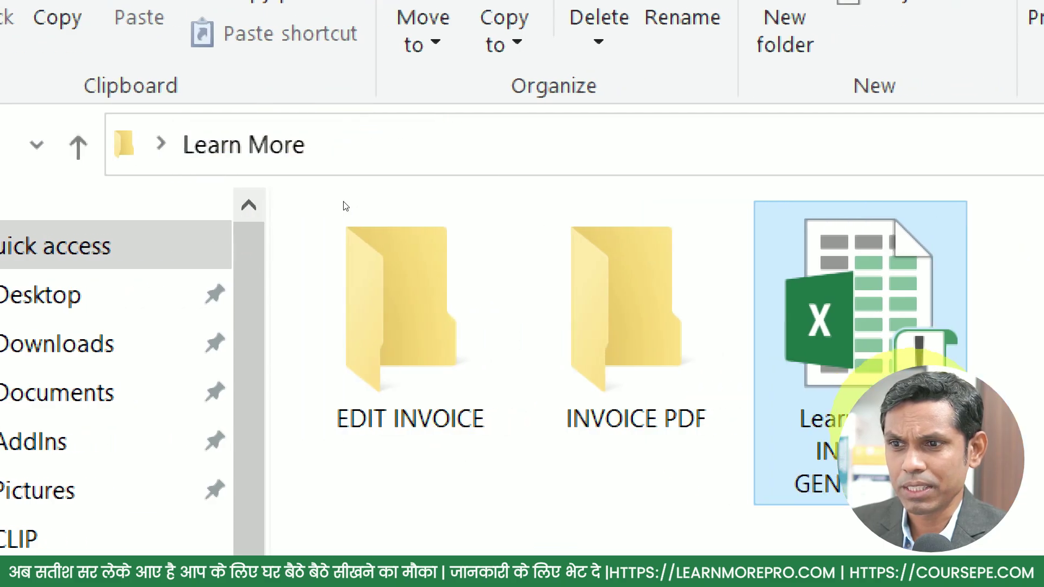
Check the EDIT INVOICE and INVOICE PDF folders, then open the INVOICE GENERATOR workbook.
{"action": "left_click", "coordinate": [321, 425]}
{"action": "left_click", "coordinate": [516, 390]}
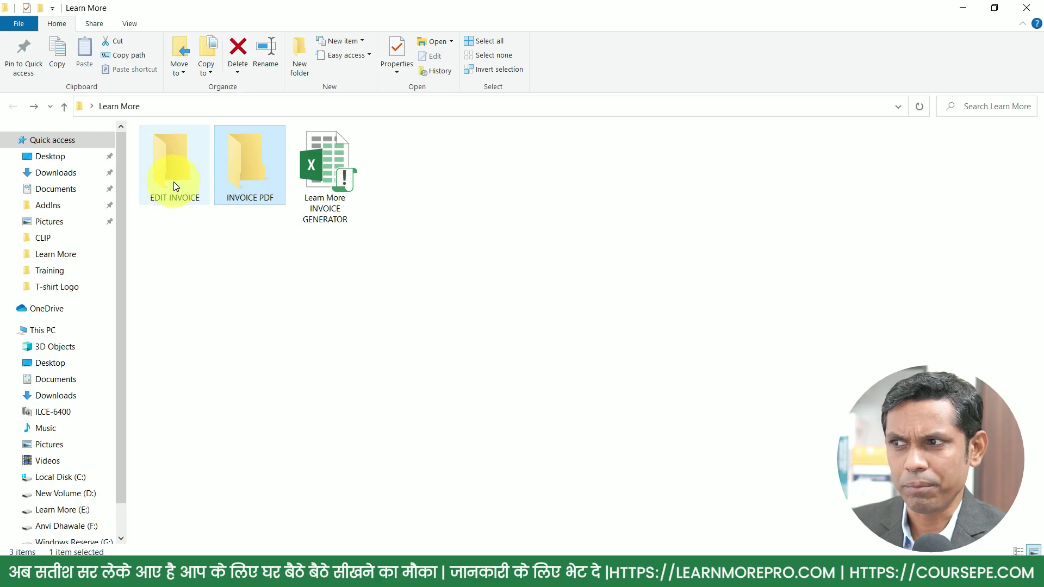
{"action": "double_click", "coordinate": [174, 186]}
{"action": "left_click", "coordinate": [22, 109]}
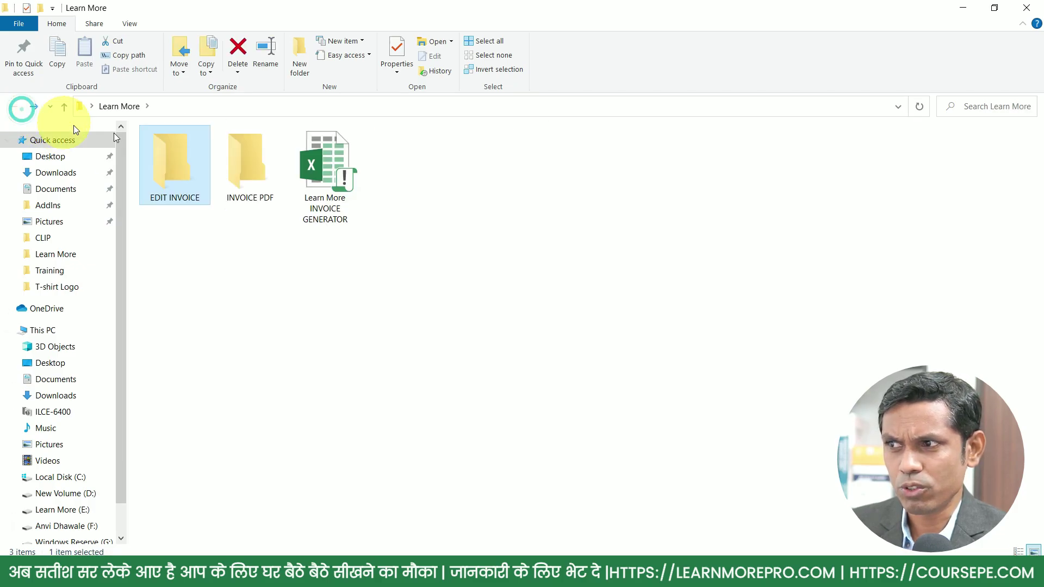
{"action": "double_click", "coordinate": [232, 164]}
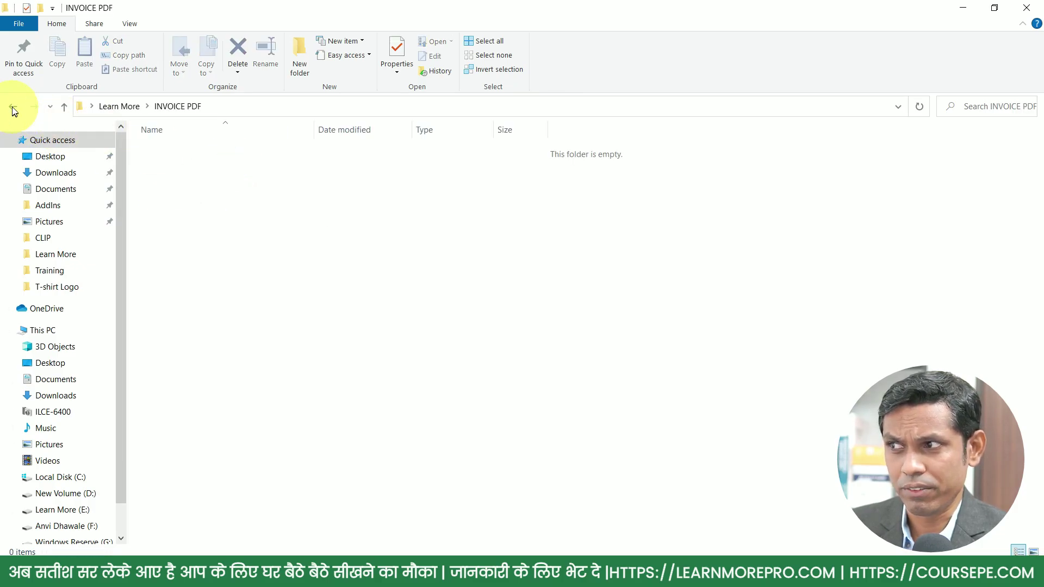
{"action": "left_click", "coordinate": [12, 107]}
{"action": "left_click", "coordinate": [321, 176]}
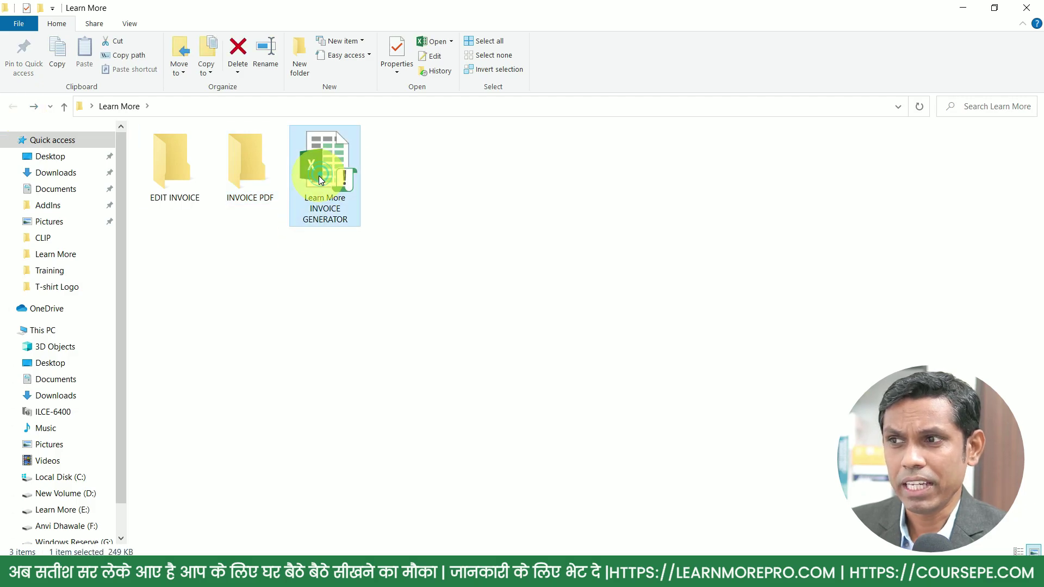
{"action": "double_click", "coordinate": [318, 174]}
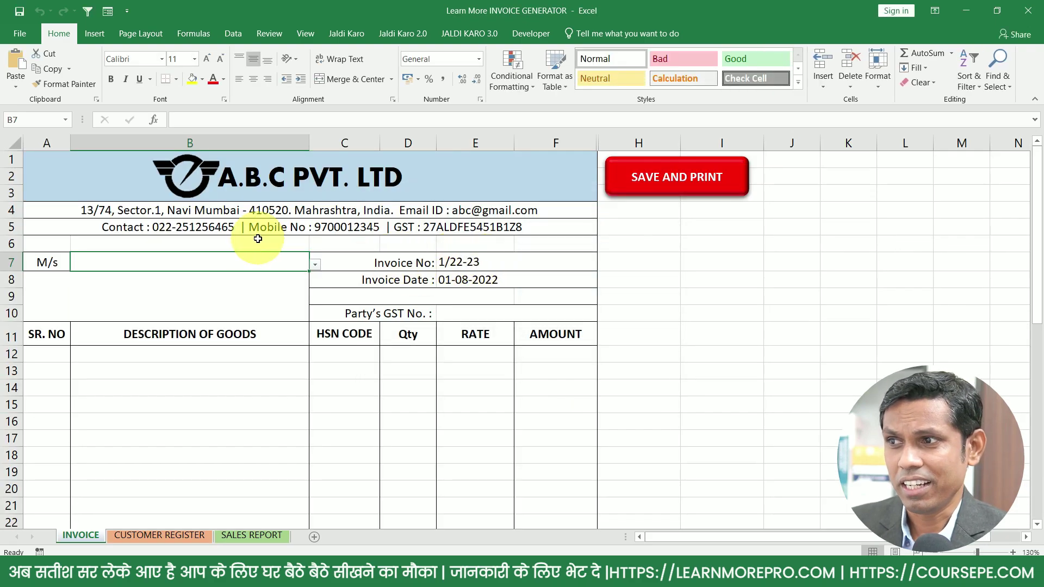
Scroll through the INVOICE sheet and select the header block A1 to F16.
{"action": "scroll", "coordinate": [260, 247], "scroll_direction": "down", "scroll_amount": 5}
{"action": "scroll", "coordinate": [260, 253], "scroll_direction": "down", "scroll_amount": 1}
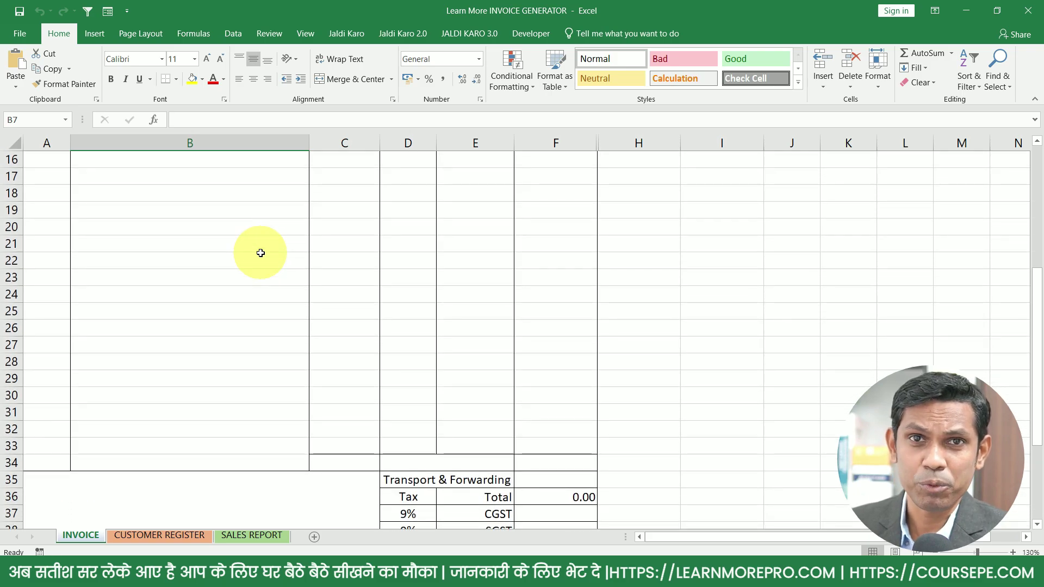
{"action": "scroll", "coordinate": [260, 254], "scroll_direction": "down", "scroll_amount": 1}
{"action": "scroll", "coordinate": [260, 254], "scroll_direction": "down", "scroll_amount": 2}
{"action": "scroll", "coordinate": [261, 259], "scroll_direction": "down", "scroll_amount": 2}
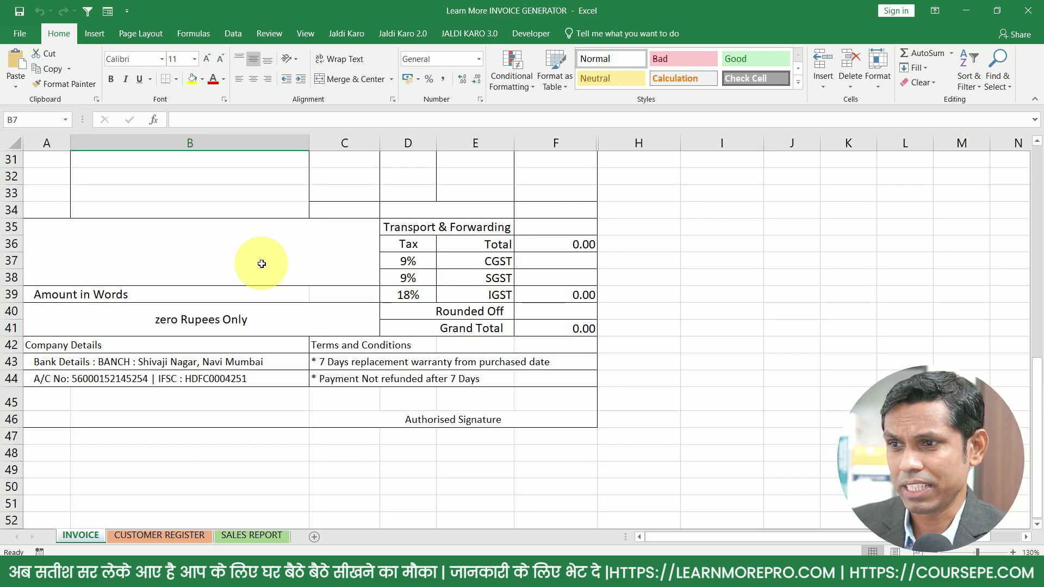
{"action": "scroll", "coordinate": [262, 266], "scroll_direction": "up", "scroll_amount": 2}
{"action": "scroll", "coordinate": [263, 266], "scroll_direction": "up", "scroll_amount": 4}
{"action": "scroll", "coordinate": [264, 268], "scroll_direction": "up", "scroll_amount": 4}
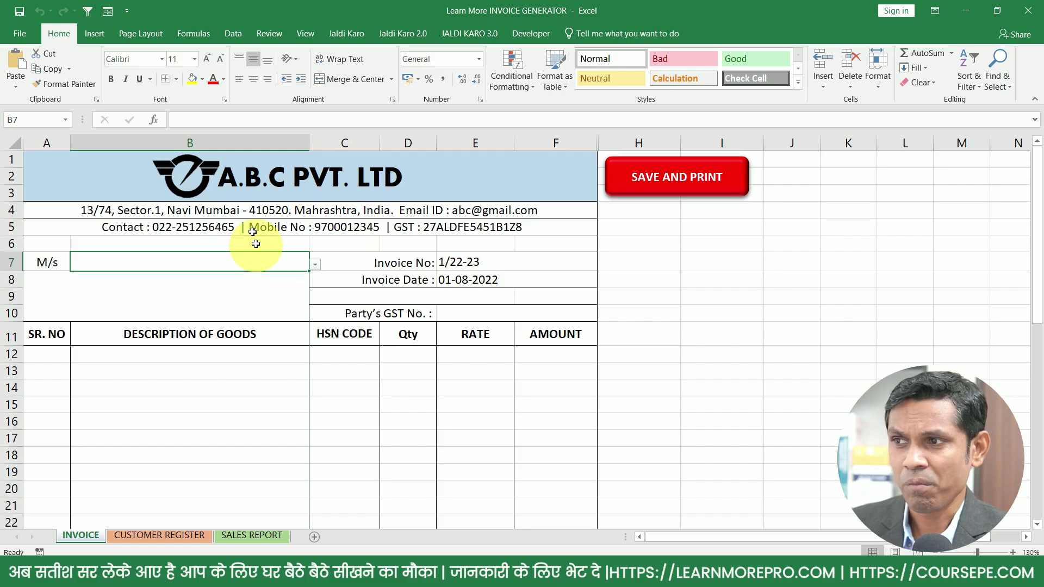
{"action": "left_click_drag", "start_coordinate": [232, 186], "coordinate": [245, 415]}
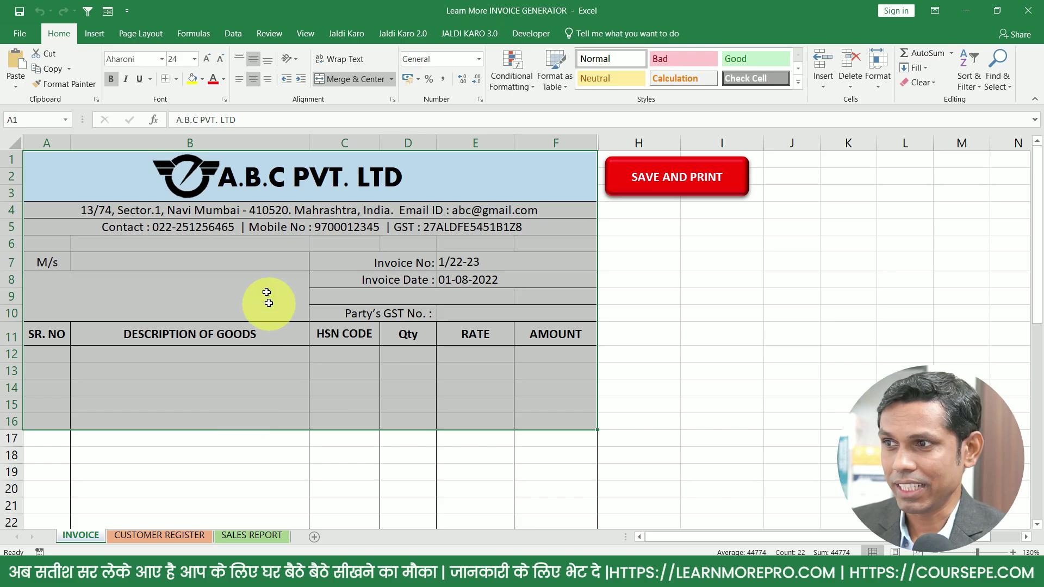
Review the row 11 item headings and the totals cells F36 to F40.
{"action": "left_click", "coordinate": [156, 337]}
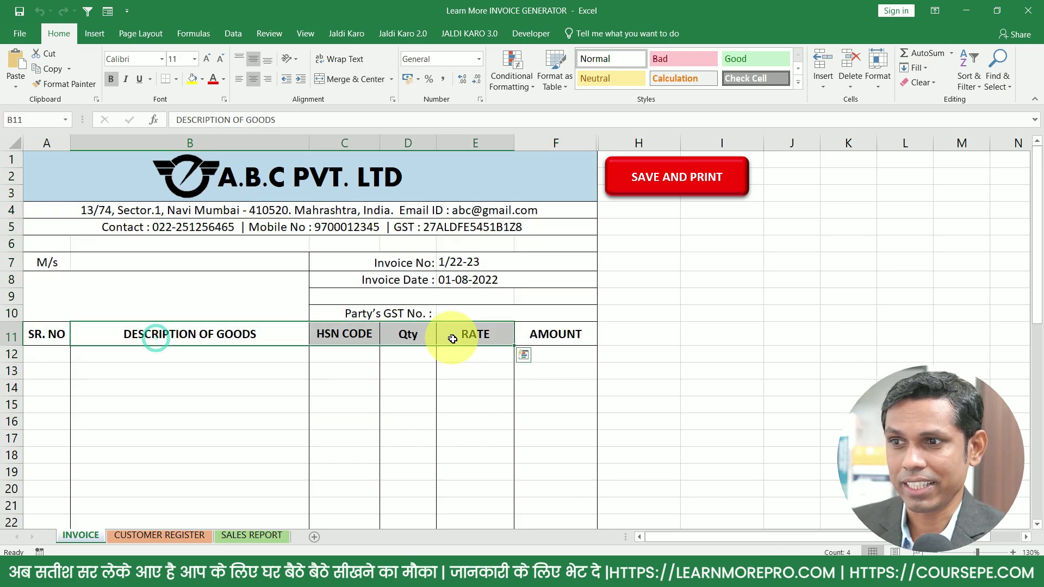
{"action": "scroll", "coordinate": [462, 348], "scroll_direction": "down", "scroll_amount": 7}
{"action": "left_click", "coordinate": [550, 401]}
{"action": "left_click_drag", "start_coordinate": [550, 401], "coordinate": [553, 455]}
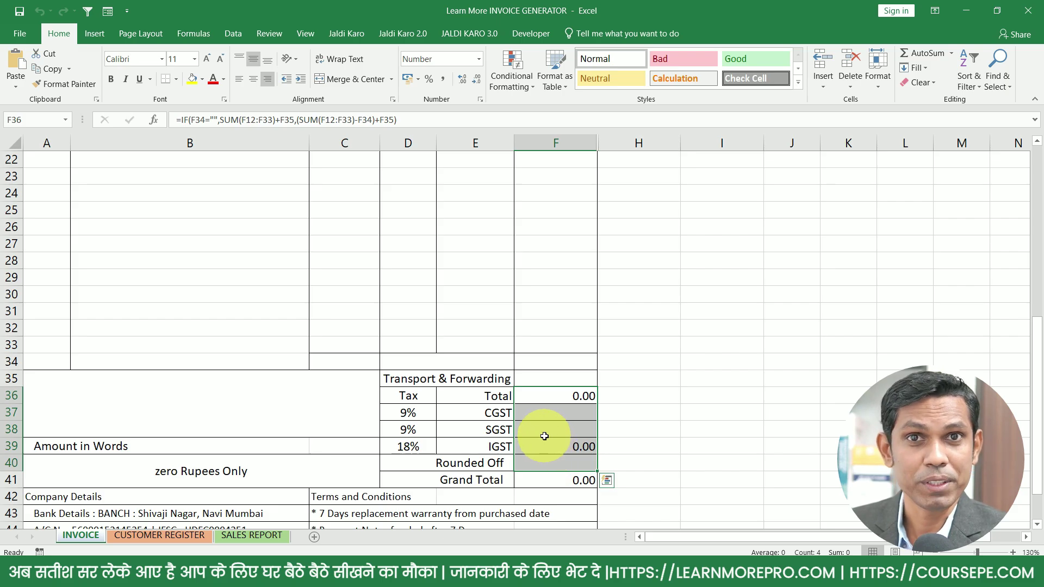
{"action": "scroll", "coordinate": [541, 432], "scroll_direction": "up", "scroll_amount": 4}
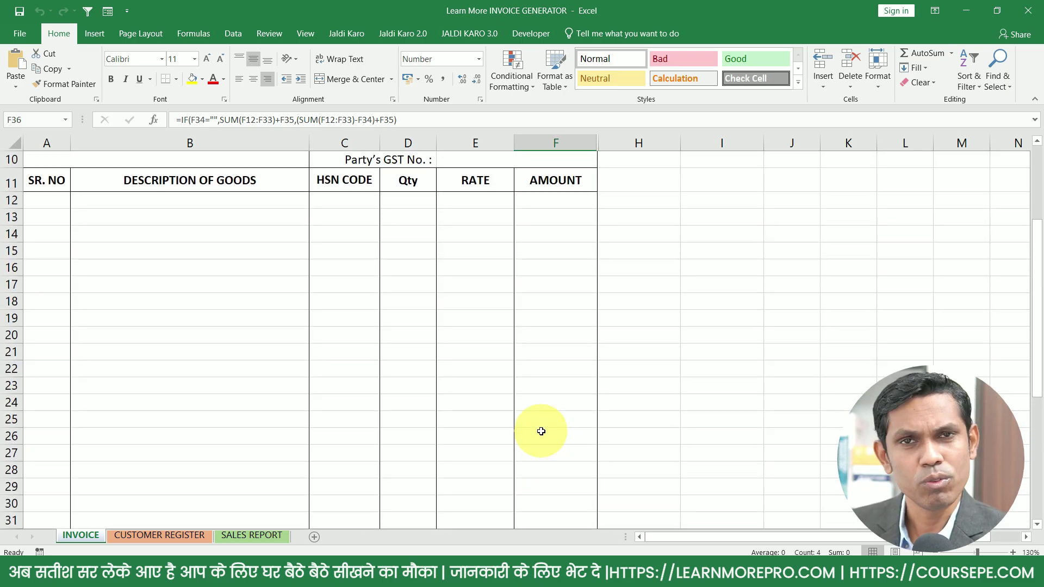
{"action": "scroll", "coordinate": [533, 432], "scroll_direction": "up", "scroll_amount": 2}
{"action": "scroll", "coordinate": [347, 229], "scroll_direction": "up", "scroll_amount": 1}
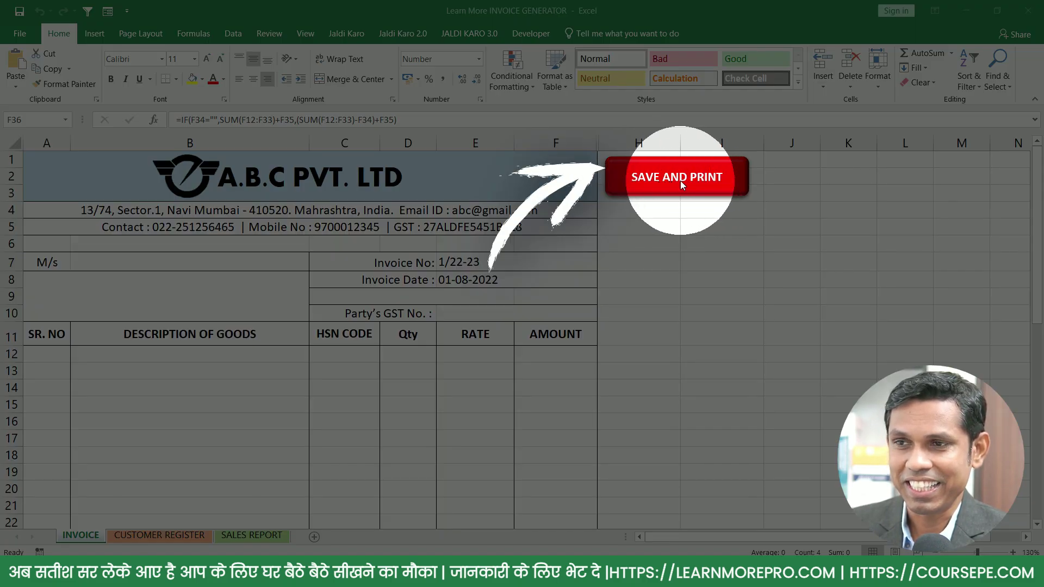
{"action": "left_click", "coordinate": [680, 180]}
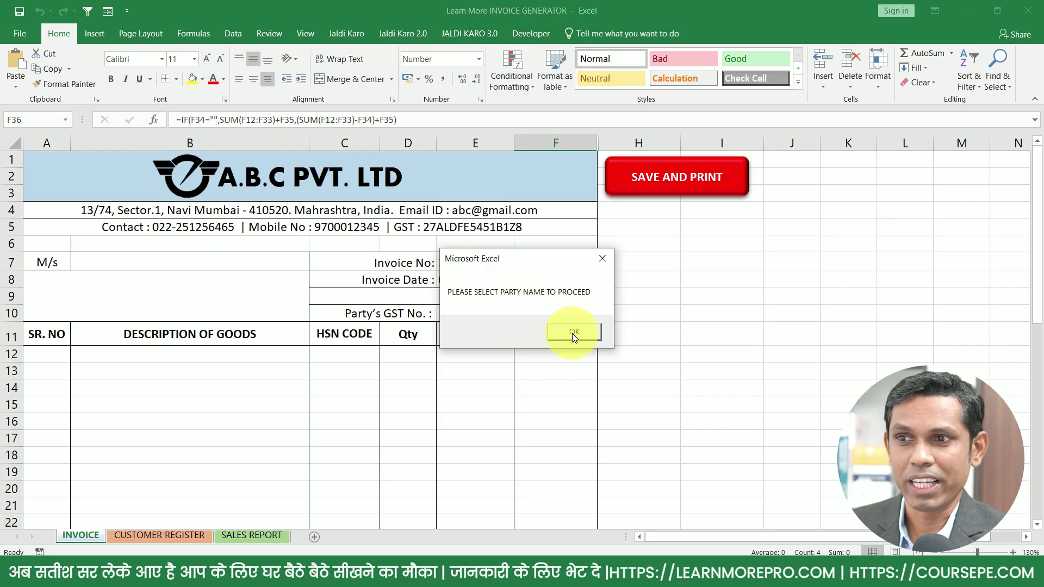
{"action": "left_click", "coordinate": [574, 332]}
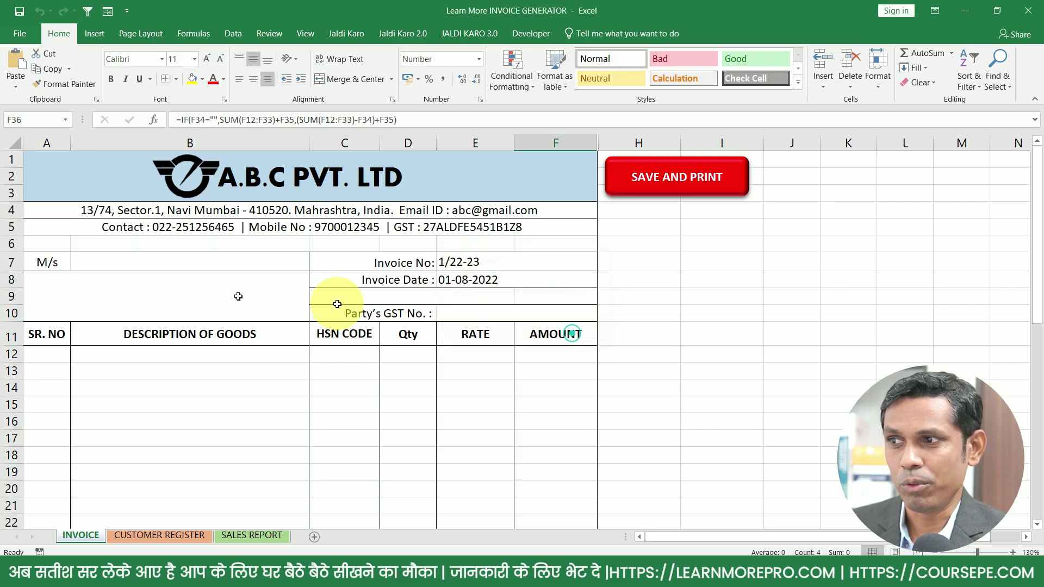
{"action": "left_click", "coordinate": [160, 262]}
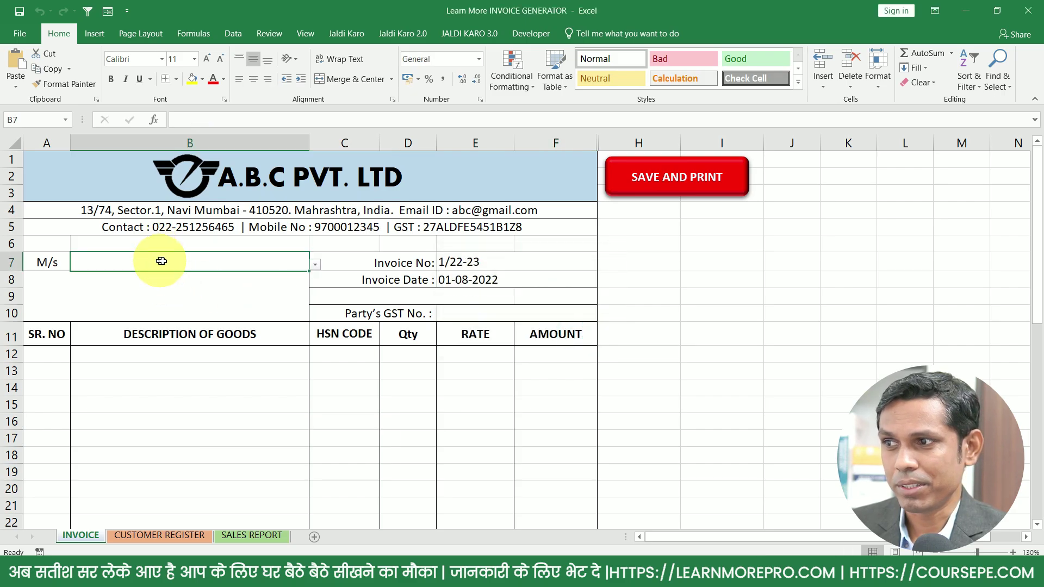
Choose X.Y.Z Pvt. LTD as the customer in B7 and enter serial number 1 in A12.
{"action": "left_click", "coordinate": [315, 264]}
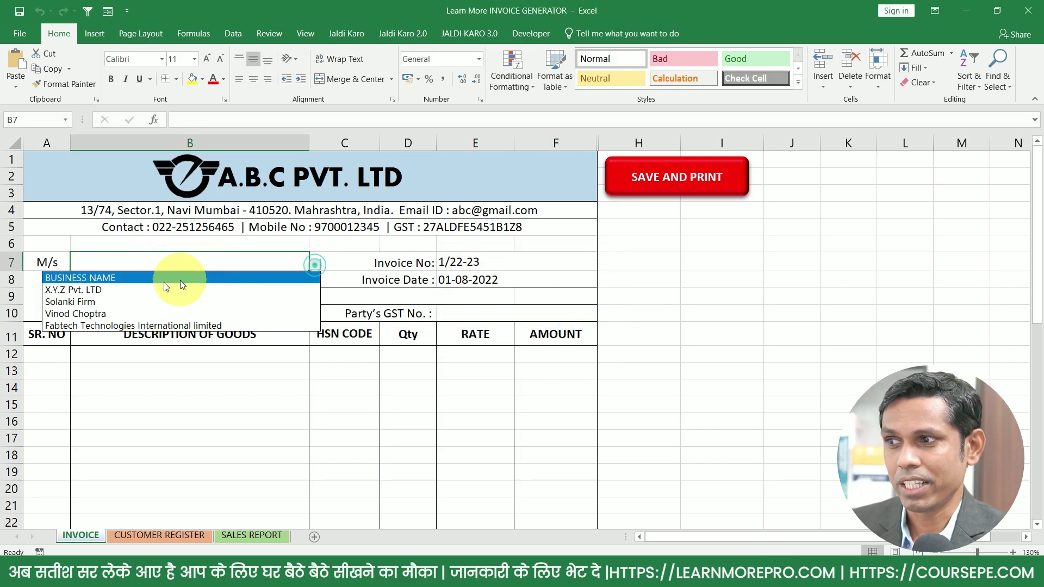
{"action": "left_click", "coordinate": [80, 291]}
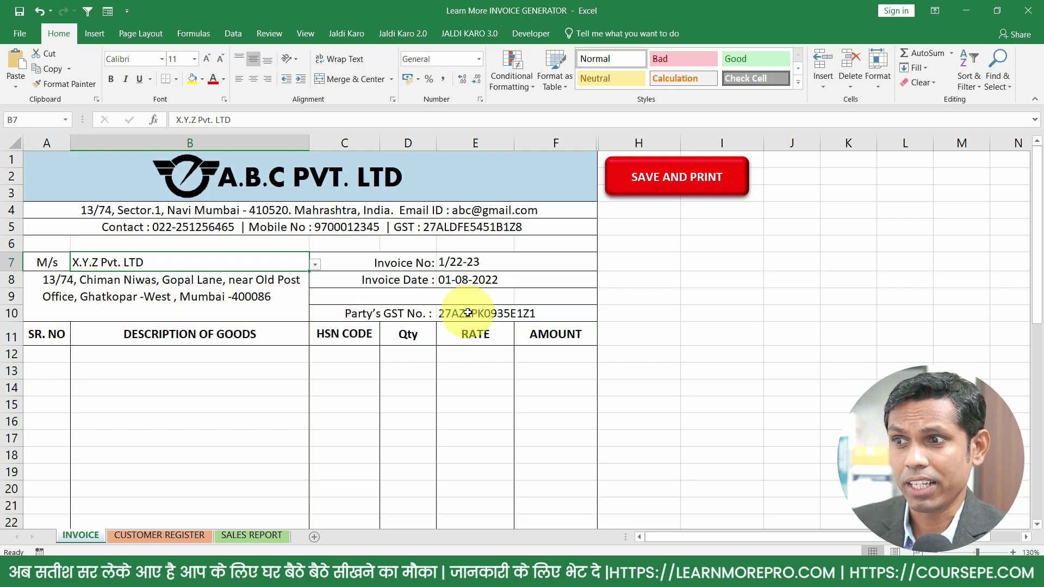
{"action": "left_click", "coordinate": [53, 357]}
{"action": "type", "text": "1"}
{"action": "key", "text": "Return"}
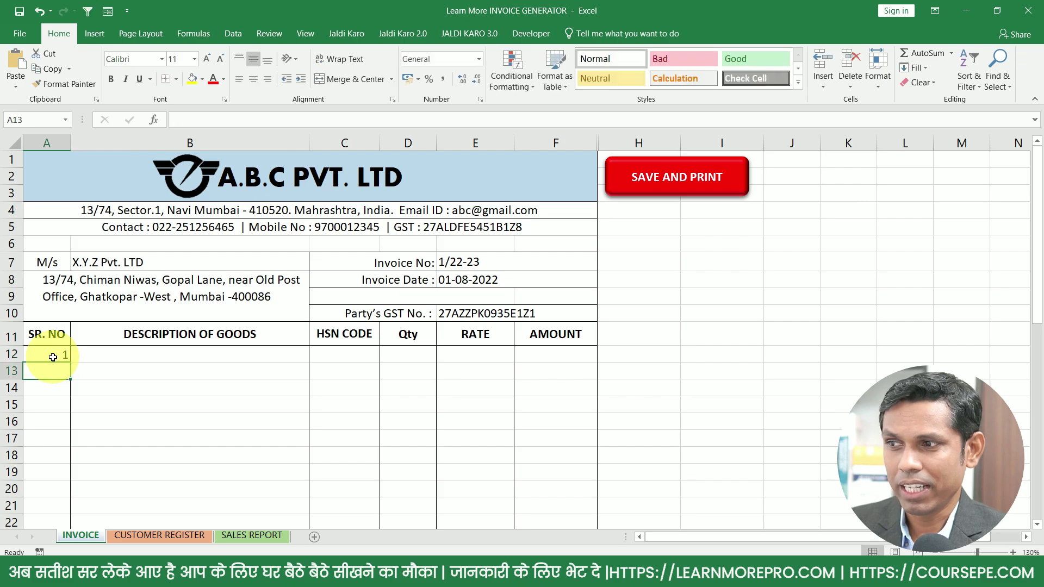
Add a Keyboard line with quantity 10 at rate 200.00 and check the totals.
{"action": "key", "text": "Tab"}
{"action": "type", "text": "k"}
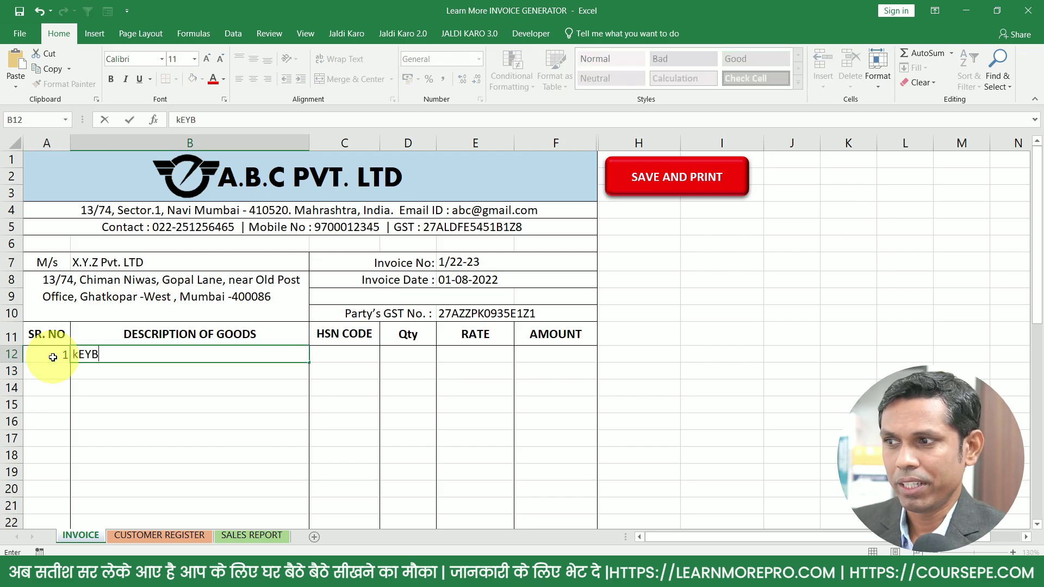
{"action": "key", "text": "Tab"}
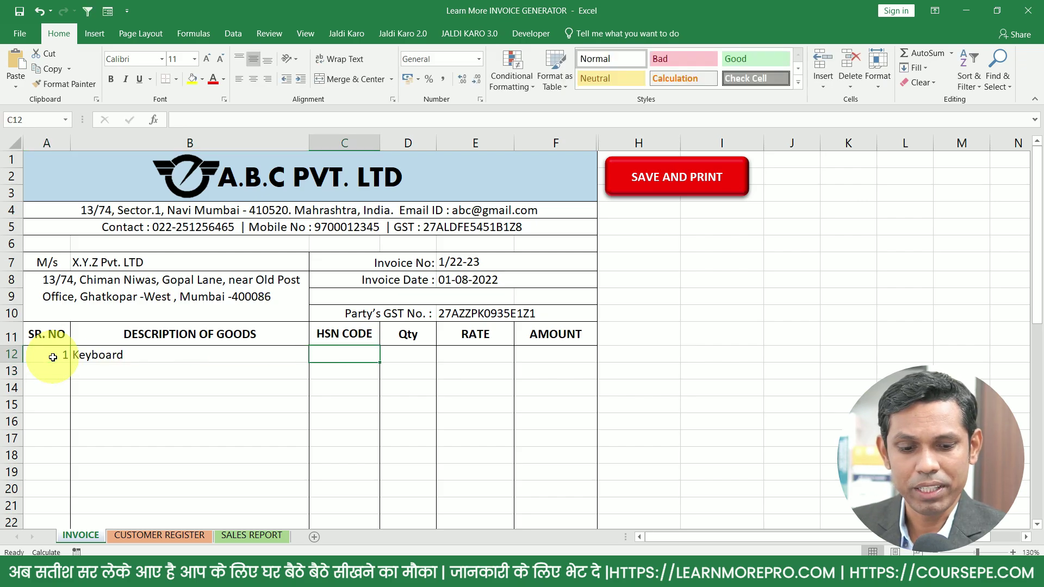
{"action": "type", "text": "4512"}
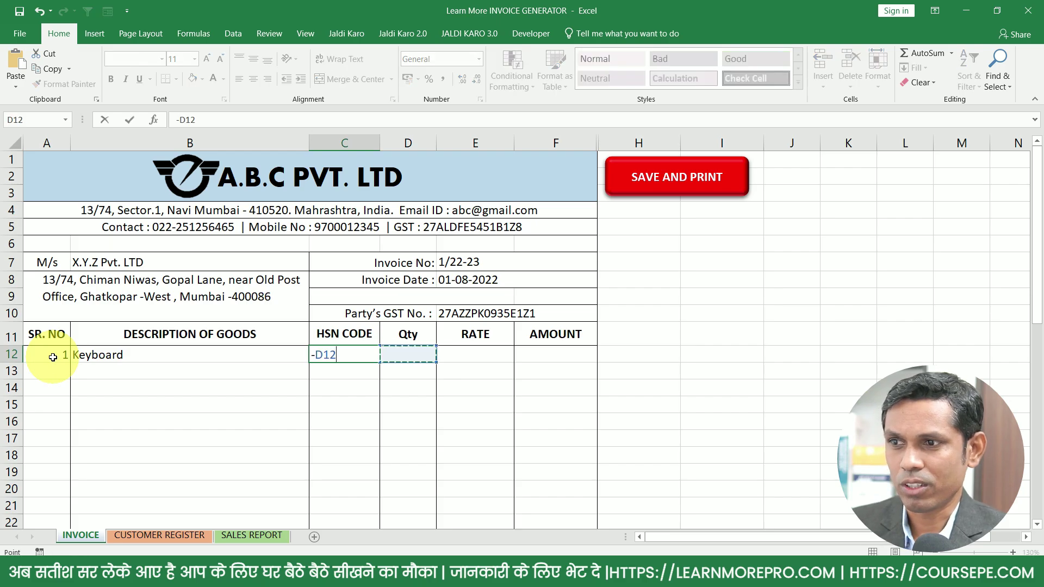
{"action": "key", "text": "Escape"}
{"action": "key", "text": "Tab"}
{"action": "type", "text": "10"}
{"action": "key", "text": "Tab"}
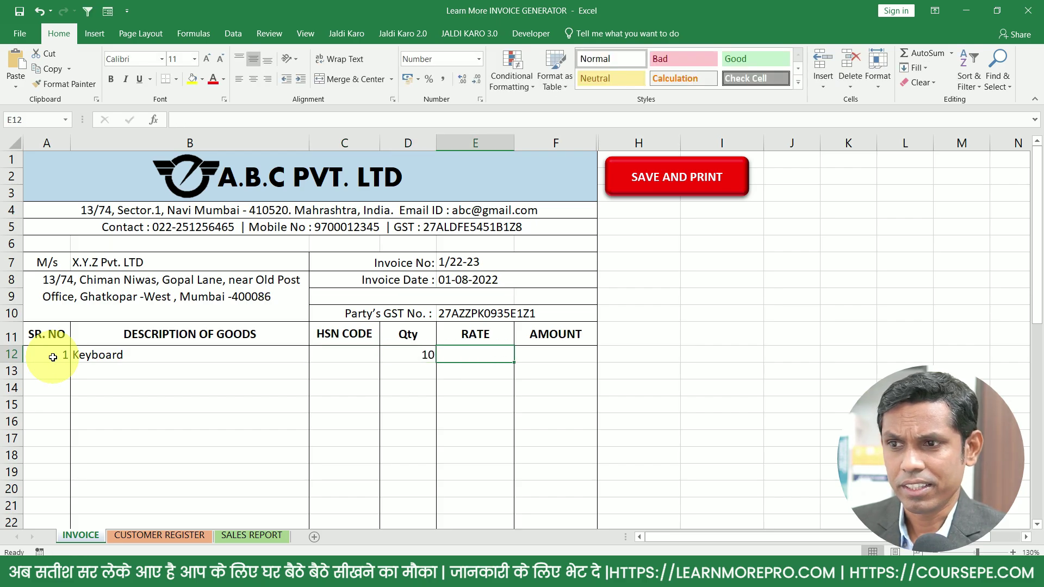
{"action": "type", "text": "200"}
{"action": "key", "text": "Tab"}
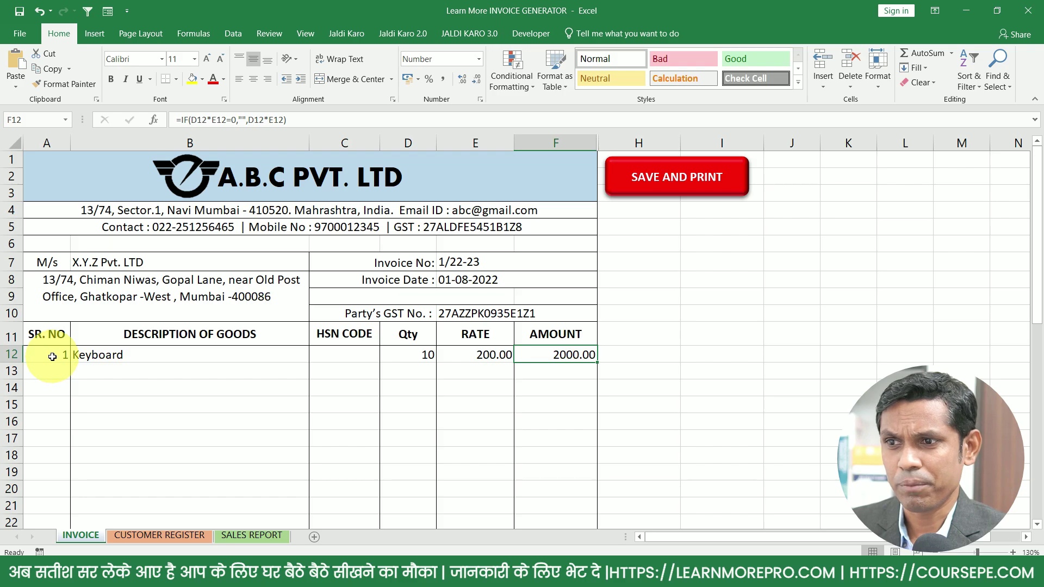
{"action": "scroll", "coordinate": [133, 385], "scroll_direction": "down", "scroll_amount": 1}
{"action": "scroll", "coordinate": [368, 336], "scroll_direction": "down", "scroll_amount": 1}
{"action": "scroll", "coordinate": [384, 350], "scroll_direction": "down", "scroll_amount": 5}
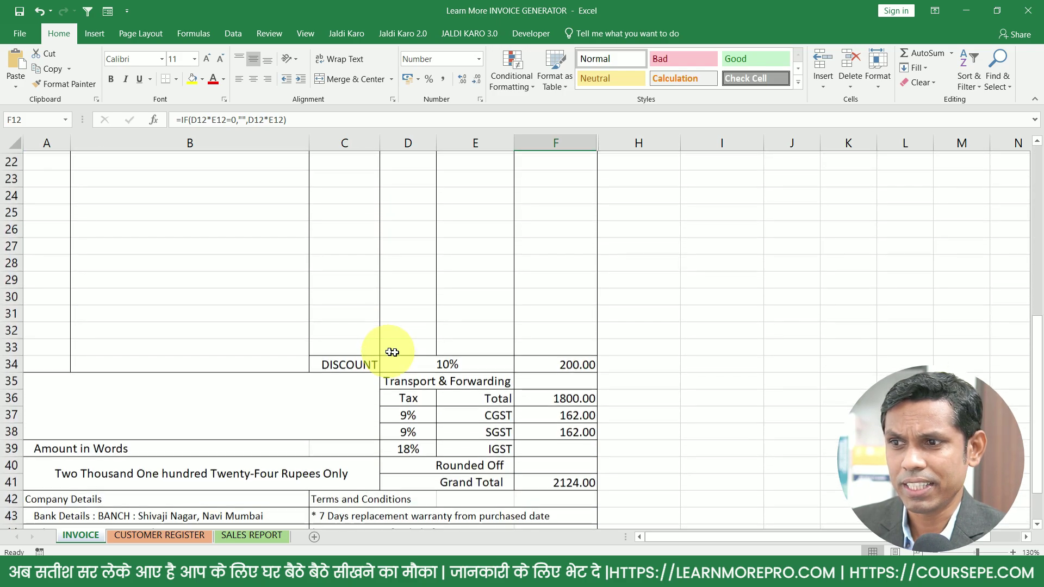
Inspect the formulas for the 10% discount, the party GST in E10, and the total in words.
{"action": "left_click", "coordinate": [416, 362]}
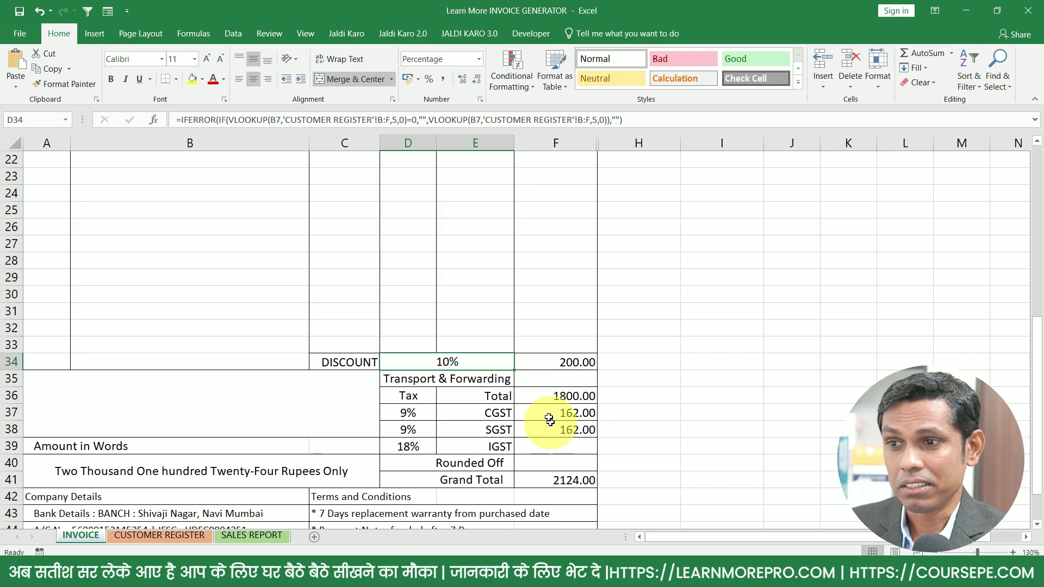
{"action": "left_click_drag", "start_coordinate": [550, 419], "coordinate": [468, 429]}
{"action": "scroll", "coordinate": [468, 427], "scroll_direction": "up", "scroll_amount": 3}
{"action": "scroll", "coordinate": [469, 413], "scroll_direction": "up", "scroll_amount": 3}
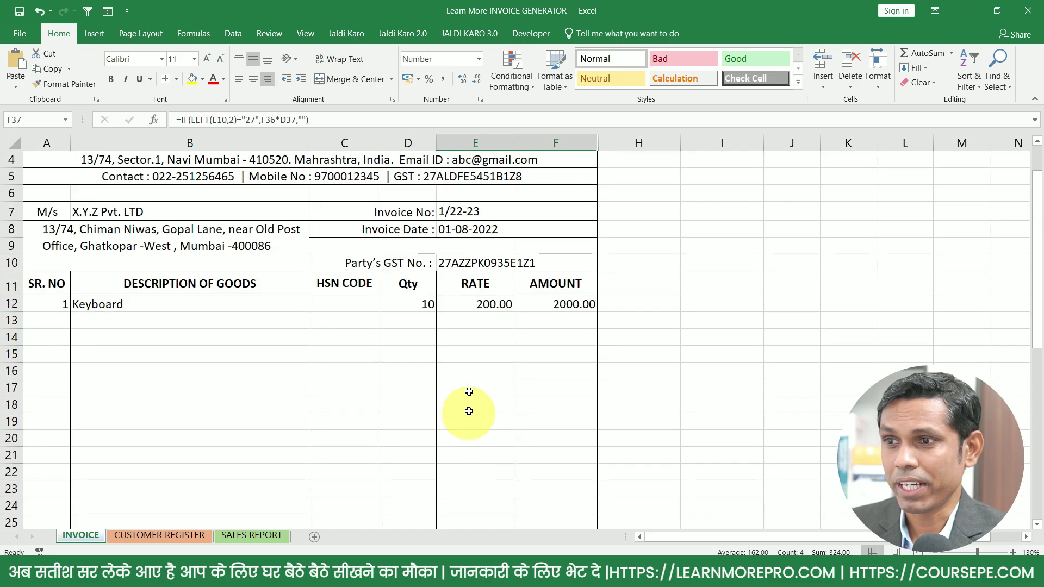
{"action": "left_click", "coordinate": [451, 266]}
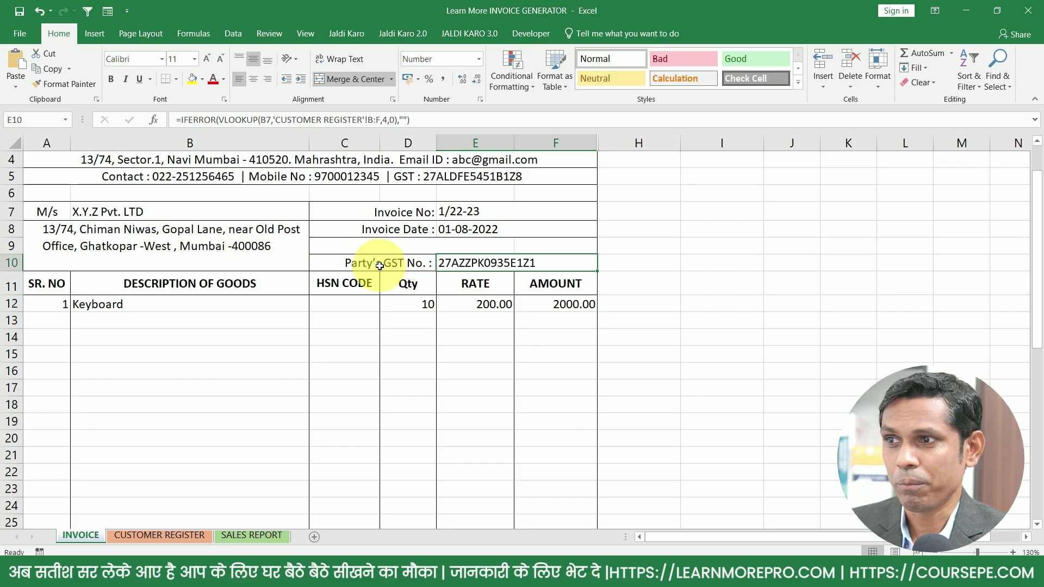
{"action": "scroll", "coordinate": [385, 261], "scroll_direction": "up", "scroll_amount": 1}
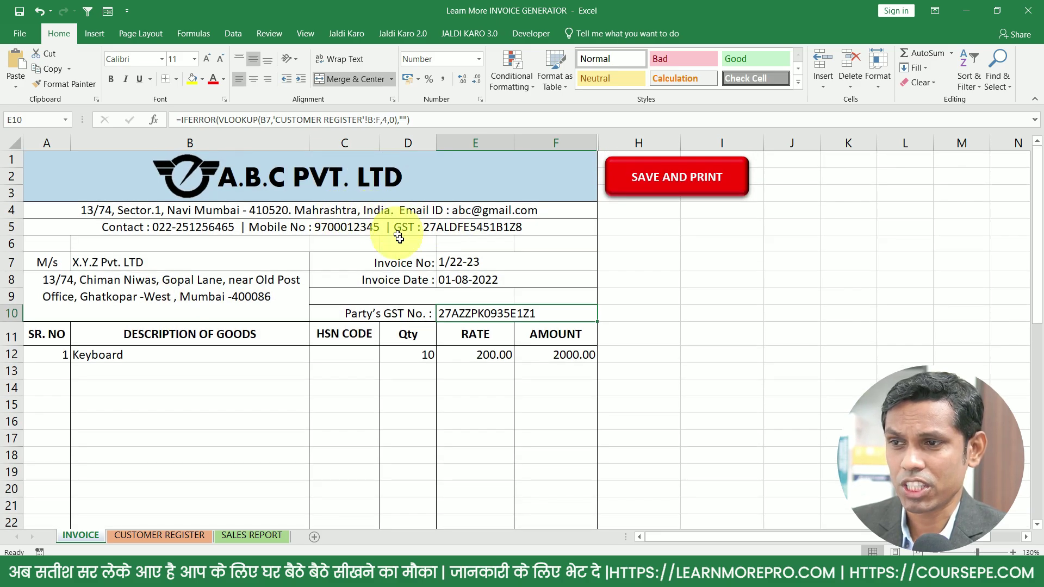
{"action": "scroll", "coordinate": [405, 228], "scroll_direction": "down", "scroll_amount": 10}
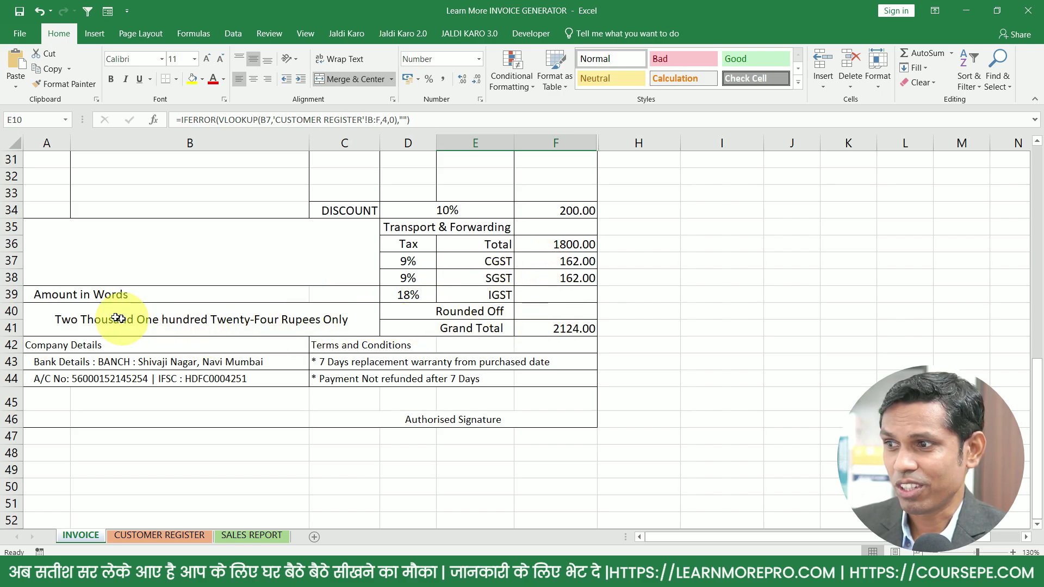
{"action": "left_click", "coordinate": [87, 321]}
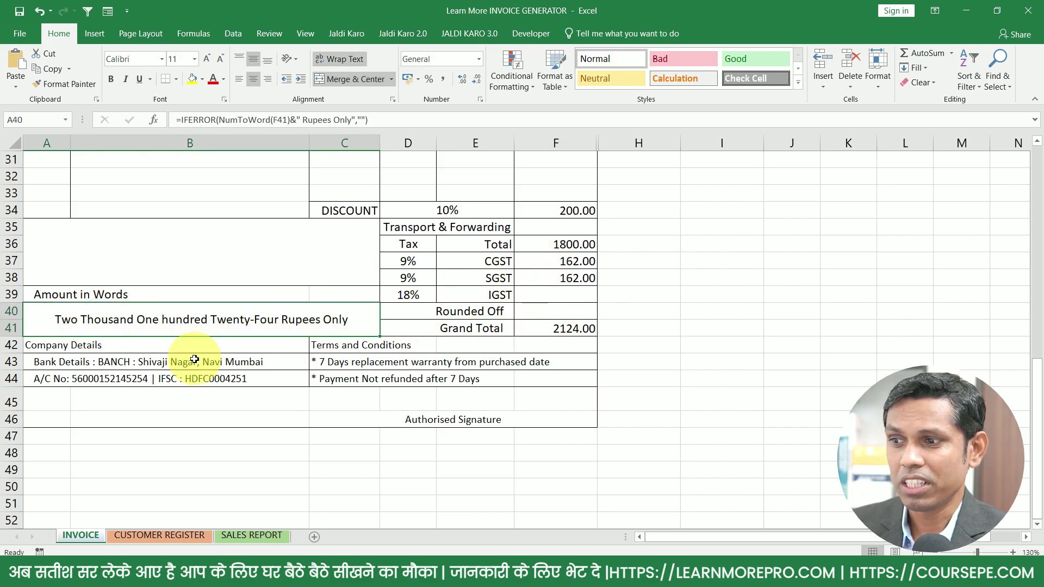
{"action": "scroll", "coordinate": [196, 356], "scroll_direction": "up", "scroll_amount": 3}
{"action": "scroll", "coordinate": [201, 355], "scroll_direction": "up", "scroll_amount": 7}
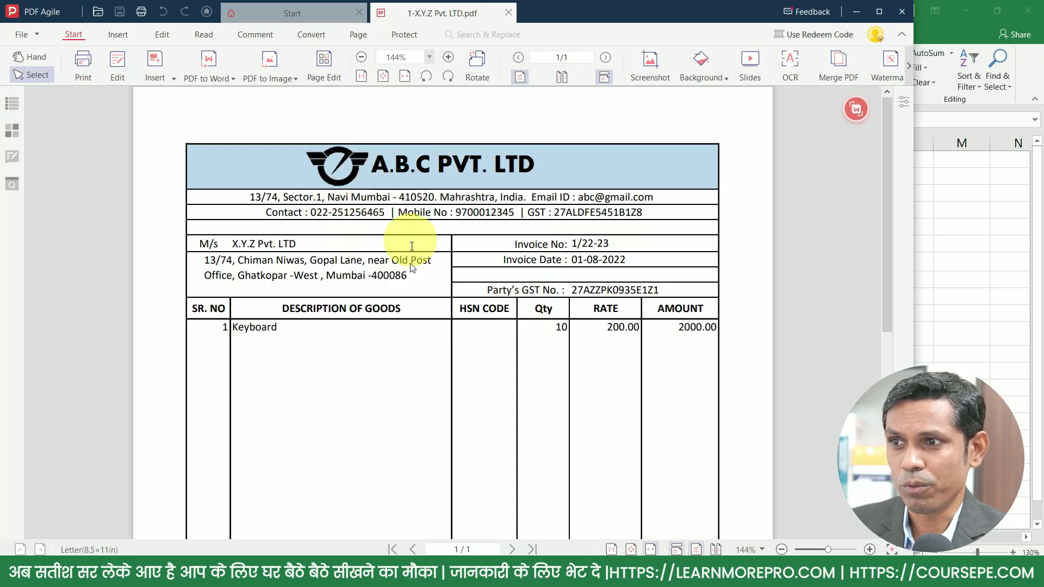
Scroll through the exported 1-X.Y.Z Pvt. LTD invoice PDF and close PDF Agile.
{"action": "scroll", "coordinate": [432, 311], "scroll_direction": "down", "scroll_amount": 5}
{"action": "scroll", "coordinate": [433, 312], "scroll_direction": "down", "scroll_amount": 2}
{"action": "scroll", "coordinate": [432, 311], "scroll_direction": "up", "scroll_amount": 5}
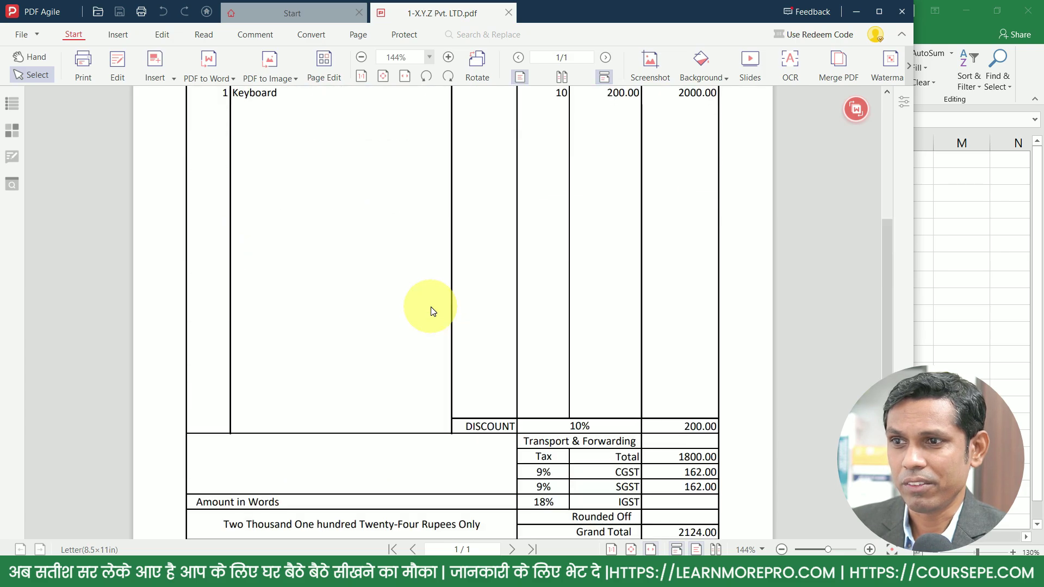
{"action": "scroll", "coordinate": [433, 311], "scroll_direction": "up", "scroll_amount": 3}
{"action": "mouse_move", "coordinate": [856, 108]}
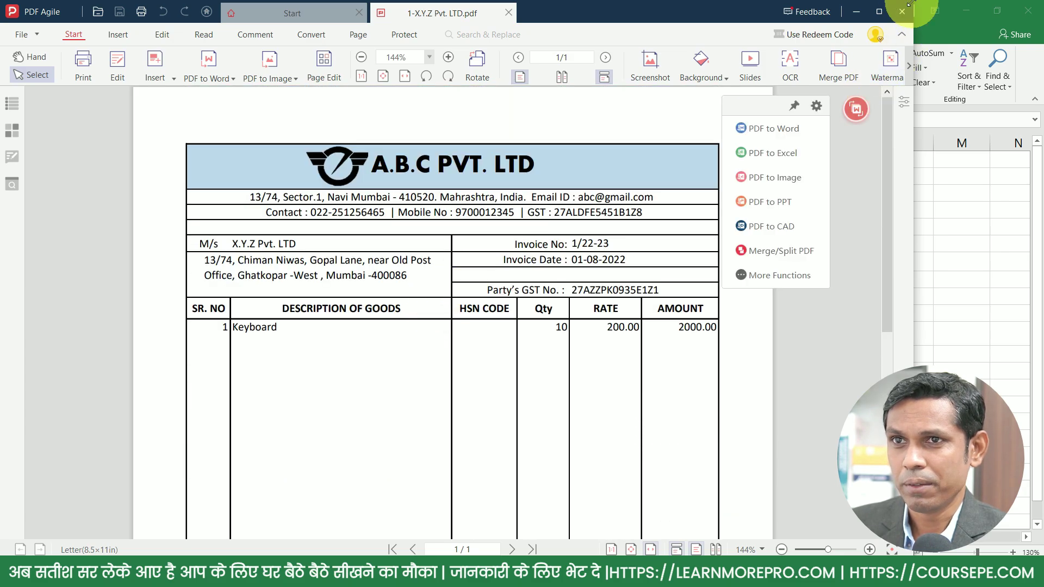
{"action": "left_click", "coordinate": [905, 13]}
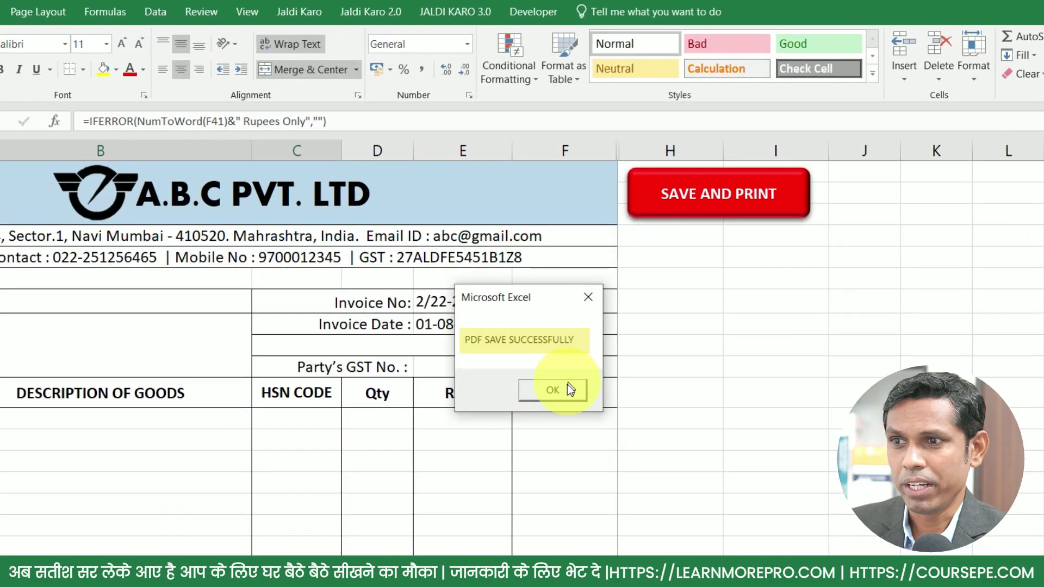
Confirm the PDF save and verify the saved invoice files in EDIT INVOICE and INVOICE PDF.
{"action": "left_click", "coordinate": [567, 391]}
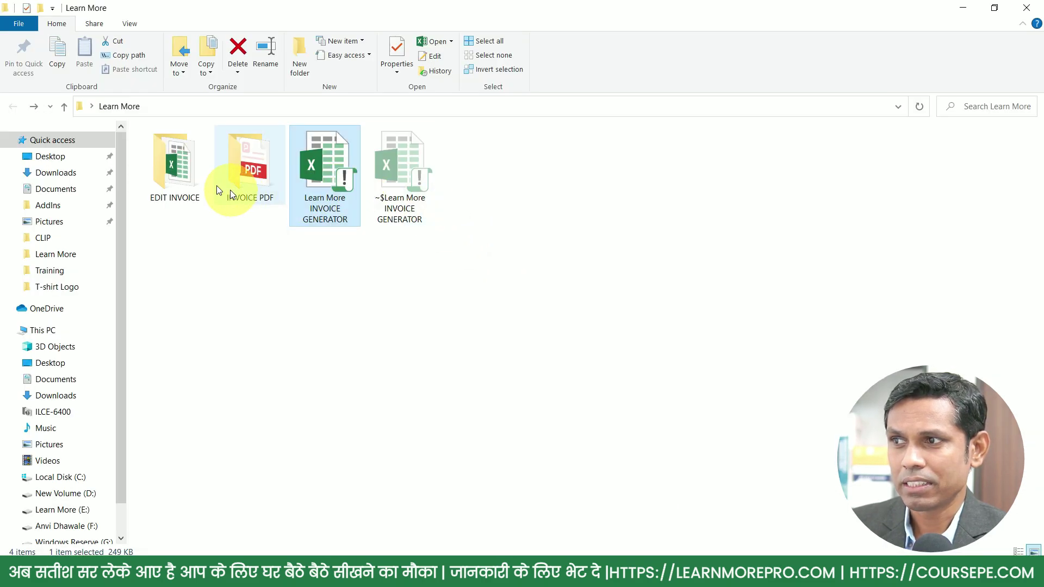
{"action": "double_click", "coordinate": [193, 188]}
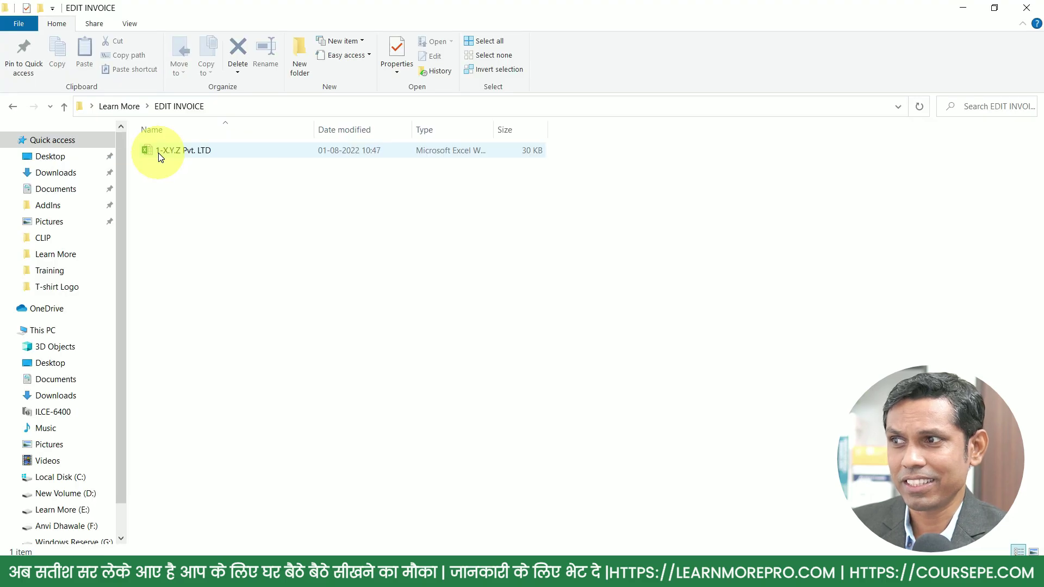
{"action": "left_click", "coordinate": [14, 108]}
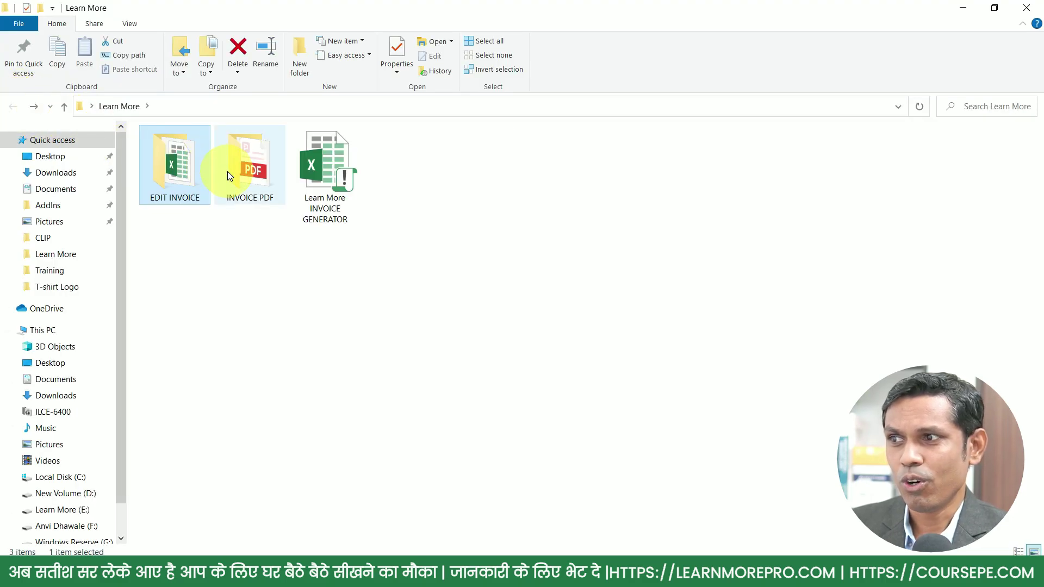
{"action": "double_click", "coordinate": [252, 166]}
{"action": "left_click", "coordinate": [163, 154]}
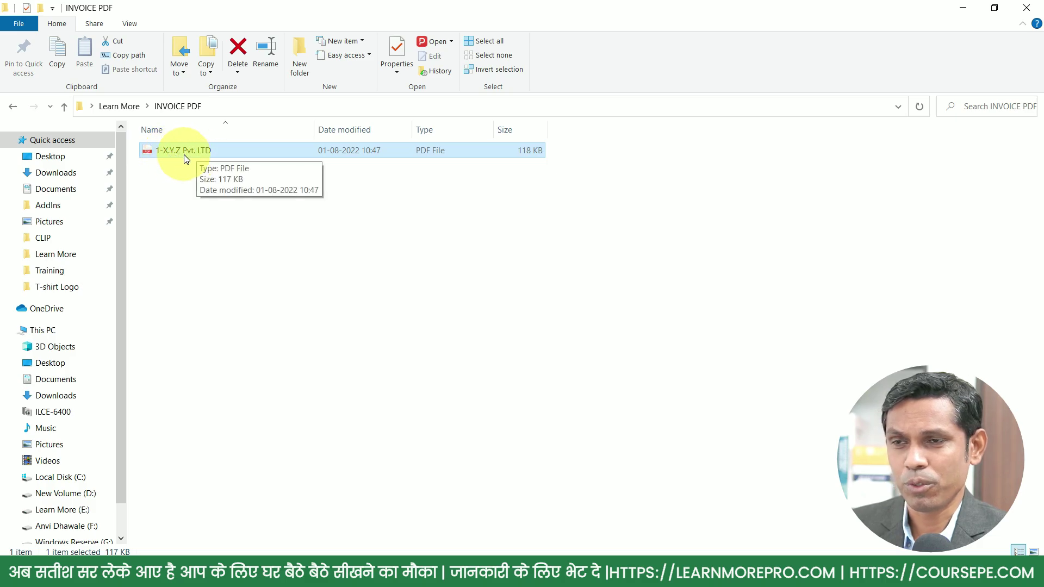
{"action": "left_click", "coordinate": [11, 109]}
{"action": "key", "text": "alt+Tab"}
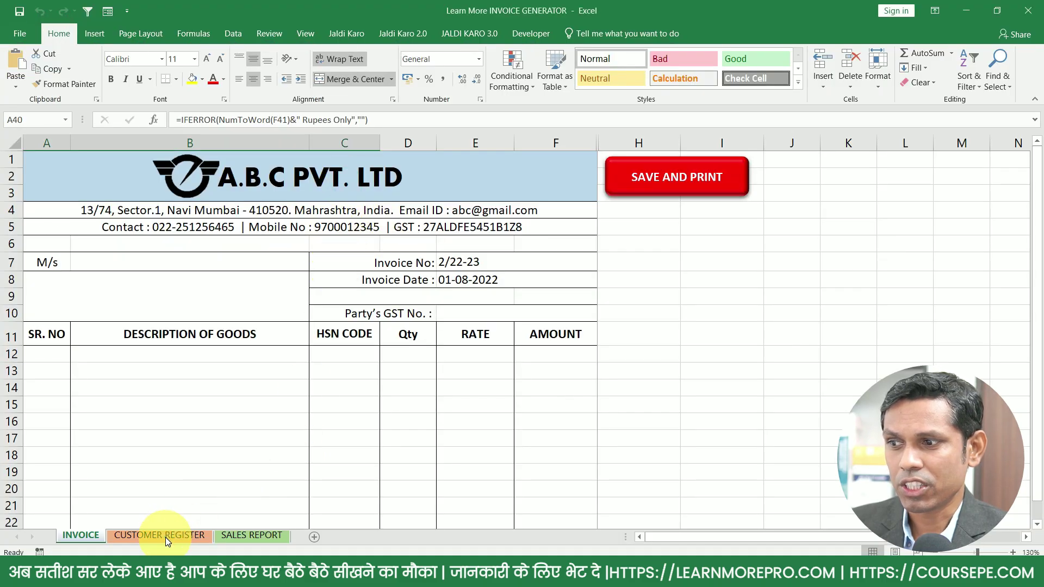
{"action": "left_click", "coordinate": [163, 535]}
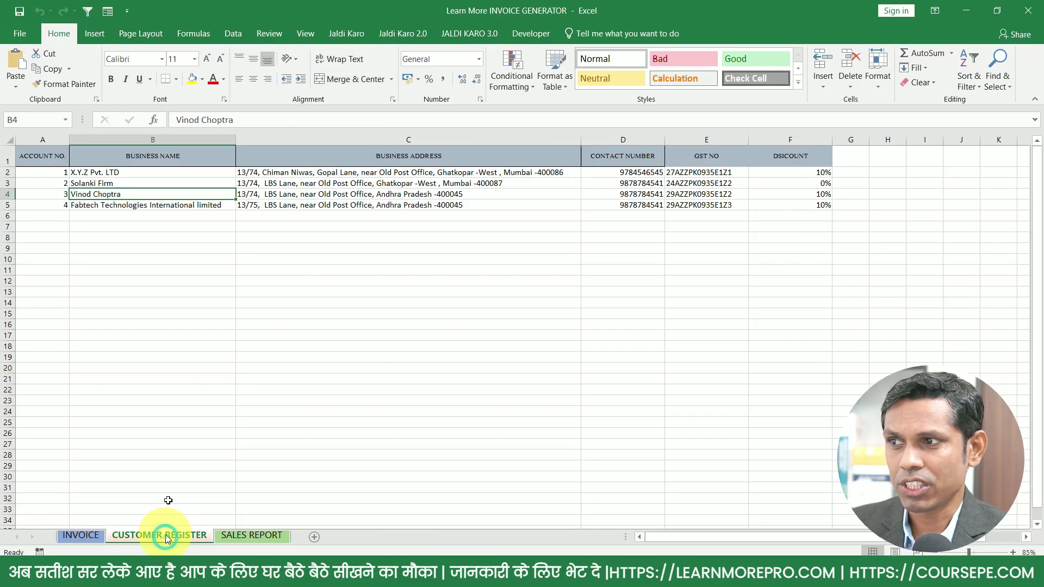
{"action": "left_click", "coordinate": [251, 536]}
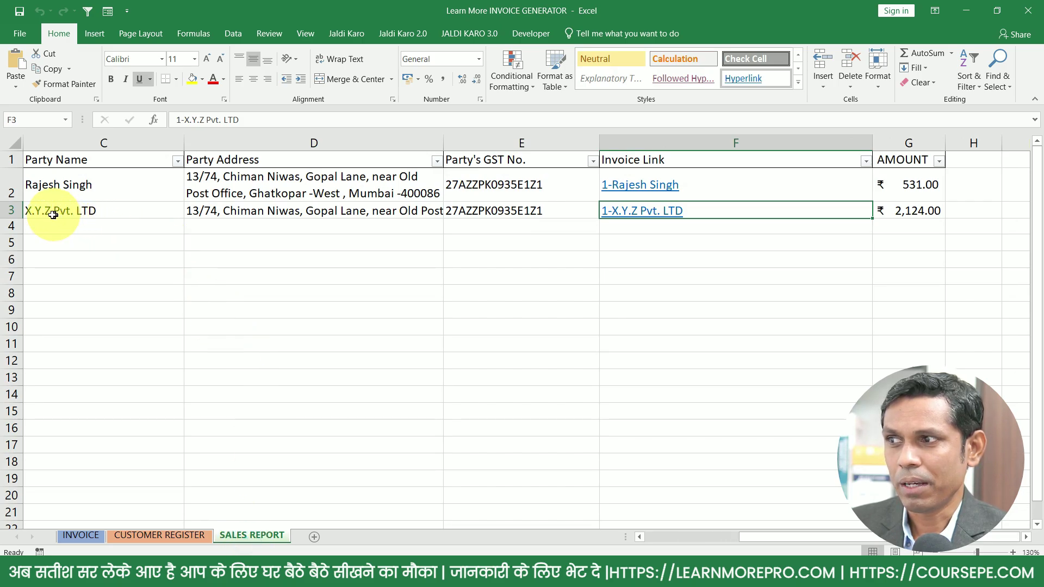
{"action": "left_click_drag", "start_coordinate": [70, 212], "coordinate": [304, 226]}
{"action": "left_click_drag", "start_coordinate": [105, 184], "coordinate": [927, 187]}
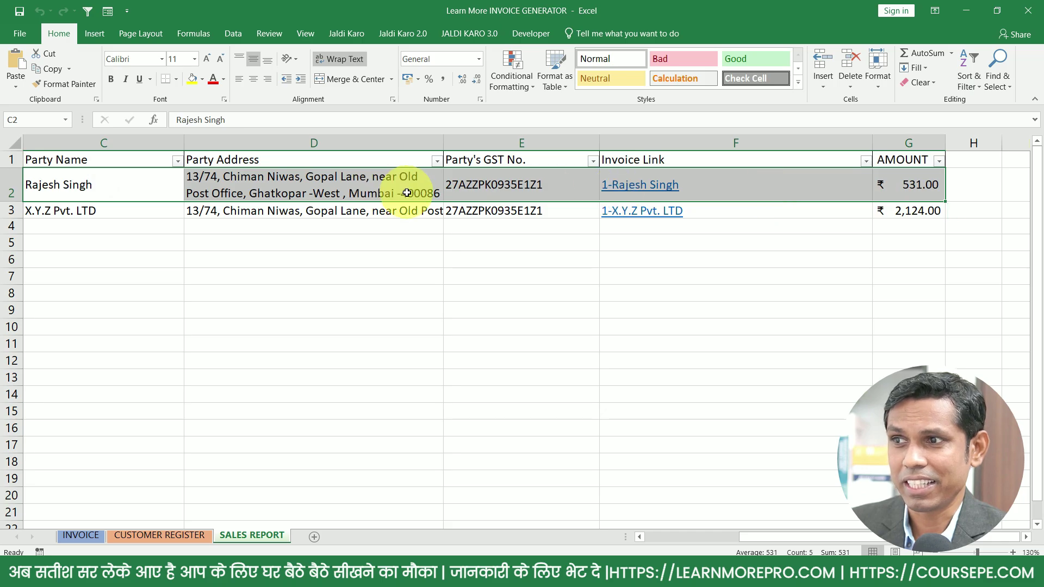
{"action": "left_click_drag", "start_coordinate": [80, 208], "coordinate": [922, 216]}
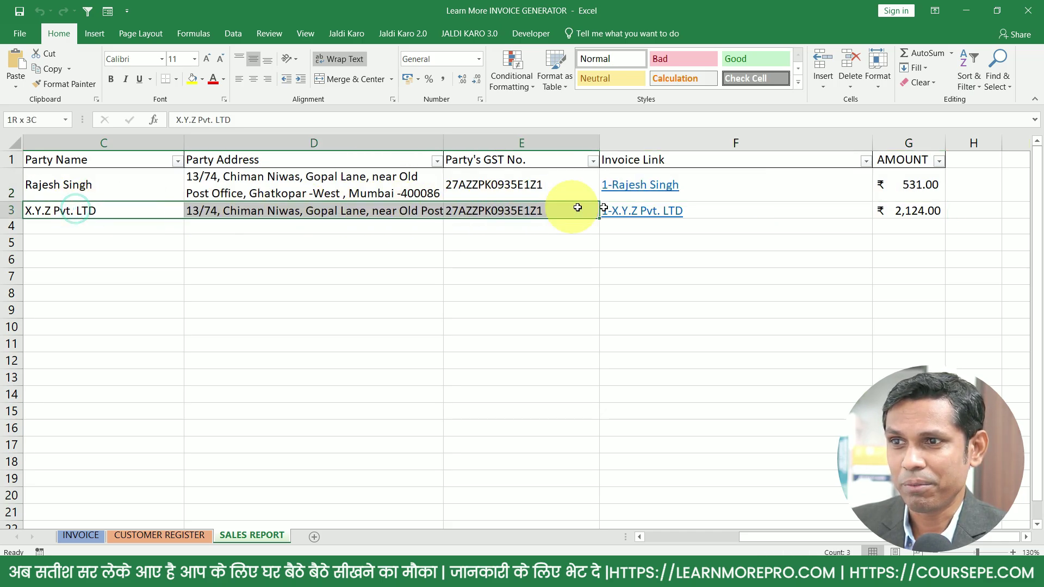
{"action": "left_click", "coordinate": [816, 275]}
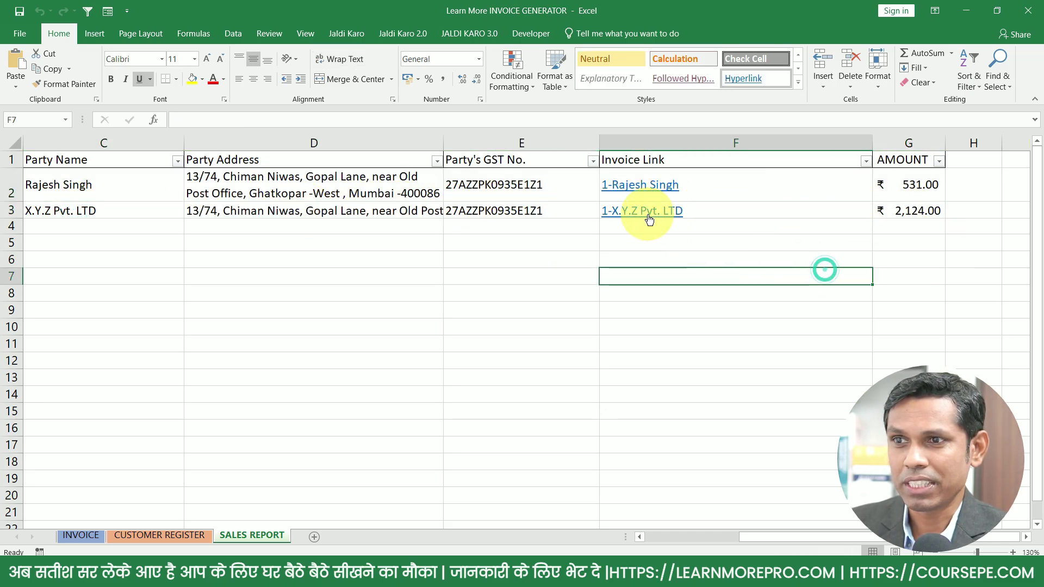
{"action": "left_click", "coordinate": [925, 212]}
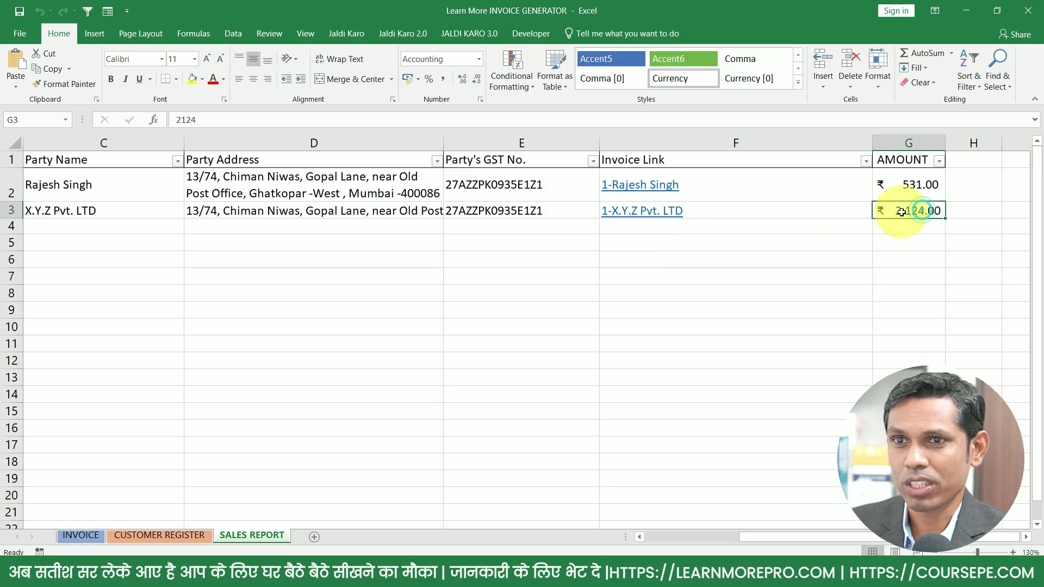
{"action": "mouse_move", "coordinate": [544, 211]}
{"action": "left_mouse_down"}
{"action": "mouse_move", "coordinate": [18, 209]}
{"action": "mouse_move", "coordinate": [348, 211]}
{"action": "left_mouse_up"}
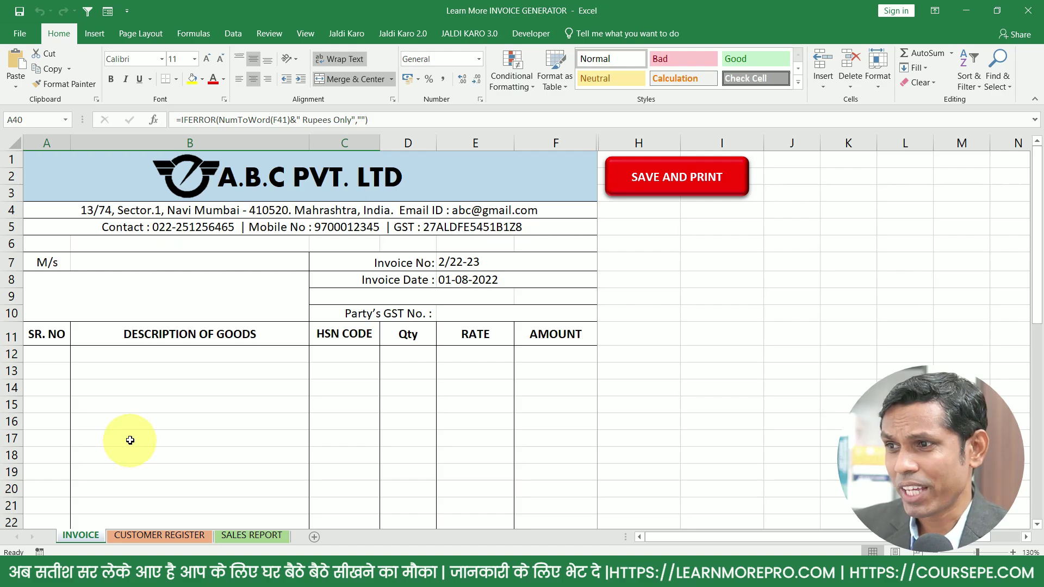
{"action": "scroll", "coordinate": [164, 370], "scroll_direction": "down", "scroll_amount": 2}
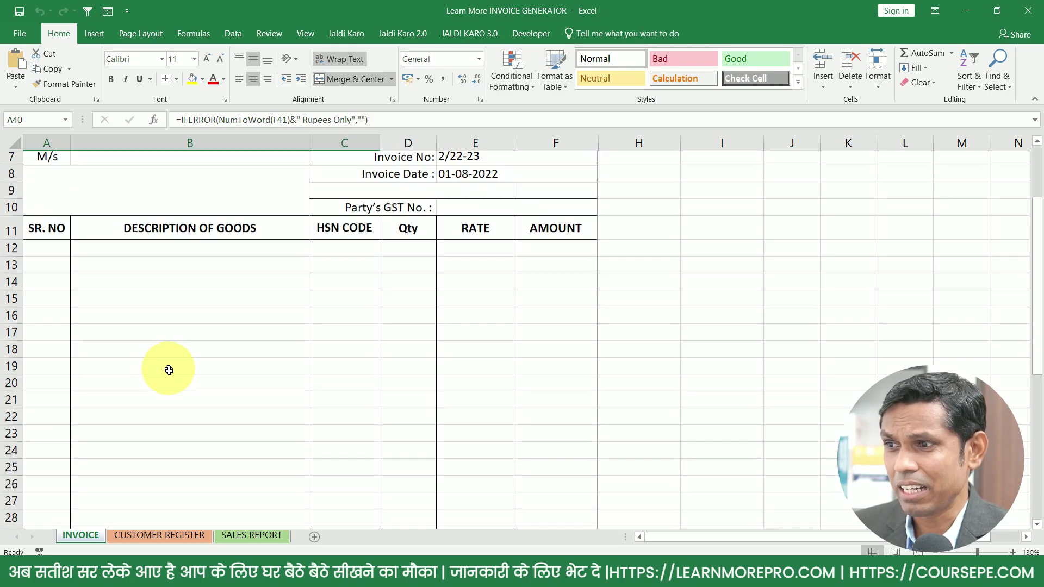
{"action": "scroll", "coordinate": [170, 378], "scroll_direction": "up", "scroll_amount": 2}
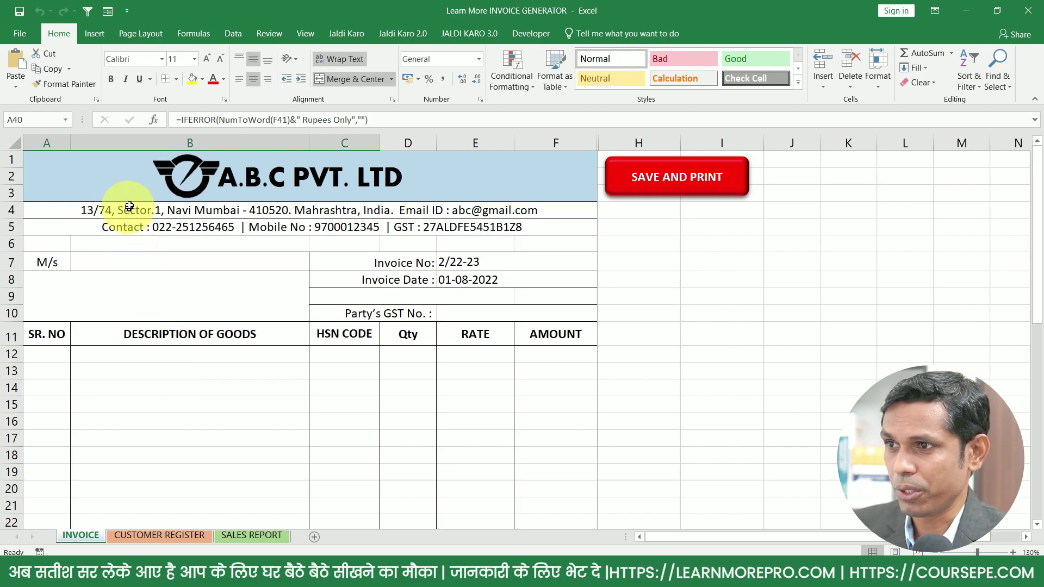
{"action": "left_click_drag", "start_coordinate": [123, 185], "coordinate": [116, 312]}
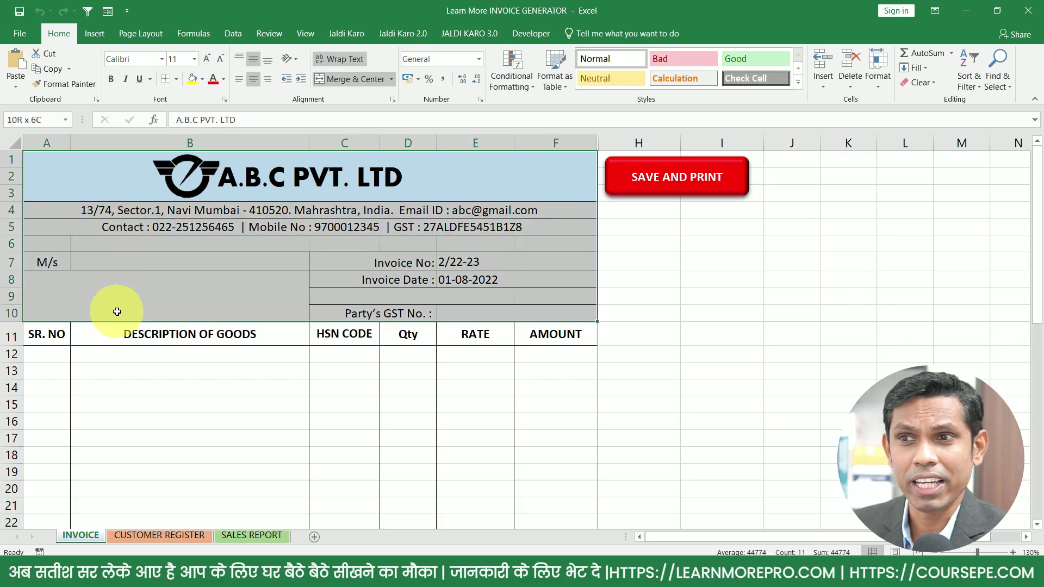
{"action": "left_click", "coordinate": [136, 306]}
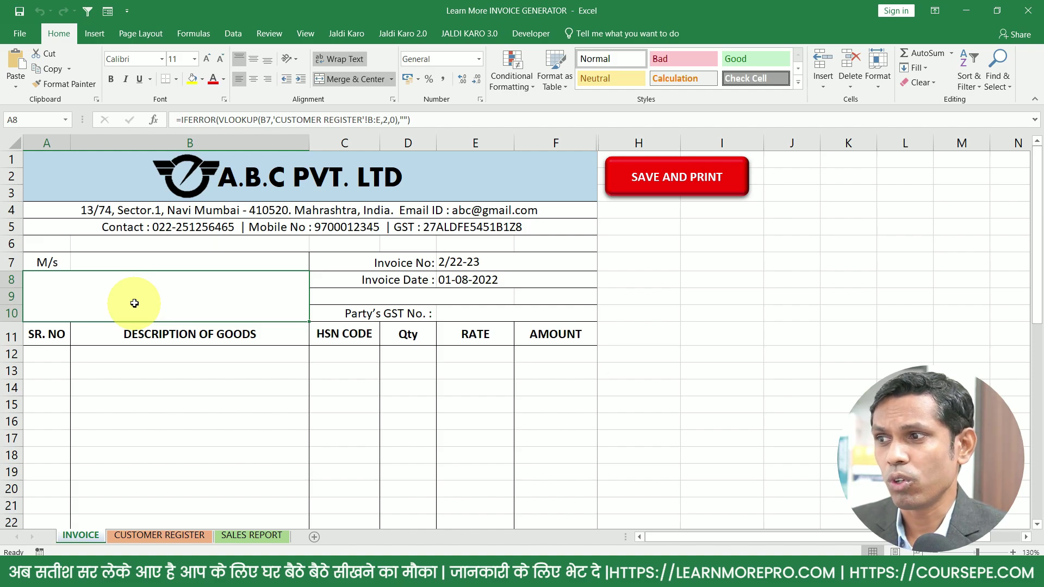
{"action": "left_click", "coordinate": [169, 265]}
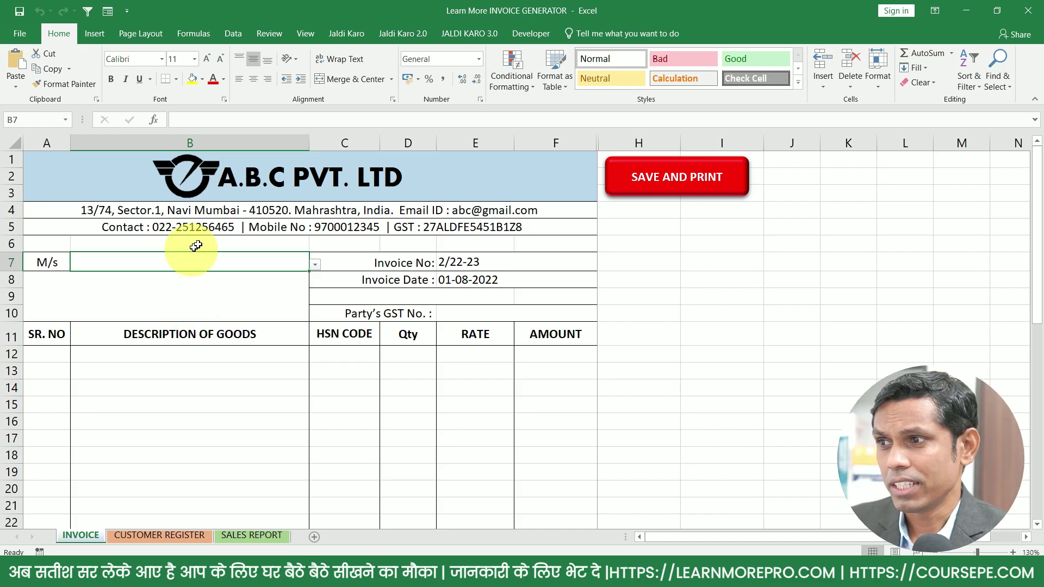
{"action": "left_click_drag", "start_coordinate": [197, 210], "coordinate": [200, 245]}
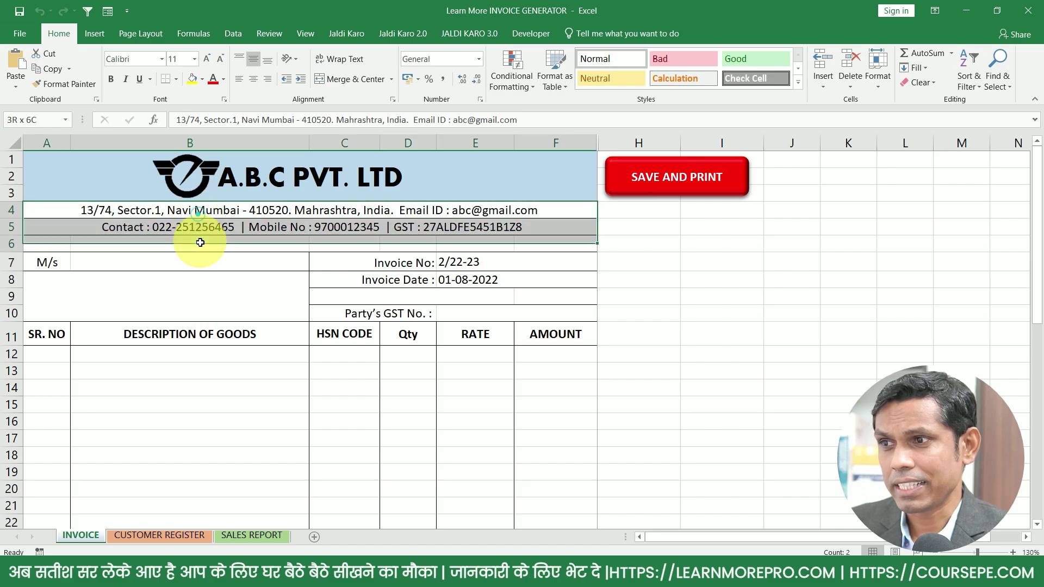
{"action": "left_click", "coordinate": [193, 283]}
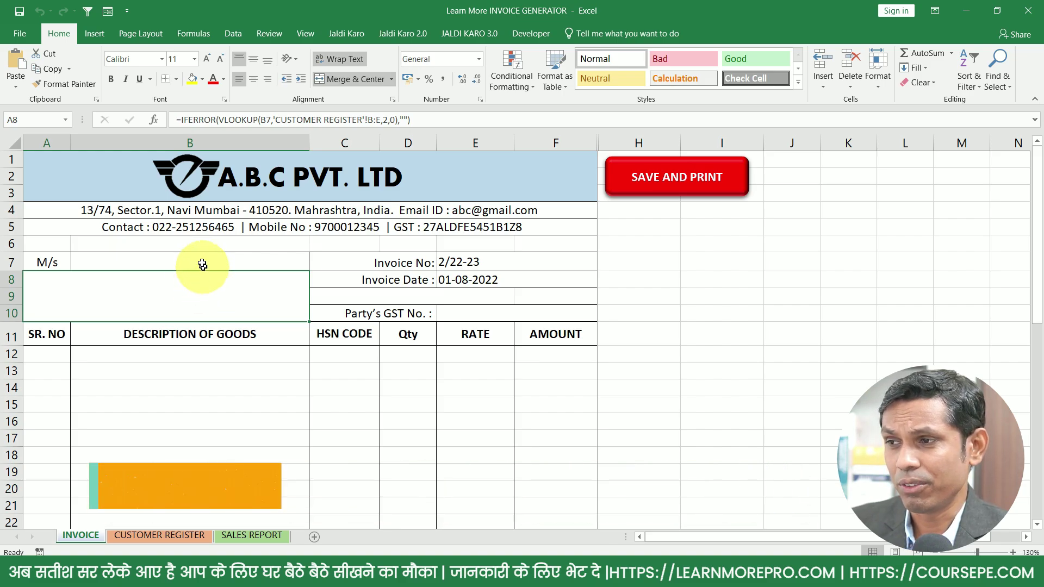
{"action": "left_click", "coordinate": [173, 263]}
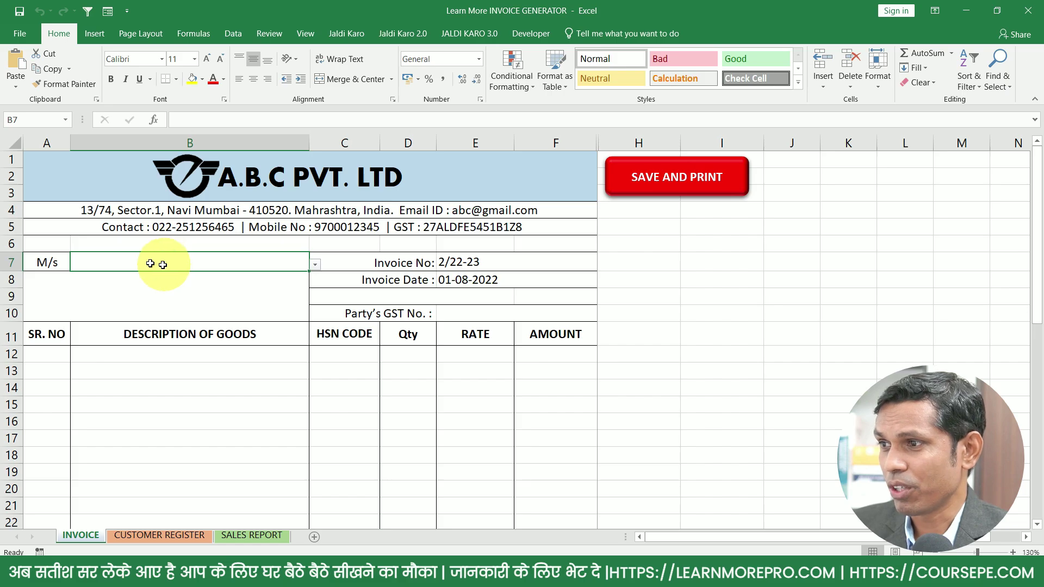
Delete the company logo and title, then undo to restore both.
{"action": "left_click", "coordinate": [150, 186]}
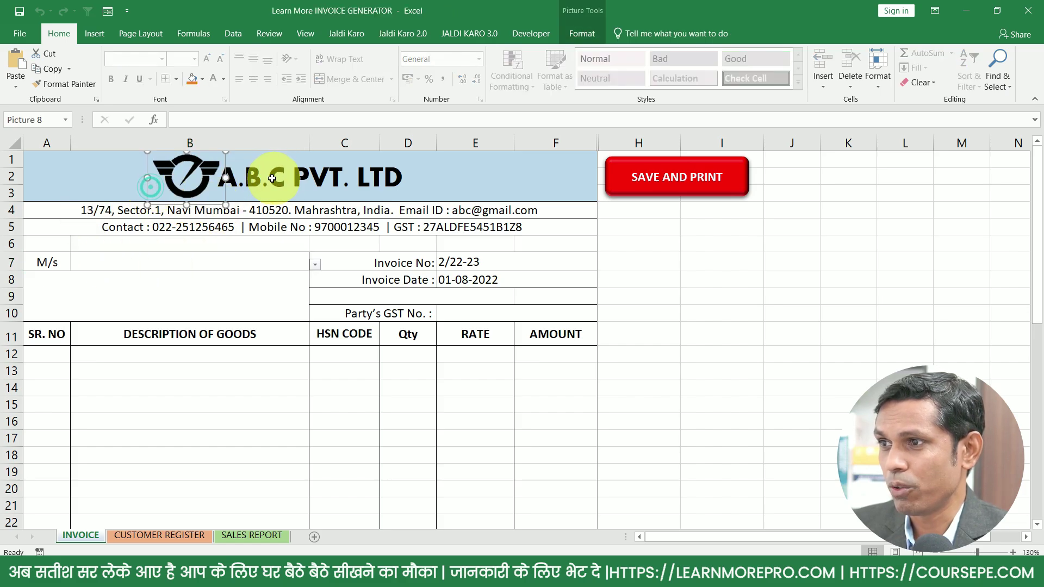
{"action": "left_click_drag", "start_coordinate": [200, 185], "coordinate": [181, 192]}
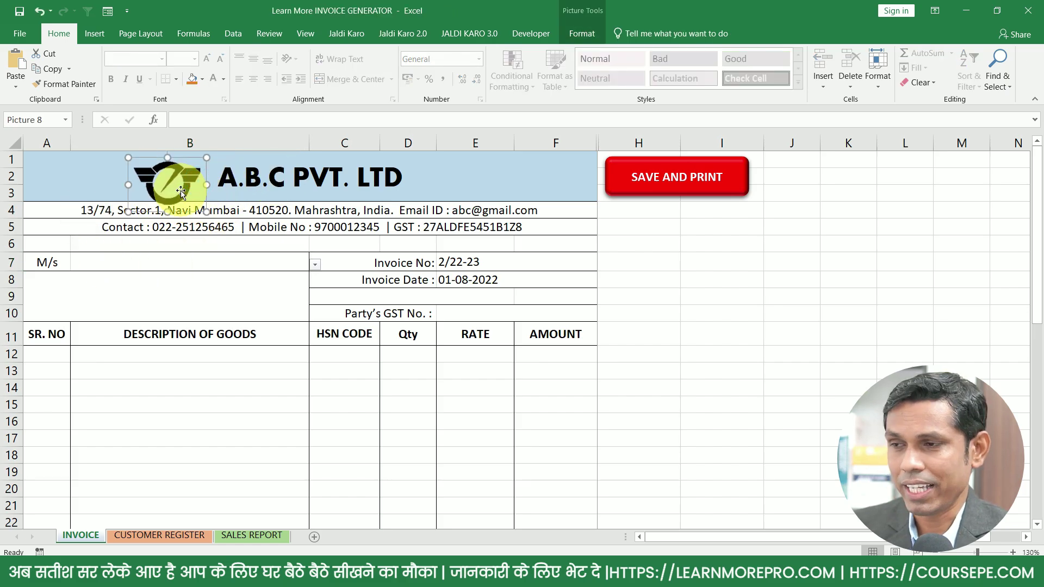
{"action": "key", "text": "Delete"}
{"action": "left_click", "coordinate": [256, 186]}
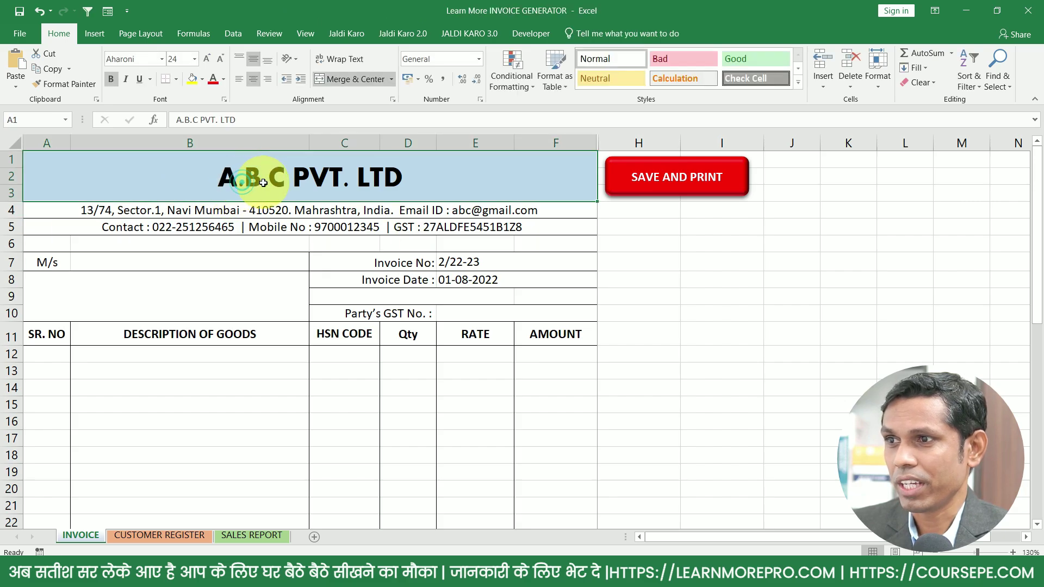
{"action": "key", "text": "Delete"}
{"action": "key", "text": "ctrl+z"}
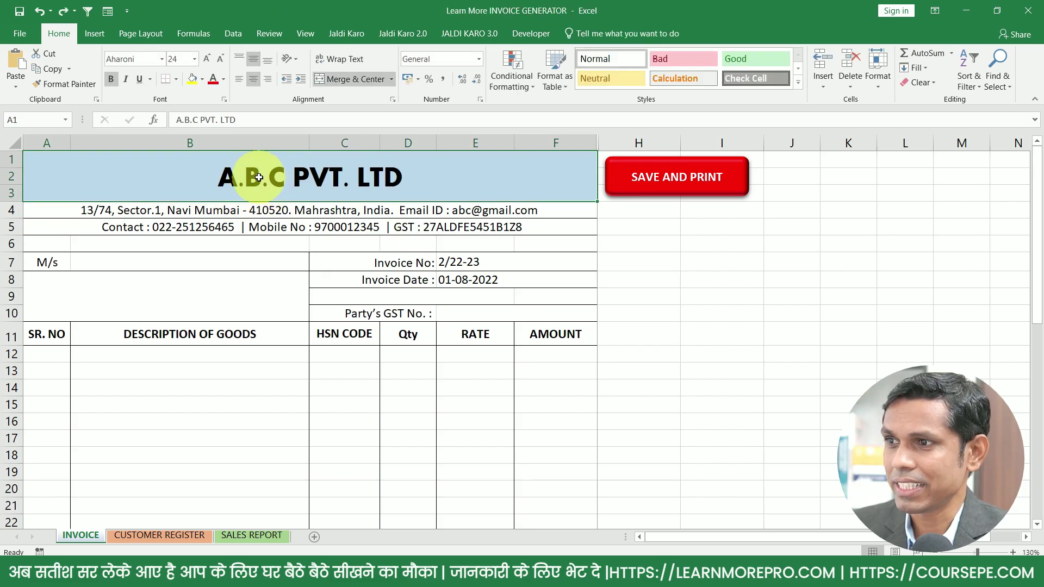
{"action": "left_click_drag", "start_coordinate": [213, 178], "coordinate": [214, 210]}
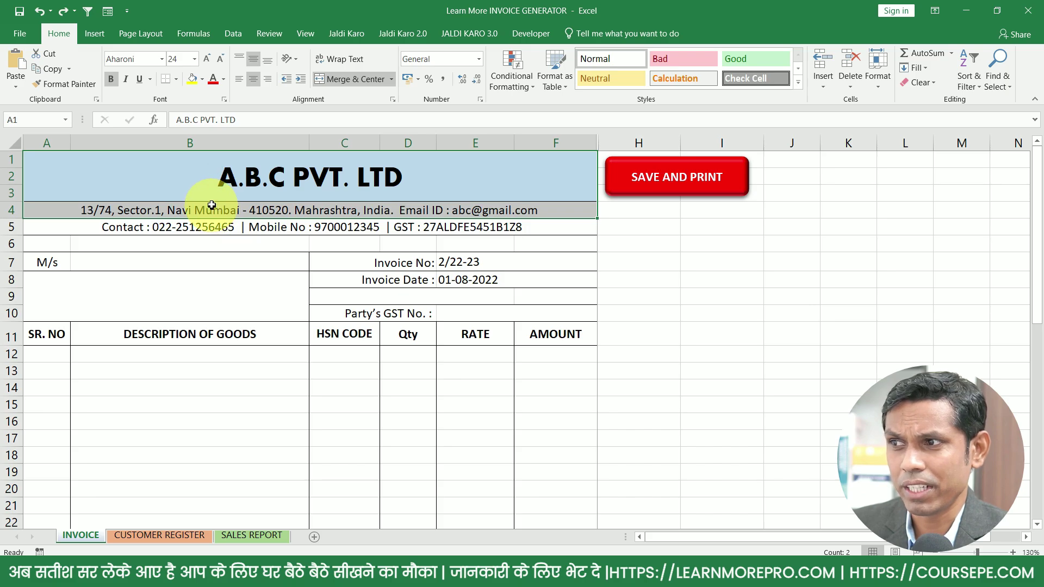
{"action": "key", "text": "ctrl+z"}
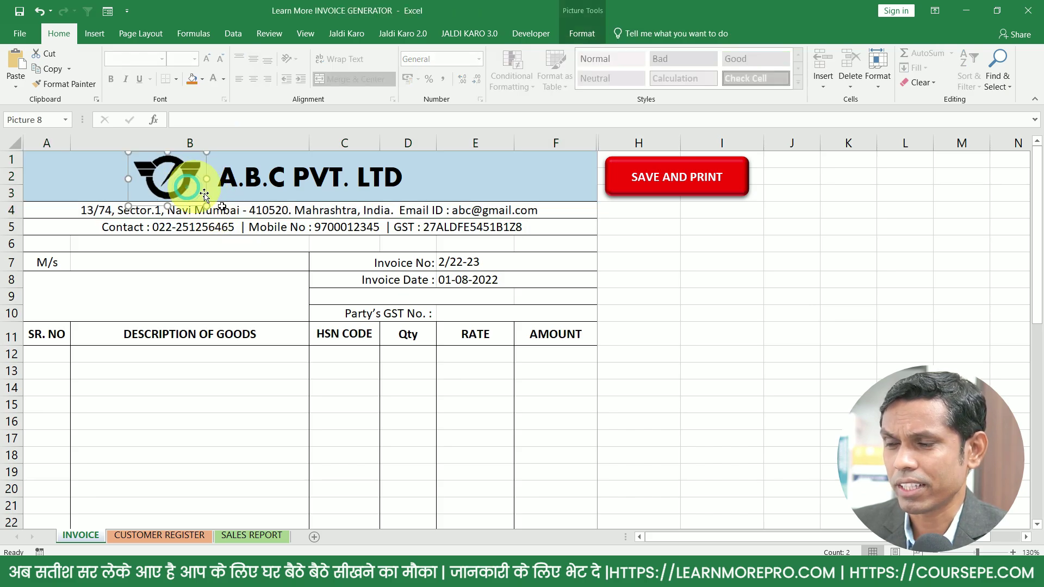
Review the address and contact lines and the B7 customer list, then open CUSTOMER REGISTER.
{"action": "left_click", "coordinate": [243, 211]}
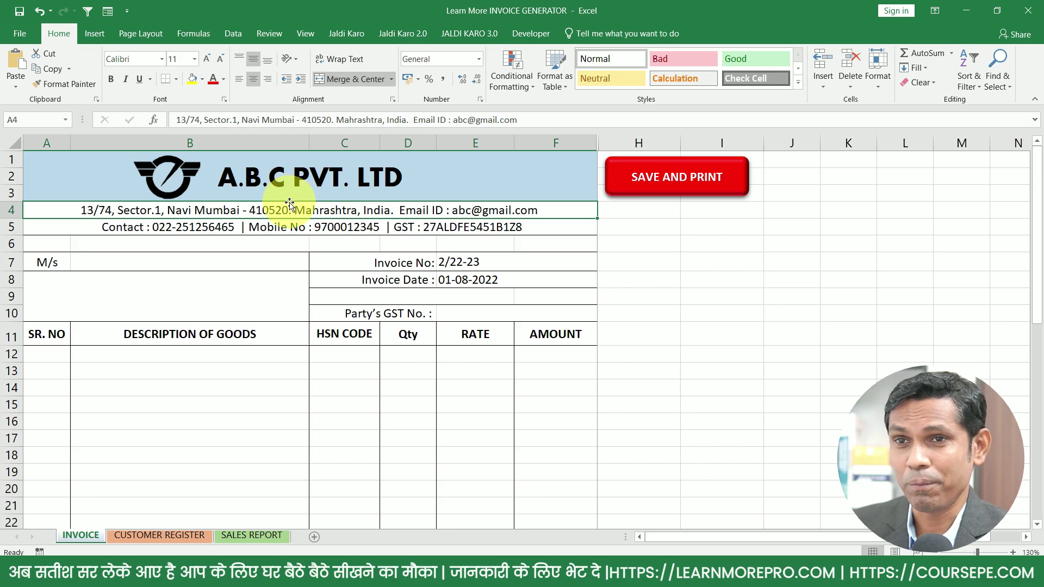
{"action": "left_click", "coordinate": [194, 227]}
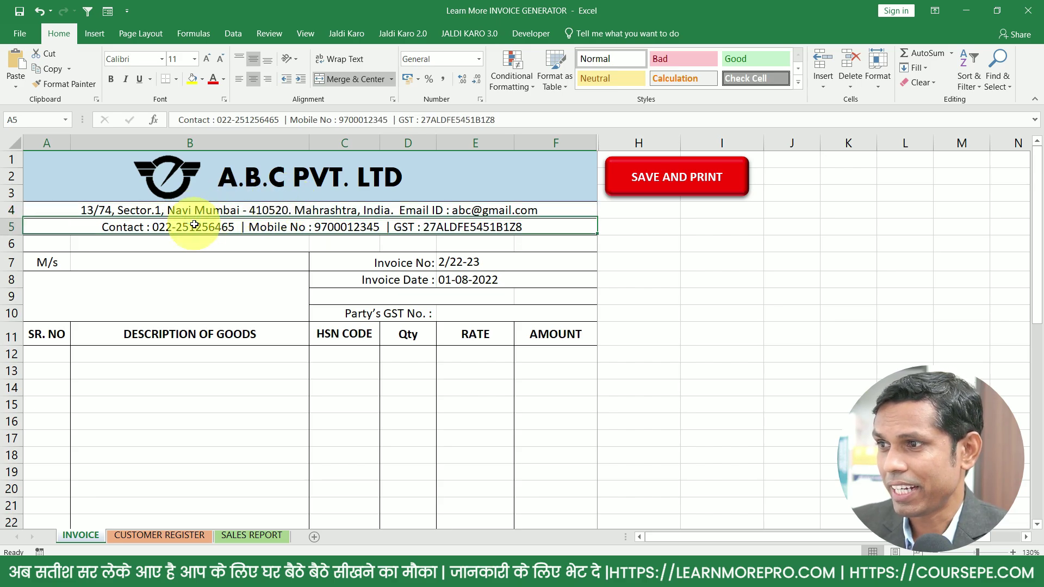
{"action": "left_click", "coordinate": [103, 263]}
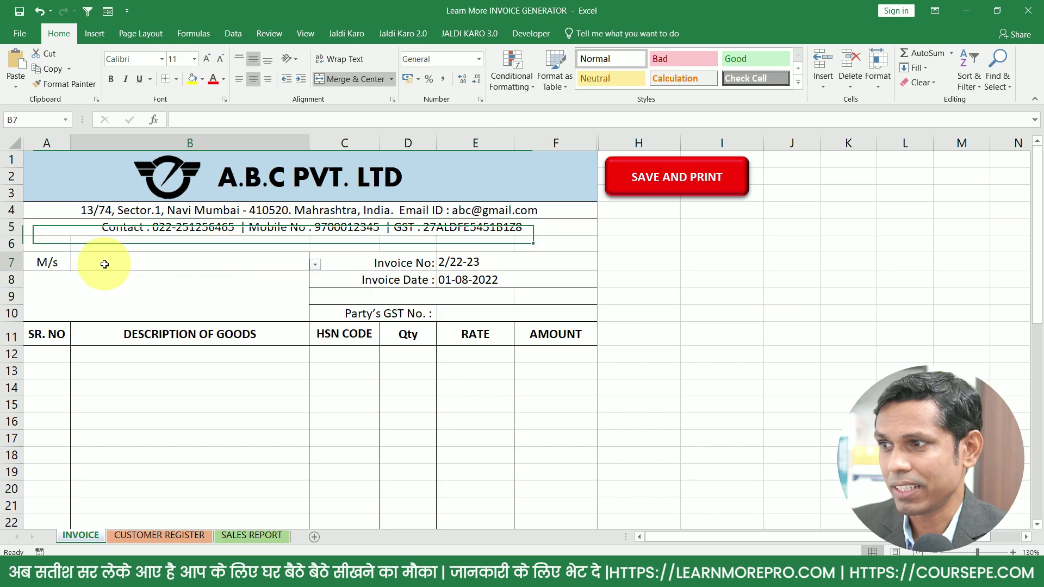
{"action": "left_click", "coordinate": [316, 264]}
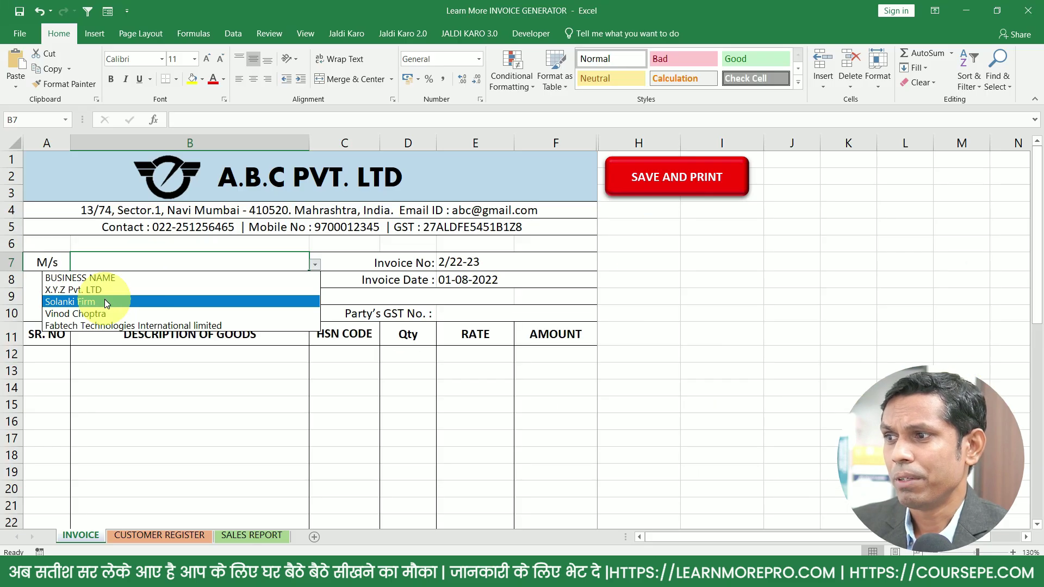
{"action": "left_click", "coordinate": [86, 262]}
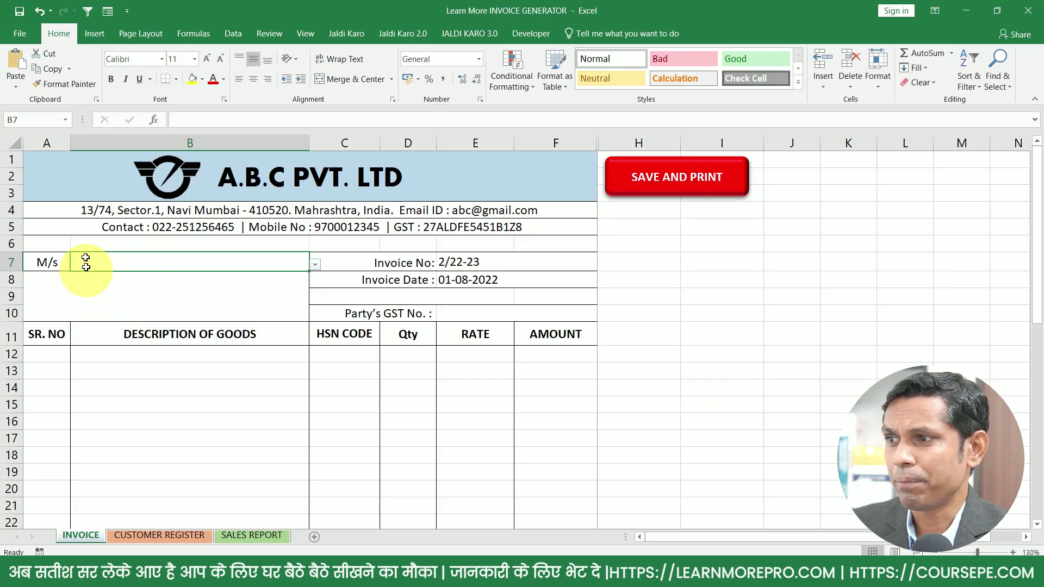
{"action": "left_click", "coordinate": [164, 536]}
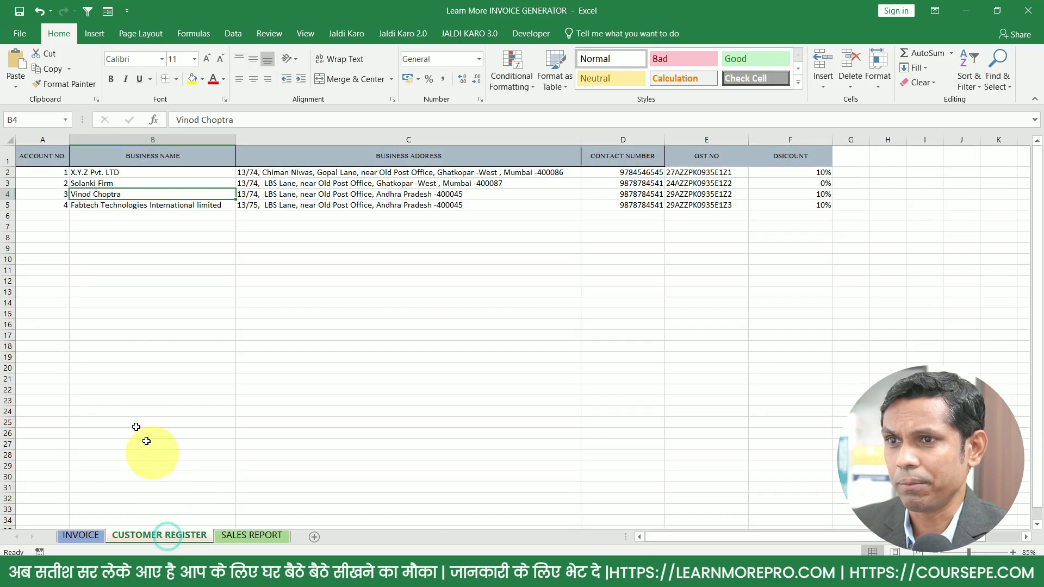
Select the customer records and the business names B2 to B5 in the register.
{"action": "scroll", "coordinate": [35, 210], "scroll_direction": "up", "scroll_amount": 4}
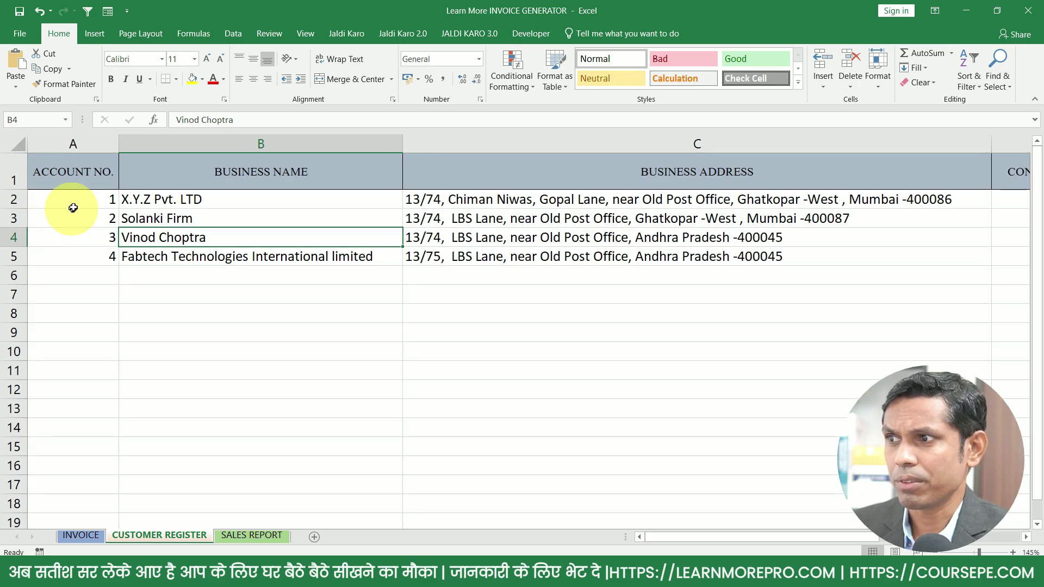
{"action": "left_click_drag", "start_coordinate": [76, 202], "coordinate": [727, 252]}
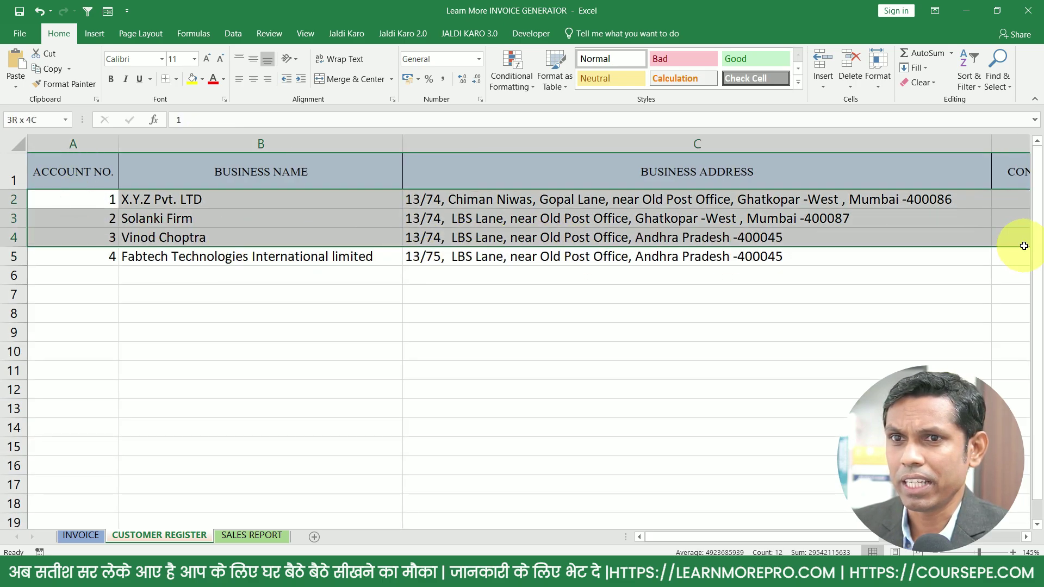
{"action": "left_click_drag", "start_coordinate": [819, 252], "coordinate": [952, 254]}
{"action": "left_click", "coordinate": [255, 276]}
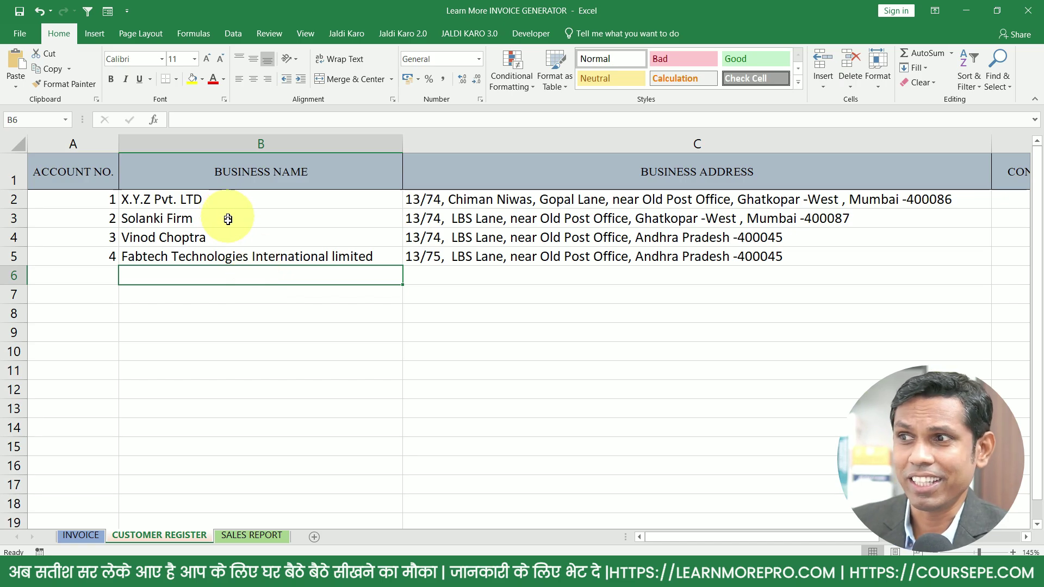
{"action": "left_click_drag", "start_coordinate": [218, 200], "coordinate": [222, 250]}
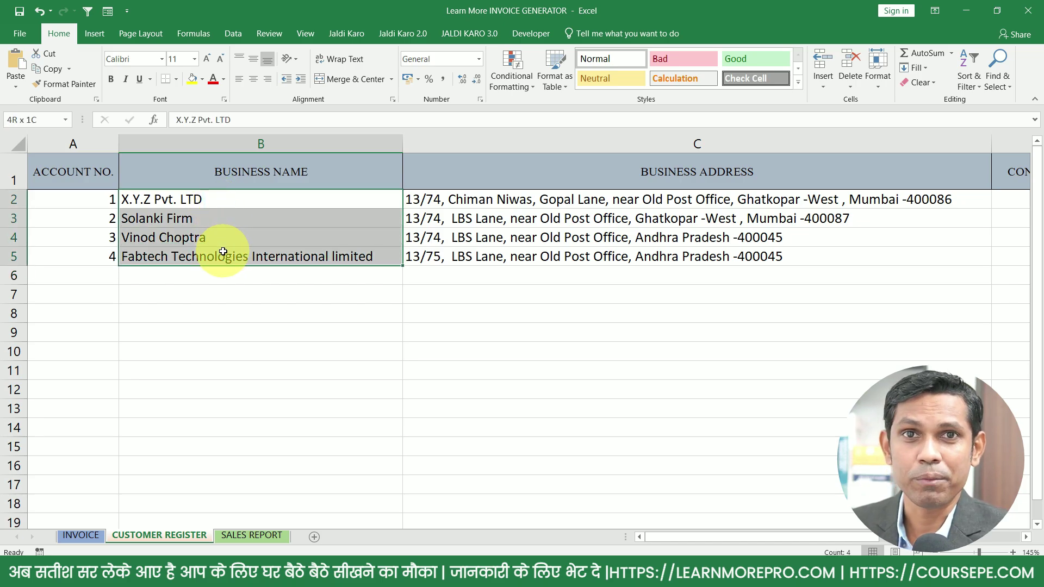
{"action": "left_click_drag", "start_coordinate": [223, 251], "coordinate": [223, 254]}
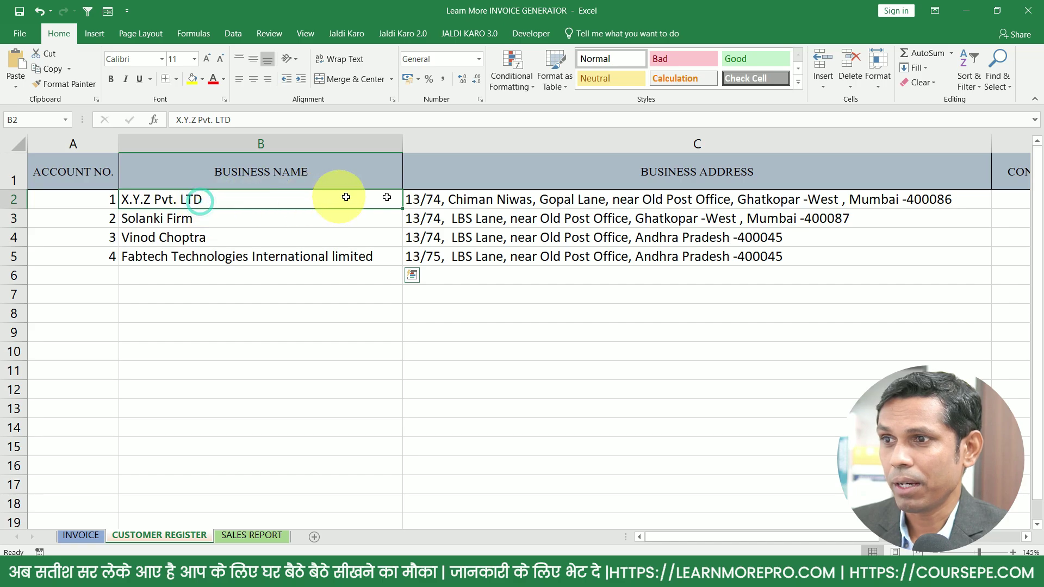
Step through the first customer's details and the Fabtech Technologies International limited entry.
{"action": "left_click_drag", "start_coordinate": [345, 199], "coordinate": [541, 199]}
{"action": "left_click", "coordinate": [71, 201]}
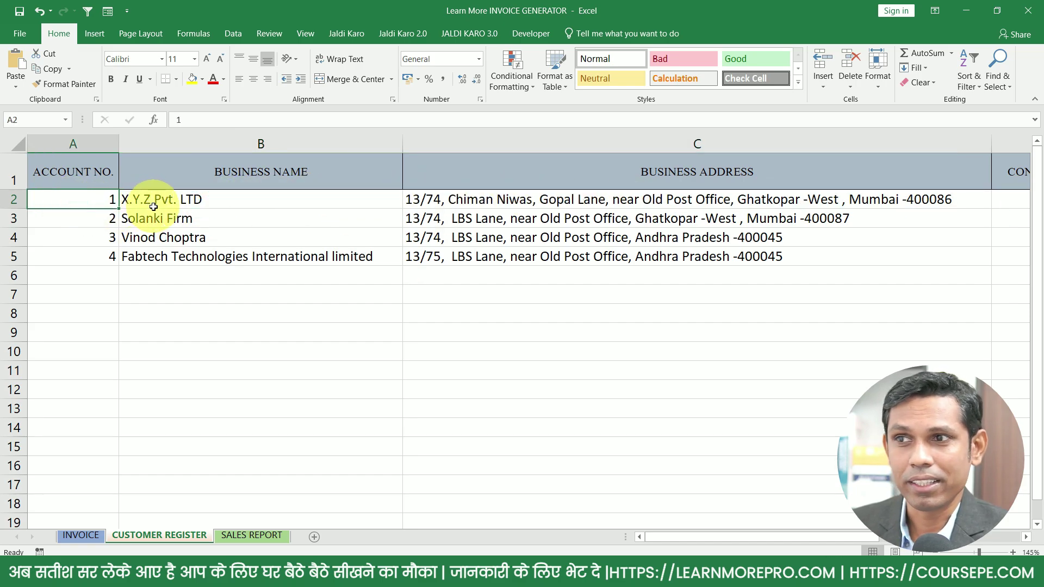
{"action": "left_click_drag", "start_coordinate": [93, 205], "coordinate": [93, 270]}
{"action": "left_click_drag", "start_coordinate": [84, 201], "coordinate": [174, 204]}
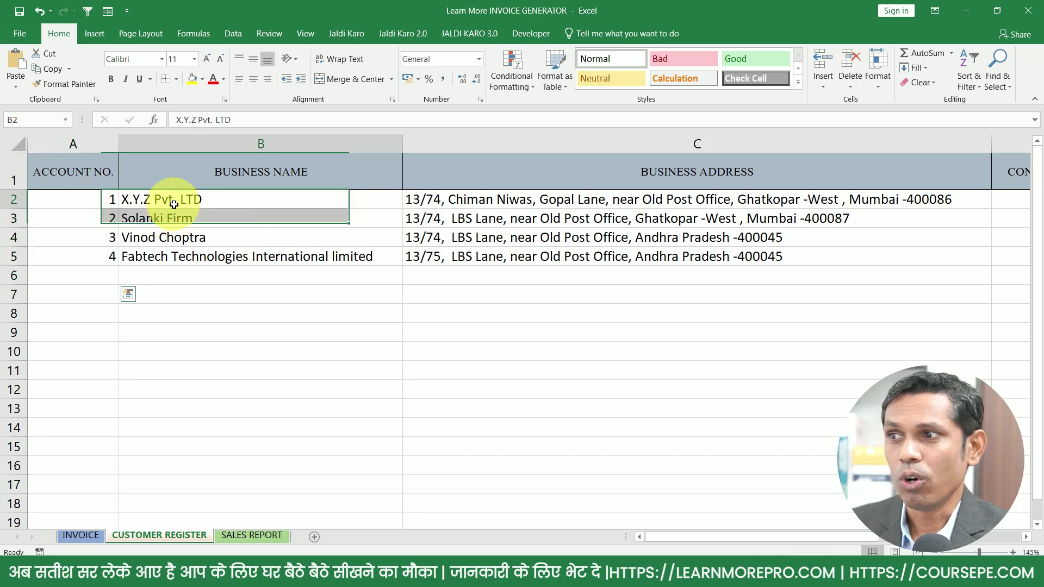
{"action": "left_click", "coordinate": [174, 204]}
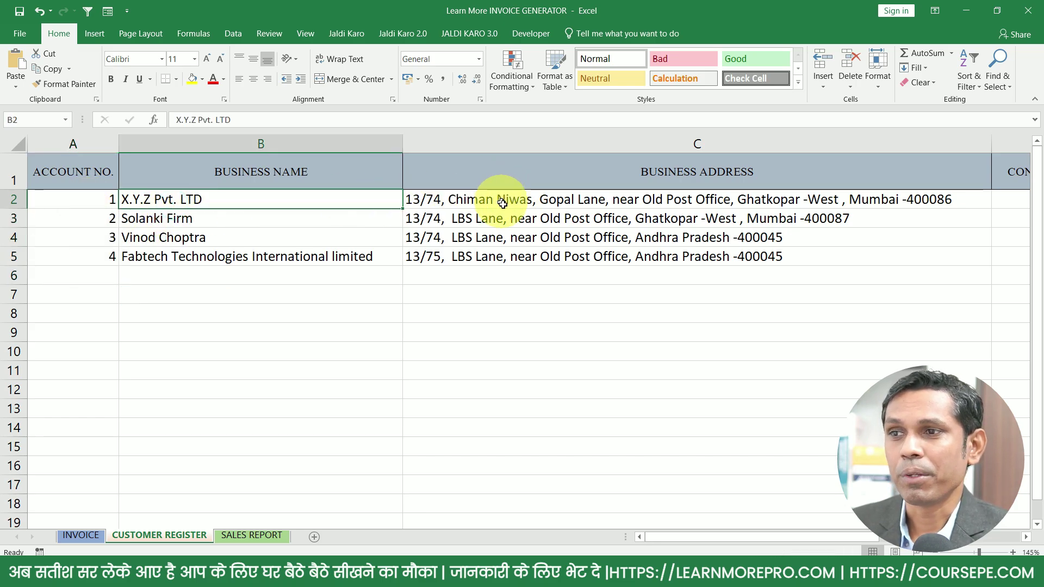
{"action": "key", "text": "Right"}
{"action": "key", "text": "Right"}
{"action": "key", "text": "Right"}
{"action": "key", "text": "Left"}
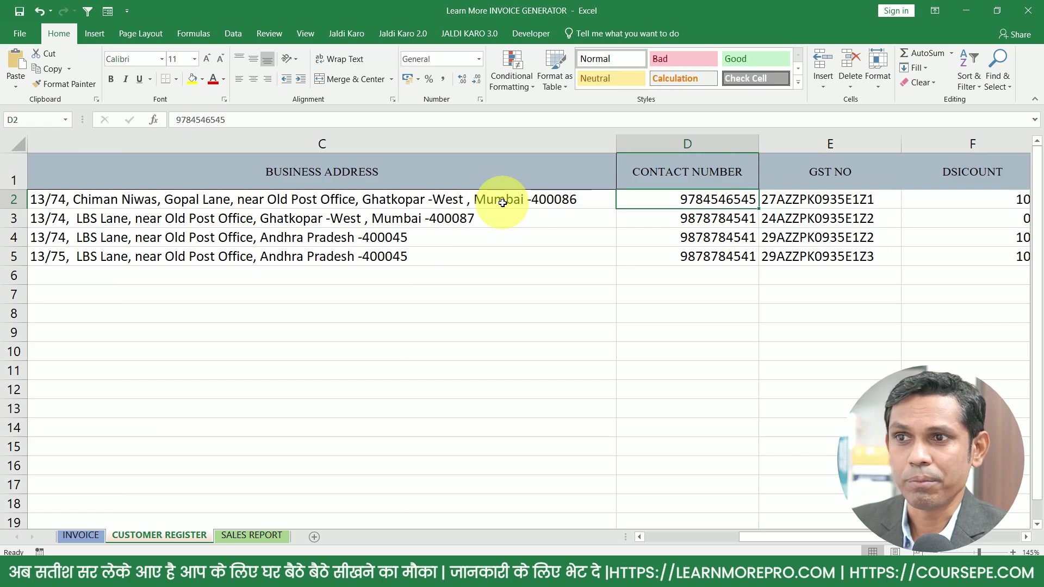
{"action": "key", "text": "Right"}
{"action": "key", "text": "Right"}
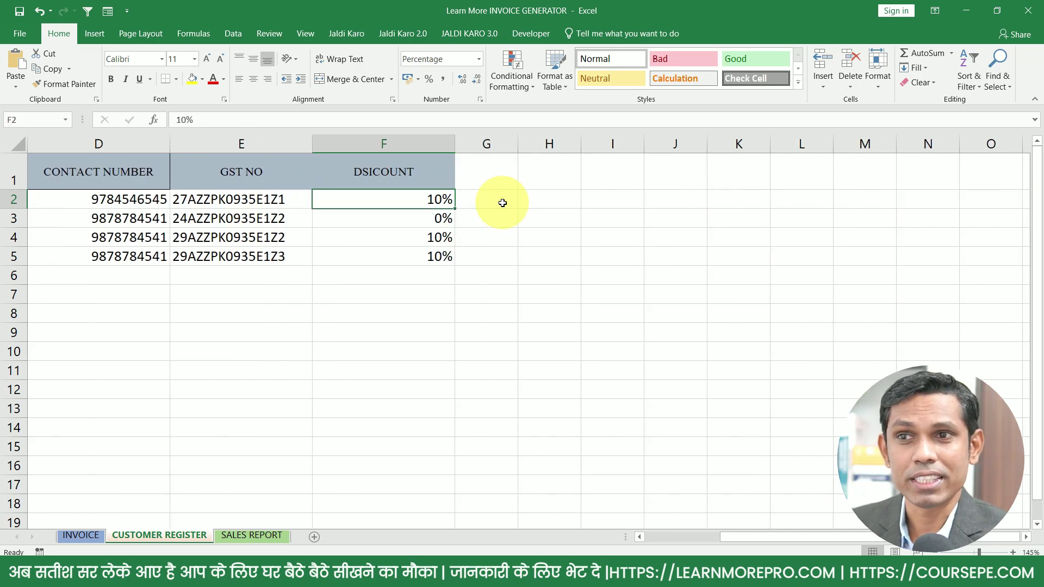
{"action": "left_click_drag", "start_coordinate": [430, 200], "coordinate": [117, 196]}
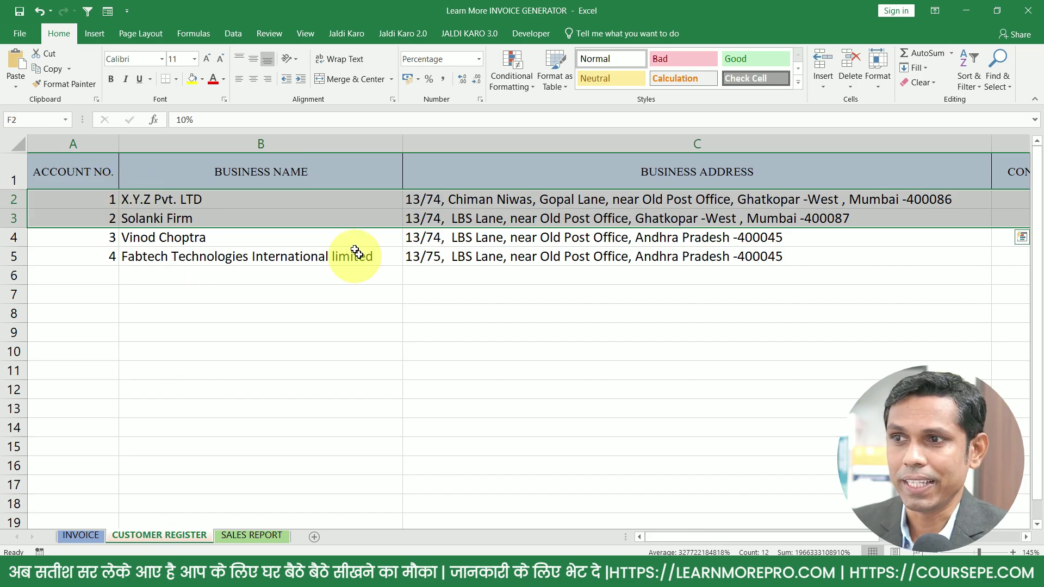
{"action": "left_click", "coordinate": [235, 263]}
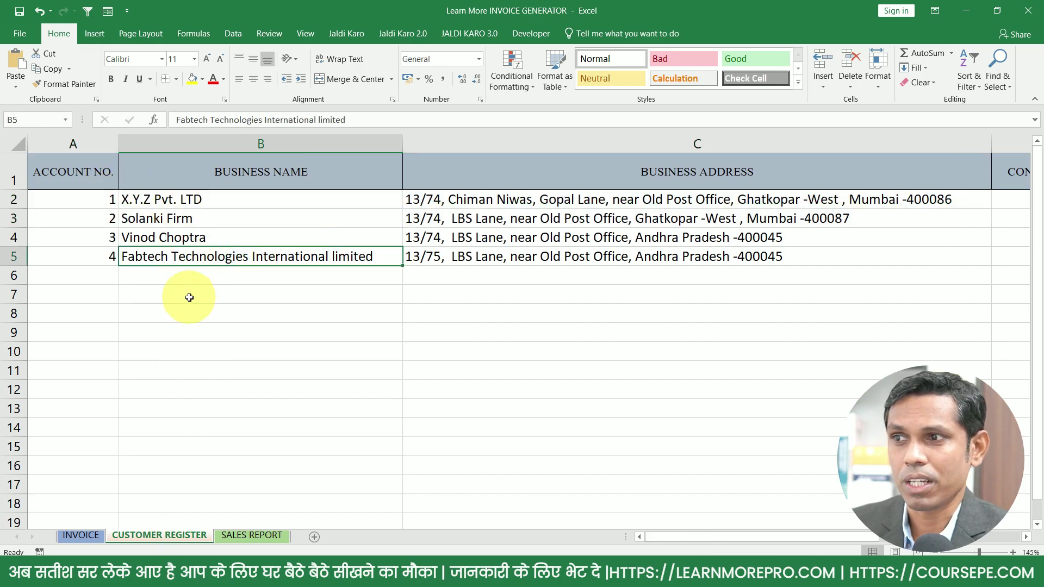
Delete the logged invoice rows from the SALES REPORT table.
{"action": "left_click", "coordinate": [259, 538]}
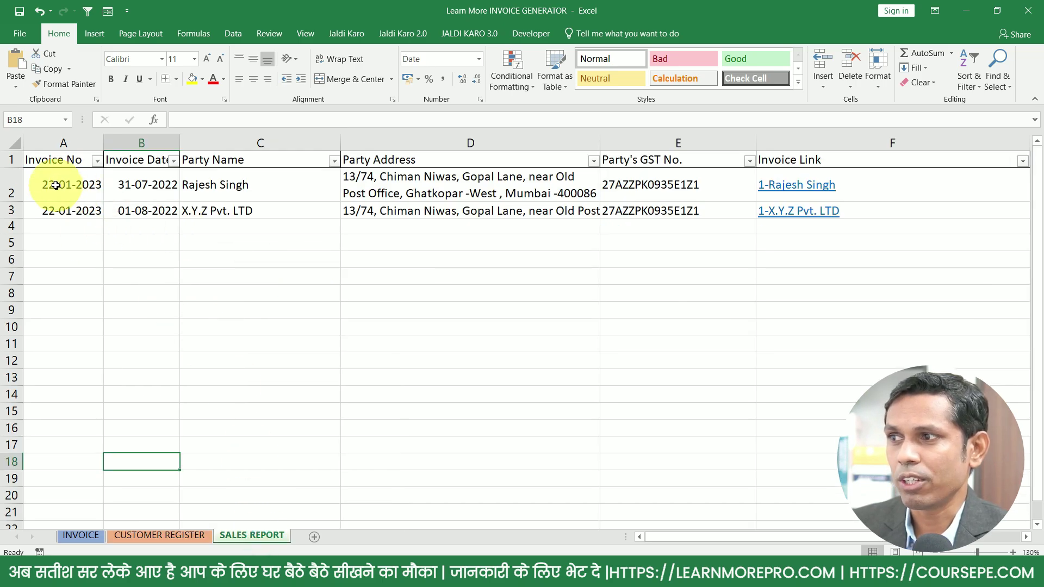
{"action": "left_click_drag", "start_coordinate": [48, 180], "coordinate": [753, 235]}
{"action": "key", "text": "ctrl+minus"}
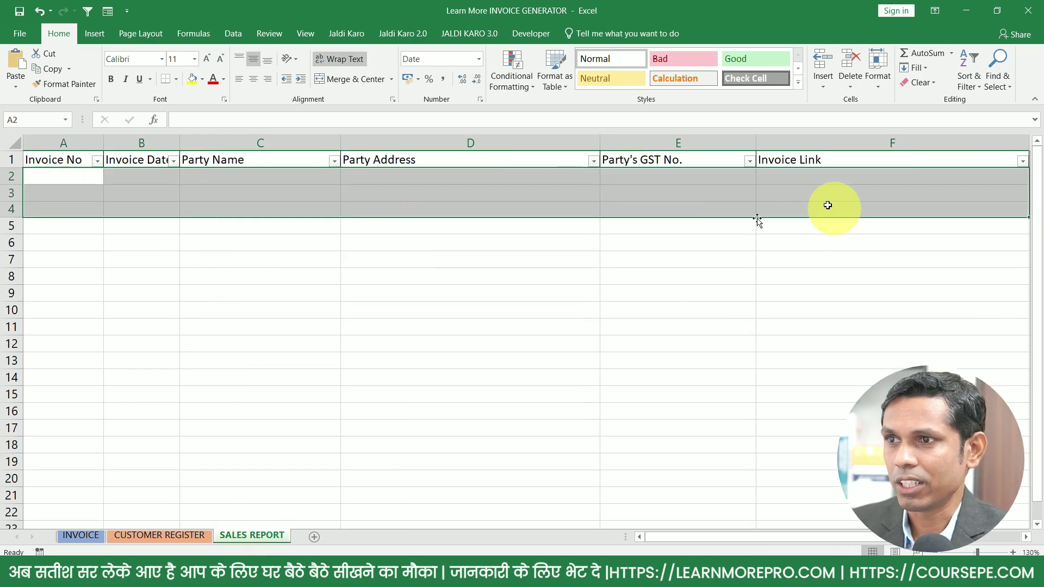
{"action": "left_click", "coordinate": [502, 256]}
{"action": "key", "text": "alt+Tab"}
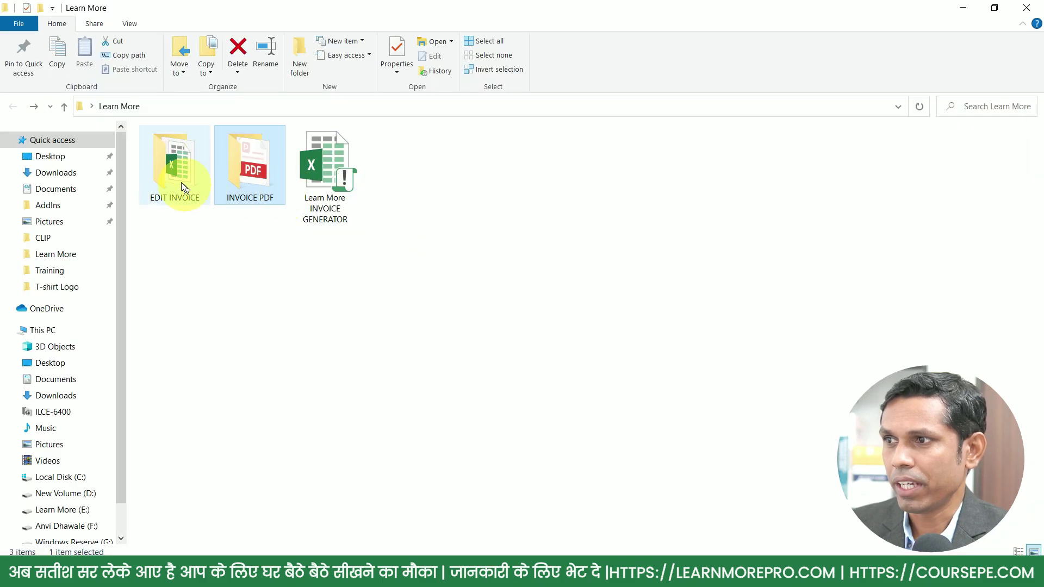
Delete the saved editable invoice from EDIT INVOICE and the 1-X.Y.Z Pvt. LTD PDF from INVOICE PDF.
{"action": "double_click", "coordinate": [180, 188]}
{"action": "left_click", "coordinate": [183, 156]}
{"action": "key", "text": "Delete"}
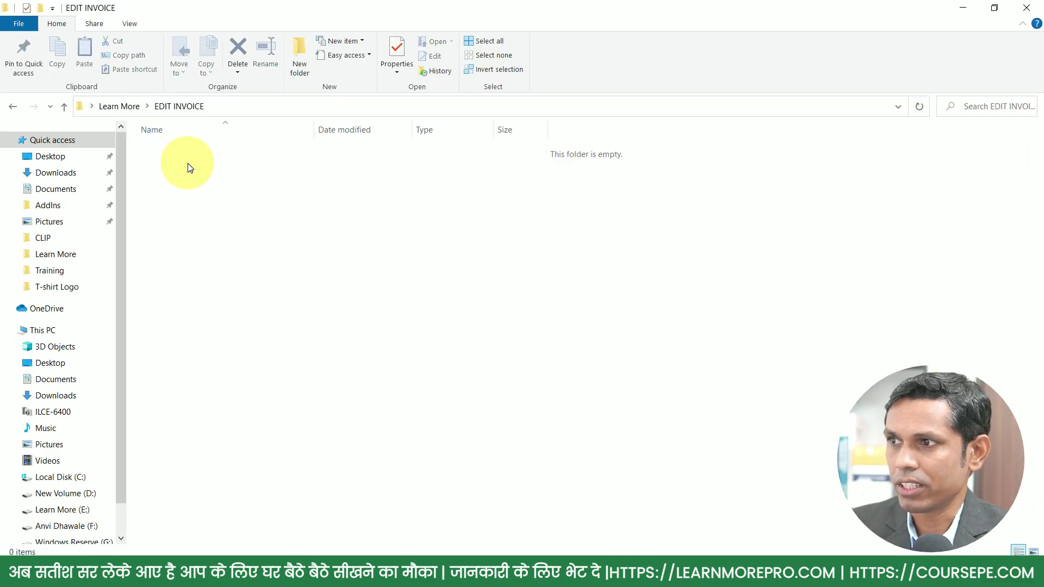
{"action": "left_click", "coordinate": [120, 107]}
{"action": "double_click", "coordinate": [239, 166]}
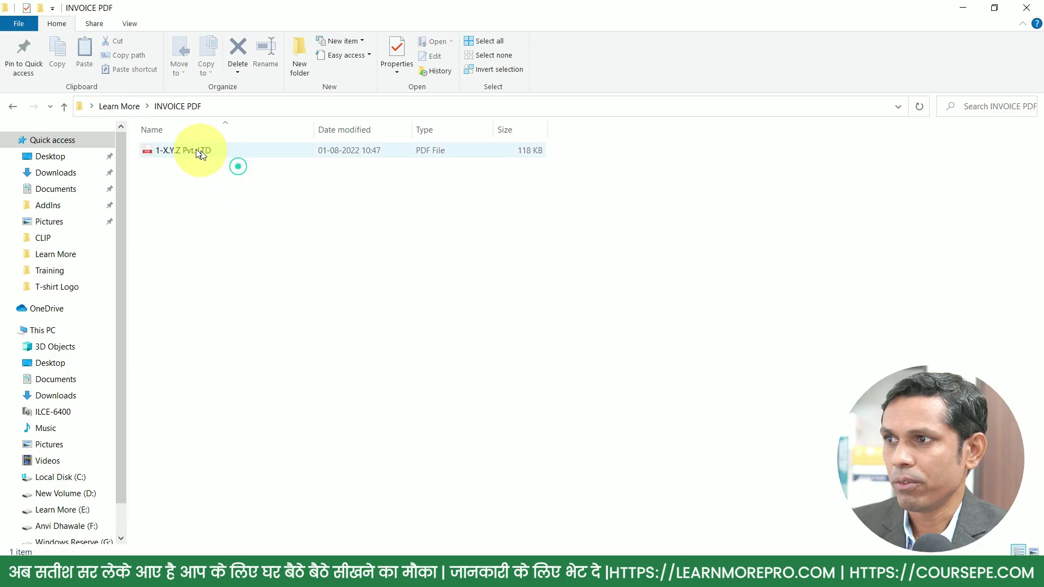
{"action": "left_click", "coordinate": [196, 150]}
{"action": "key", "text": "Delete"}
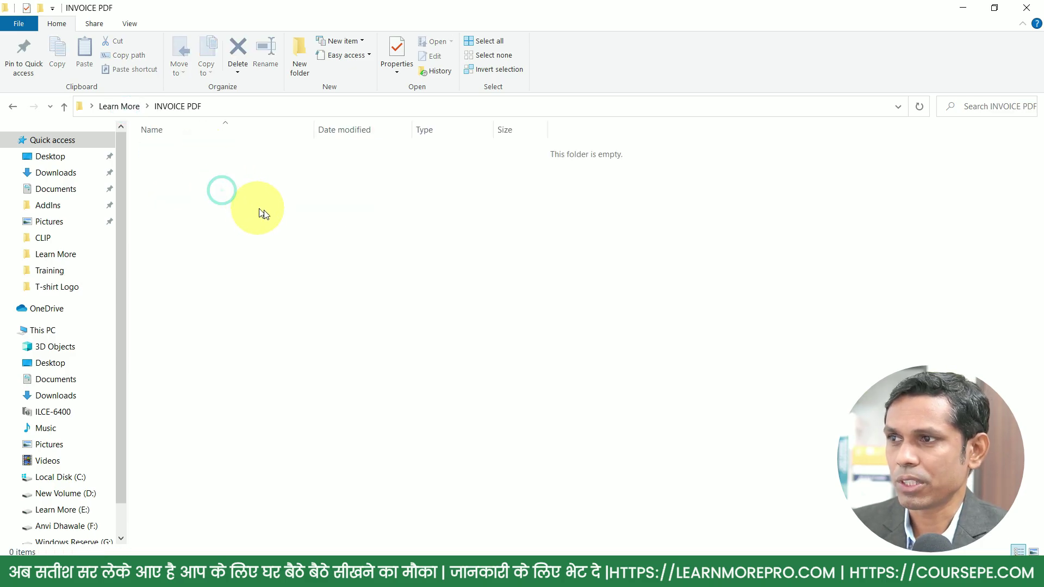
{"action": "key", "text": "alt+Tab"}
{"action": "left_click", "coordinate": [367, 218]}
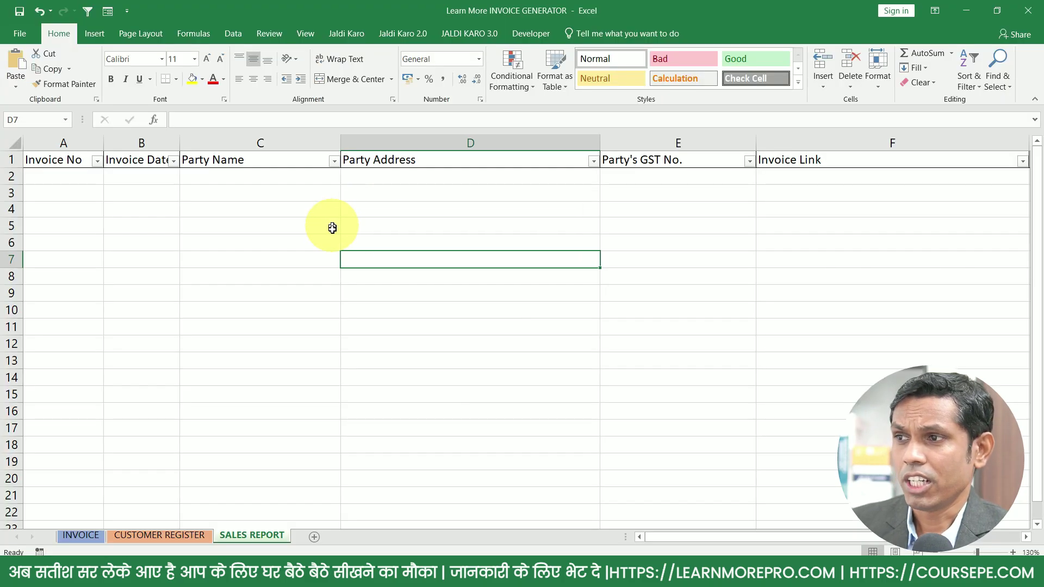
On the INVOICE sheet, switch the customer from X.Y.Z Pvt. LTD to Solanki Firm.
{"action": "left_click", "coordinate": [81, 535]}
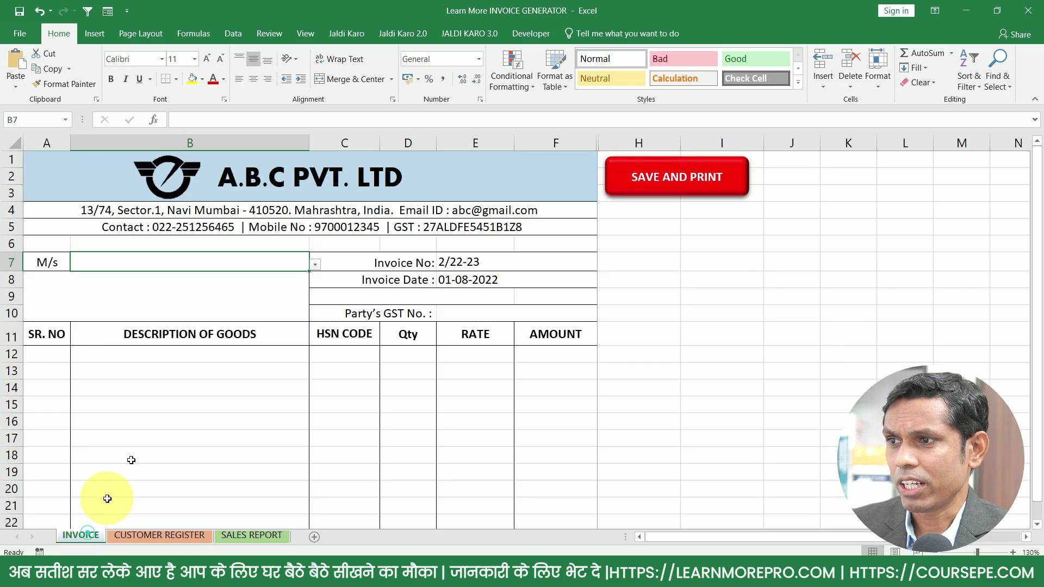
{"action": "left_click", "coordinate": [315, 265]}
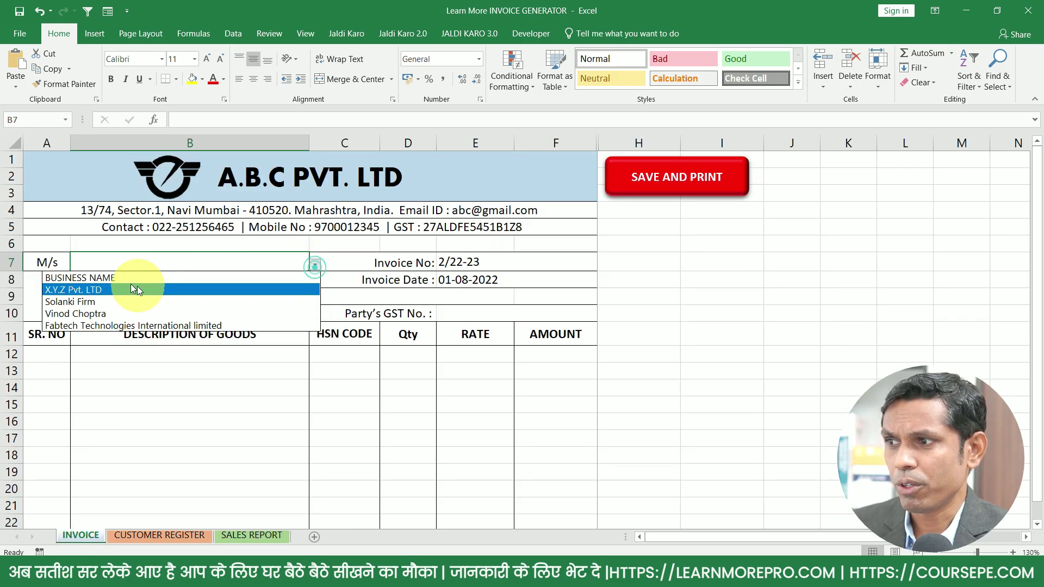
{"action": "left_click", "coordinate": [97, 291]}
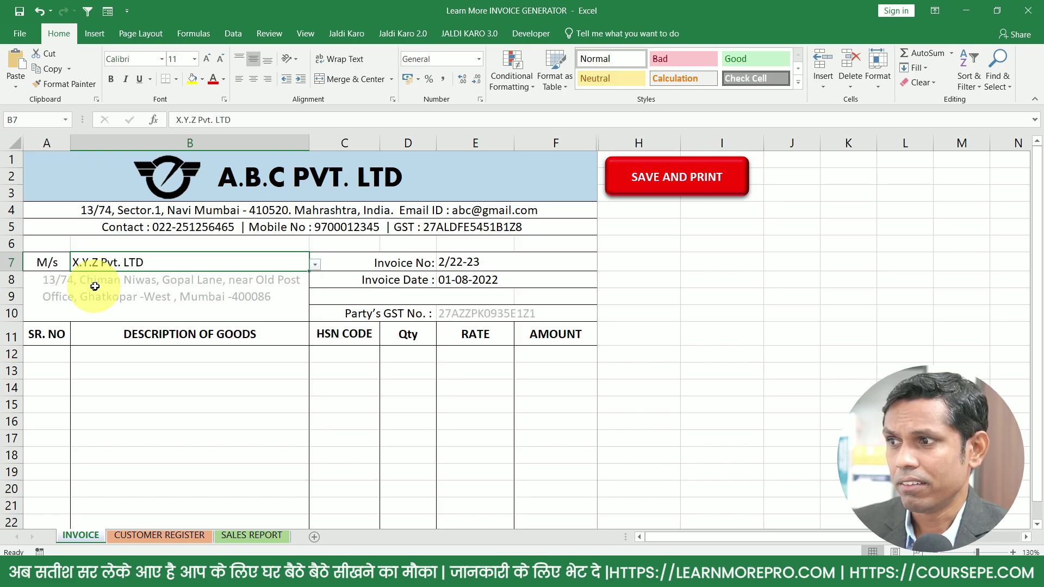
{"action": "left_click", "coordinate": [315, 265]}
{"action": "left_click", "coordinate": [112, 302]}
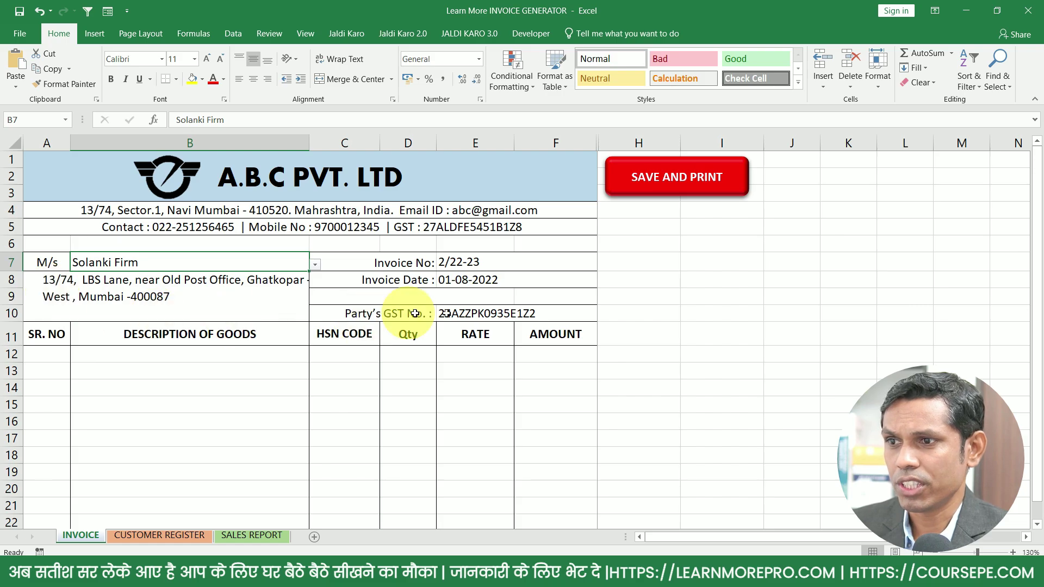
Inspect the VLOOKUP formulas filling the party's GST number and address.
{"action": "left_click", "coordinate": [463, 312]}
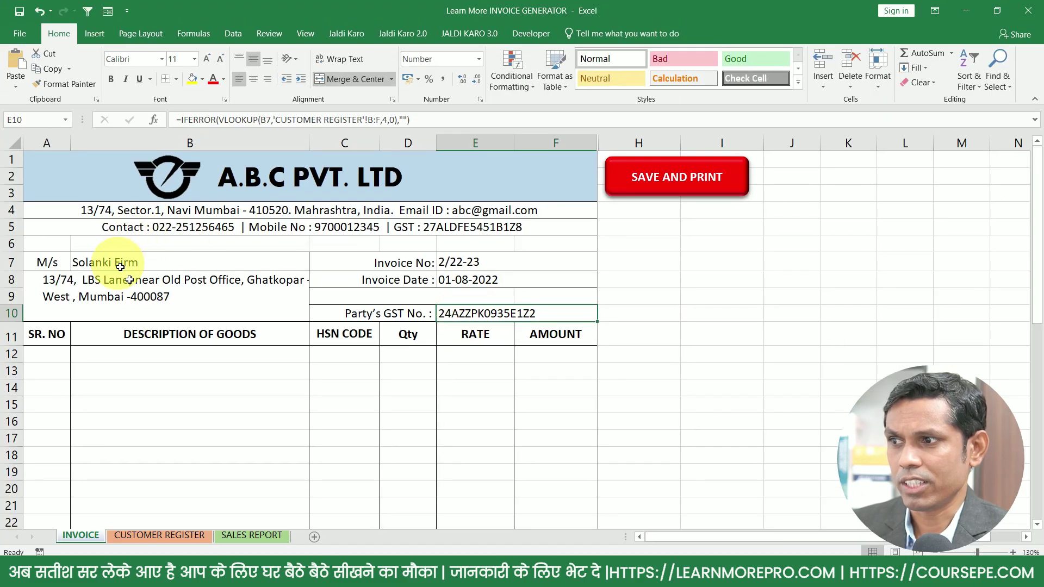
{"action": "left_click", "coordinate": [125, 275]}
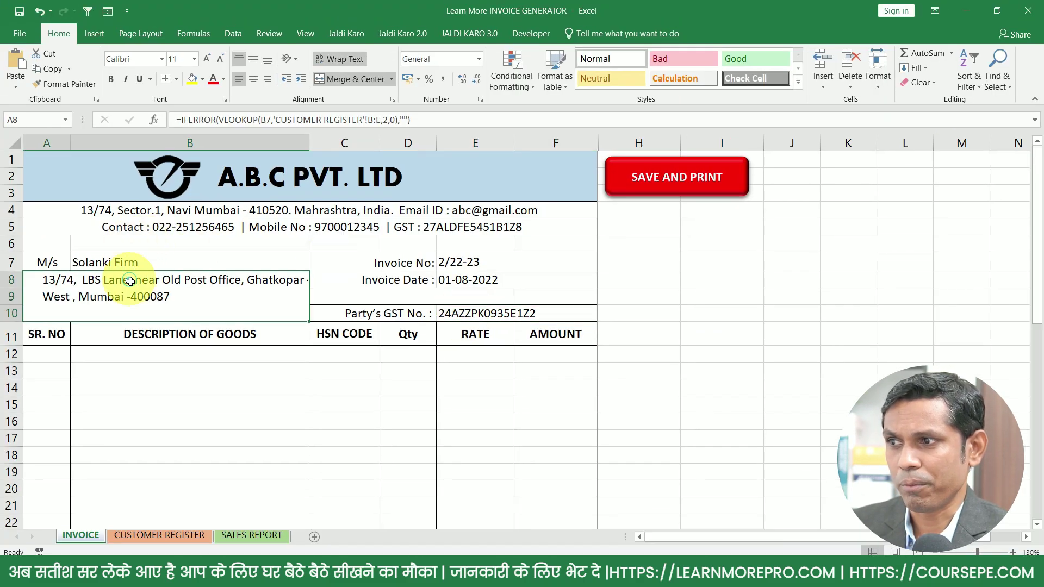
{"action": "left_click", "coordinate": [182, 536]}
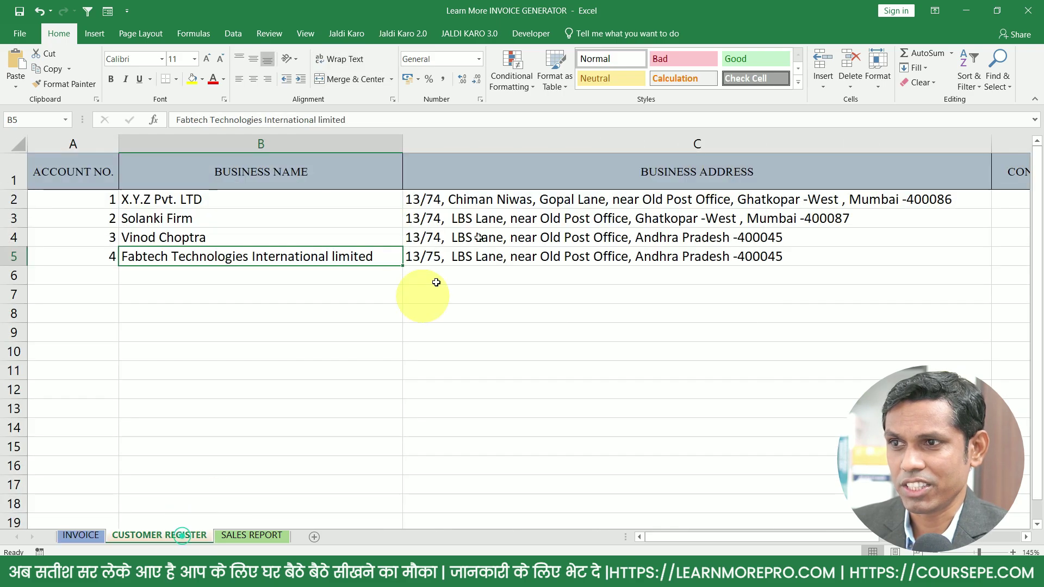
Replace 'Mumbai -400087' with 'Gujrat' in Solanki Firm's C3 address and check the invoice.
{"action": "left_click", "coordinate": [498, 218]}
{"action": "double_click", "coordinate": [690, 219]}
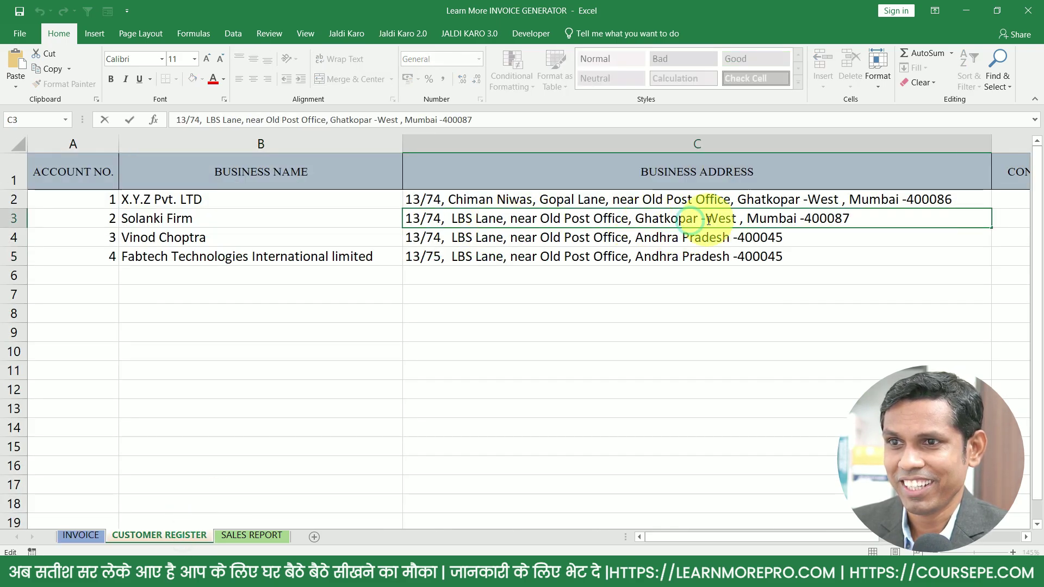
{"action": "left_click_drag", "start_coordinate": [749, 218], "coordinate": [858, 216]}
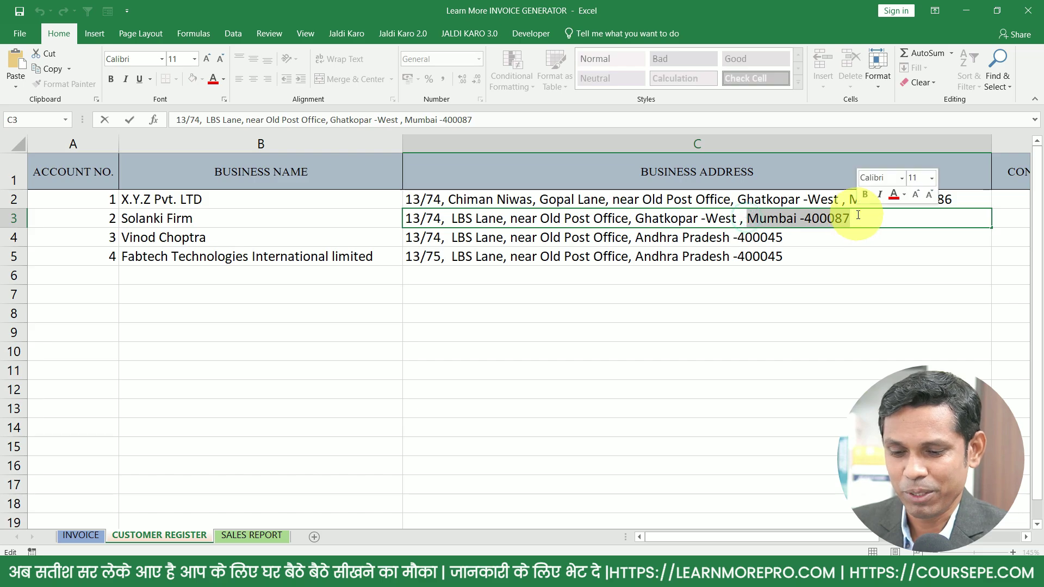
{"action": "type", "text": "Gujrat"}
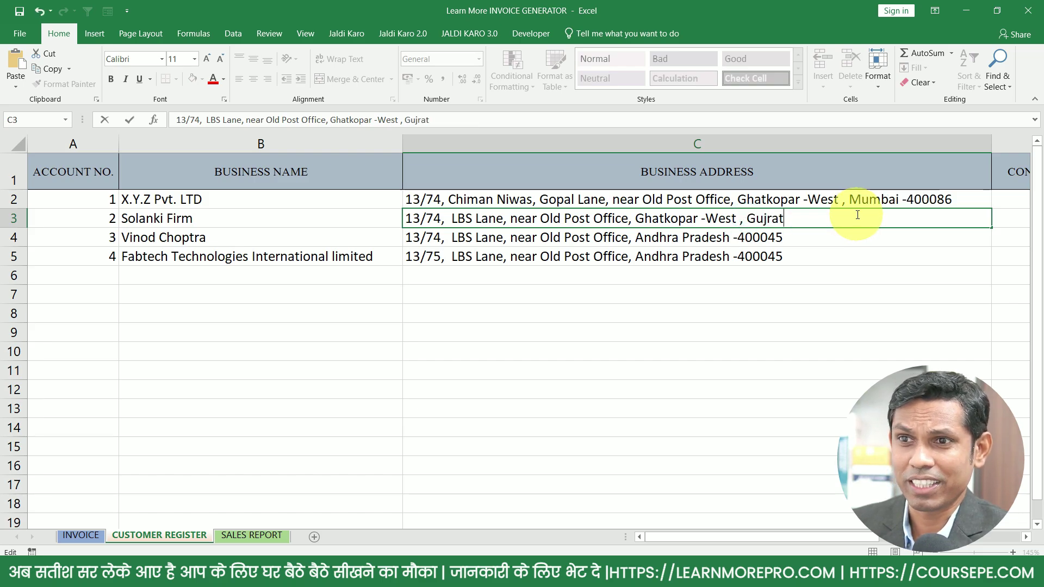
{"action": "key", "text": "Return"}
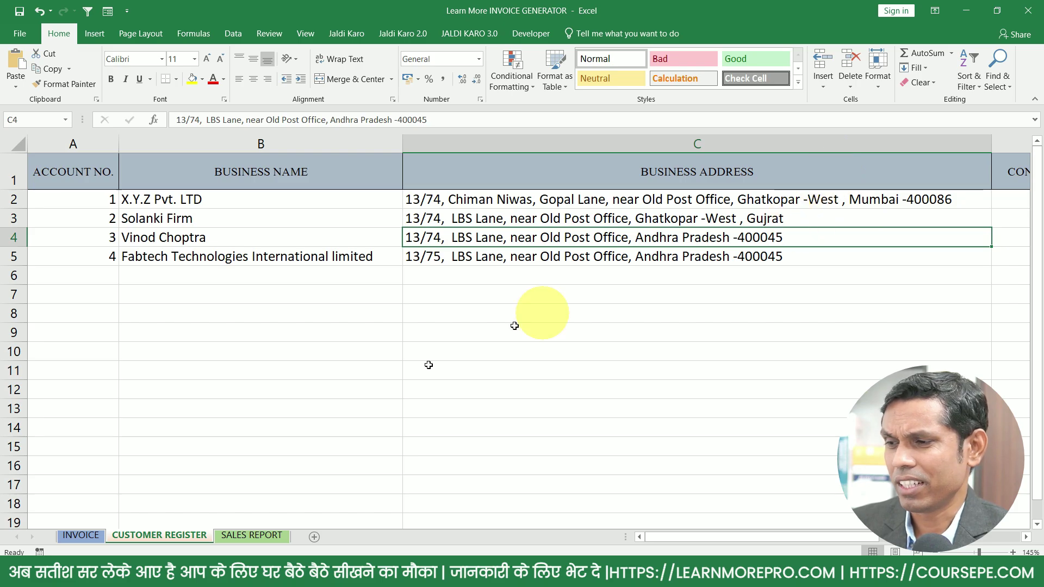
{"action": "left_click", "coordinate": [95, 536]}
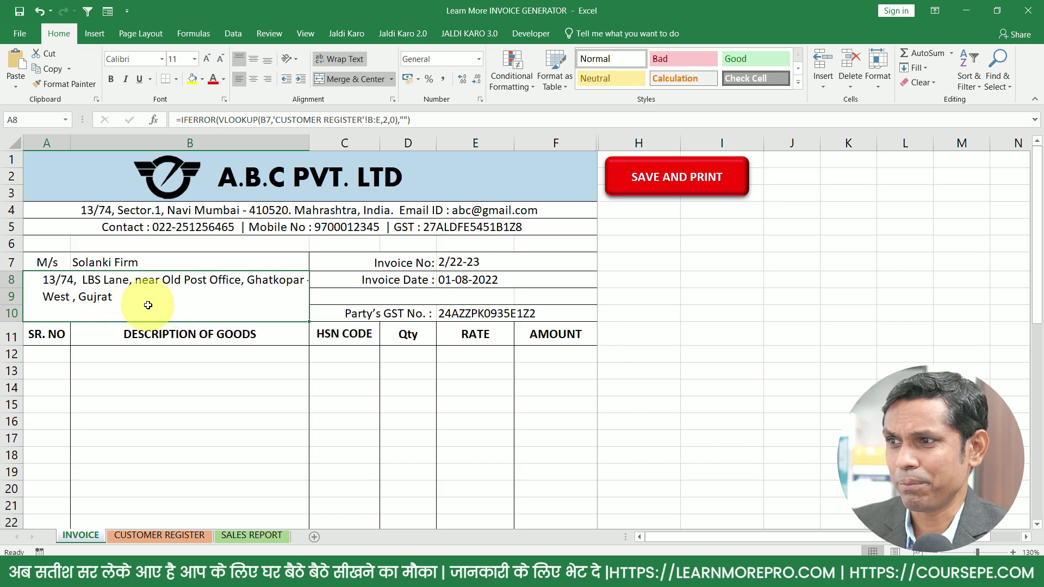
{"action": "left_click", "coordinate": [94, 263]}
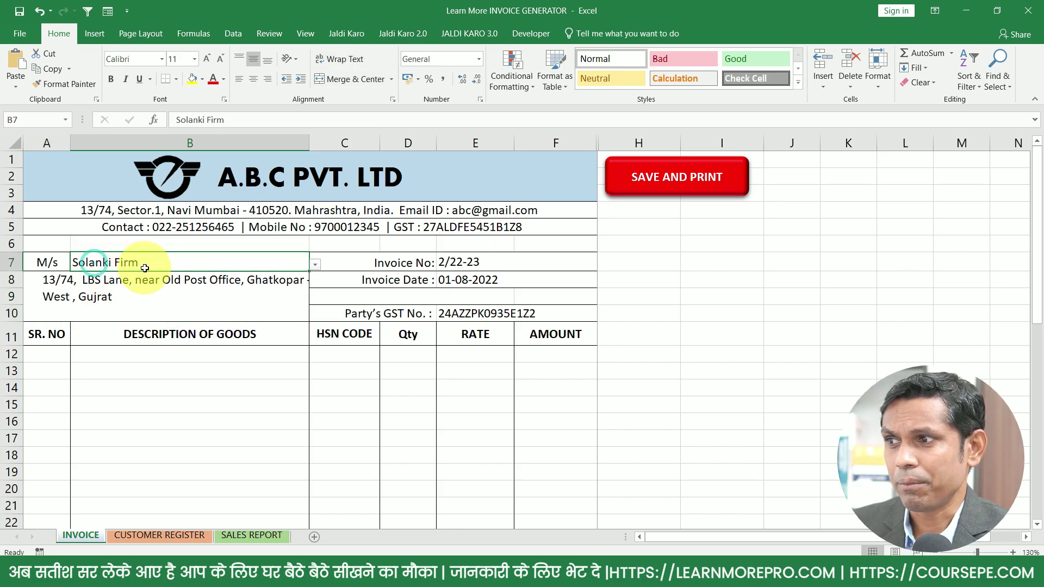
{"action": "left_click", "coordinate": [137, 282]}
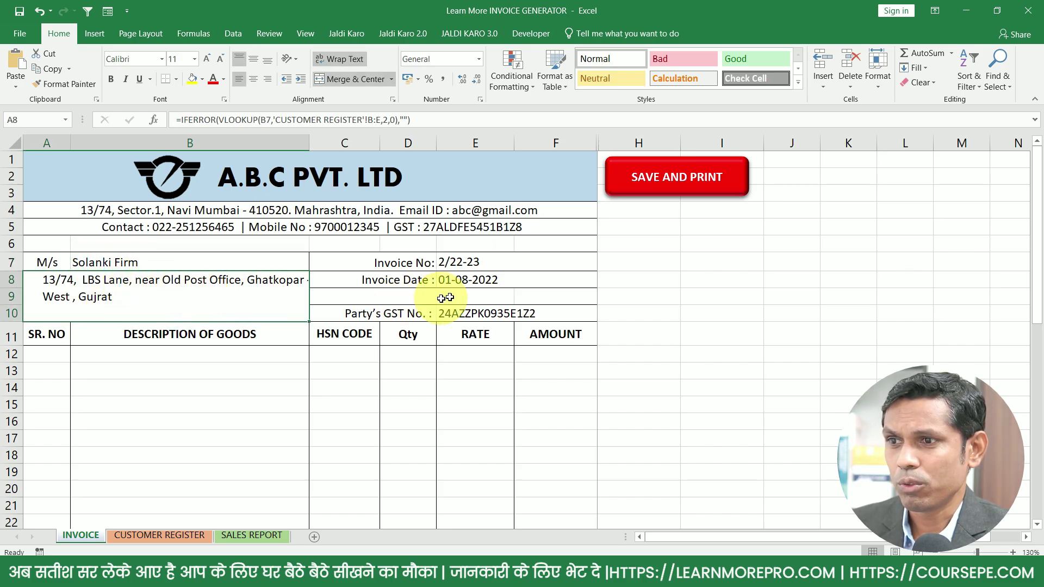
{"action": "left_click", "coordinate": [185, 264]}
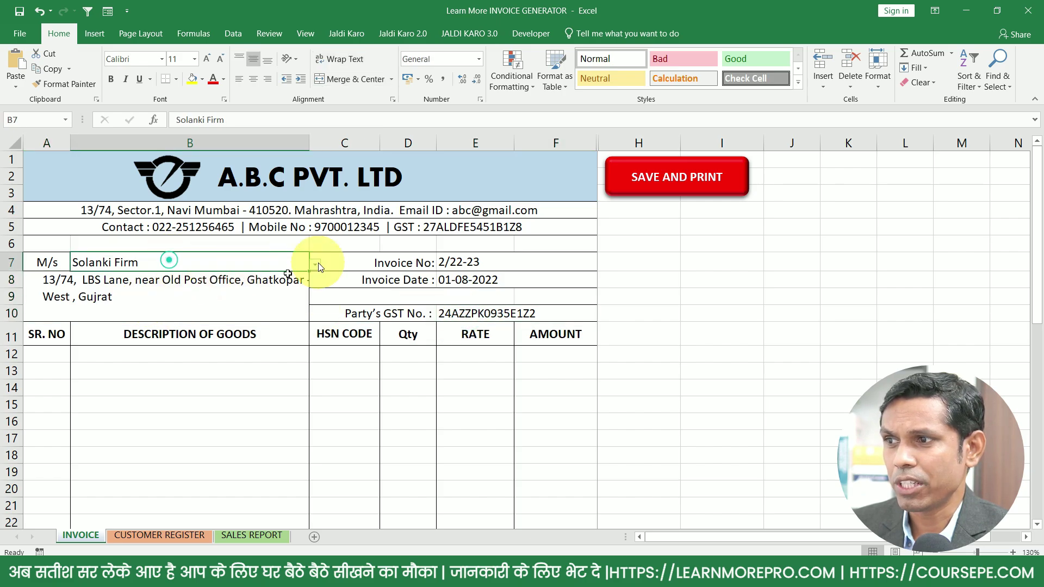
{"action": "left_click", "coordinate": [220, 291]}
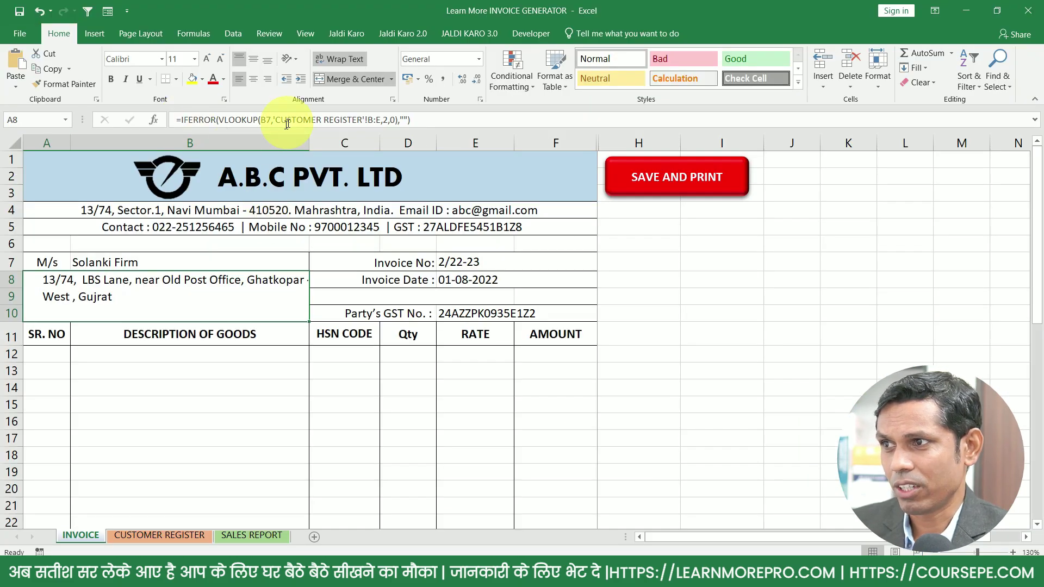
{"action": "left_click", "coordinate": [154, 265]}
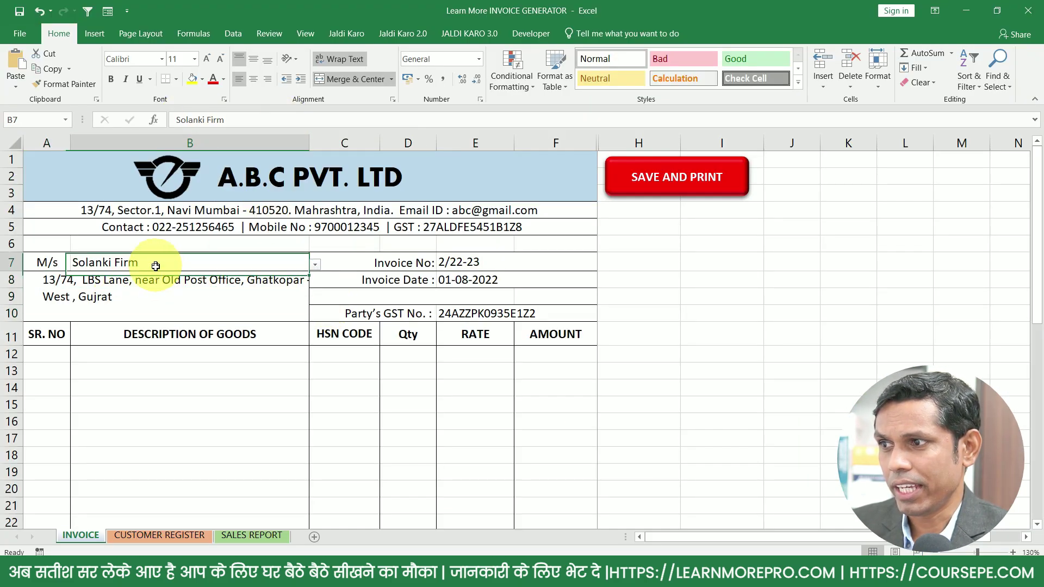
{"action": "left_click", "coordinate": [149, 296]}
{"action": "left_click", "coordinate": [370, 312]}
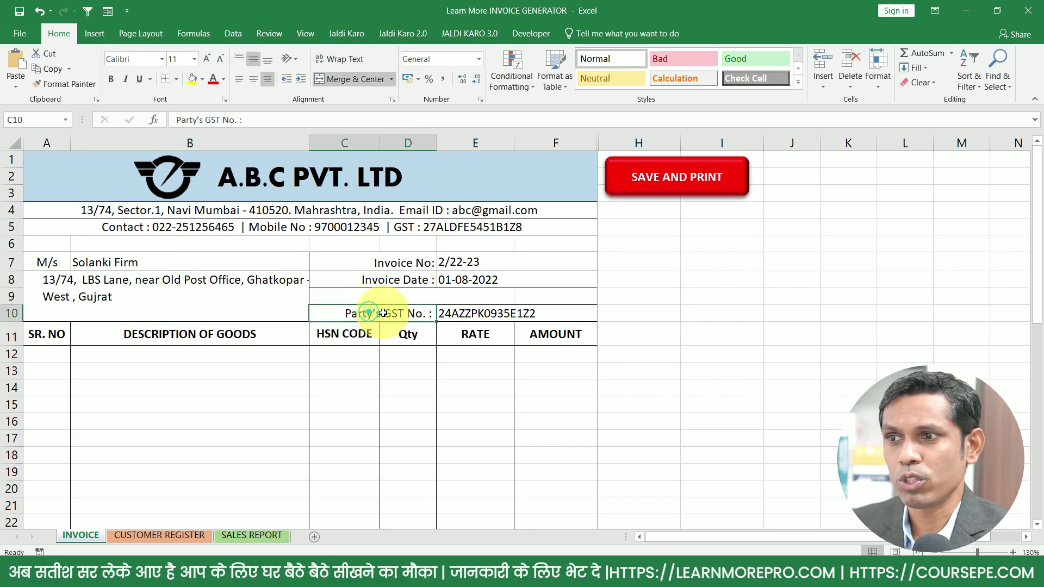
{"action": "left_click", "coordinate": [489, 314]}
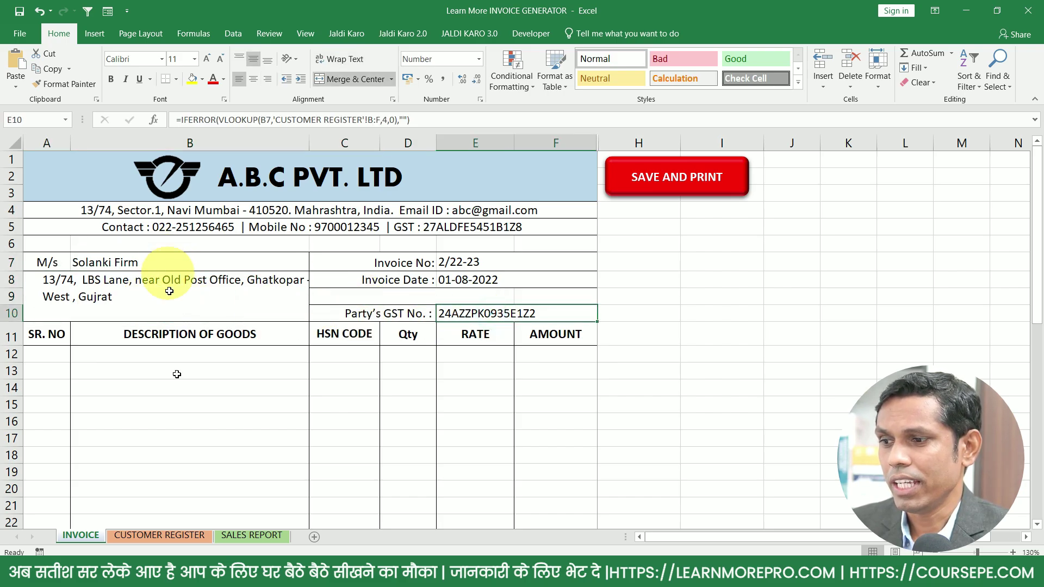
{"action": "left_click", "coordinate": [159, 535]}
{"action": "left_click_drag", "start_coordinate": [85, 204], "coordinate": [457, 246]}
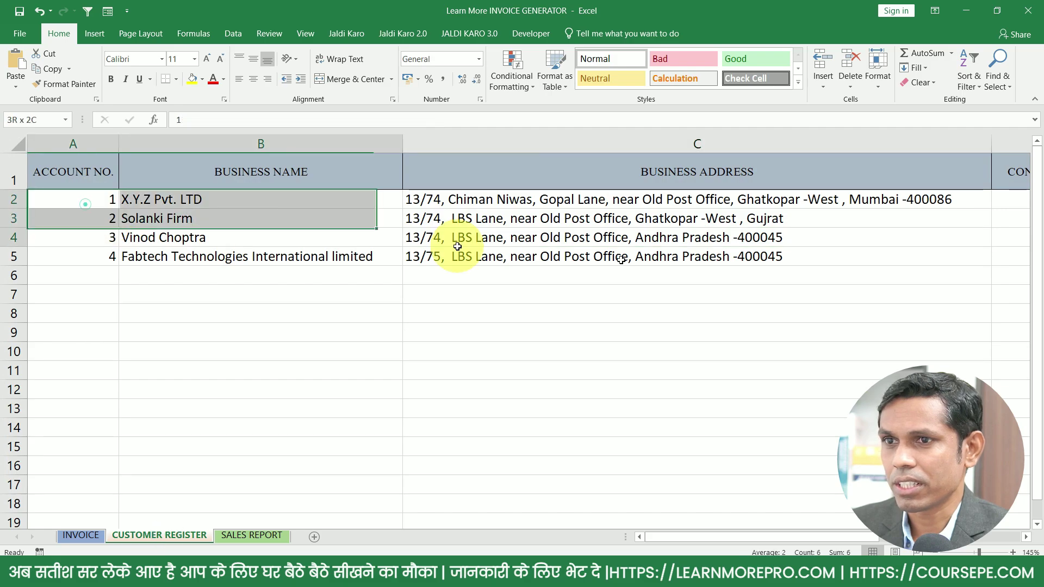
{"action": "left_click", "coordinate": [96, 534]}
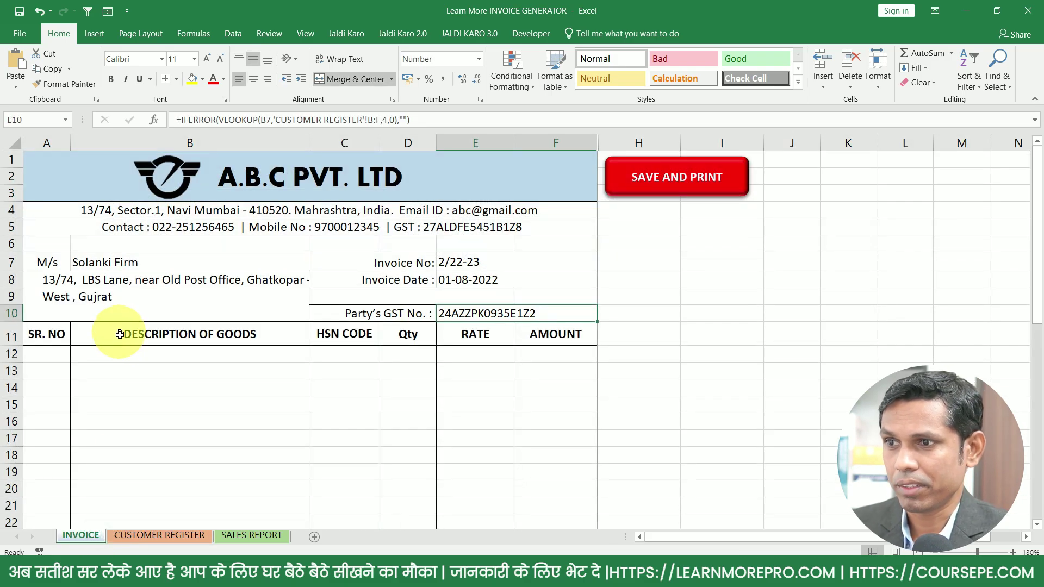
{"action": "scroll", "coordinate": [82, 330], "scroll_direction": "down", "scroll_amount": 1}
{"action": "left_click_drag", "start_coordinate": [56, 308], "coordinate": [576, 375]}
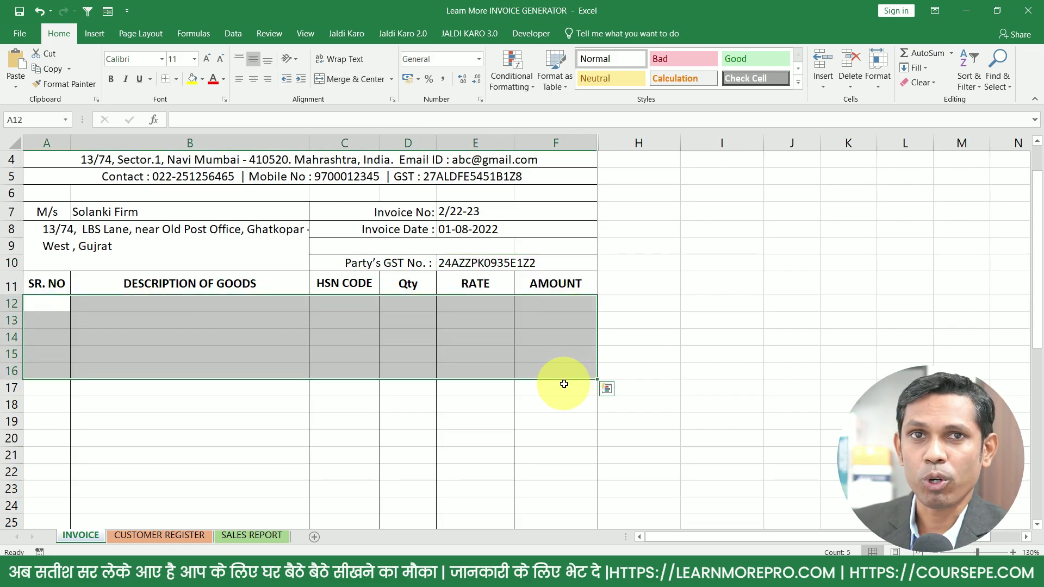
Add a new worksheet, Sheet1, and move it after SALES REPORT.
{"action": "left_click", "coordinate": [309, 492]}
{"action": "left_click", "coordinate": [314, 537]}
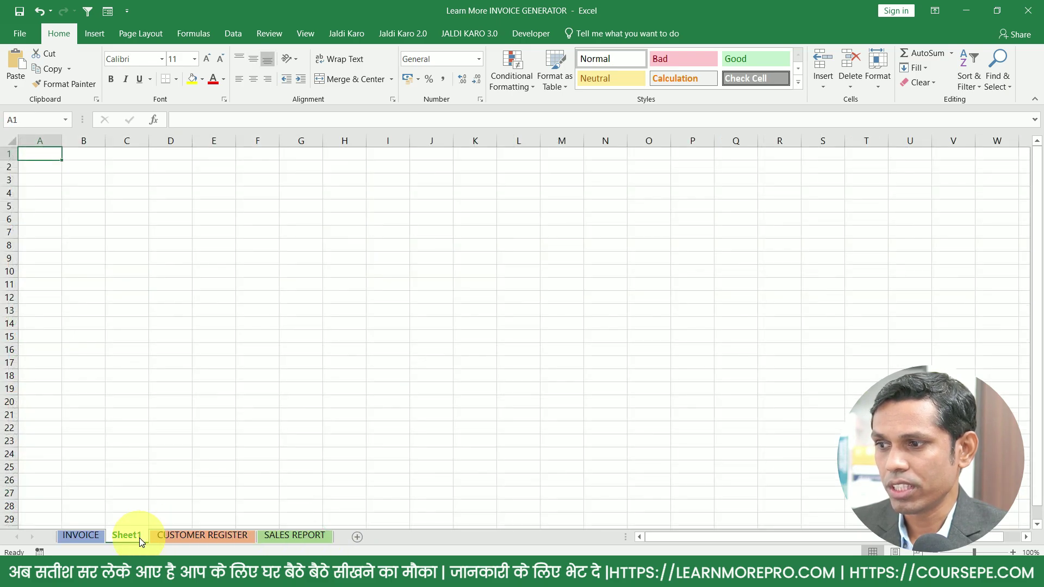
{"action": "left_click_drag", "start_coordinate": [345, 538], "coordinate": [321, 540]}
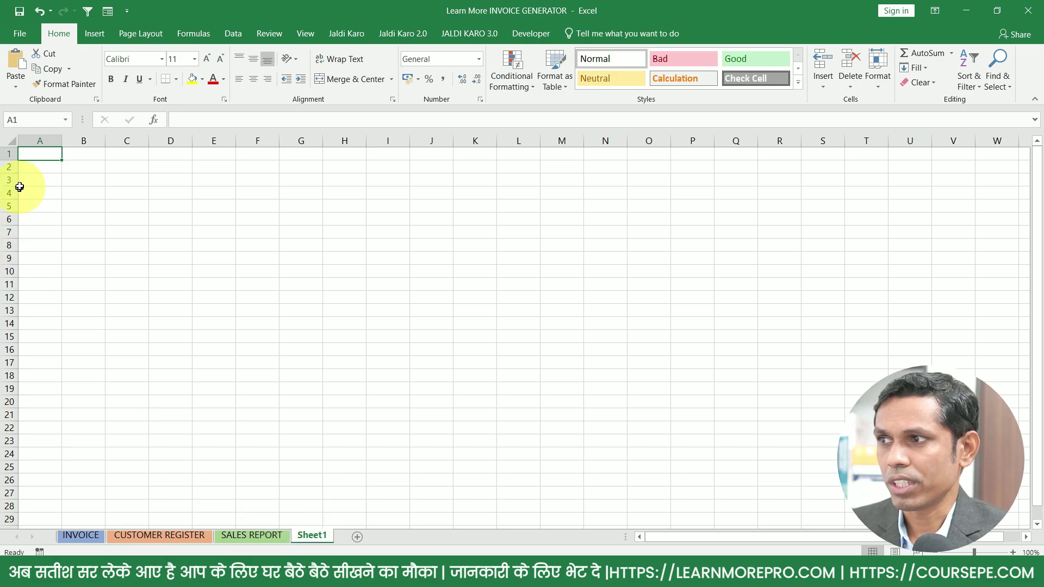
{"action": "scroll", "coordinate": [93, 191], "scroll_direction": "up", "scroll_amount": 3, "text": "ctrl"}
{"action": "scroll", "coordinate": [98, 193], "scroll_direction": "up", "scroll_amount": 3, "text": "ctrl"}
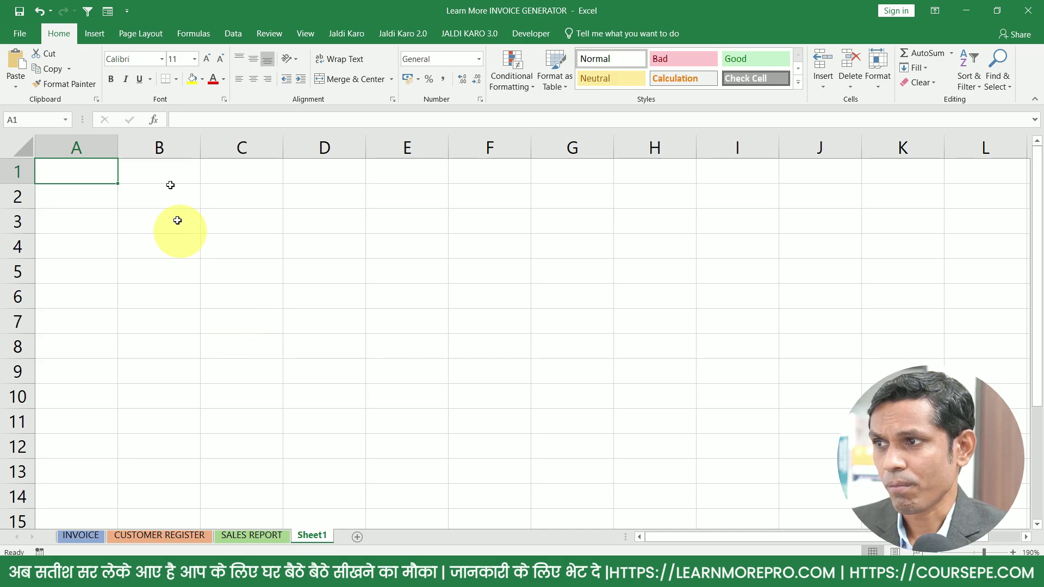
{"action": "left_click_drag", "start_coordinate": [166, 173], "coordinate": [164, 301]}
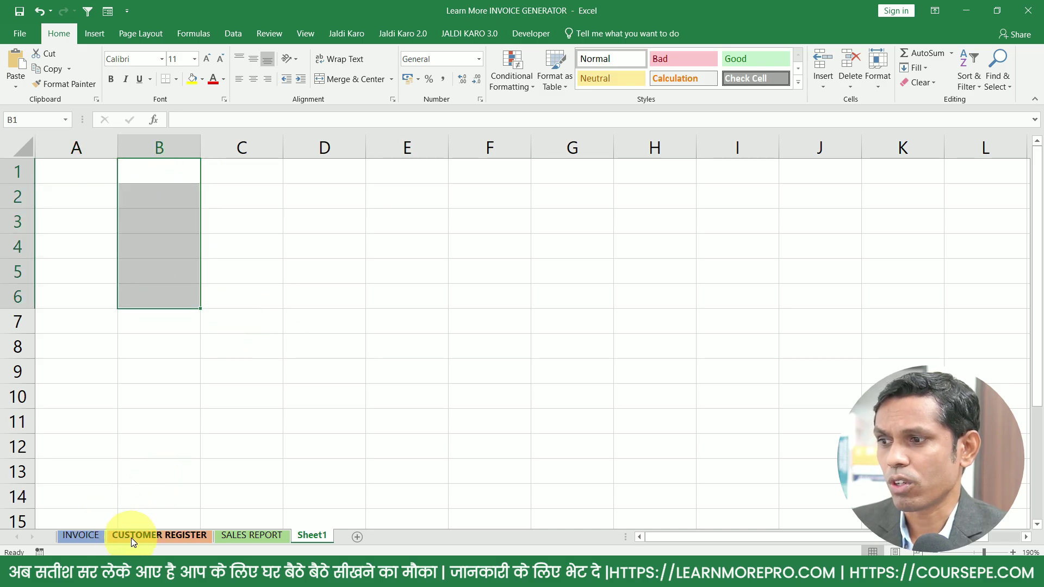
On the INVOICE sheet, pick Solanki Firm as the customer in B7.
{"action": "left_click", "coordinate": [90, 537]}
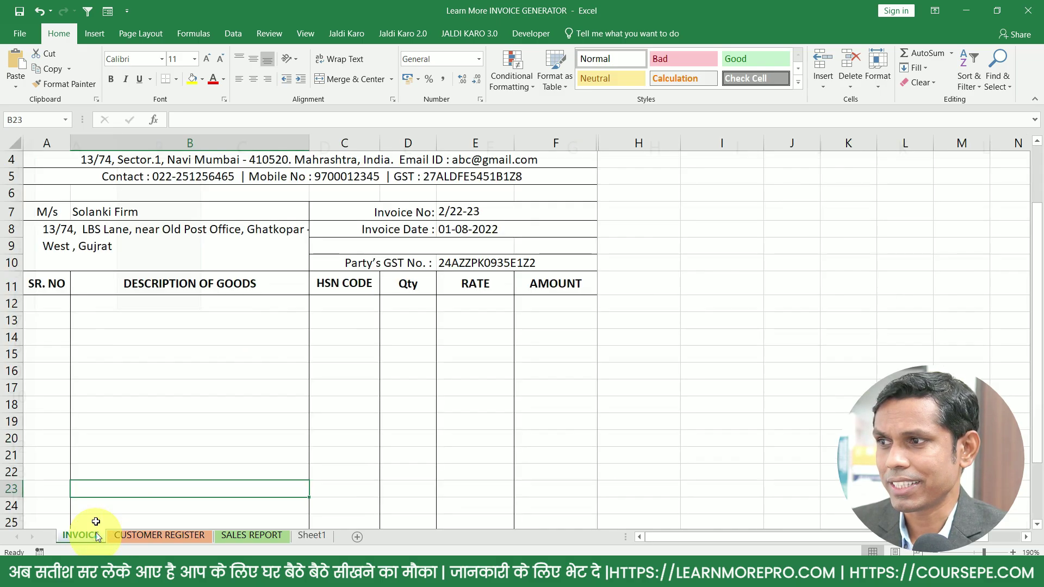
{"action": "left_click", "coordinate": [135, 211]}
{"action": "left_click", "coordinate": [314, 214]}
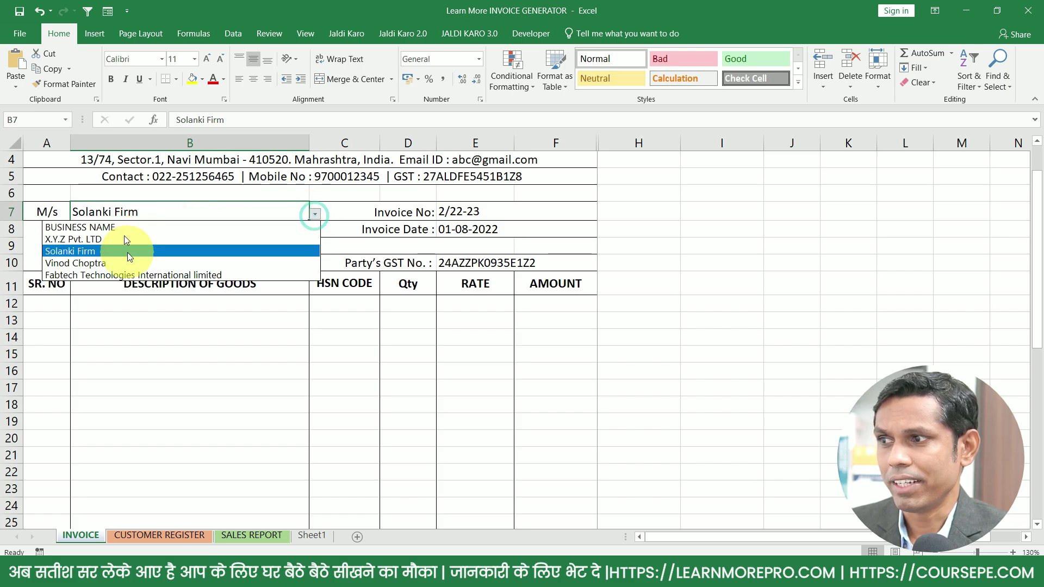
{"action": "left_click", "coordinate": [142, 251]}
Enter PRODUCT, KEYBOARD and MOUSE in Sheet1 A1:A3 and autofit column A.
{"action": "left_click", "coordinate": [313, 536]}
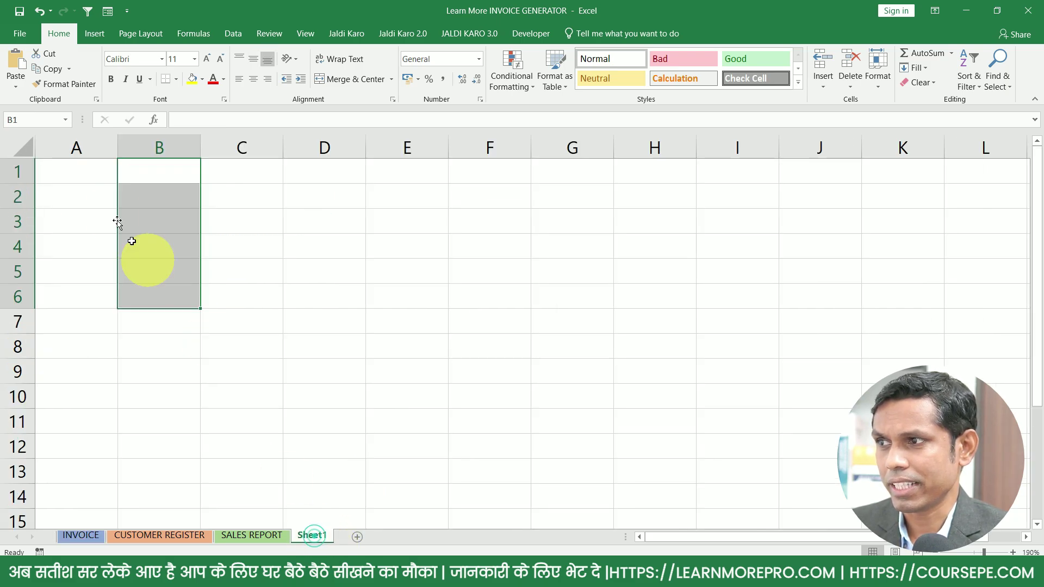
{"action": "left_click", "coordinate": [75, 178]}
{"action": "type", "text": "PRO"}
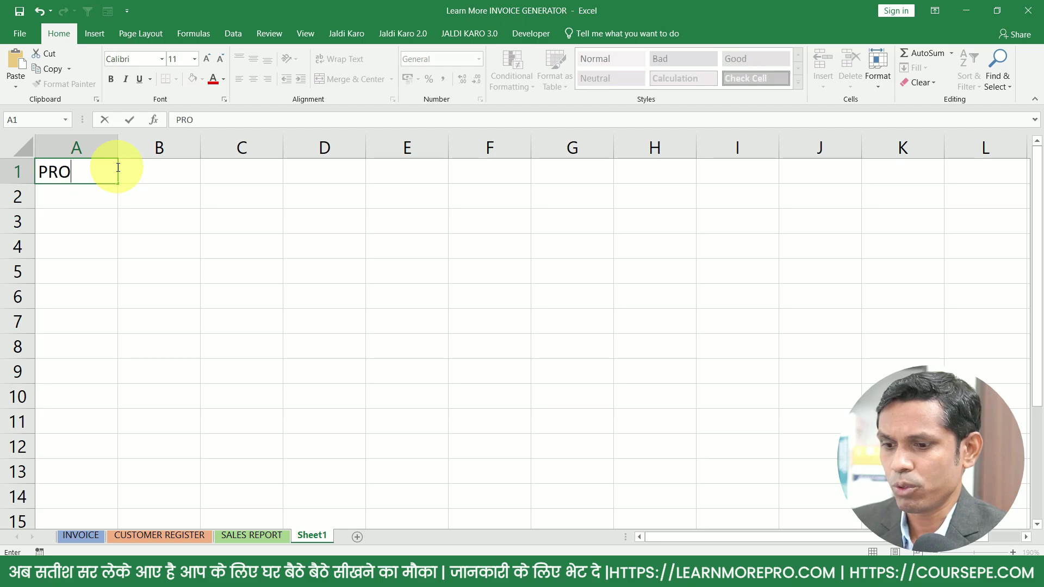
{"action": "type", "text": "DUCT"}
{"action": "key", "text": "Return"}
{"action": "type", "text": "KEY"}
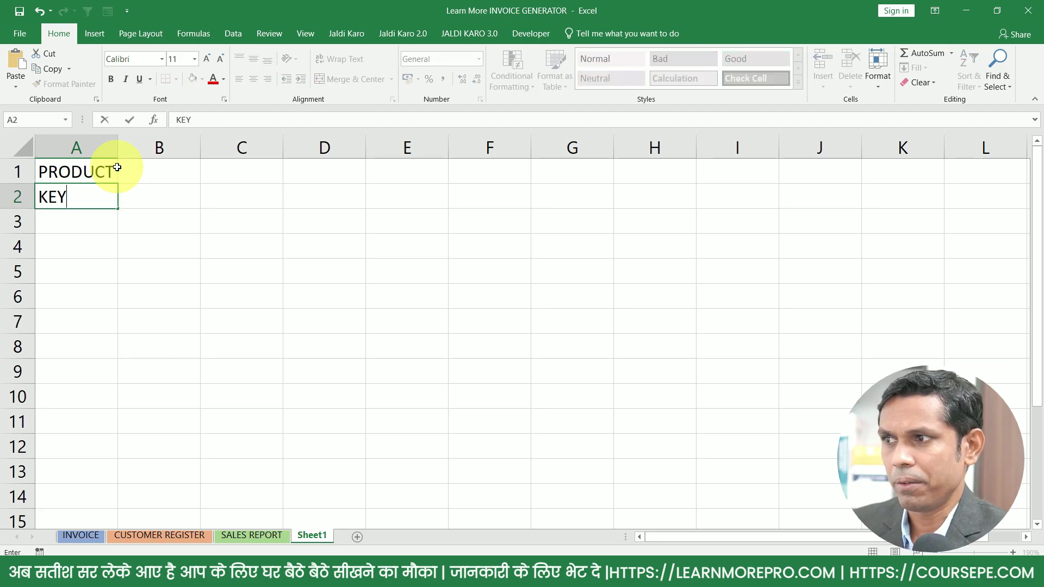
{"action": "type", "text": "BOARD"}
{"action": "key", "text": "Return"}
{"action": "type", "text": "MOU"}
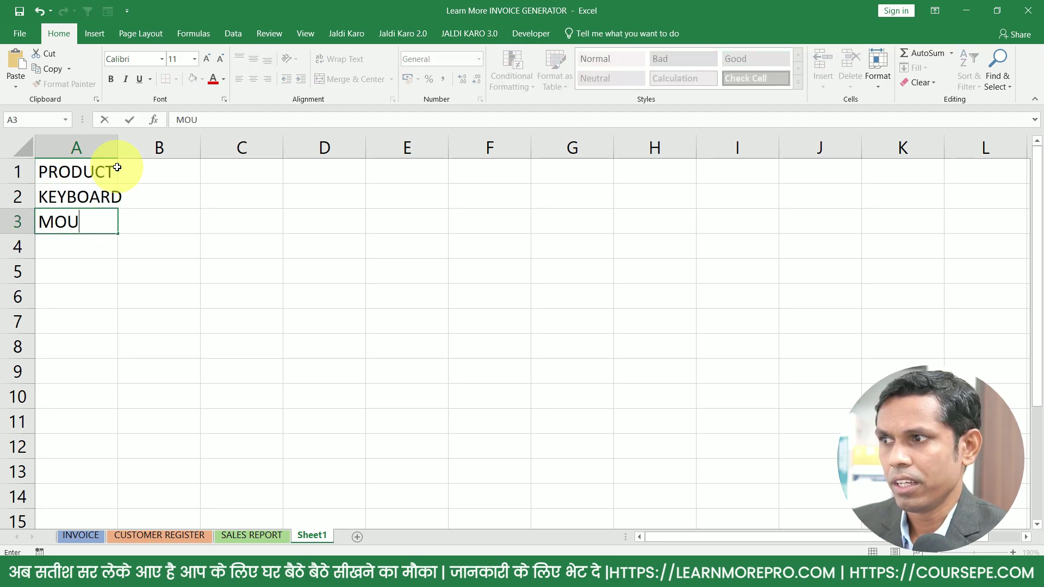
{"action": "type", "text": "SE"}
{"action": "key", "text": "Return"}
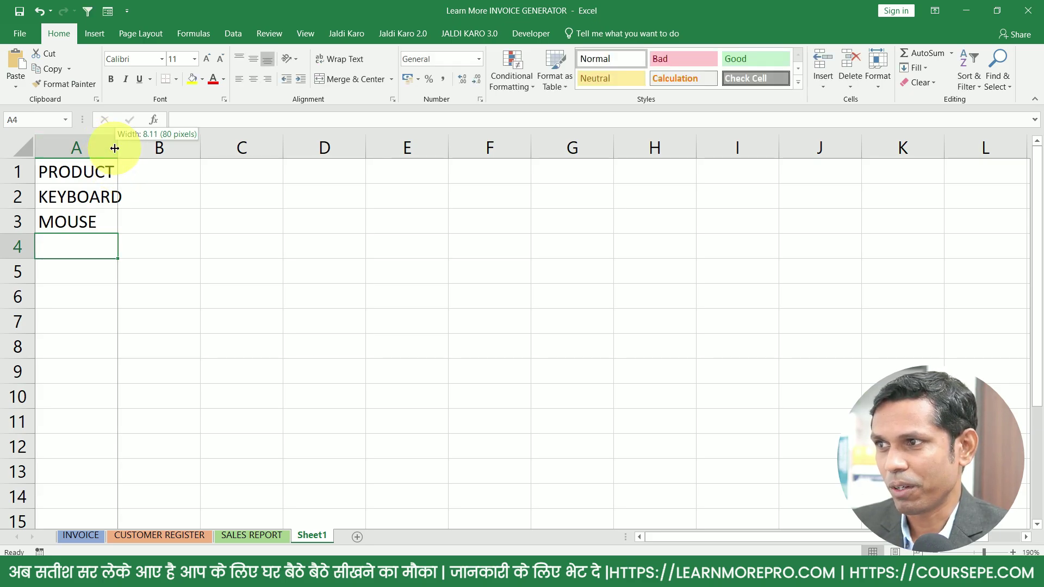
{"action": "double_click", "coordinate": [115, 148]}
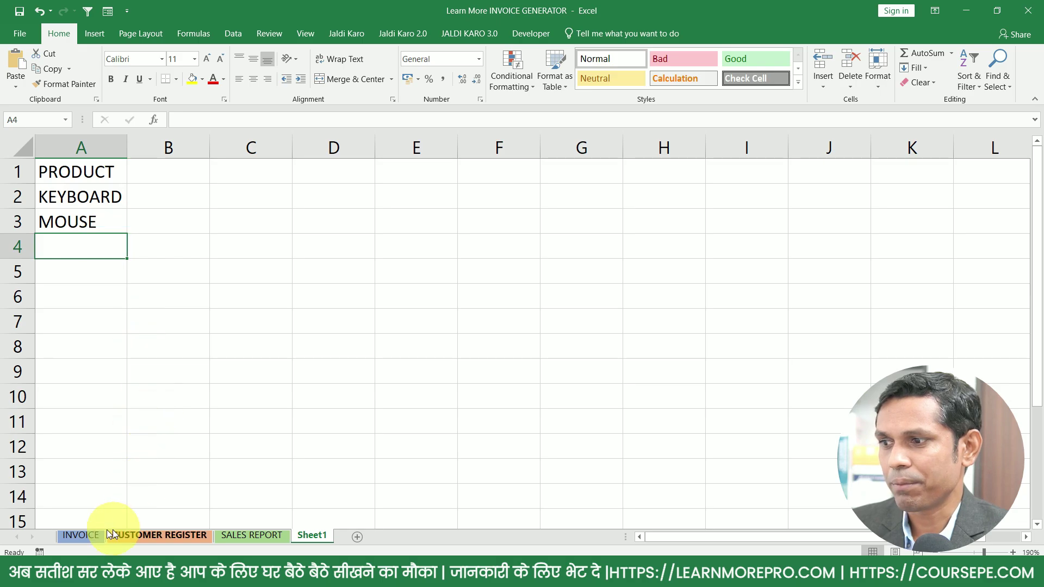
Select INVOICE cells B12:B23 and set their Data Validation to allow a List.
{"action": "left_click", "coordinate": [86, 538]}
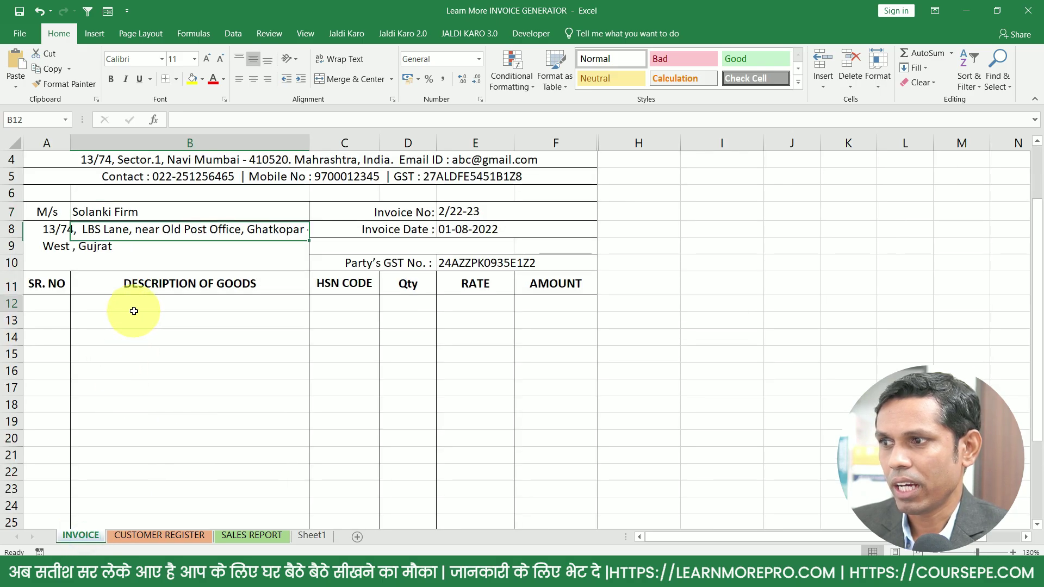
{"action": "left_click", "coordinate": [134, 310]}
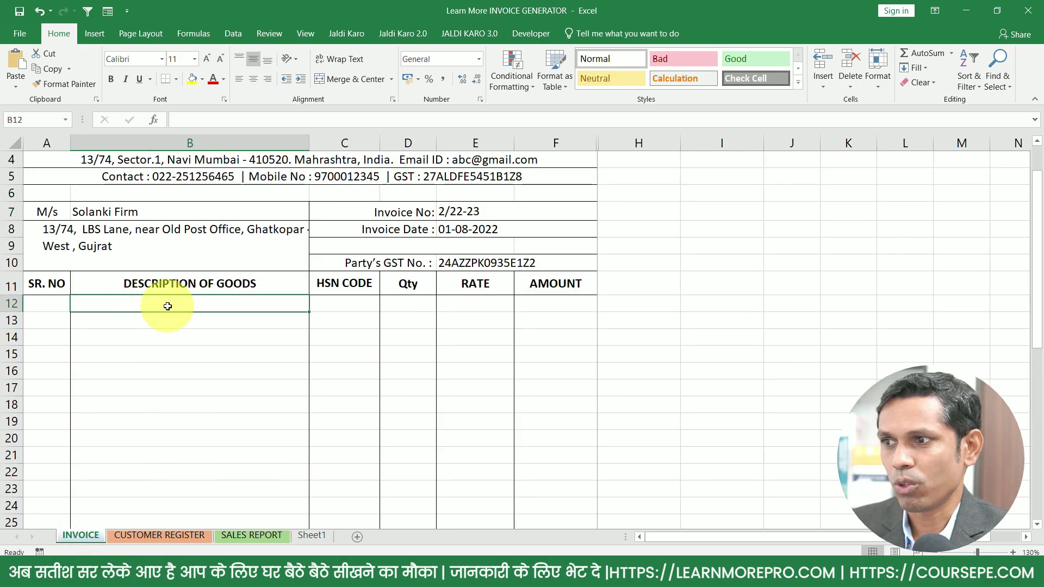
{"action": "left_click_drag", "start_coordinate": [167, 306], "coordinate": [179, 489]}
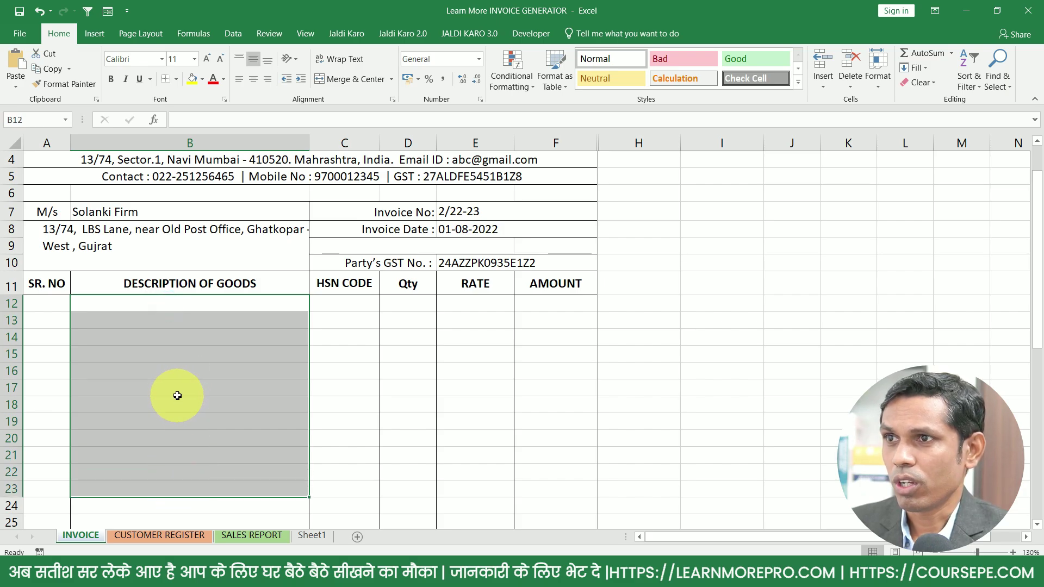
{"action": "left_click", "coordinate": [233, 39]}
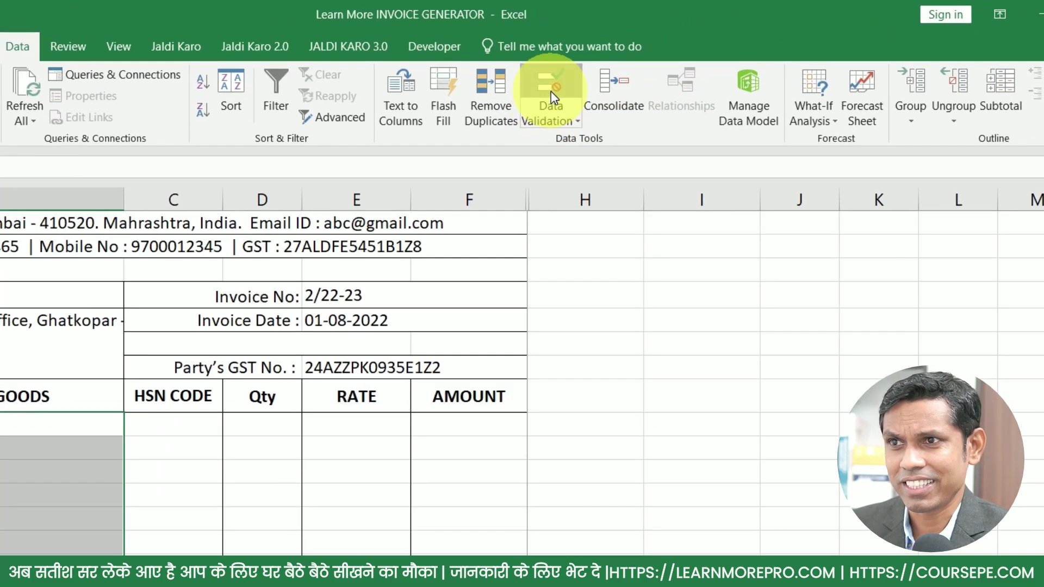
{"action": "left_click", "coordinate": [615, 67]}
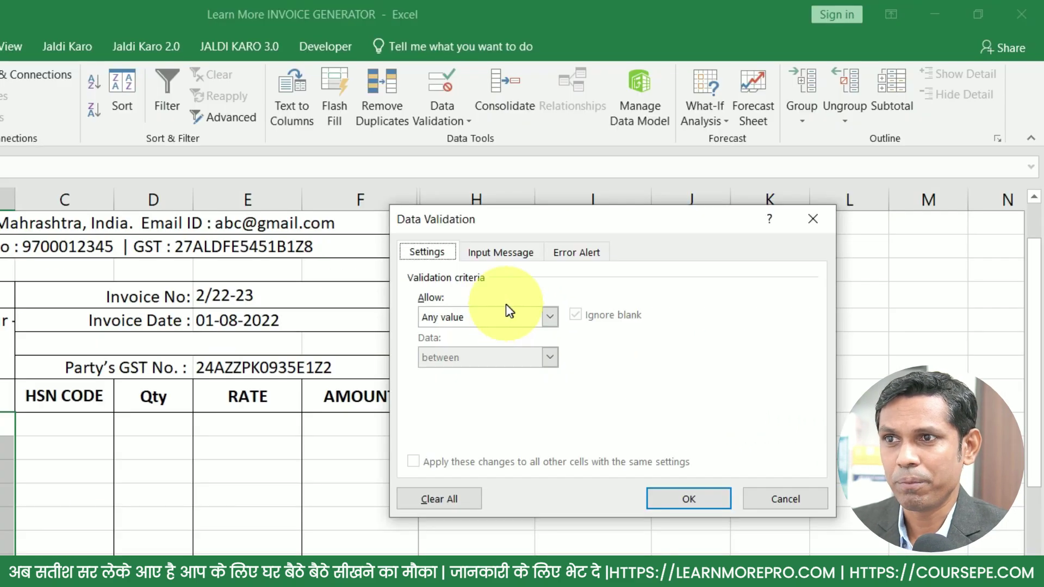
{"action": "left_click", "coordinate": [465, 319]}
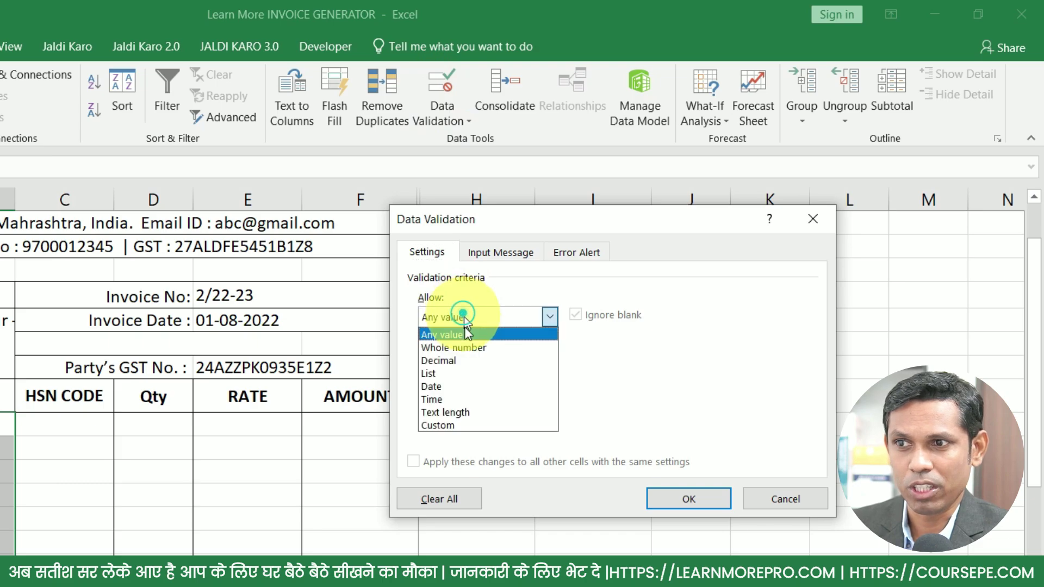
{"action": "left_click", "coordinate": [452, 371]}
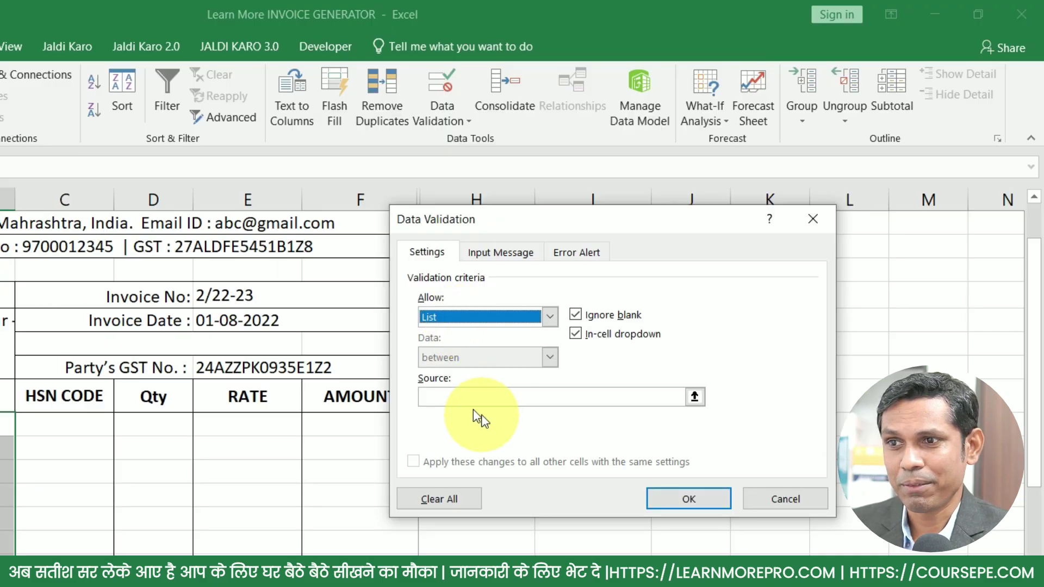
Set the list source to Sheet1!$A$1:$A$3 and confirm the validation rule.
{"action": "left_click", "coordinate": [451, 400]}
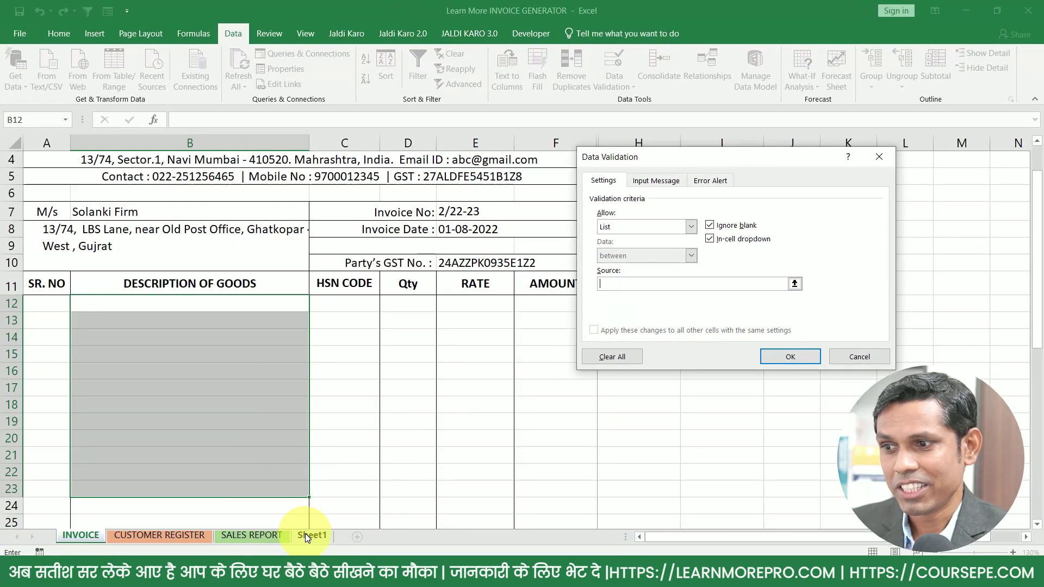
{"action": "left_click", "coordinate": [307, 535]}
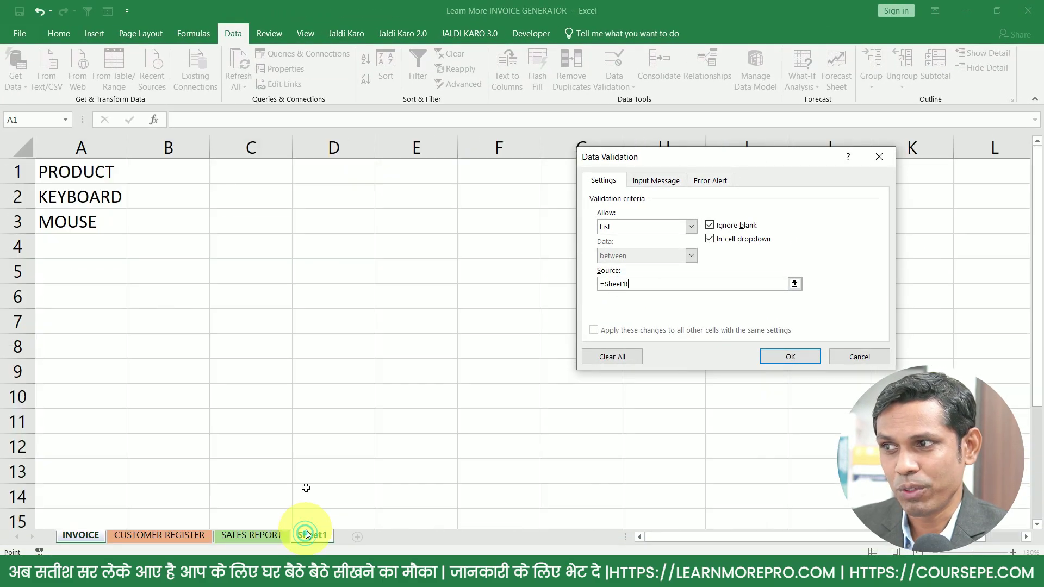
{"action": "left_click", "coordinate": [91, 149]}
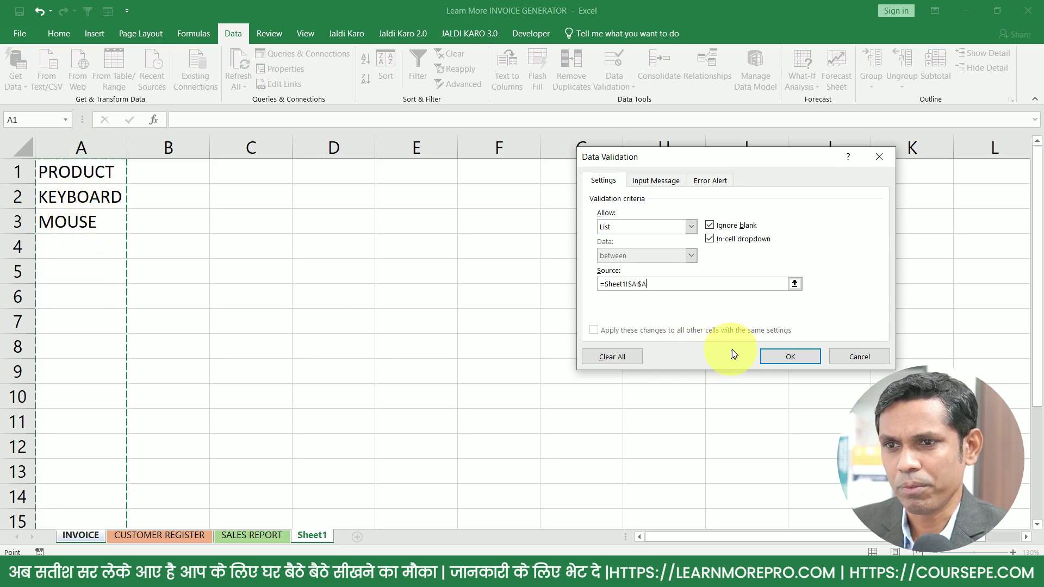
{"action": "left_click_drag", "start_coordinate": [95, 173], "coordinate": [87, 371]}
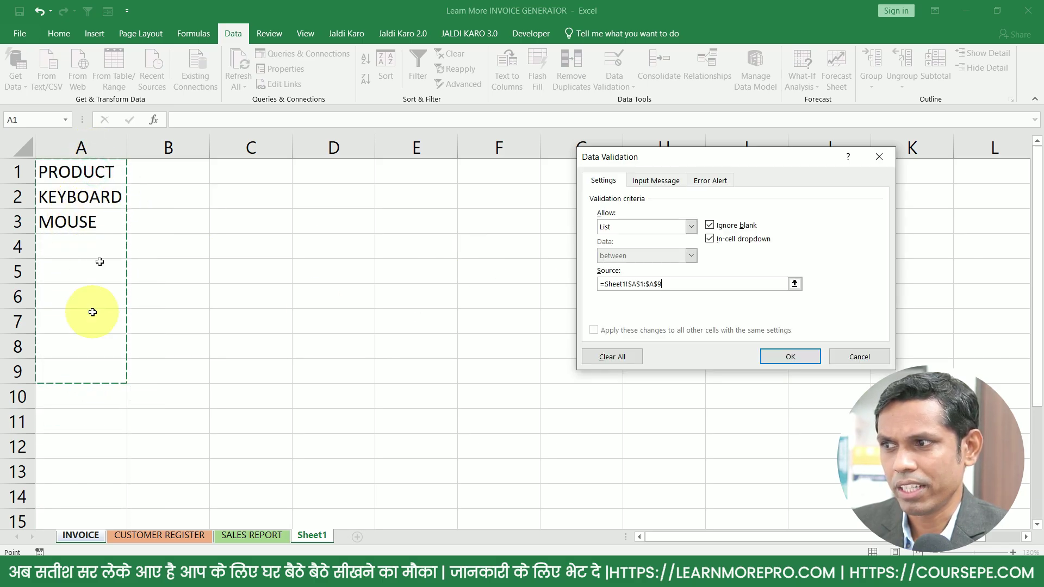
{"action": "left_click_drag", "start_coordinate": [93, 173], "coordinate": [92, 222]}
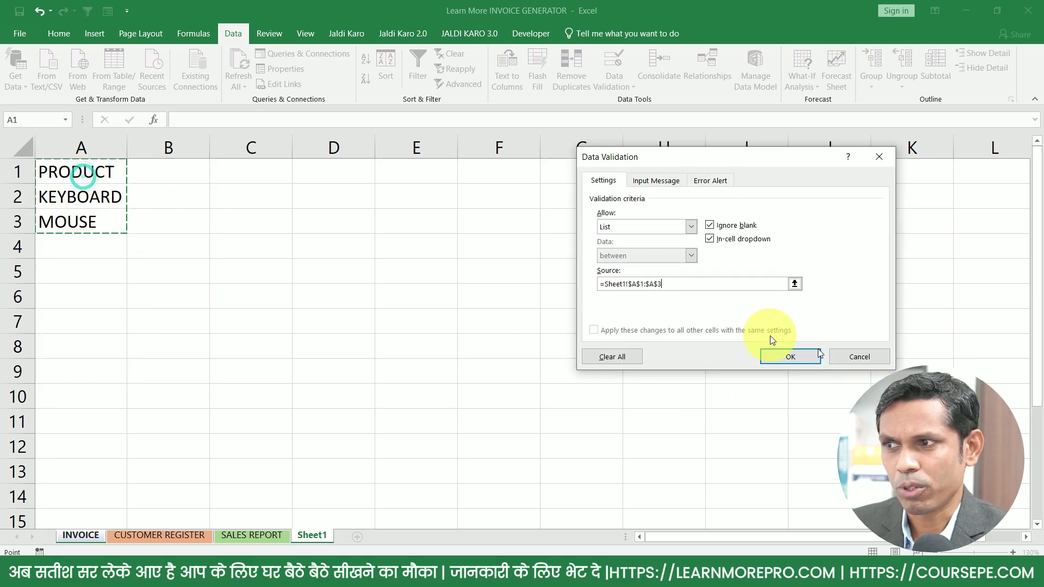
{"action": "left_click", "coordinate": [779, 355]}
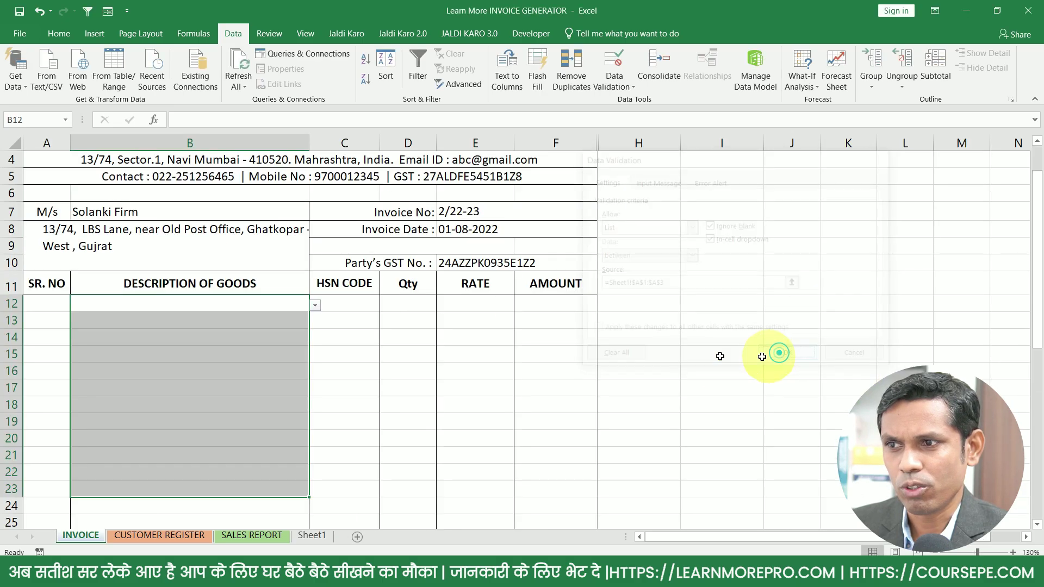
Choose KEYBOARD in B12 from the dropdown, testing MOUSE in B14 and removing it.
{"action": "left_click", "coordinate": [315, 305]}
{"action": "left_click", "coordinate": [146, 332]}
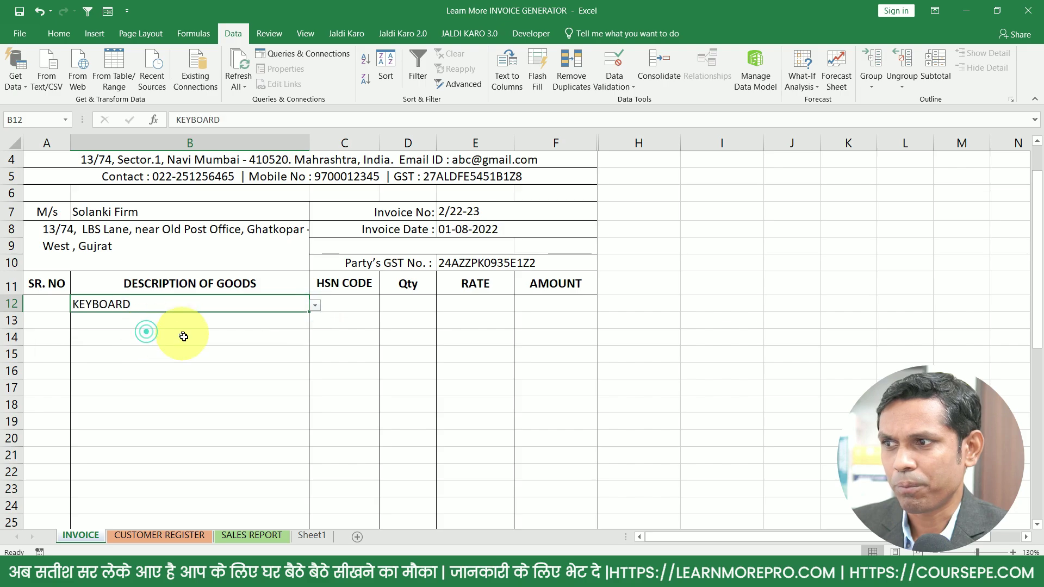
{"action": "left_click", "coordinate": [208, 335]}
{"action": "left_click", "coordinate": [314, 339]}
{"action": "left_click", "coordinate": [194, 377]}
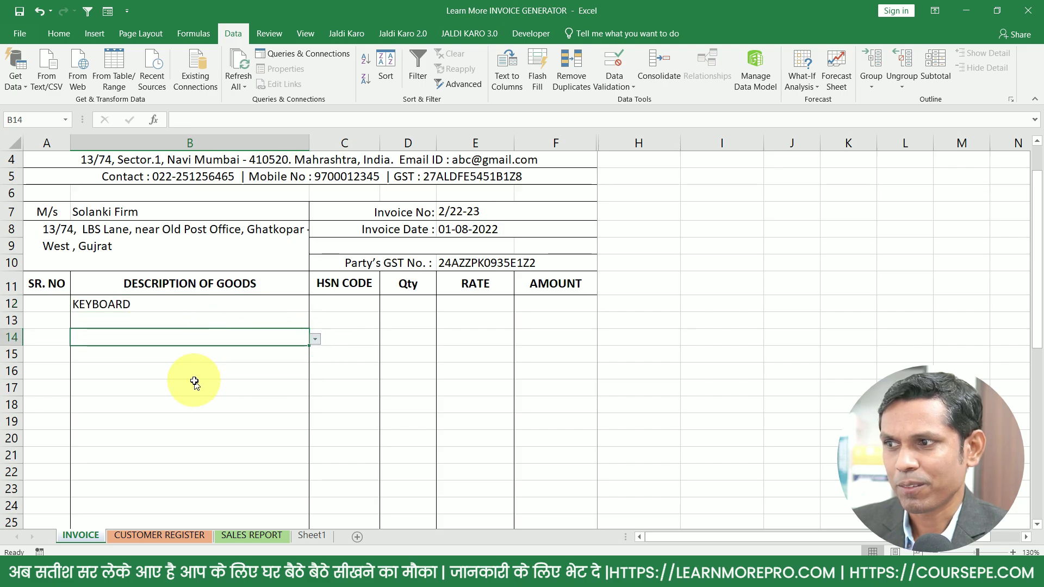
{"action": "key", "text": "Up"}
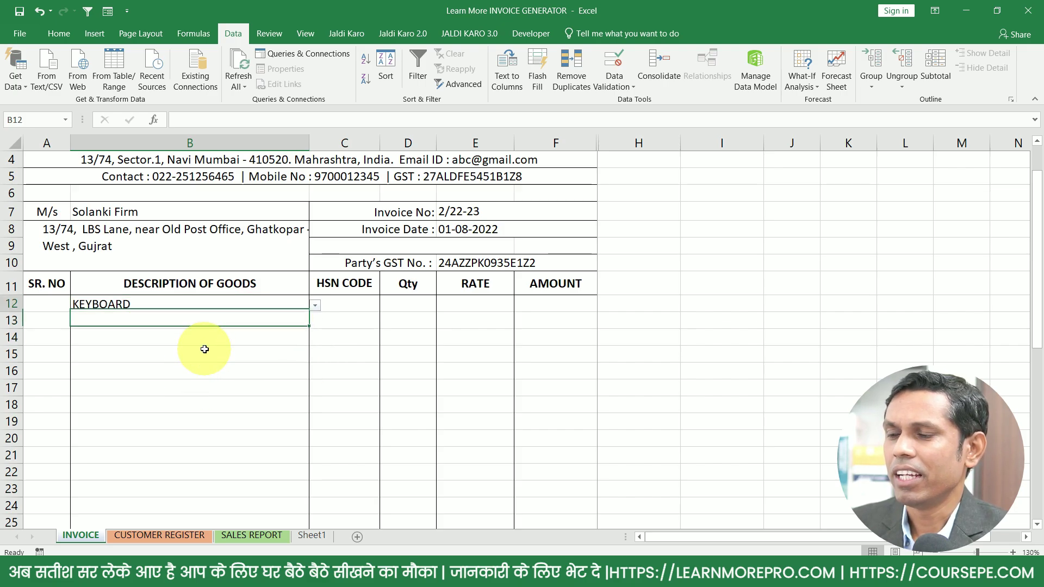
{"action": "key", "text": "Up"}
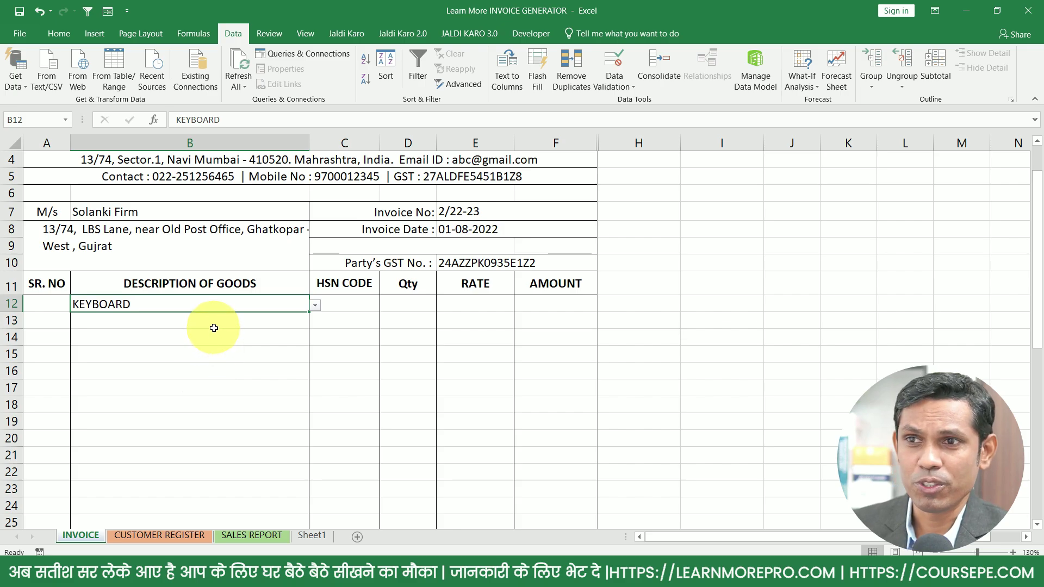
Enter serial number 1 in A12 and select the item row A12:F12.
{"action": "left_click", "coordinate": [47, 304]}
{"action": "type", "text": "1"}
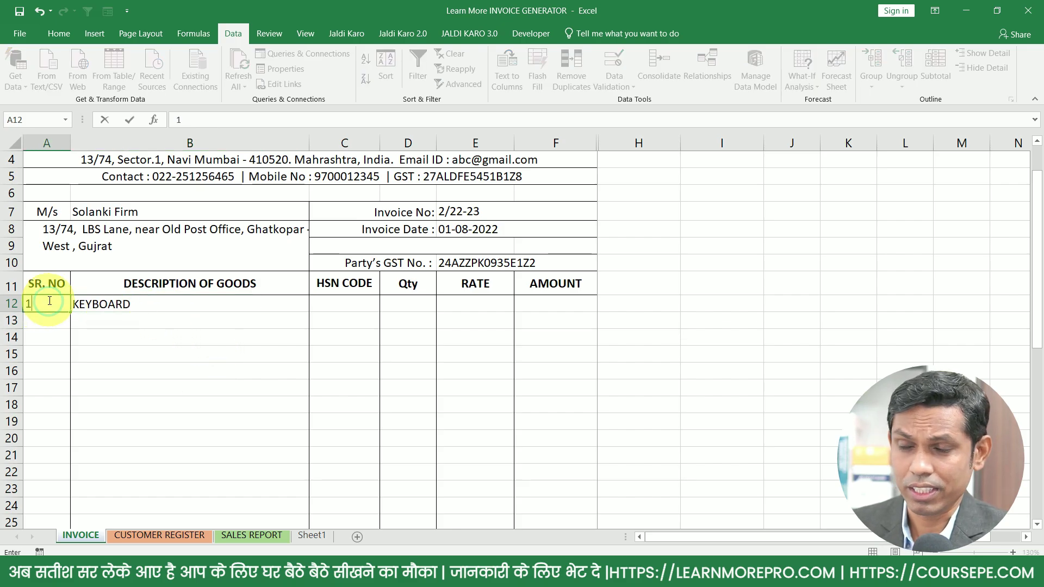
{"action": "key", "text": "Tab"}
{"action": "key", "text": "Tab"}
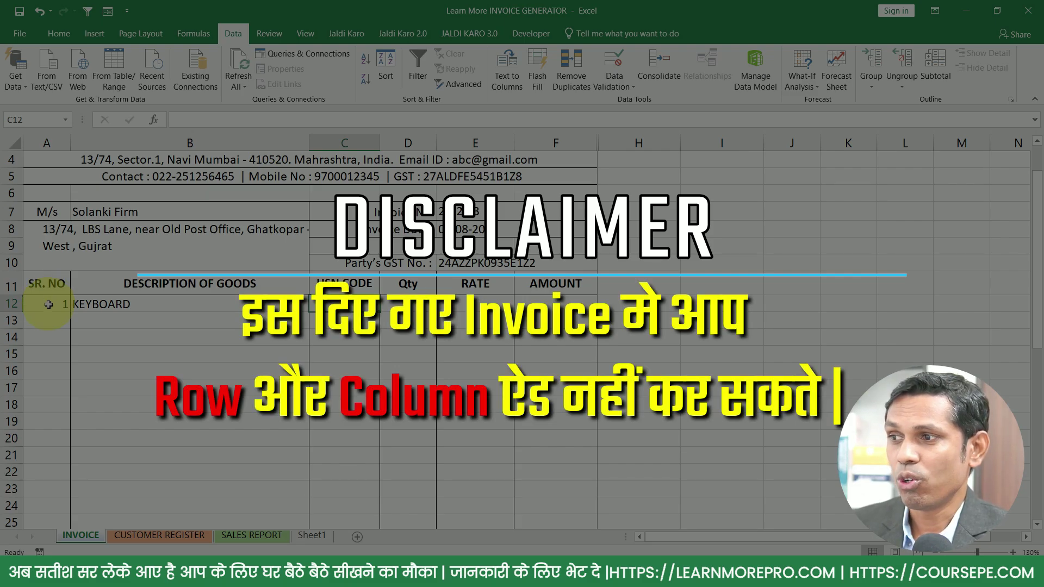
{"action": "left_click_drag", "start_coordinate": [48, 305], "coordinate": [533, 302]}
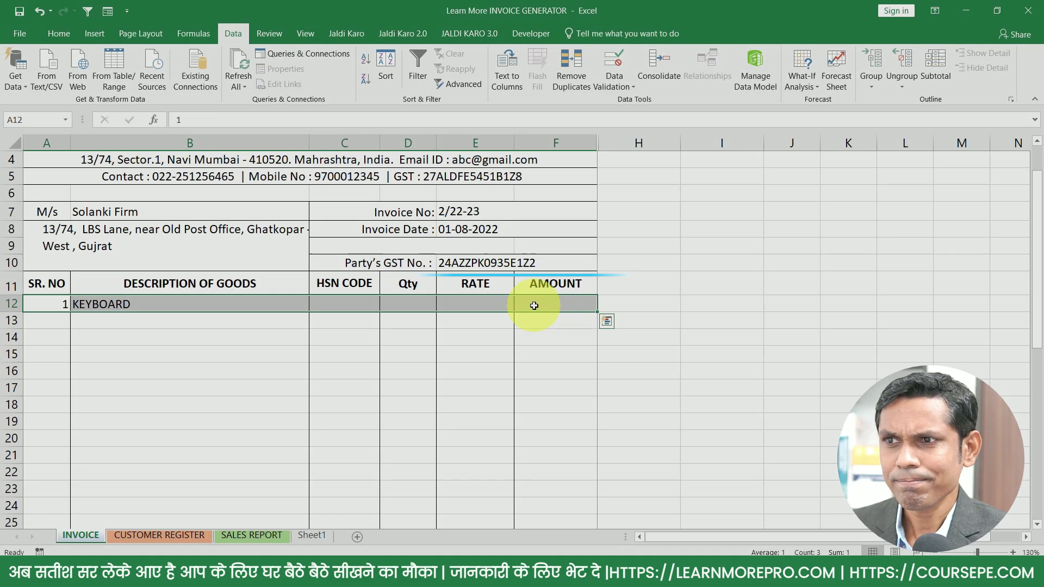
{"action": "scroll", "coordinate": [534, 306], "scroll_direction": "up", "scroll_amount": 1}
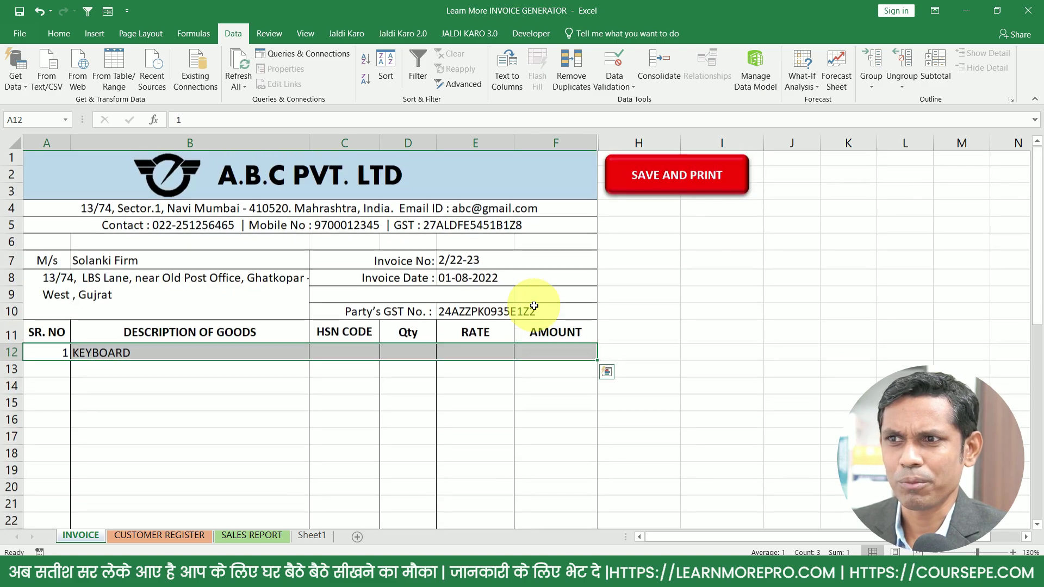
{"action": "scroll", "coordinate": [534, 309], "scroll_direction": "down", "scroll_amount": 1}
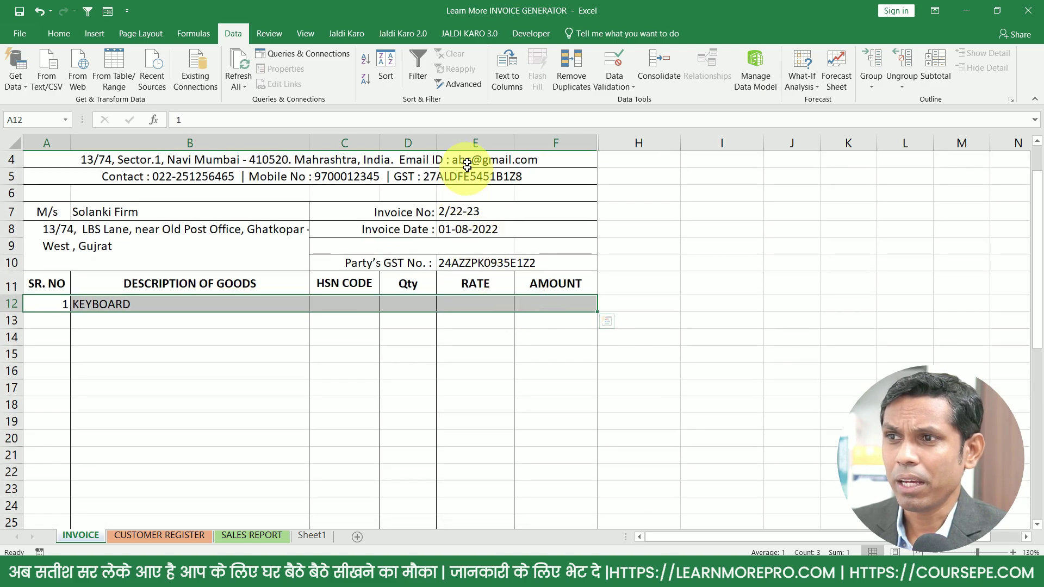
{"action": "left_click", "coordinate": [470, 143]}
{"action": "scroll", "coordinate": [473, 370], "scroll_direction": "down", "scroll_amount": 2}
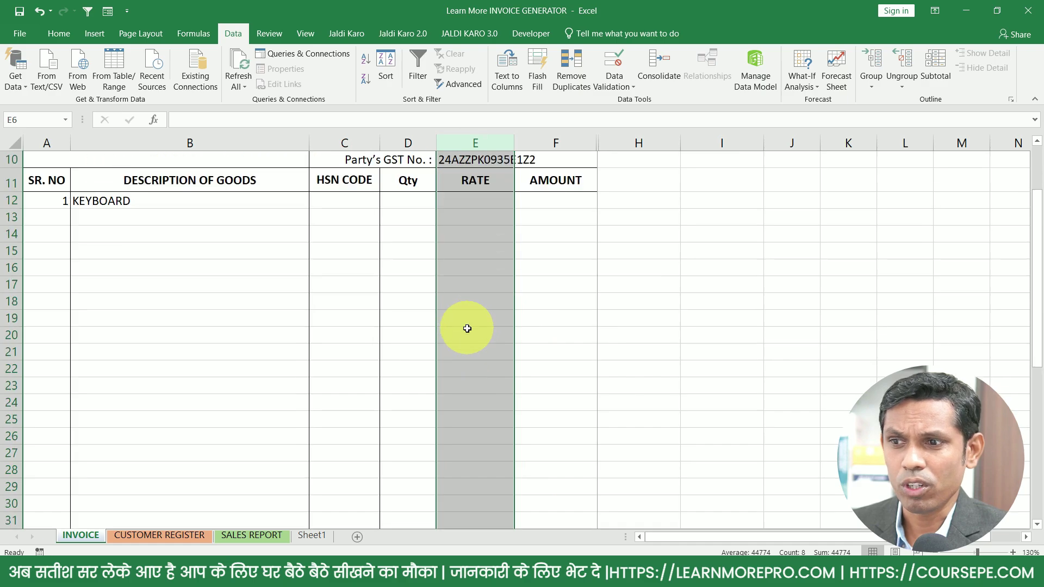
{"action": "scroll", "coordinate": [467, 332], "scroll_direction": "down", "scroll_amount": 2}
{"action": "scroll", "coordinate": [468, 332], "scroll_direction": "down", "scroll_amount": 2}
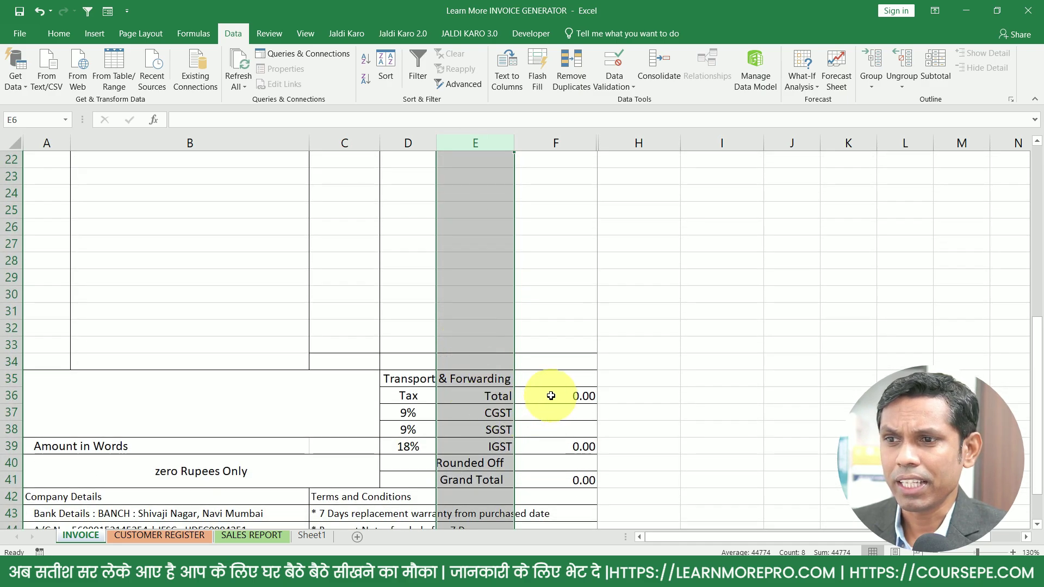
{"action": "left_click_drag", "start_coordinate": [543, 396], "coordinate": [537, 455]}
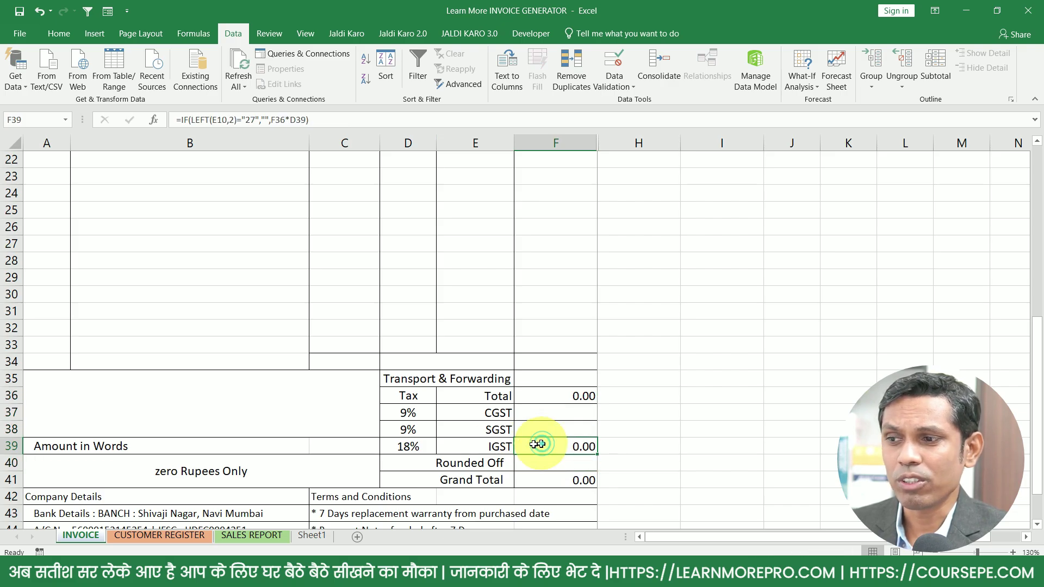
{"action": "left_click", "coordinate": [244, 536]}
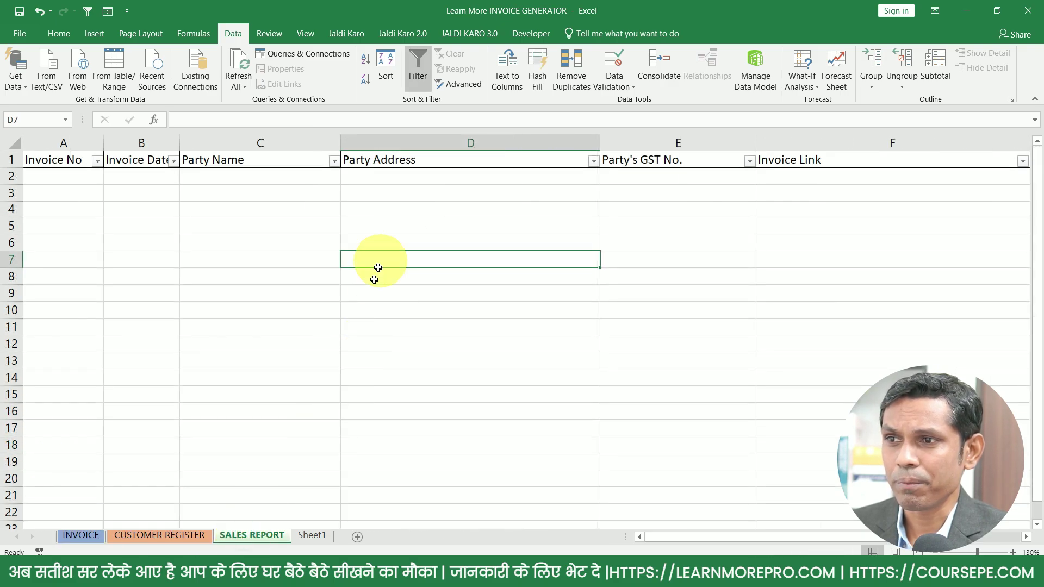
{"action": "left_click", "coordinate": [81, 536]}
{"action": "scroll", "coordinate": [532, 373], "scroll_direction": "up", "scroll_amount": 4}
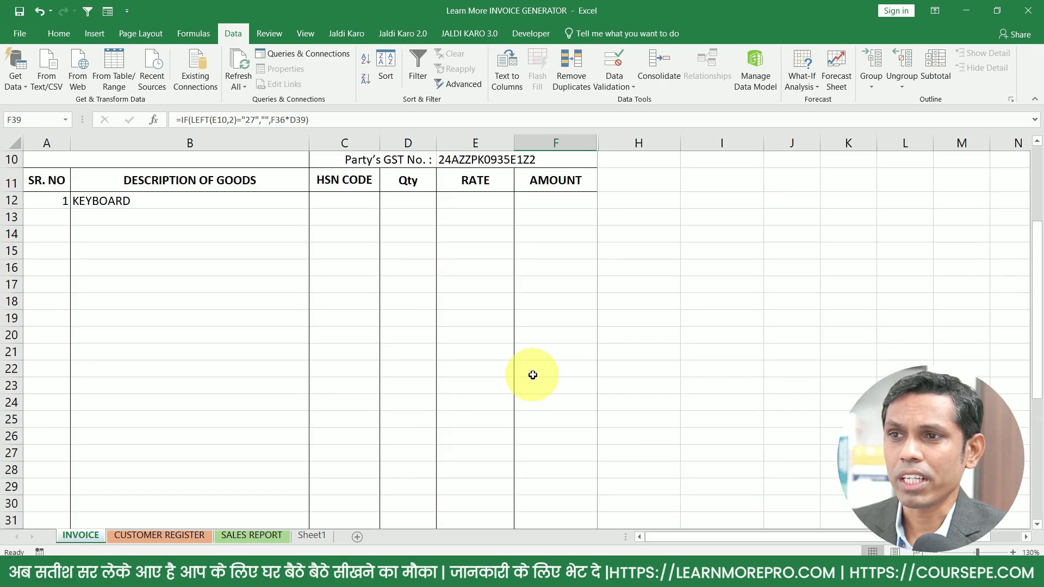
{"action": "scroll", "coordinate": [531, 373], "scroll_direction": "up", "scroll_amount": 3}
{"action": "scroll", "coordinate": [530, 373], "scroll_direction": "down", "scroll_amount": 3}
{"action": "scroll", "coordinate": [522, 380], "scroll_direction": "down", "scroll_amount": 3}
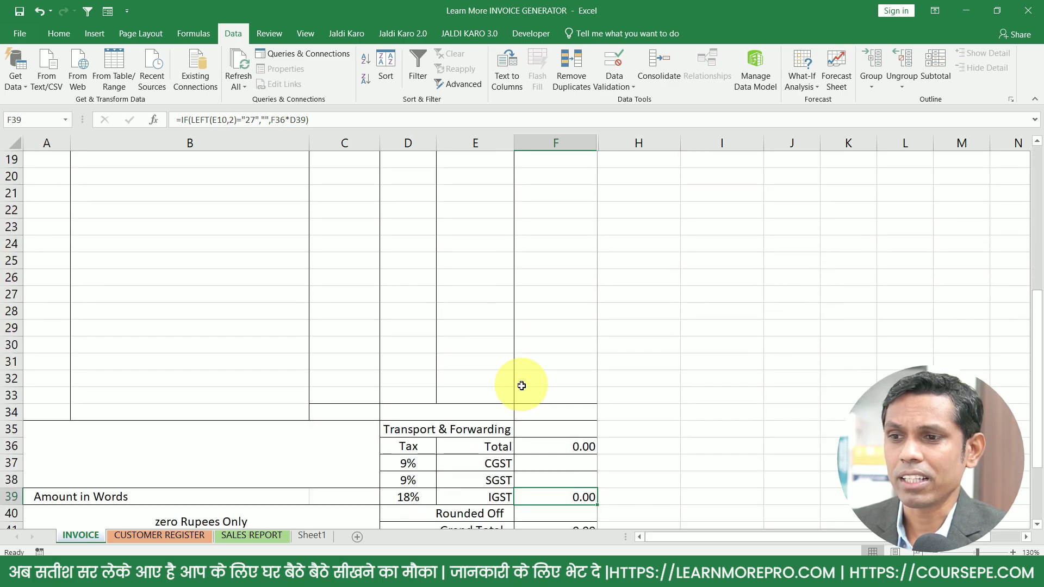
{"action": "left_click", "coordinate": [562, 449]}
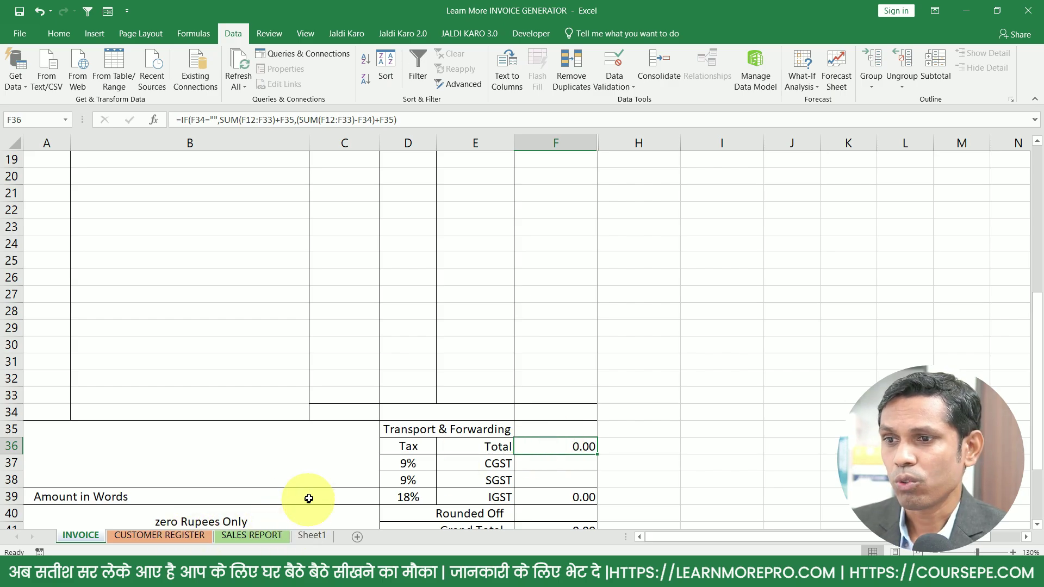
{"action": "scroll", "coordinate": [309, 498], "scroll_direction": "up", "scroll_amount": 5}
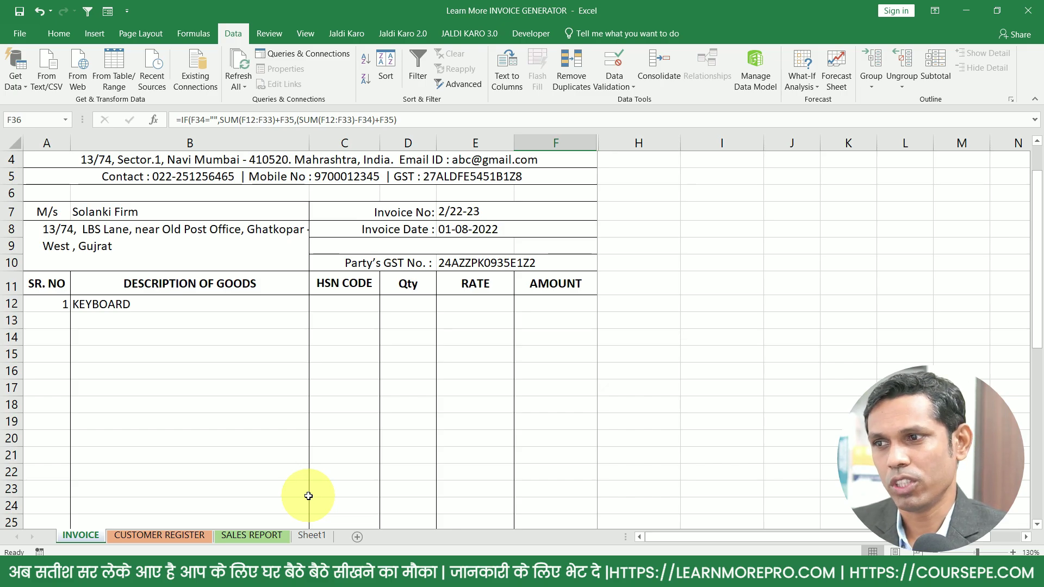
{"action": "scroll", "coordinate": [308, 496], "scroll_direction": "up", "scroll_amount": 1}
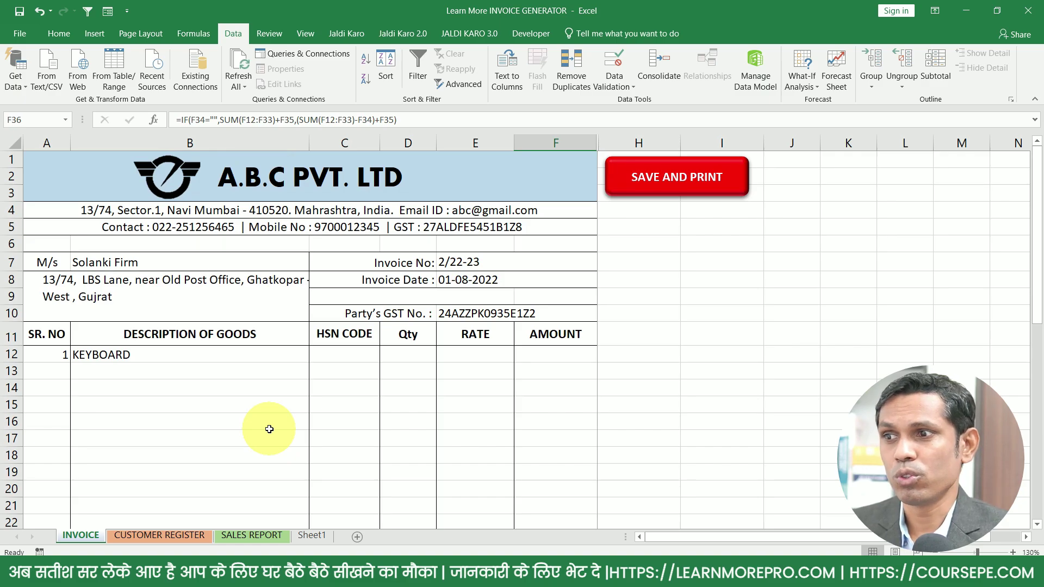
{"action": "left_click", "coordinate": [226, 334]}
{"action": "left_click", "coordinate": [324, 333]}
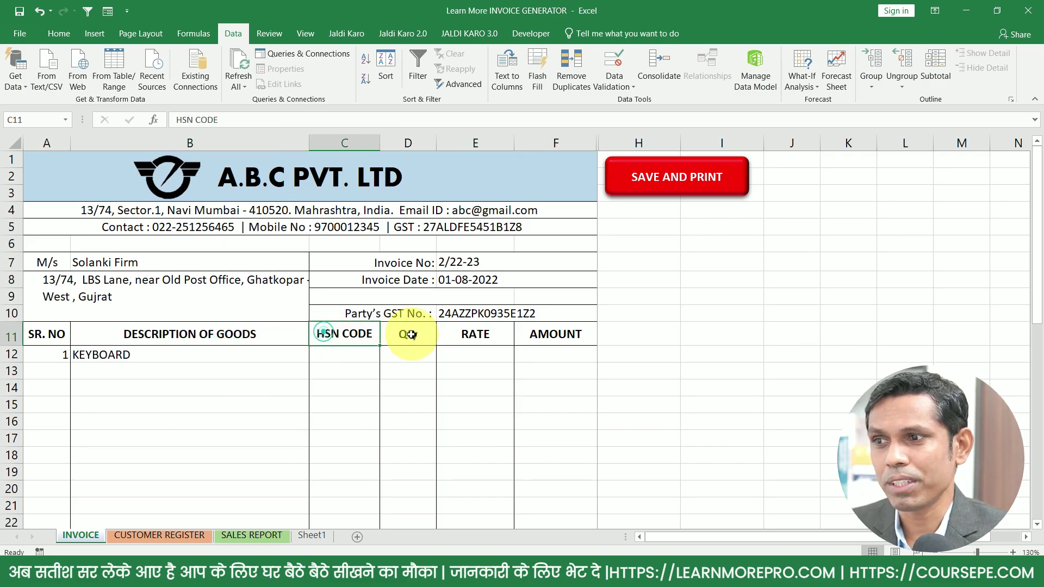
{"action": "left_click", "coordinate": [412, 335]}
{"action": "left_click", "coordinate": [347, 316]}
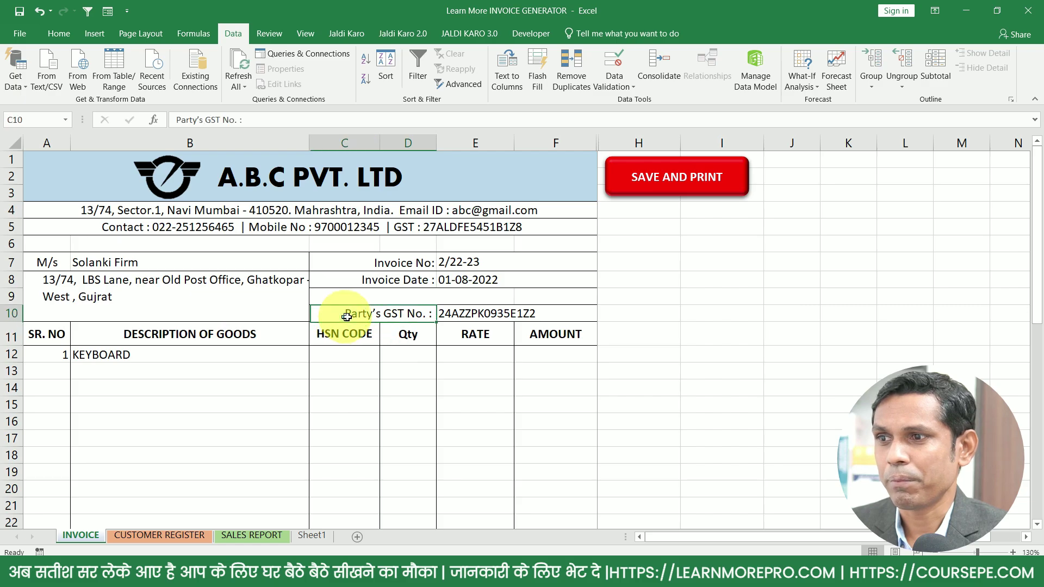
{"action": "left_click_drag", "start_coordinate": [375, 313], "coordinate": [444, 313]}
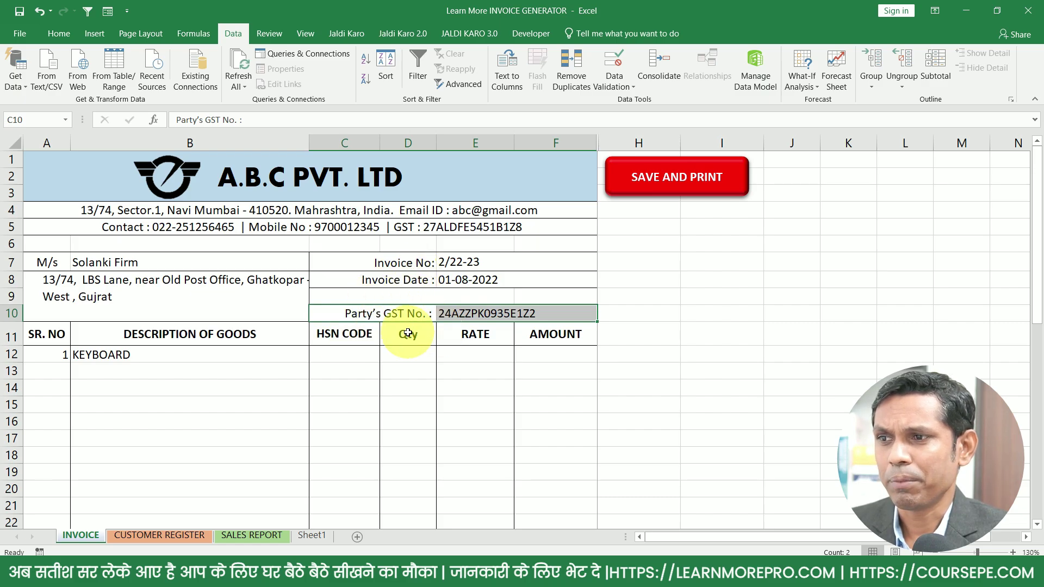
Give the KEYBOARD line quantity 10 and rate 20, yielding an amount of 200.00.
{"action": "left_click", "coordinate": [186, 352]}
{"action": "left_click", "coordinate": [329, 351]}
{"action": "left_click", "coordinate": [407, 354]}
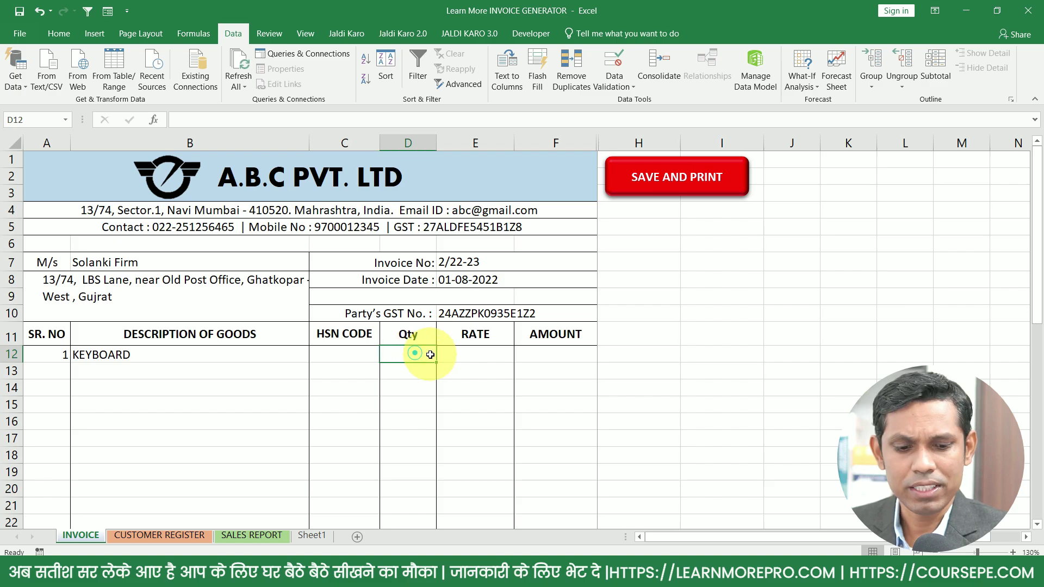
{"action": "type", "text": "10"}
{"action": "key", "text": "Tab"}
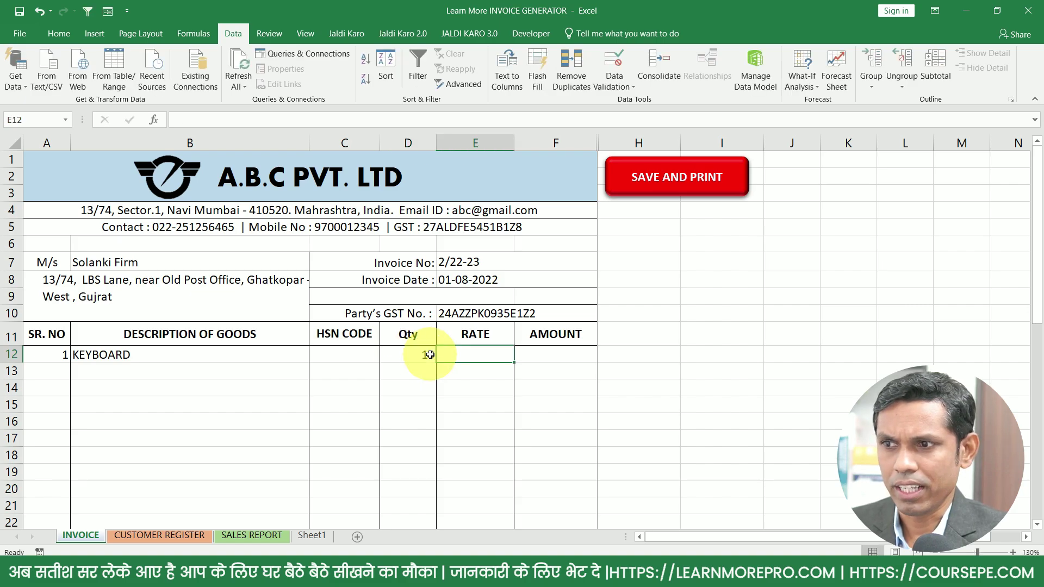
{"action": "type", "text": "20"}
{"action": "key", "text": "Return"}
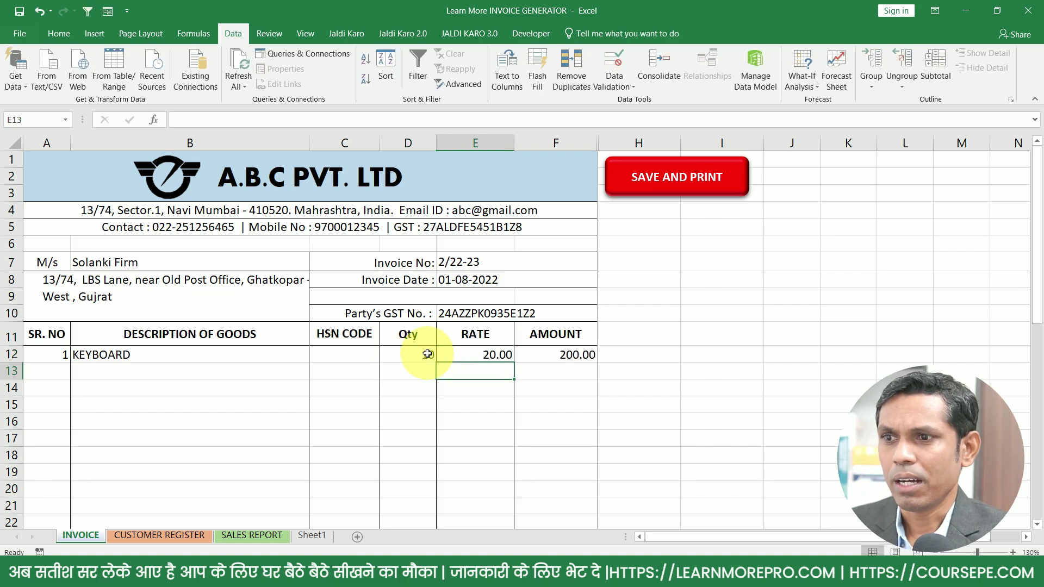
{"action": "left_click", "coordinate": [551, 352]}
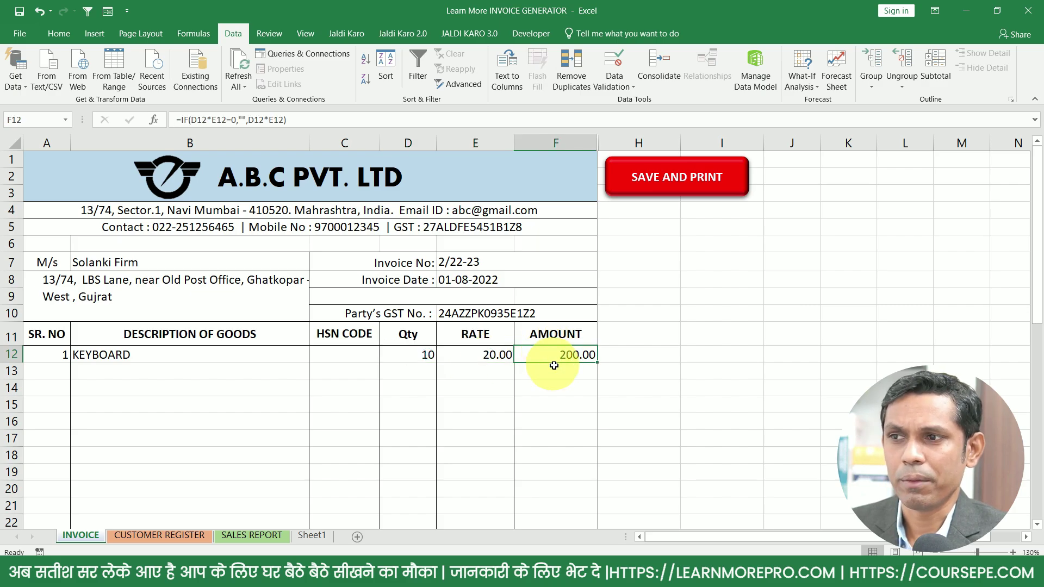
Keep the =TODAY() invoice date and change the invoice number to 1/22-23.
{"action": "double_click", "coordinate": [478, 279]}
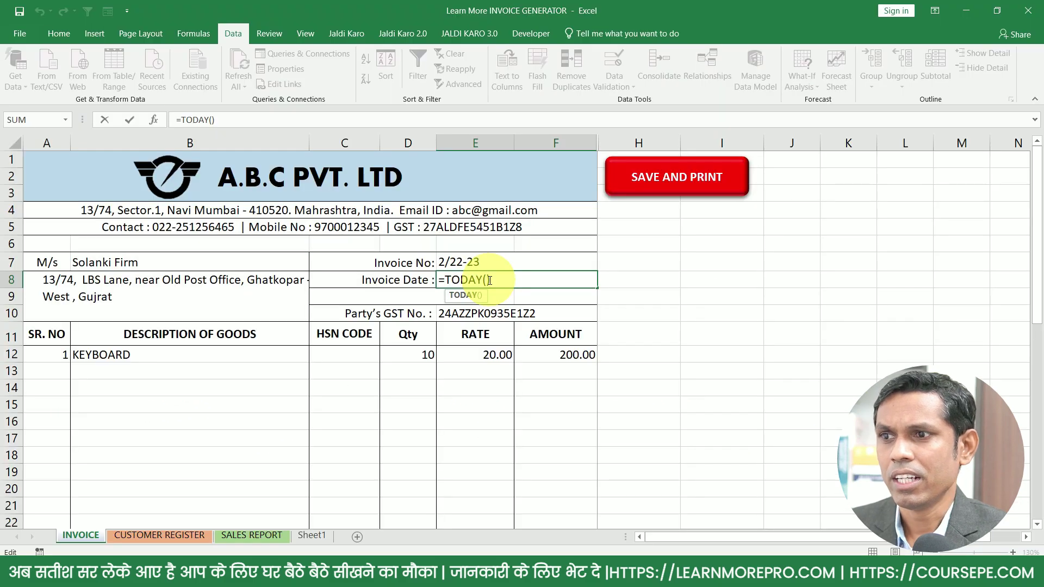
{"action": "key", "text": "ctrl+Return"}
{"action": "double_click", "coordinate": [449, 263]}
{"action": "type", "text": "'1"}
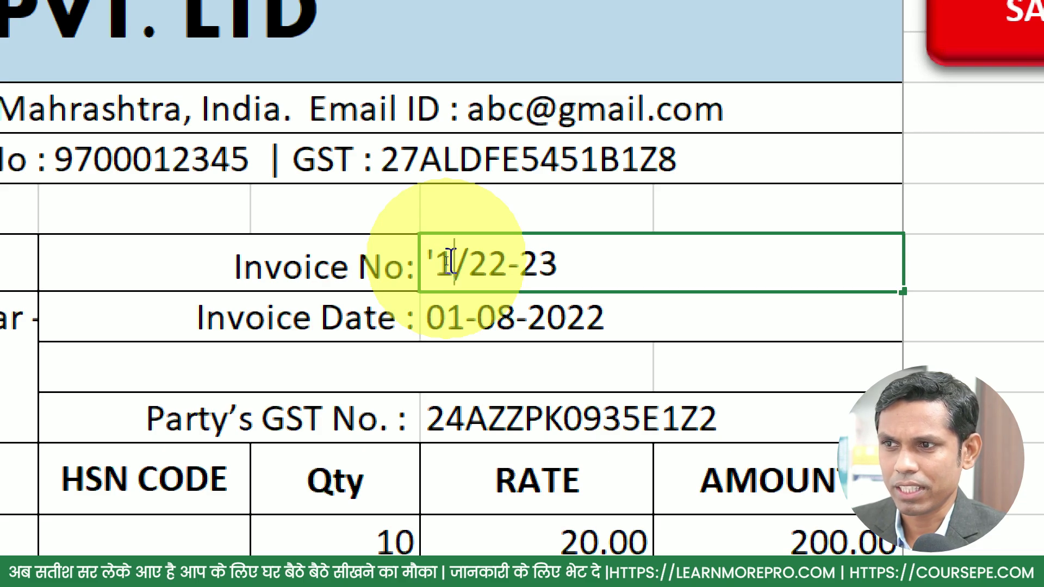
{"action": "type", "text": "0001"}
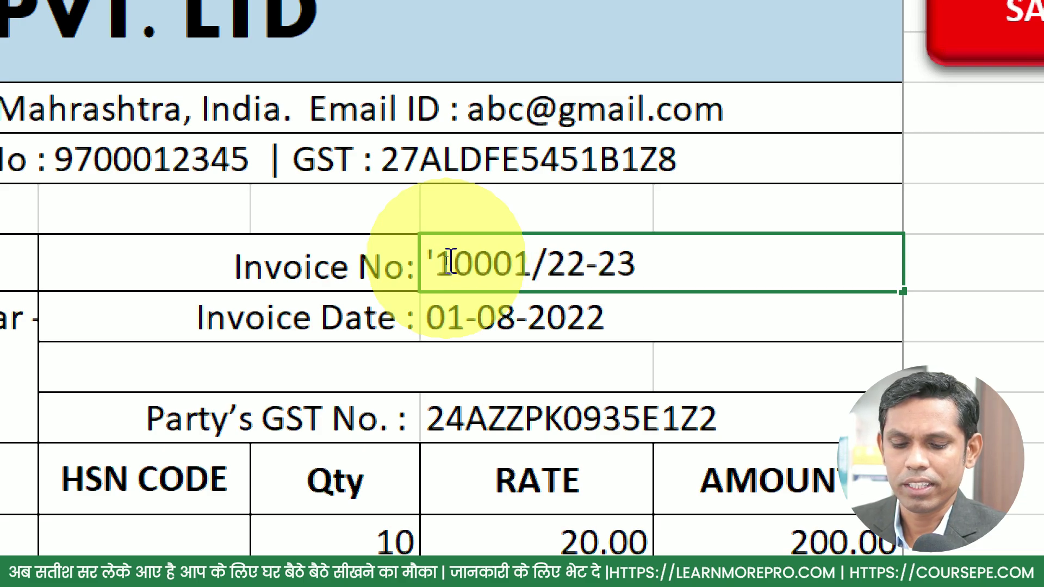
{"action": "key", "text": "BackSpace"}
{"action": "key", "text": "BackSpace"}
{"action": "key", "text": "BackSpace"}
{"action": "key", "text": "BackSpace"}
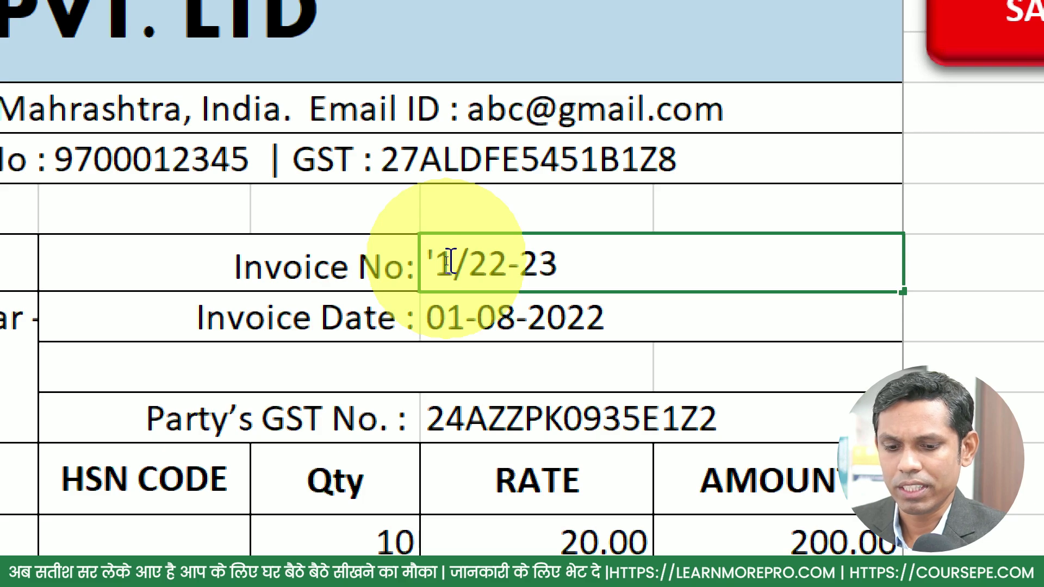
{"action": "key", "text": "Return"}
{"action": "double_click", "coordinate": [447, 264]}
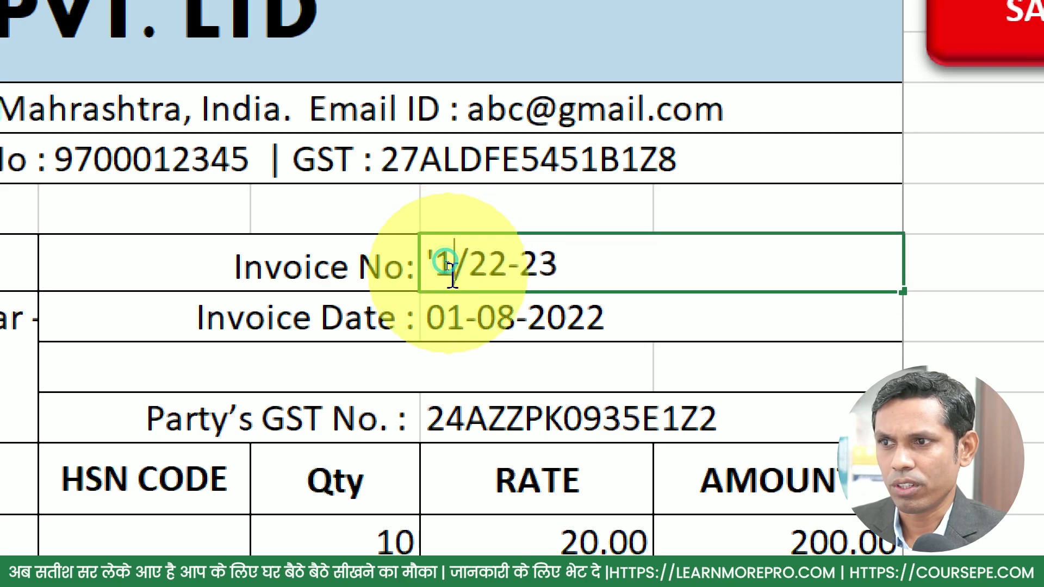
{"action": "left_click_drag", "start_coordinate": [427, 261], "coordinate": [601, 264]}
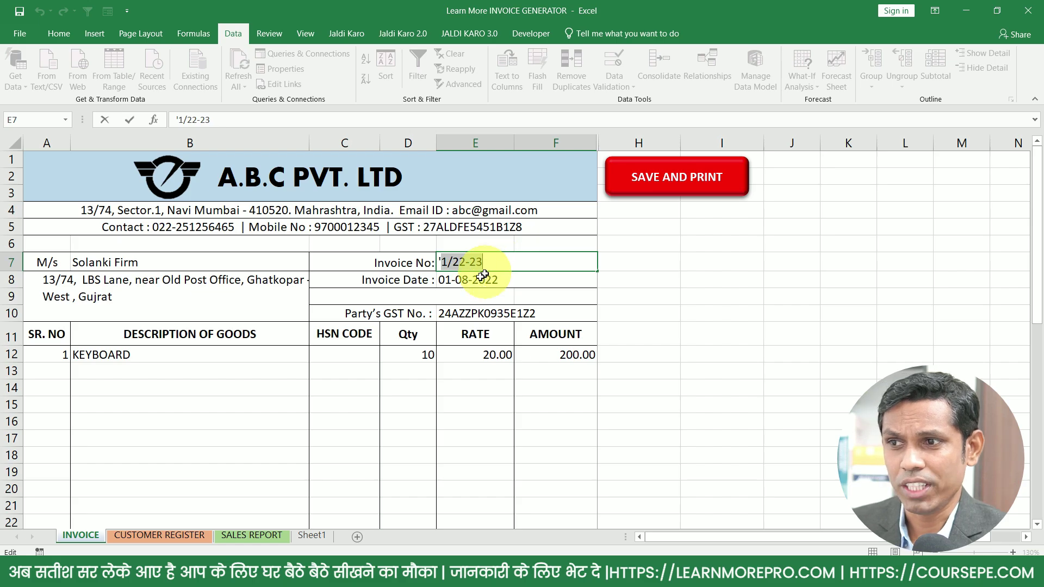
{"action": "key", "text": "Return"}
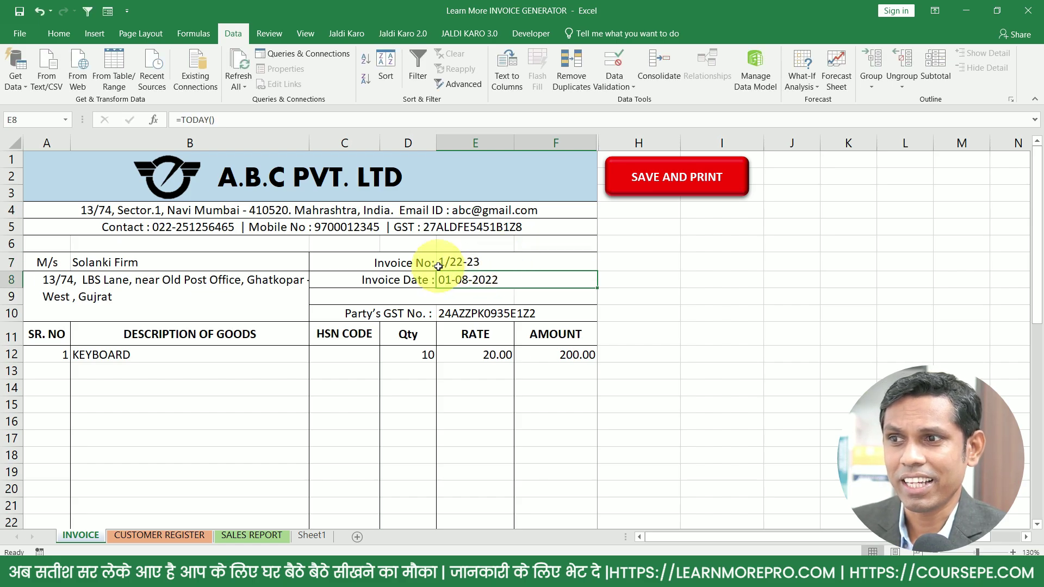
{"action": "left_click", "coordinate": [441, 266]}
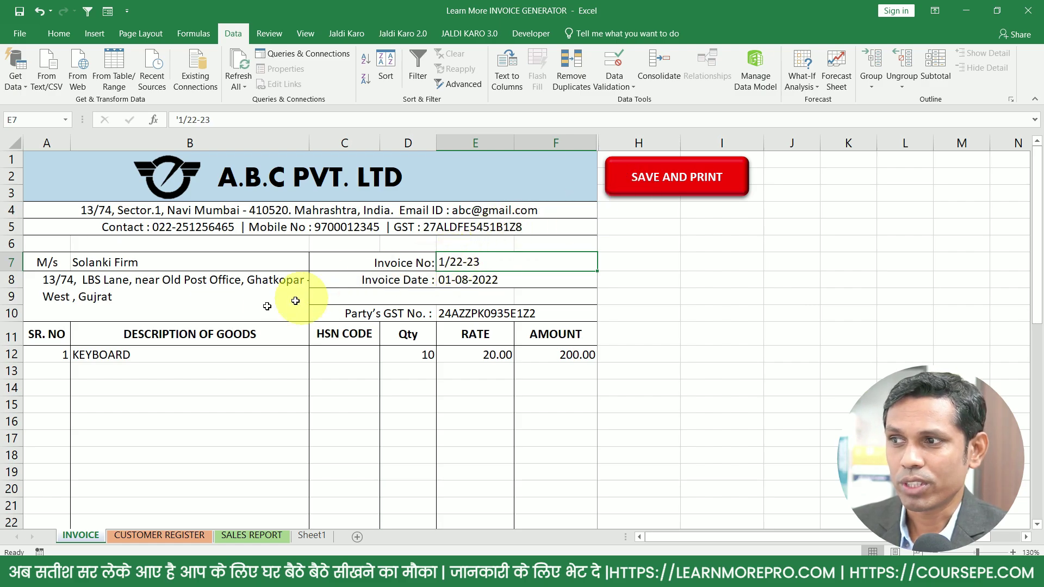
Select the empty description and amount cells below the KEYBOARD line.
{"action": "scroll", "coordinate": [274, 295], "scroll_direction": "down", "scroll_amount": 3}
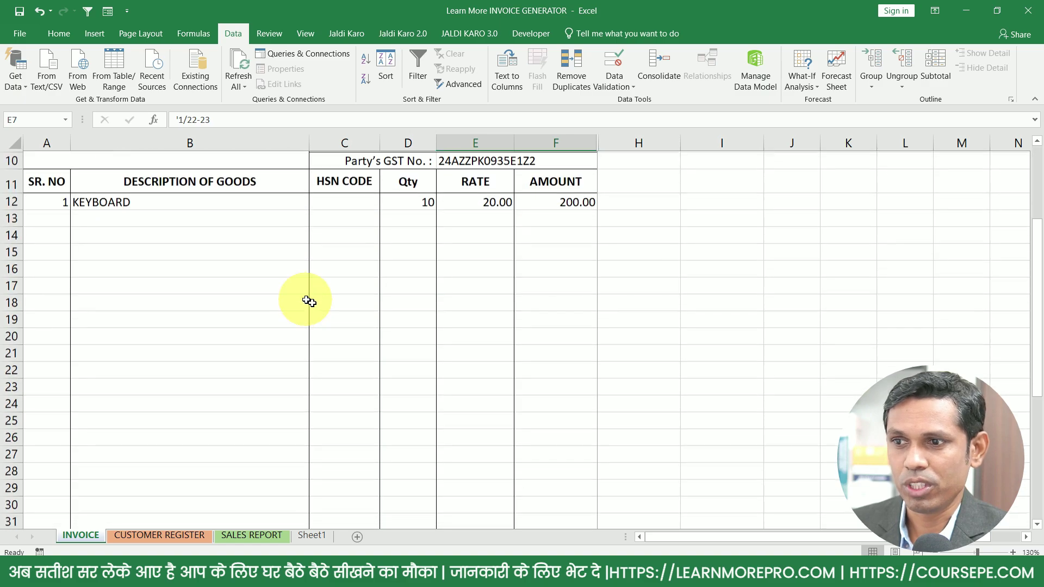
{"action": "scroll", "coordinate": [303, 299], "scroll_direction": "down", "scroll_amount": 3}
{"action": "scroll", "coordinate": [427, 319], "scroll_direction": "up", "scroll_amount": 4}
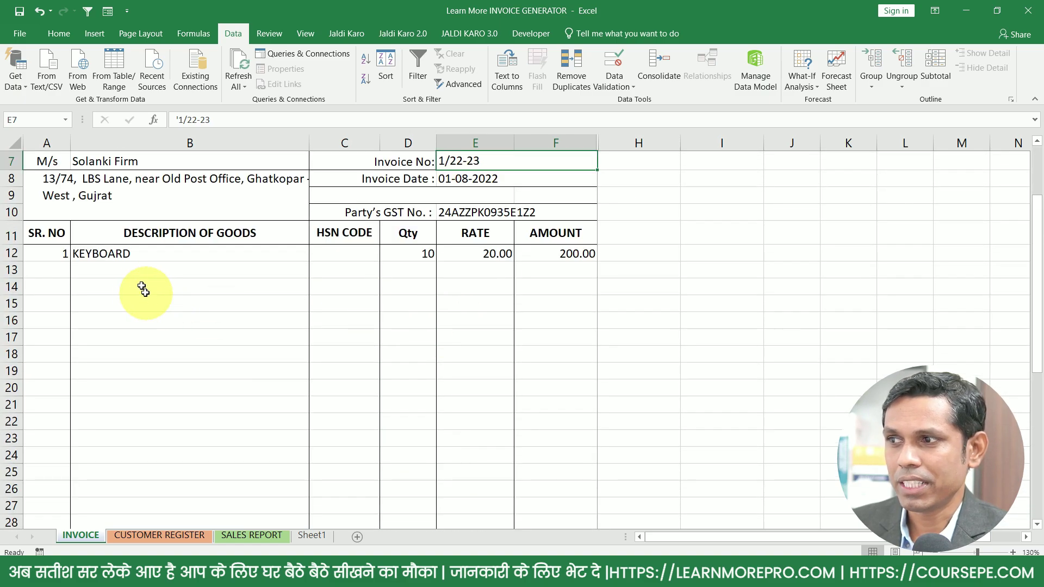
{"action": "left_click_drag", "start_coordinate": [142, 276], "coordinate": [148, 413]}
{"action": "left_click_drag", "start_coordinate": [548, 275], "coordinate": [552, 420]}
{"action": "scroll", "coordinate": [555, 424], "scroll_direction": "down", "scroll_amount": 4}
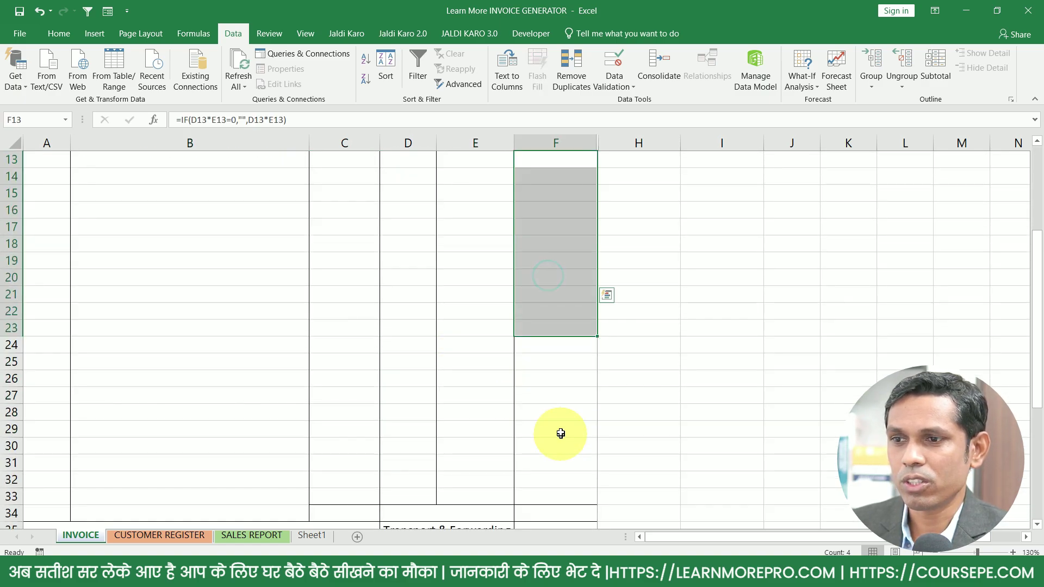
{"action": "scroll", "coordinate": [559, 431], "scroll_direction": "up", "scroll_amount": 5}
Add MOUSE as the second item in B13 with quantity 5.
{"action": "left_click", "coordinate": [225, 325]}
{"action": "left_click", "coordinate": [315, 322]}
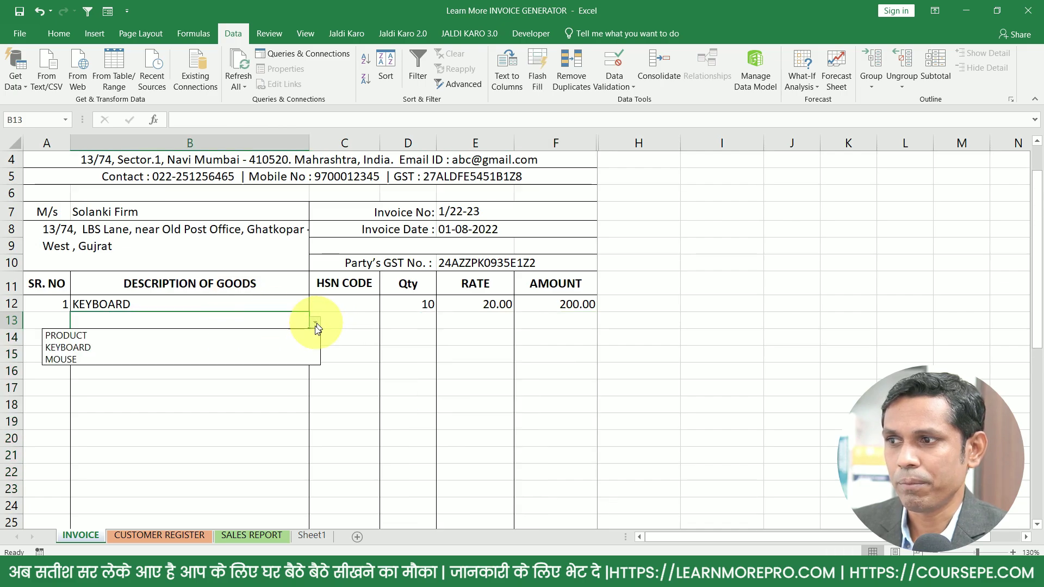
{"action": "left_click", "coordinate": [242, 357]}
{"action": "left_click", "coordinate": [408, 322]}
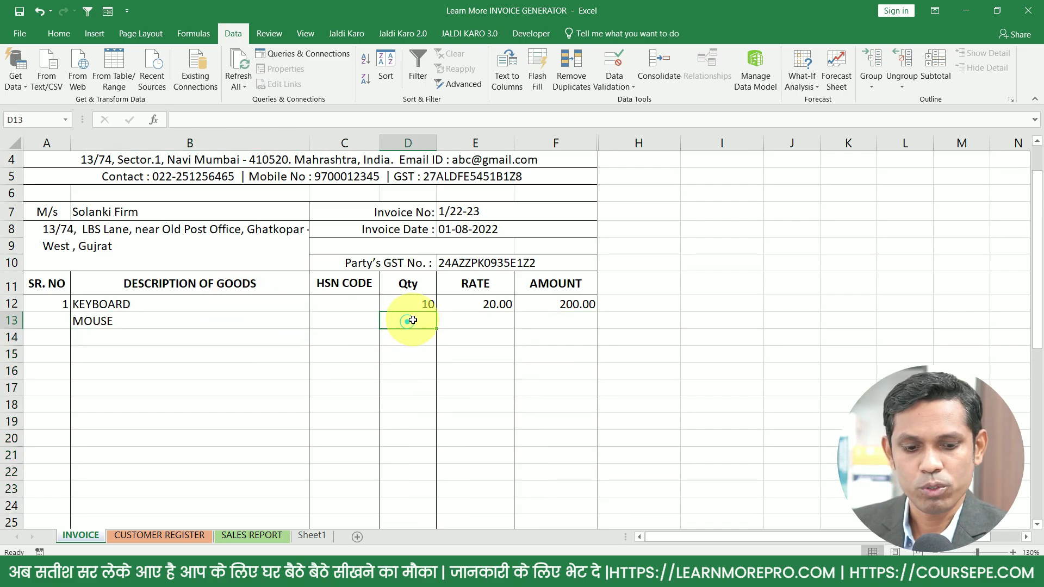
{"action": "type", "text": "5"}
{"action": "key", "text": "Tab"}
Give MOUSE a rate of 250 and review the Total formula.
{"action": "type", "text": "2"}
{"action": "key", "text": "Return"}
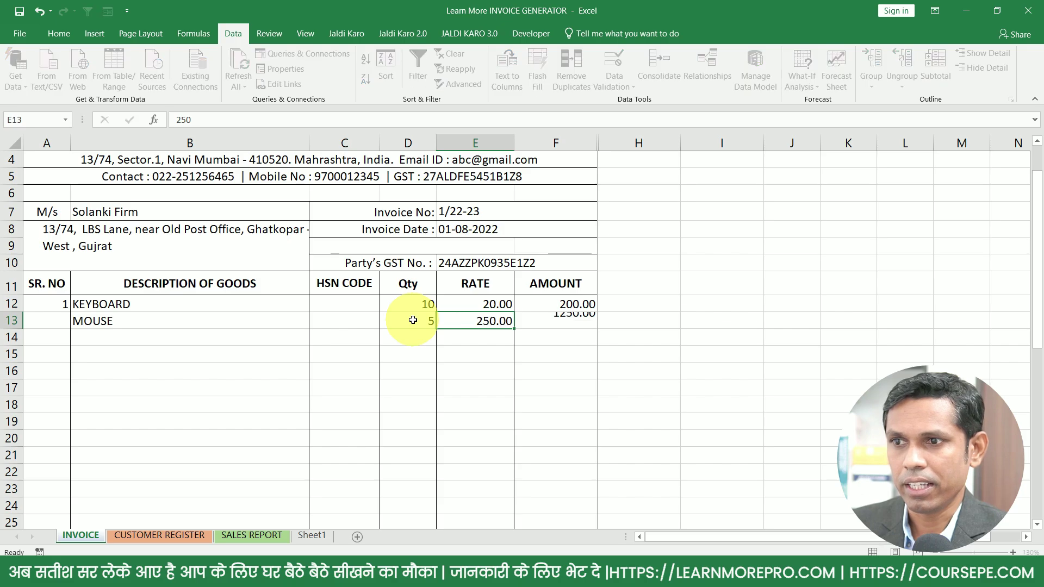
{"action": "scroll", "coordinate": [575, 305], "scroll_direction": "down", "scroll_amount": 1}
{"action": "scroll", "coordinate": [578, 316], "scroll_direction": "down", "scroll_amount": 2}
{"action": "scroll", "coordinate": [578, 317], "scroll_direction": "down", "scroll_amount": 2}
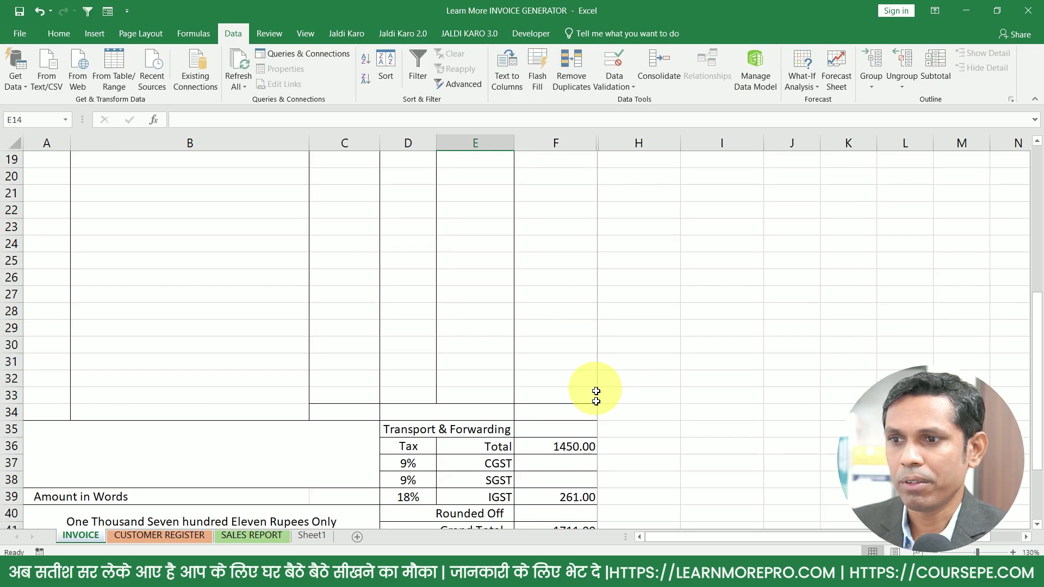
{"action": "scroll", "coordinate": [582, 450], "scroll_direction": "down", "scroll_amount": 1}
{"action": "scroll", "coordinate": [578, 426], "scroll_direction": "down", "scroll_amount": 1}
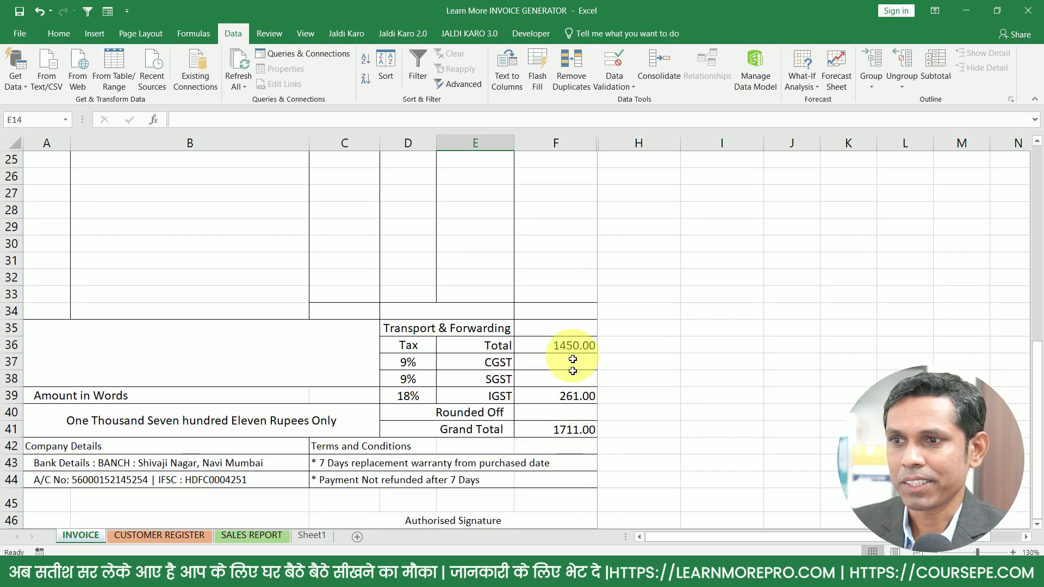
{"action": "scroll", "coordinate": [571, 373], "scroll_direction": "up", "scroll_amount": 5}
{"action": "scroll", "coordinate": [567, 278], "scroll_direction": "up", "scroll_amount": 1}
{"action": "left_click_drag", "start_coordinate": [568, 254], "coordinate": [567, 272]}
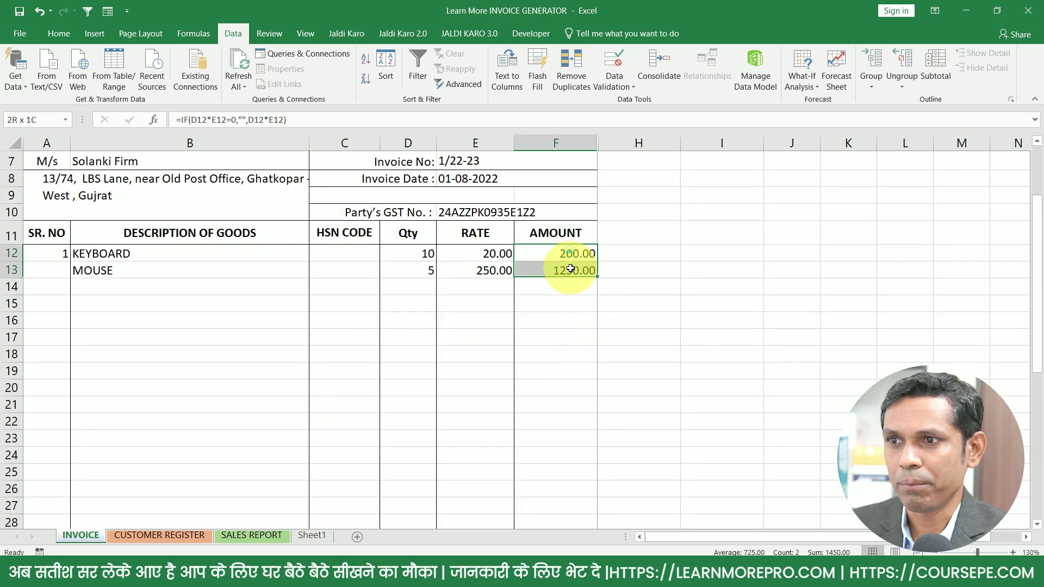
{"action": "scroll", "coordinate": [590, 308], "scroll_direction": "down", "scroll_amount": 1}
{"action": "scroll", "coordinate": [597, 374], "scroll_direction": "down", "scroll_amount": 3}
{"action": "left_click", "coordinate": [574, 448]}
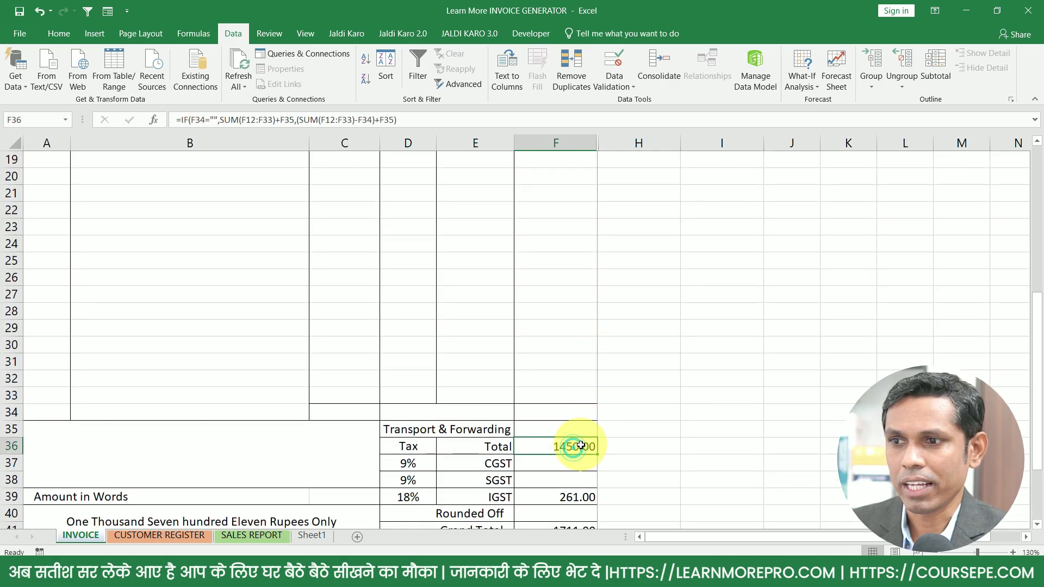
Try a 50 Transport & Forwarding charge, then clear it, leaving the cell blank.
{"action": "left_click", "coordinate": [555, 431]}
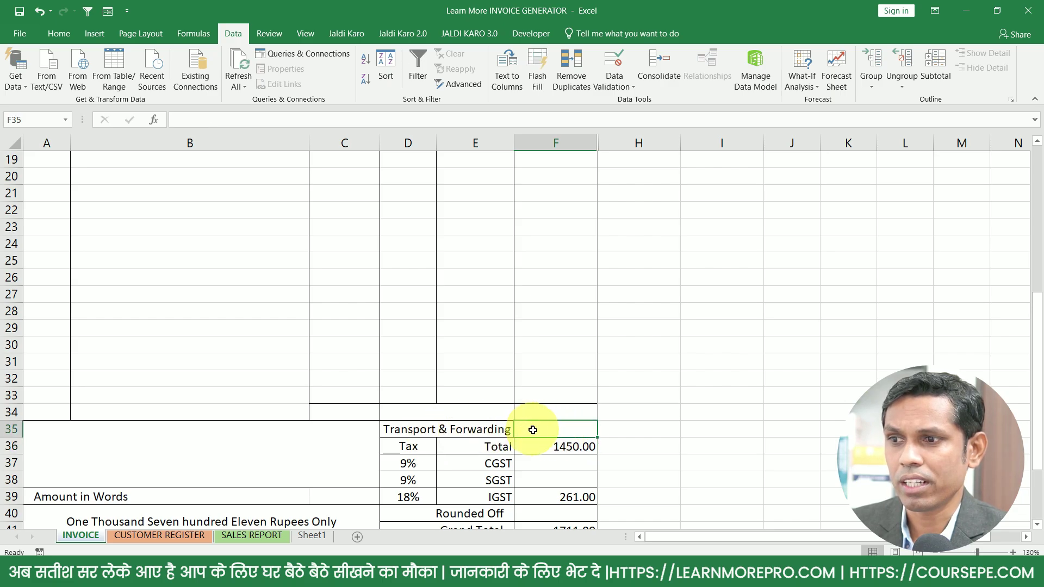
{"action": "type", "text": "50"}
{"action": "key", "text": "Return"}
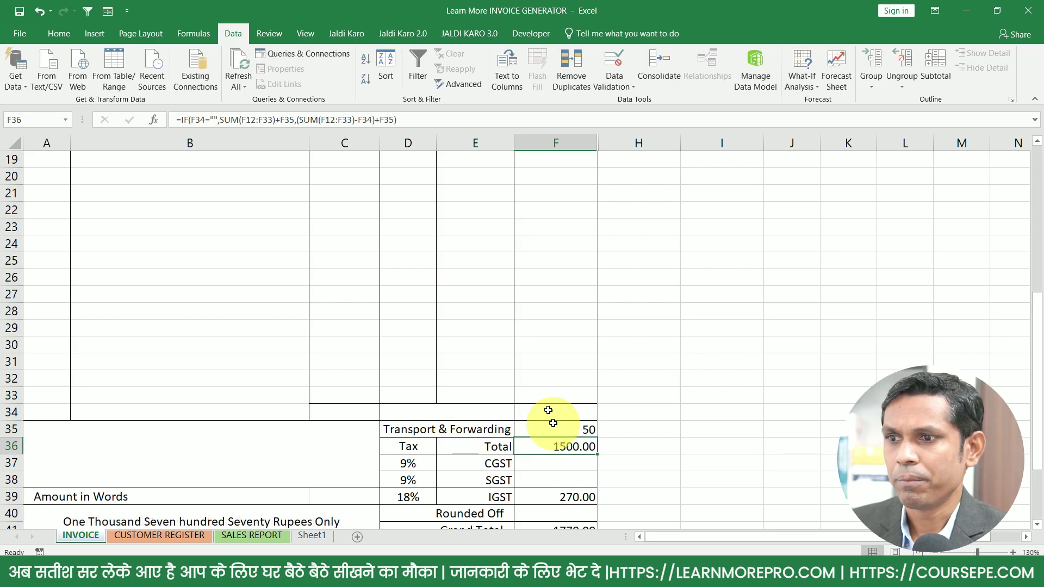
{"action": "left_click", "coordinate": [474, 415]}
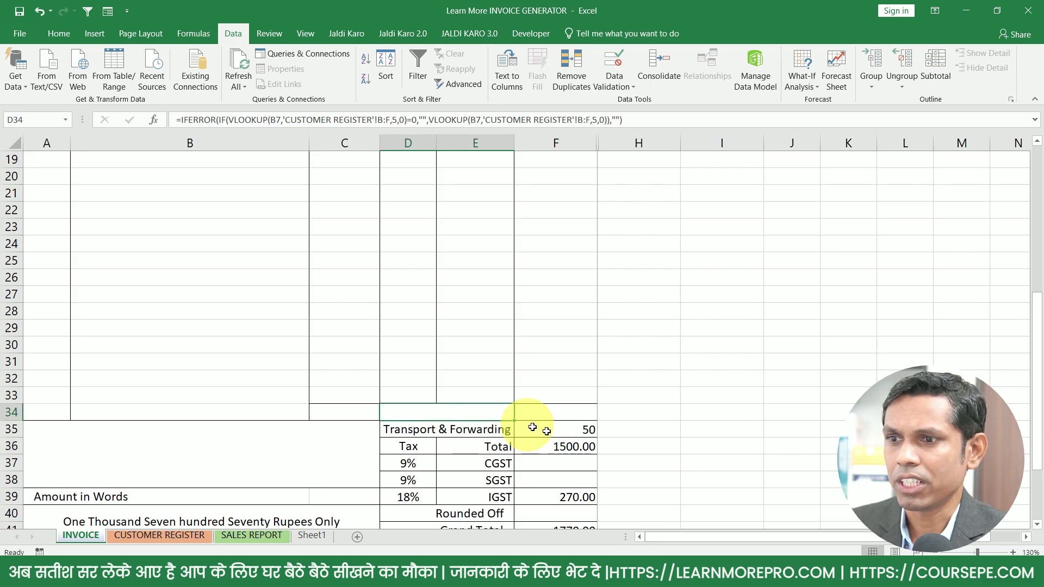
{"action": "scroll", "coordinate": [553, 429], "scroll_direction": "down", "scroll_amount": 2}
{"action": "left_click", "coordinate": [567, 326]}
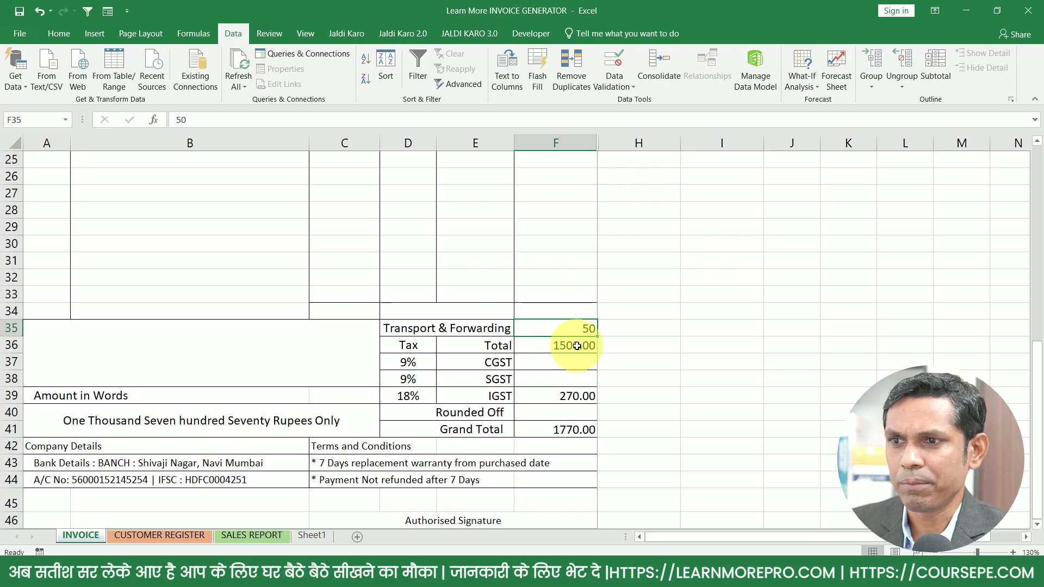
{"action": "key", "text": "Delete"}
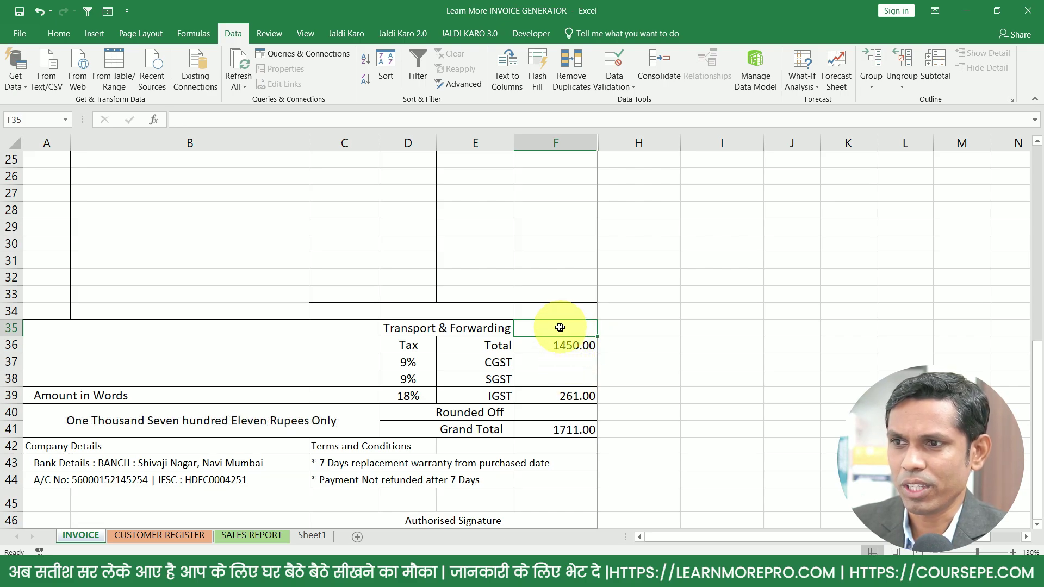
{"action": "left_click", "coordinate": [446, 311]}
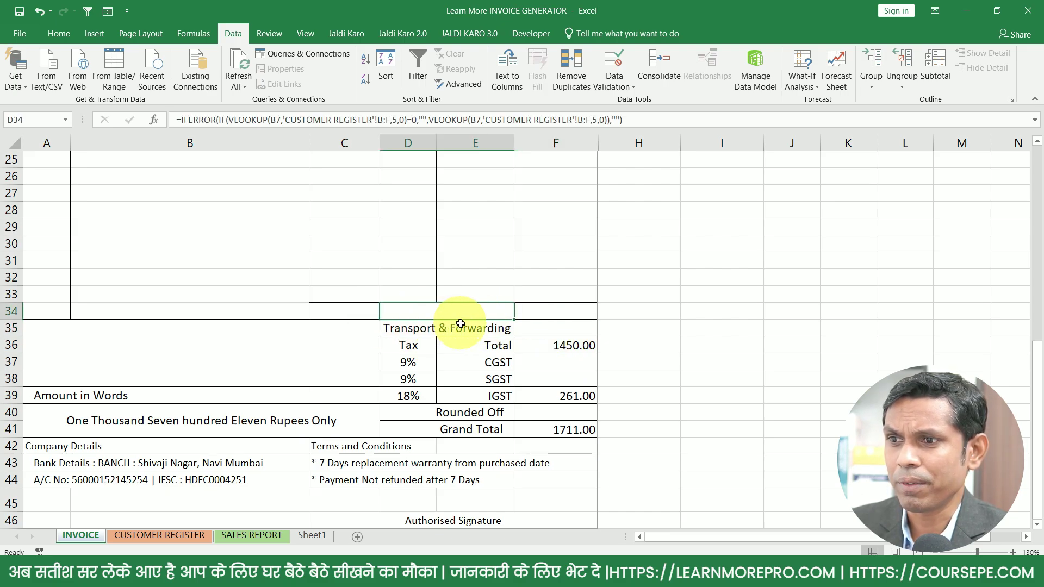
{"action": "scroll", "coordinate": [410, 313], "scroll_direction": "up", "scroll_amount": 3}
{"action": "scroll", "coordinate": [410, 313], "scroll_direction": "up", "scroll_amount": 5}
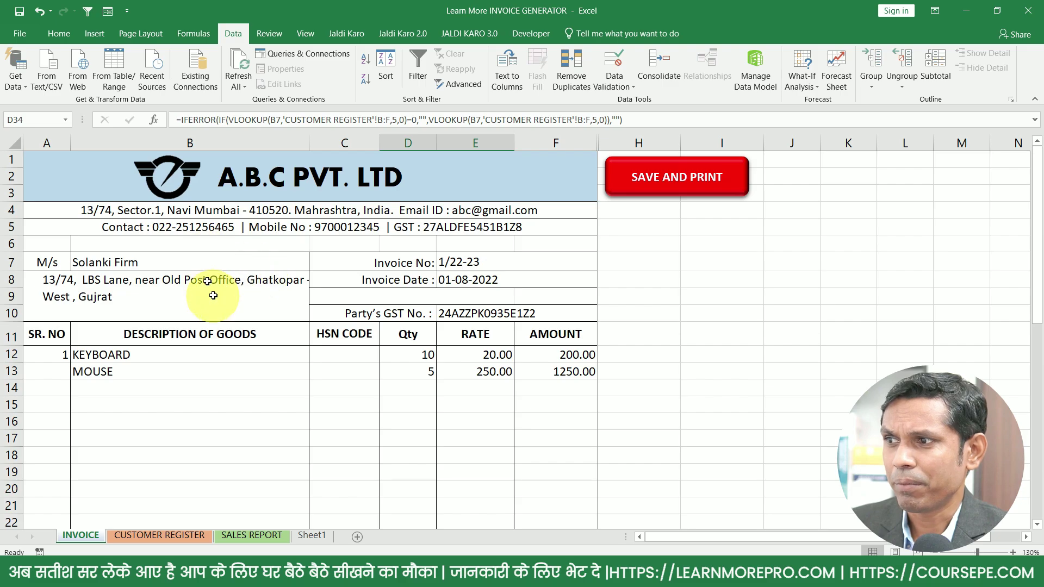
Switch the invoice customer in B7 to X.Y.Z Pvt. LTD.
{"action": "left_click", "coordinate": [179, 264]}
{"action": "left_click", "coordinate": [315, 265]}
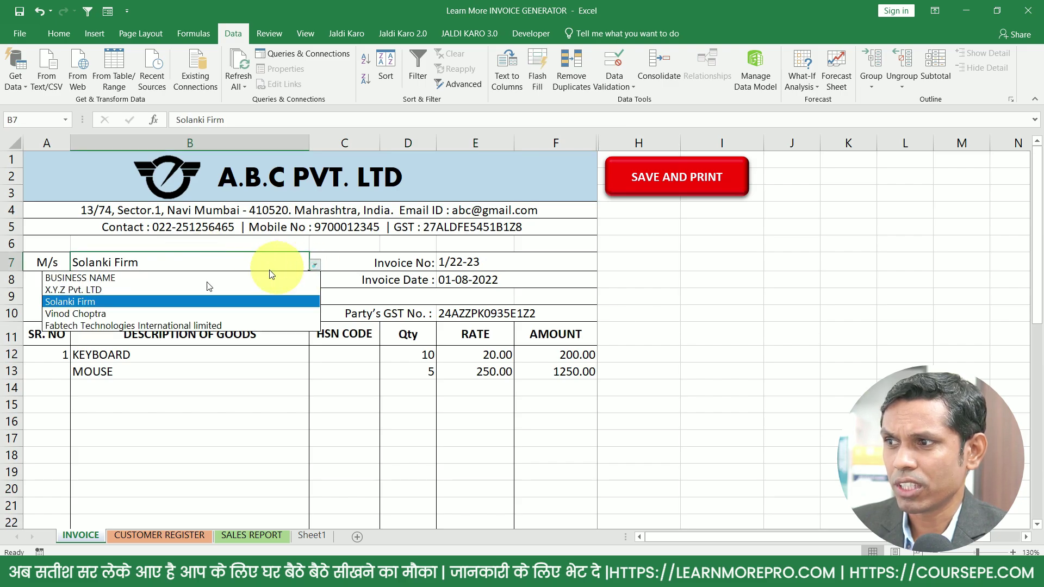
{"action": "left_click", "coordinate": [152, 292]}
{"action": "scroll", "coordinate": [457, 368], "scroll_direction": "down", "scroll_amount": 4}
{"action": "scroll", "coordinate": [457, 368], "scroll_direction": "down", "scroll_amount": 2}
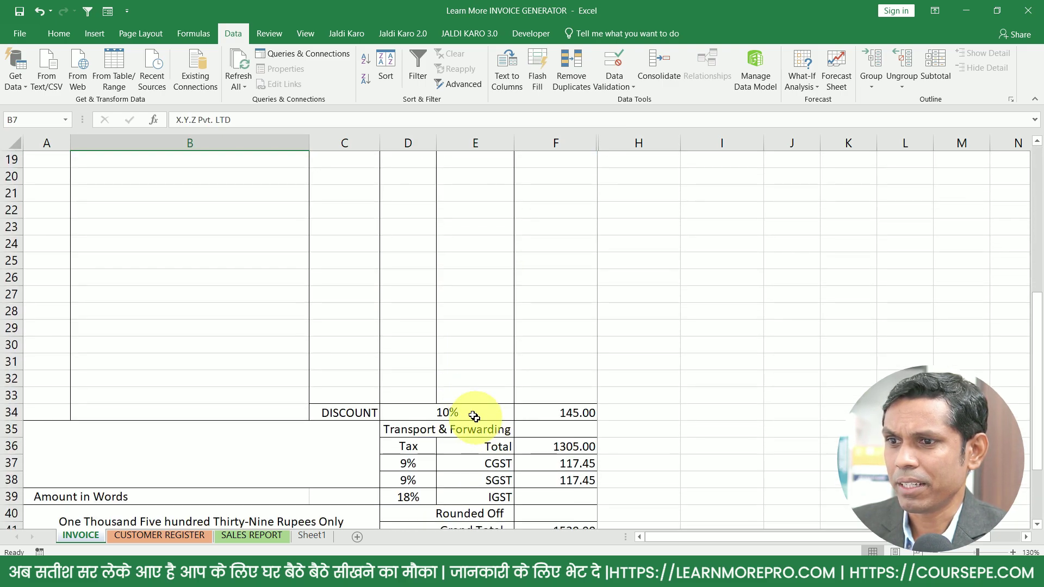
Review the D34 discount and F36 Total formulas without changing them.
{"action": "left_click", "coordinate": [469, 412]}
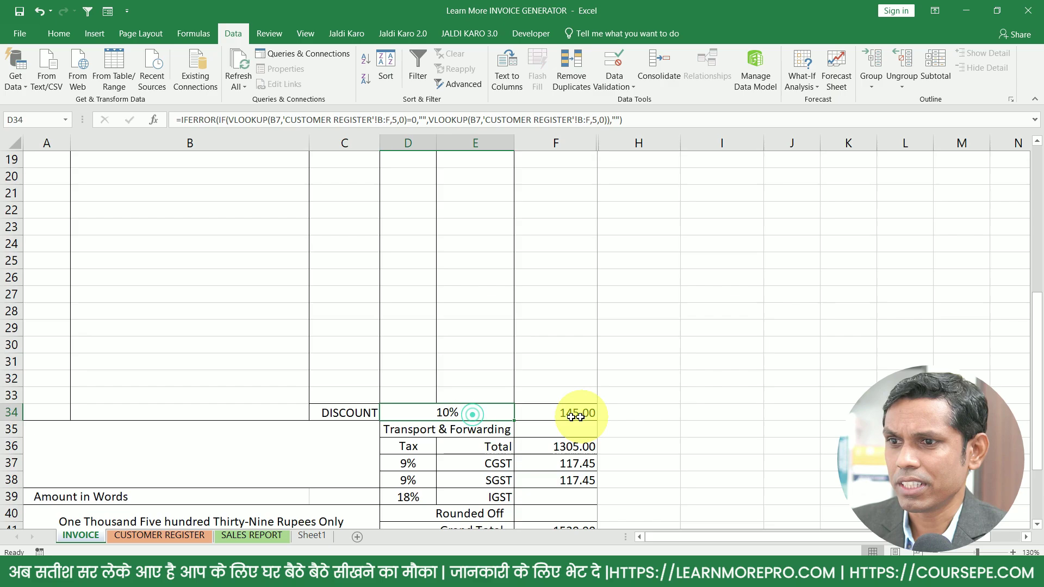
{"action": "left_click", "coordinate": [573, 447]}
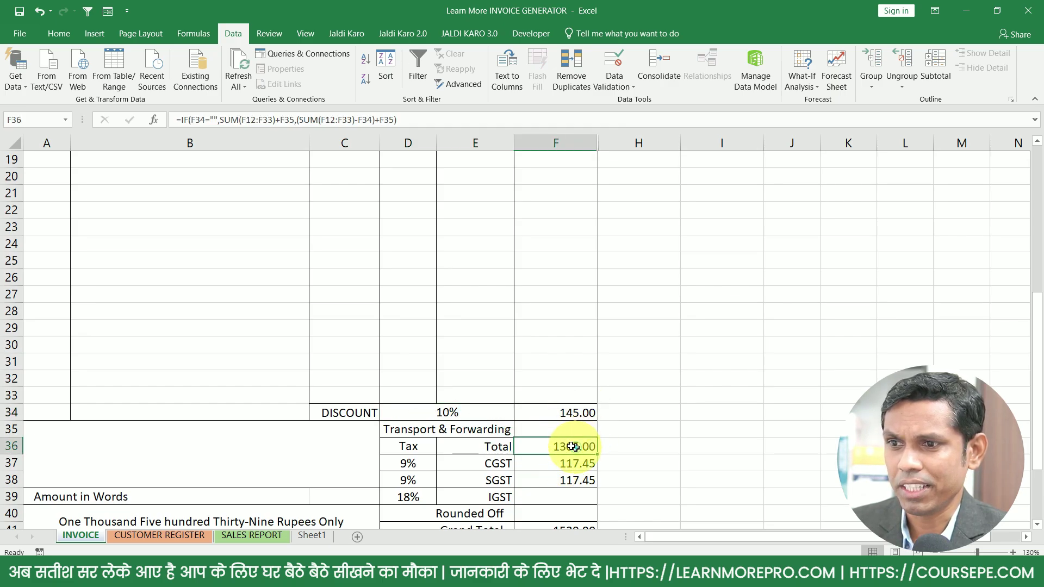
{"action": "double_click", "coordinate": [571, 447]}
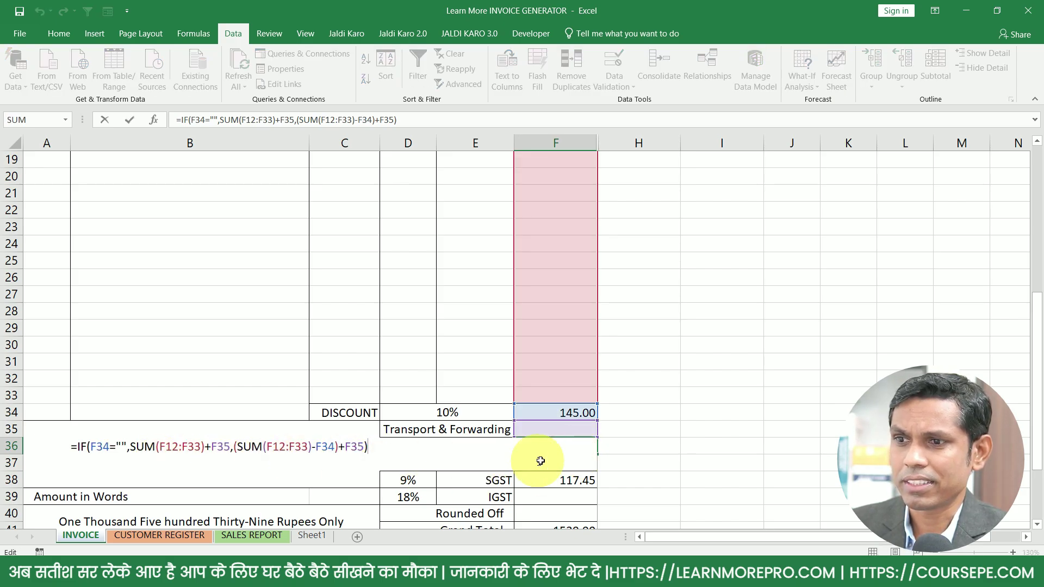
{"action": "key", "text": "Escape"}
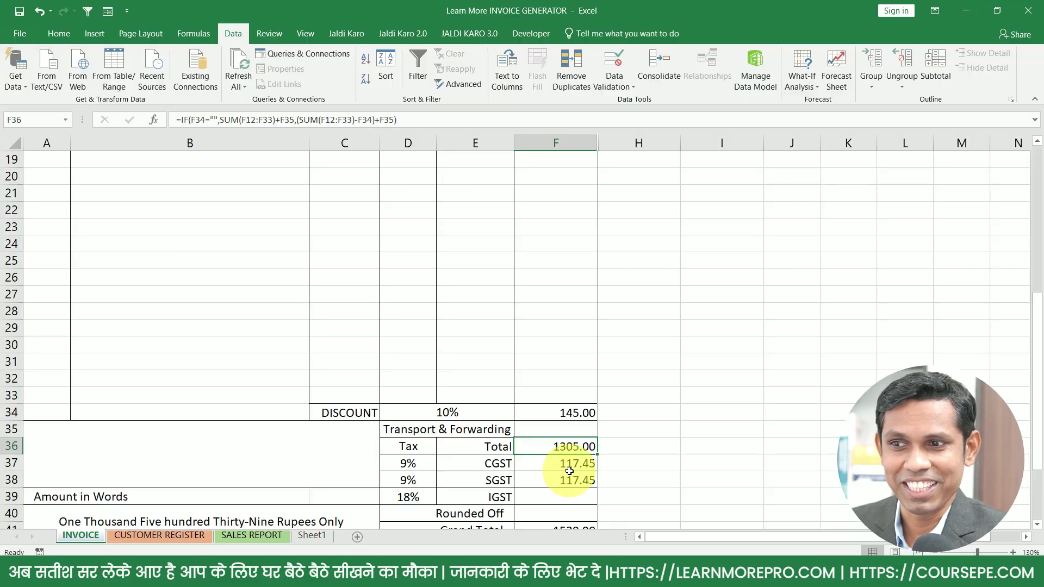
{"action": "scroll", "coordinate": [569, 471], "scroll_direction": "down", "scroll_amount": 2}
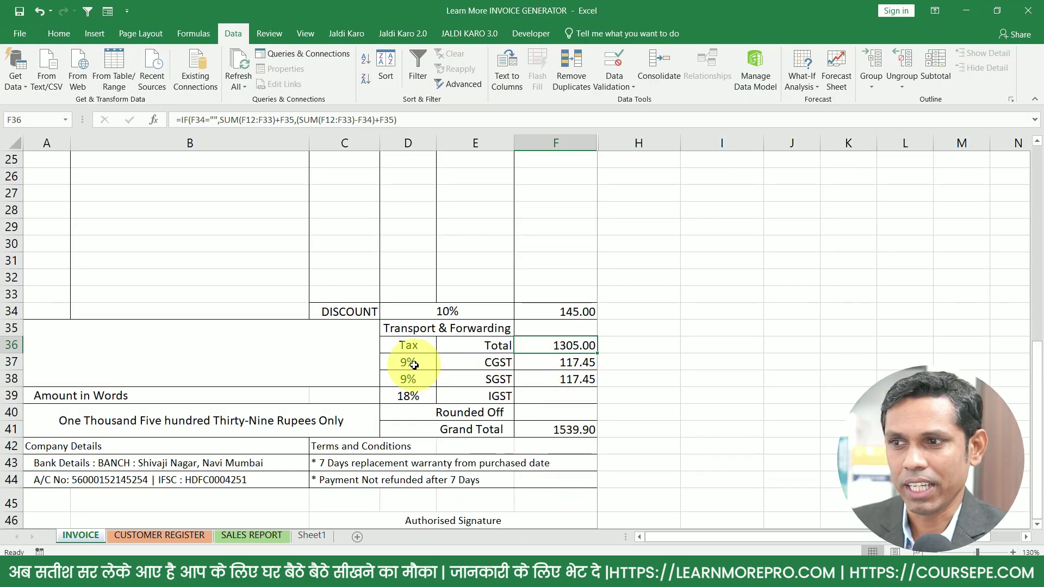
{"action": "mouse_move", "coordinate": [408, 363]}
{"action": "left_mouse_down"}
{"action": "mouse_move", "coordinate": [415, 398]}
{"action": "mouse_move", "coordinate": [424, 362]}
{"action": "left_mouse_up"}
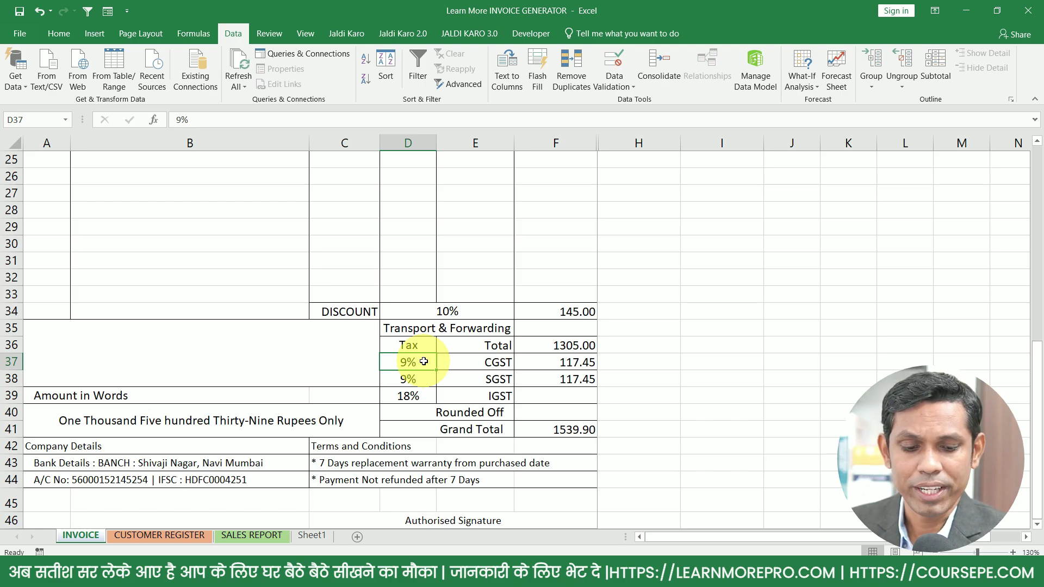
{"action": "type", "text": "14"}
{"action": "key", "text": "Return"}
{"action": "type", "text": "14"}
{"action": "key", "text": "Return"}
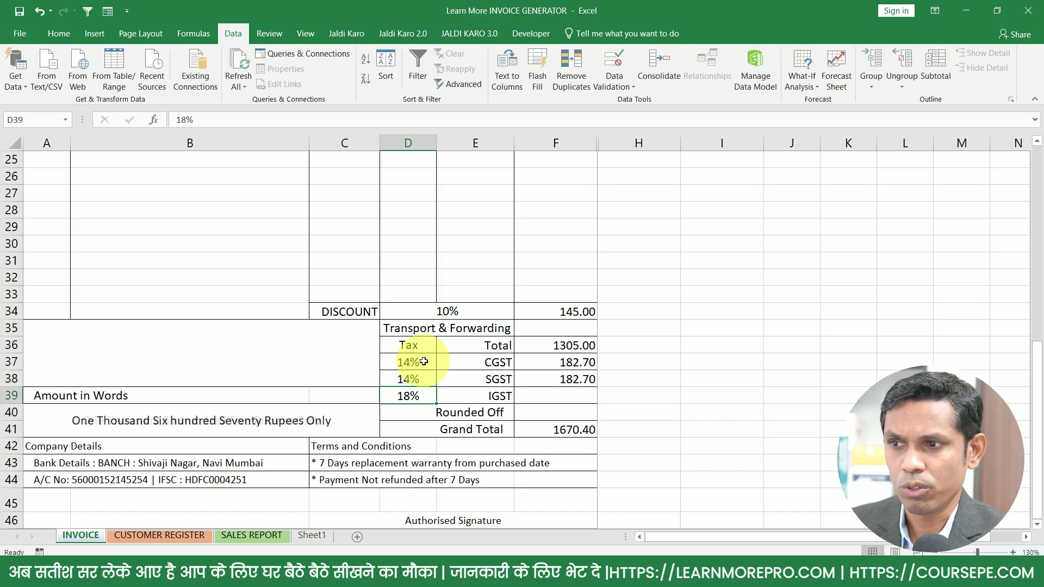
{"action": "type", "text": "285"}
{"action": "key", "text": "Return"}
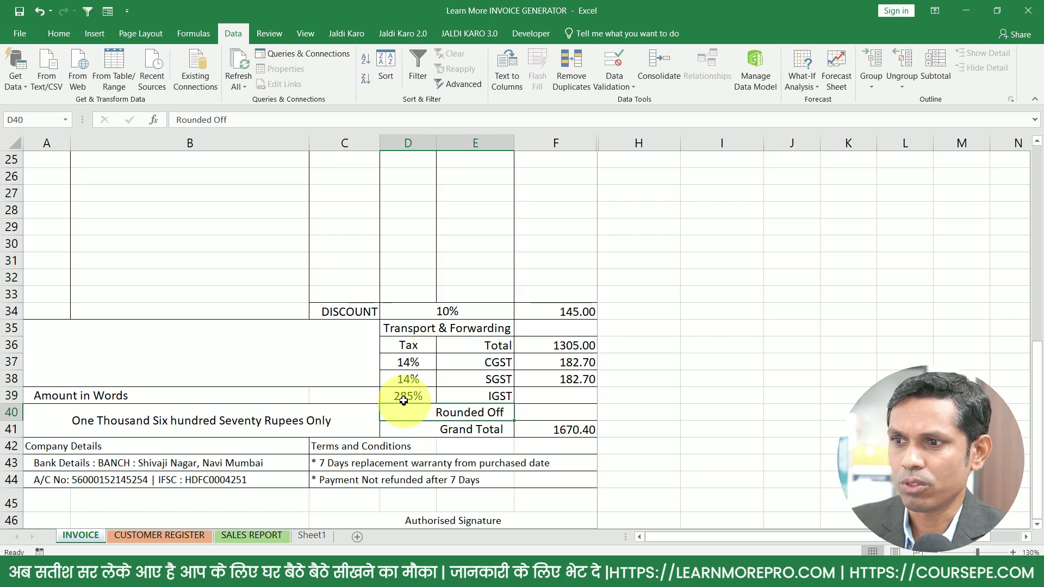
{"action": "left_click", "coordinate": [405, 396]}
{"action": "type", "text": "28"}
{"action": "key", "text": "Return"}
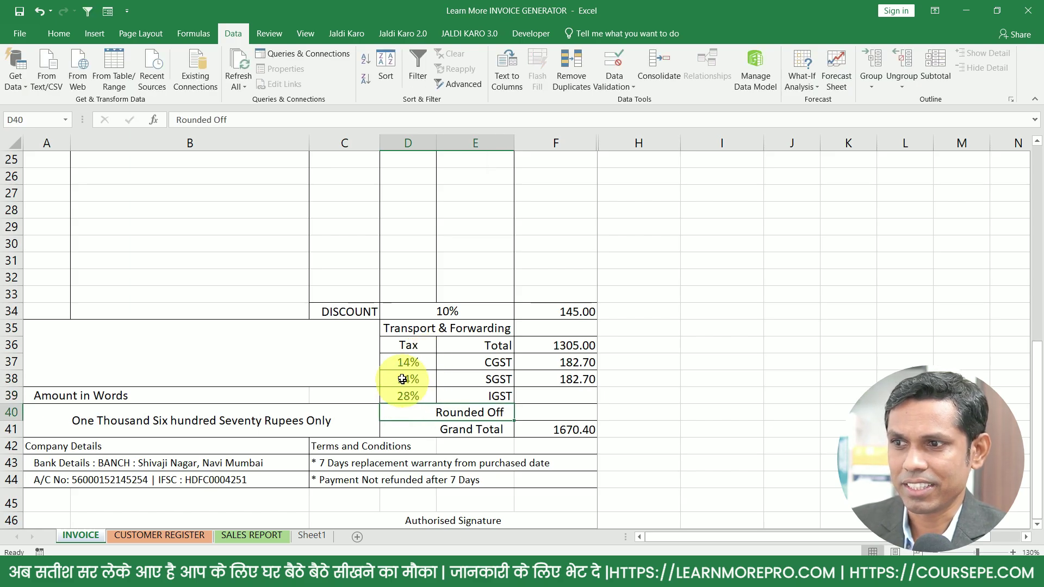
{"action": "left_click", "coordinate": [402, 362]}
{"action": "type", "text": "9"}
{"action": "key", "text": "Return"}
{"action": "type", "text": "9"}
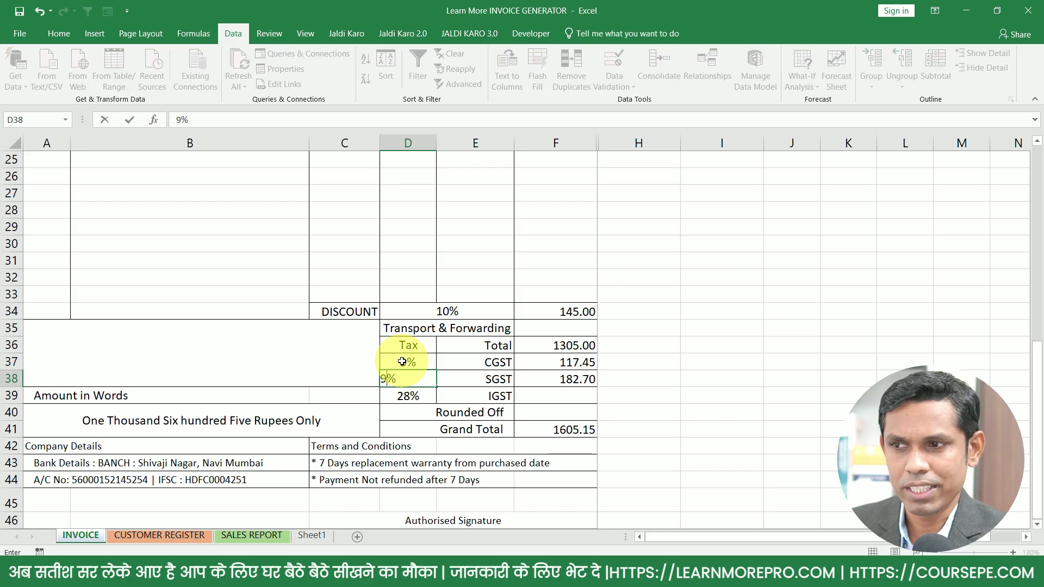
{"action": "key", "text": "Return"}
{"action": "type", "text": "18"}
{"action": "key", "text": "Return"}
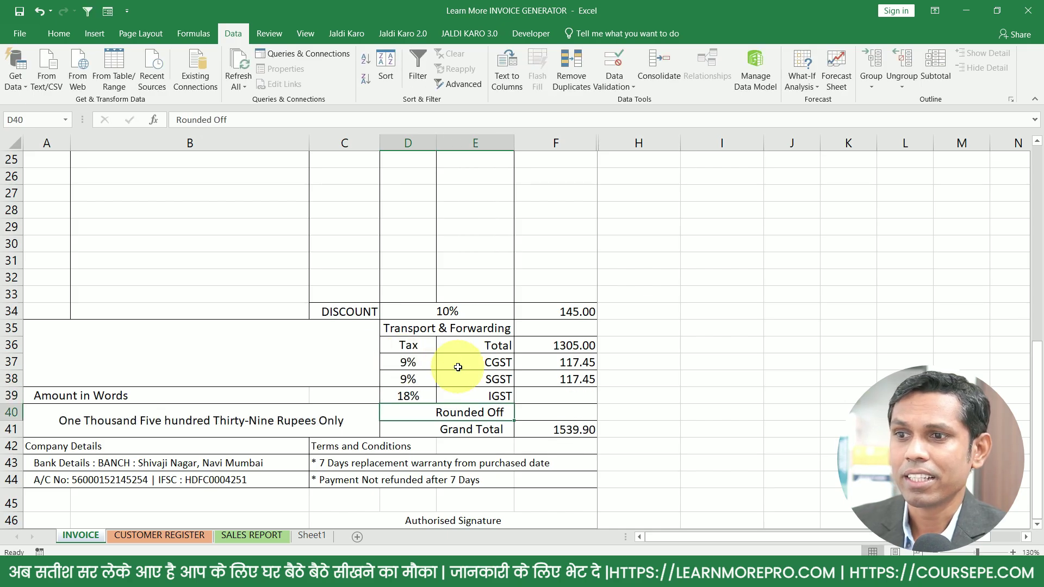
{"action": "left_click_drag", "start_coordinate": [530, 344], "coordinate": [536, 403]}
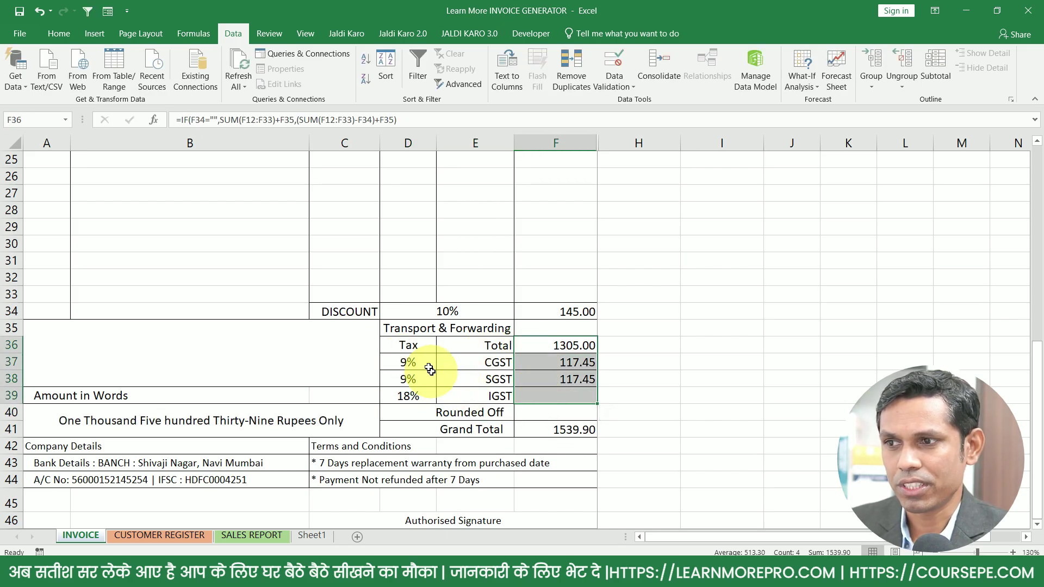
{"action": "left_click_drag", "start_coordinate": [423, 362], "coordinate": [420, 392]}
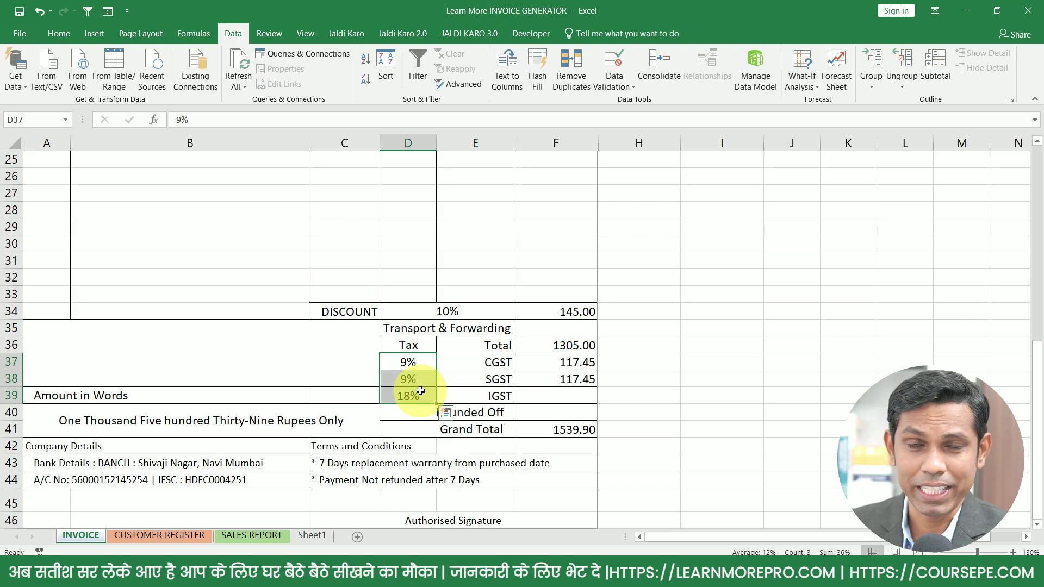
{"action": "left_click", "coordinate": [552, 427]}
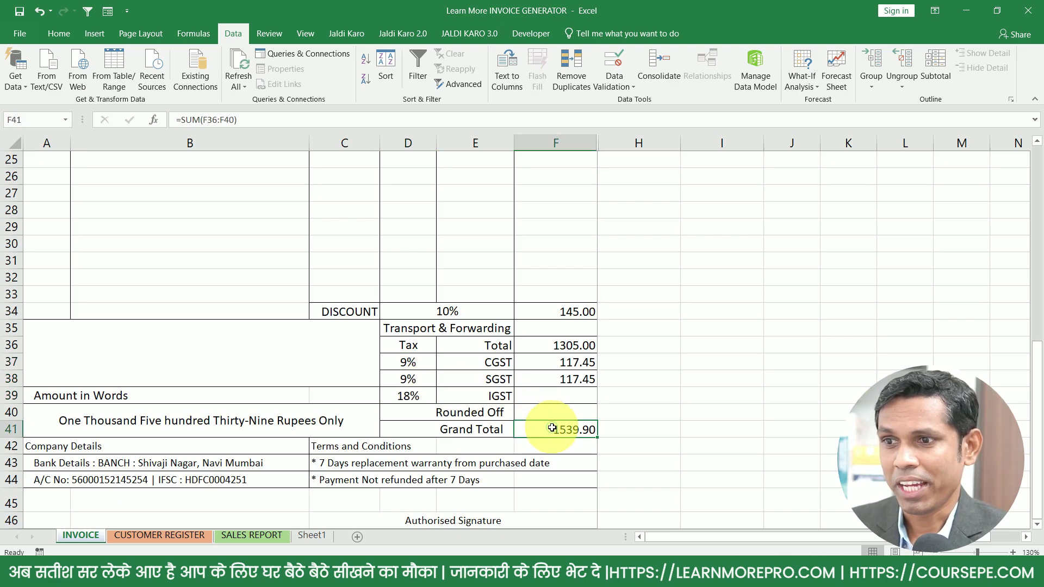
{"action": "scroll", "coordinate": [552, 426], "scroll_direction": "up", "scroll_amount": 2}
{"action": "scroll", "coordinate": [552, 427], "scroll_direction": "up", "scroll_amount": 1}
{"action": "left_click", "coordinate": [472, 458]}
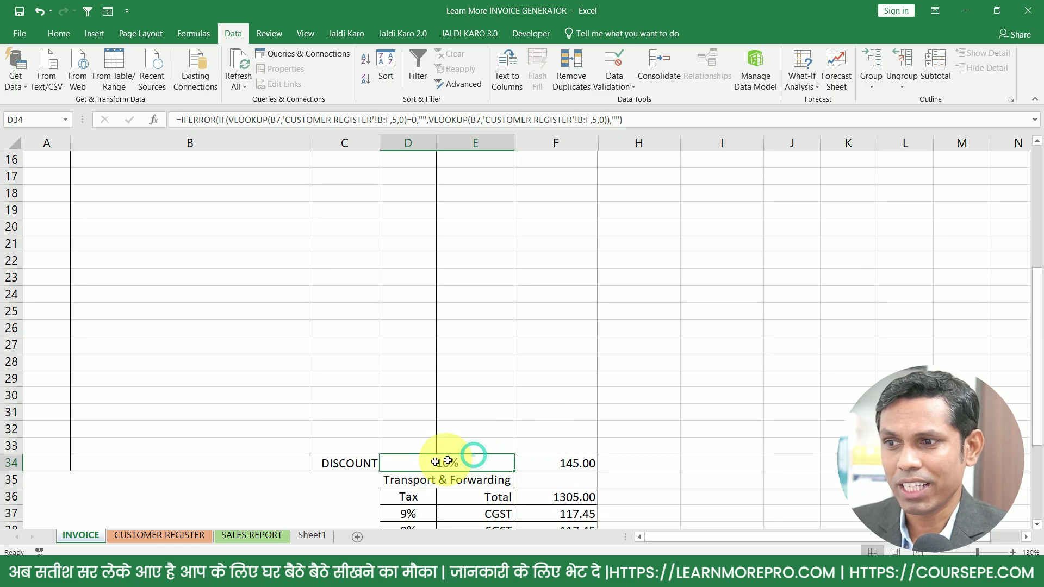
{"action": "left_click", "coordinate": [188, 534]}
{"action": "left_click_drag", "start_coordinate": [795, 154], "coordinate": [724, 219]}
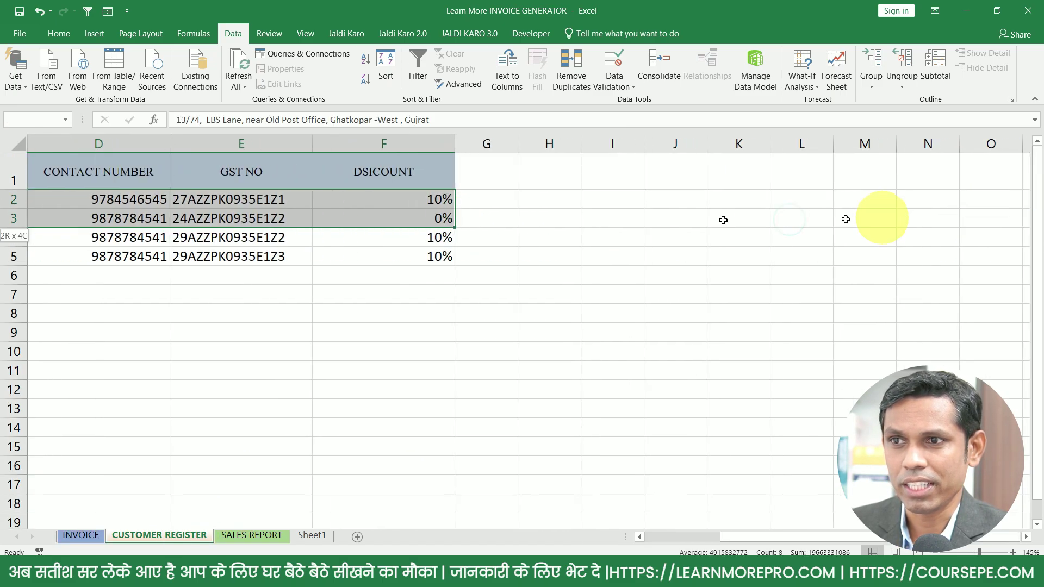
{"action": "left_click", "coordinate": [441, 218]}
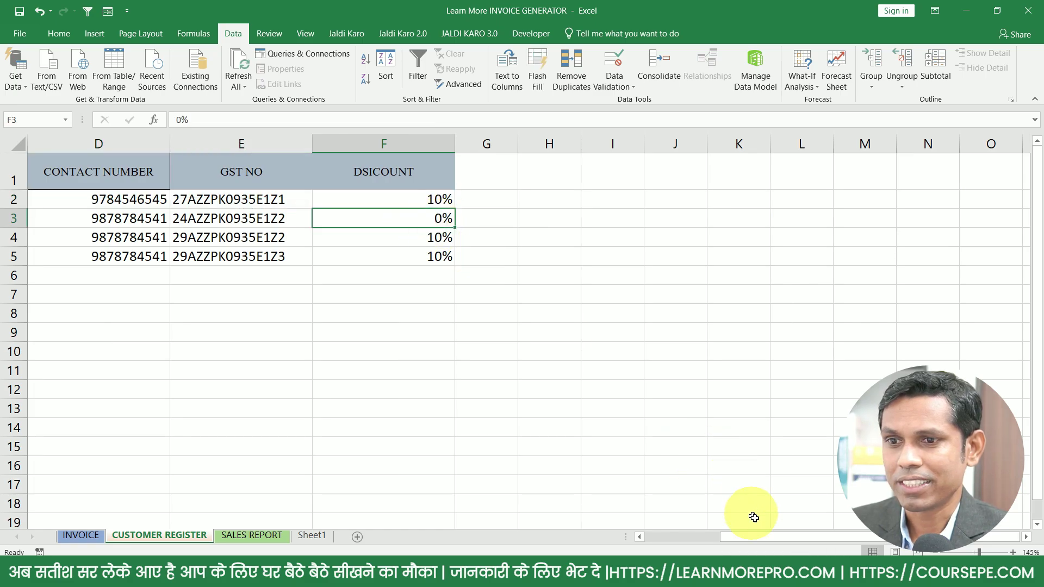
{"action": "left_click_drag", "start_coordinate": [767, 538], "coordinate": [581, 537]}
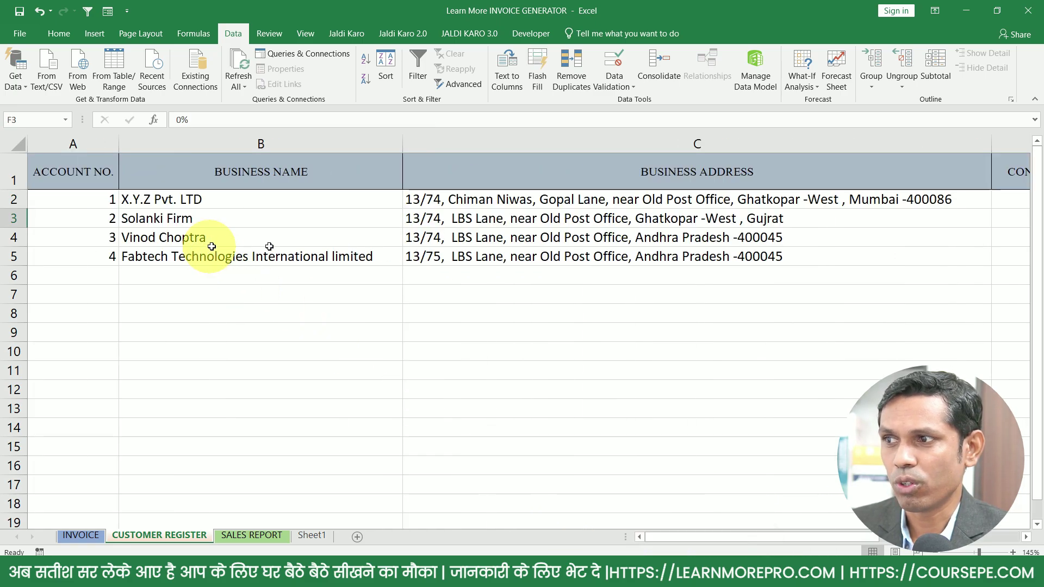
{"action": "left_click_drag", "start_coordinate": [838, 537], "coordinate": [961, 538]}
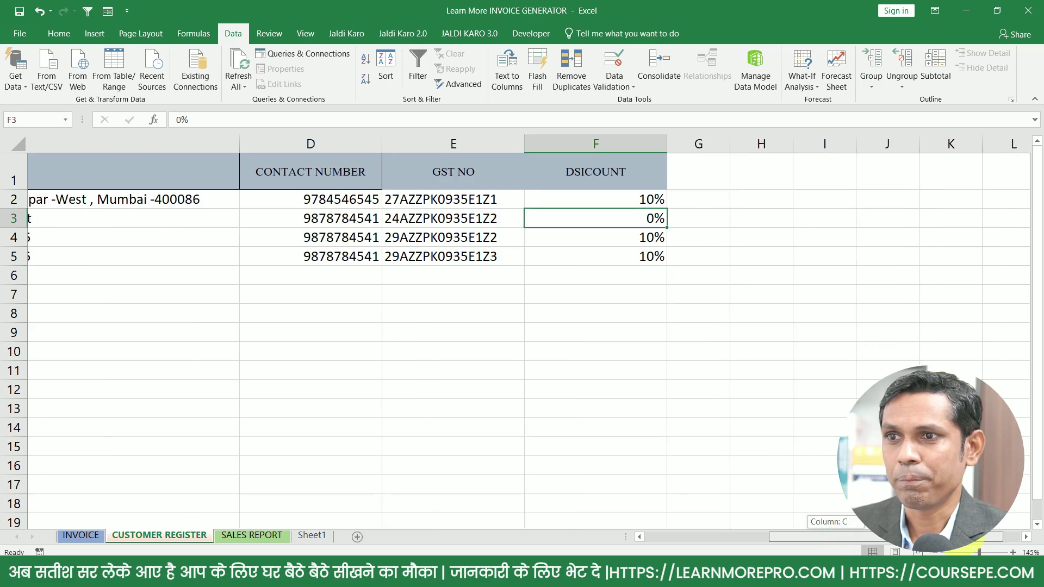
{"action": "mouse_move", "coordinate": [625, 199]}
{"action": "left_mouse_down"}
{"action": "mouse_move", "coordinate": [2, 200]}
{"action": "mouse_move", "coordinate": [11, 199]}
{"action": "left_mouse_up"}
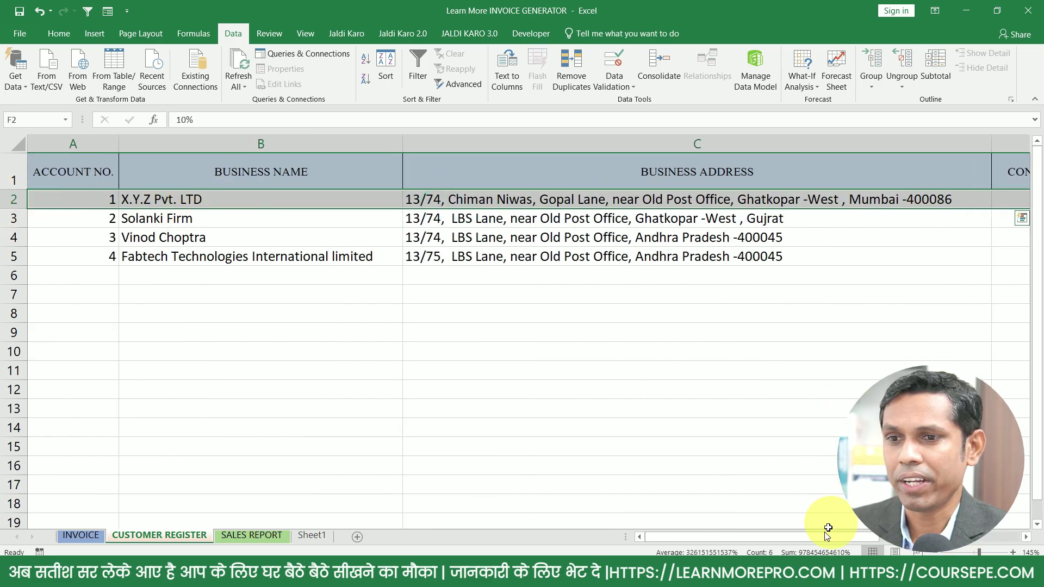
{"action": "mouse_move", "coordinate": [825, 537]}
{"action": "left_mouse_down"}
{"action": "mouse_move", "coordinate": [966, 538]}
{"action": "mouse_move", "coordinate": [675, 538]}
{"action": "left_mouse_up"}
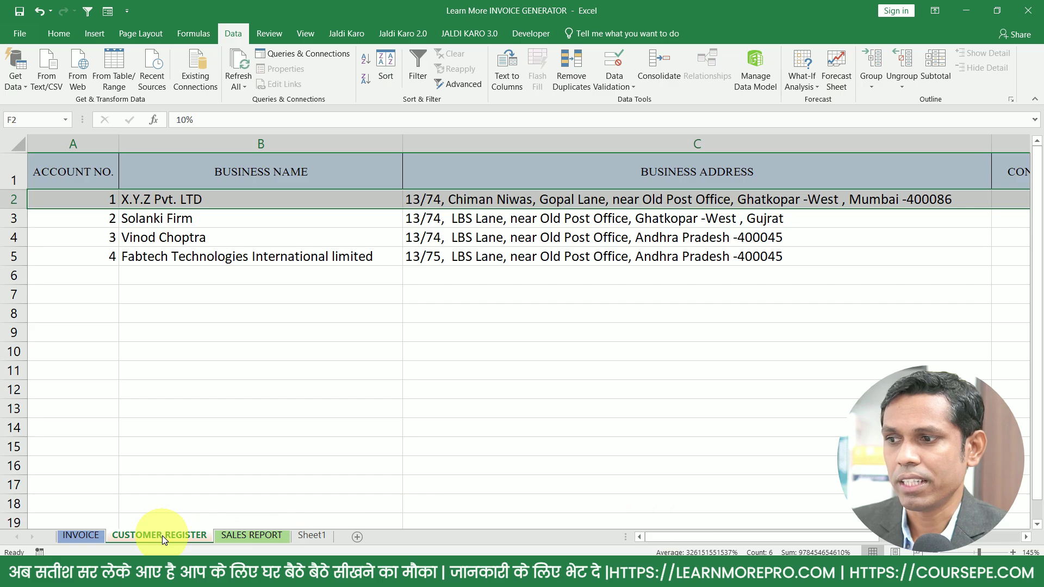
{"action": "left_click", "coordinate": [76, 536]}
{"action": "scroll", "coordinate": [140, 387], "scroll_direction": "up", "scroll_amount": 5}
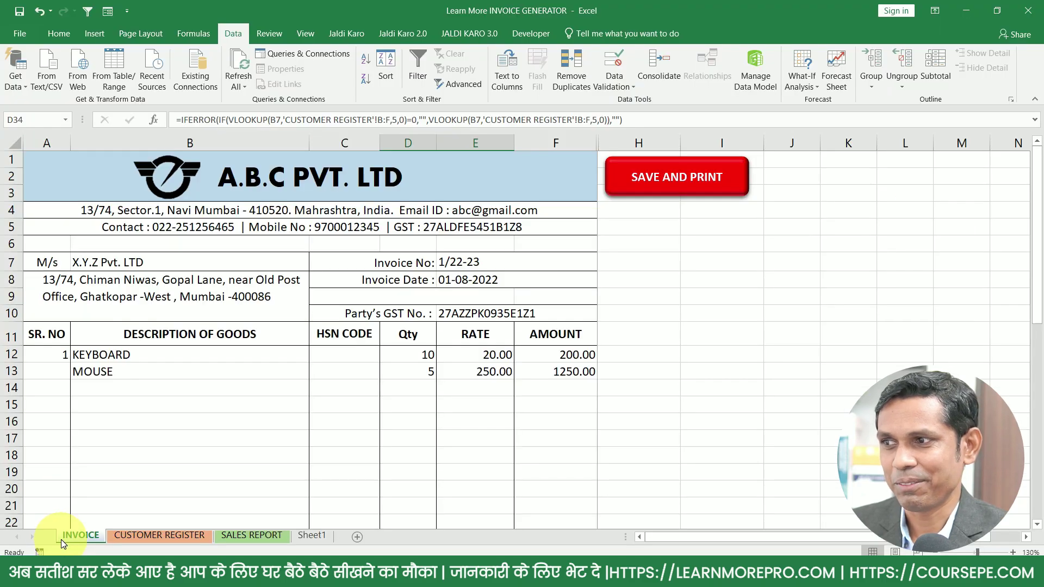
Switch the customer back to Solanki Firm and review the IGST formula.
{"action": "left_click", "coordinate": [234, 258]}
{"action": "left_click", "coordinate": [232, 258]}
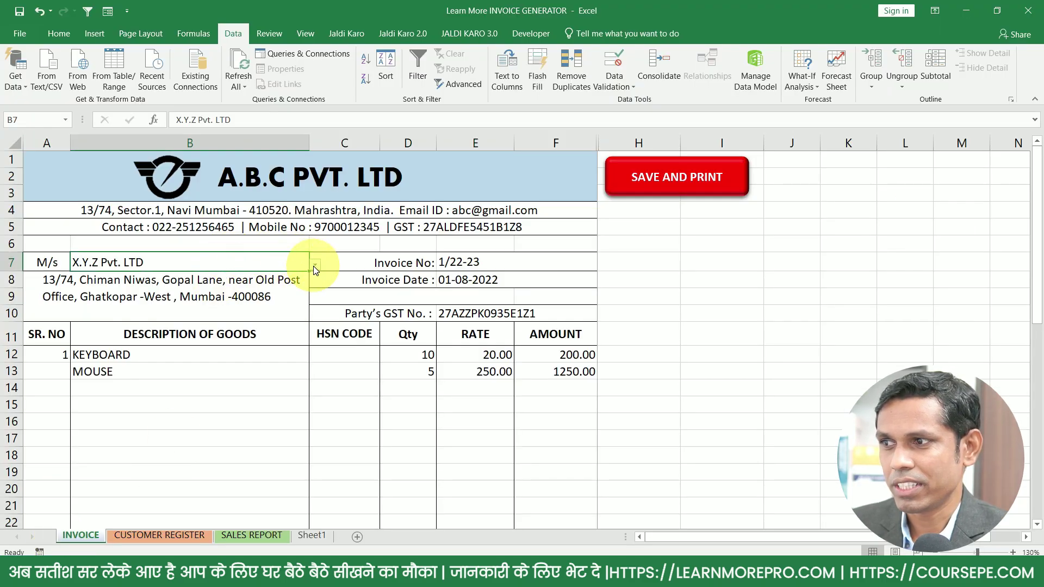
{"action": "left_click", "coordinate": [315, 267]}
{"action": "left_click", "coordinate": [94, 302]}
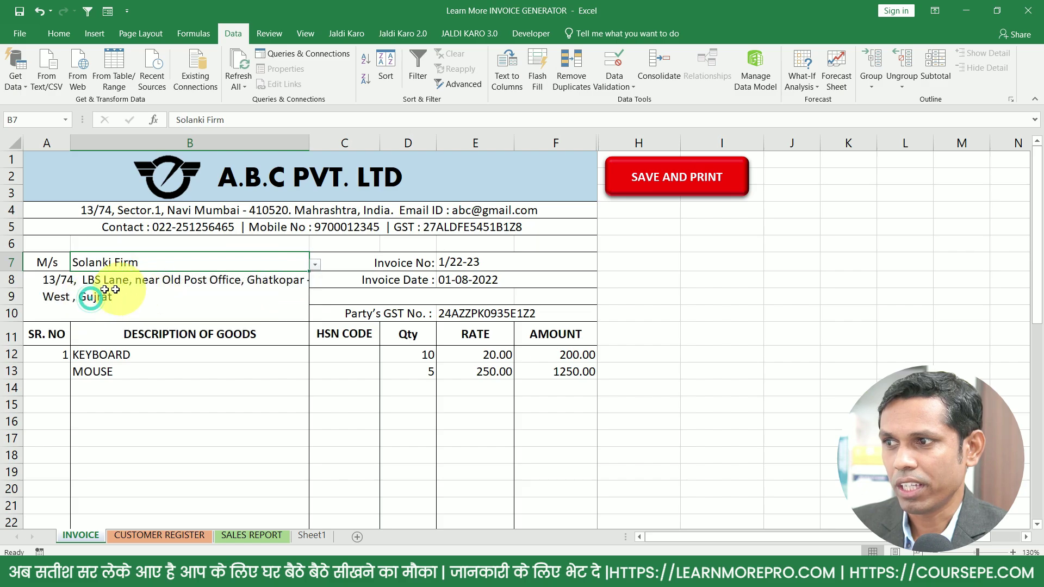
{"action": "scroll", "coordinate": [379, 355], "scroll_direction": "down", "scroll_amount": 5}
{"action": "scroll", "coordinate": [379, 355], "scroll_direction": "down", "scroll_amount": 2}
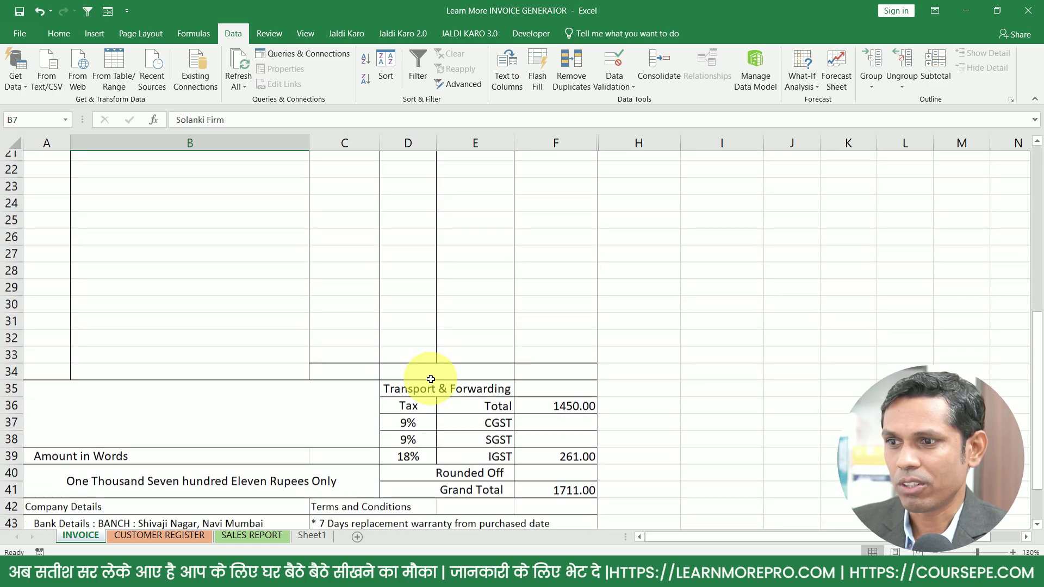
{"action": "left_click", "coordinate": [572, 445]}
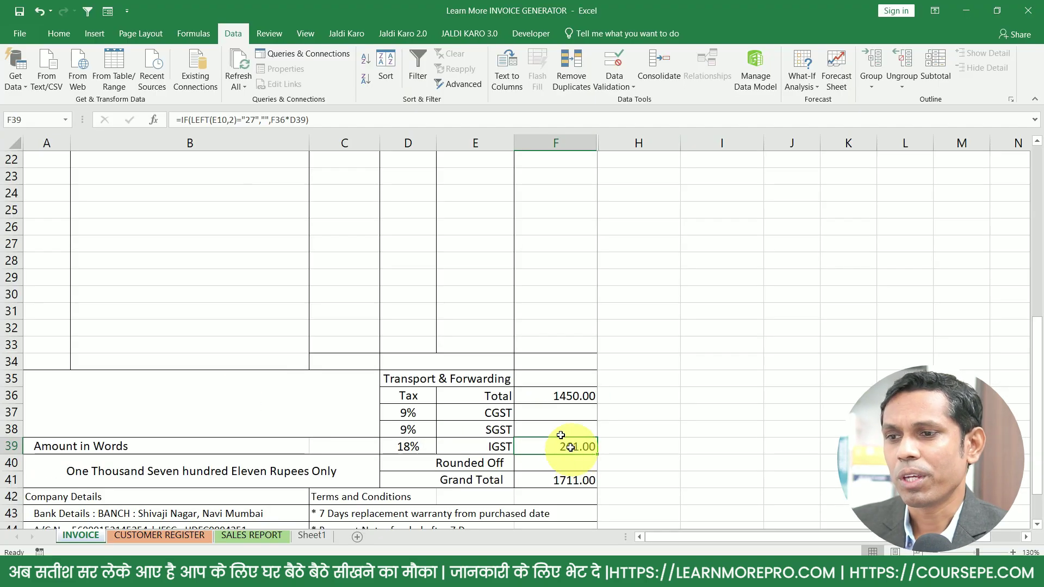
{"action": "scroll", "coordinate": [570, 447], "scroll_direction": "up", "scroll_amount": 6}
{"action": "scroll", "coordinate": [543, 391], "scroll_direction": "up", "scroll_amount": 1}
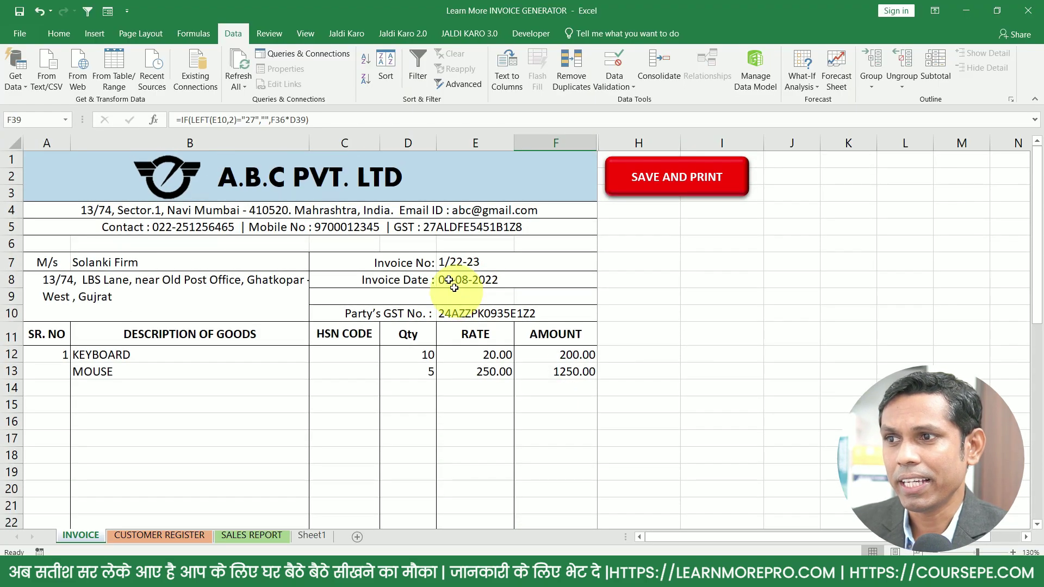
Review the lookup formulas filling the customer address and party GST number.
{"action": "left_click", "coordinate": [427, 229]}
{"action": "left_click_drag", "start_coordinate": [249, 210], "coordinate": [255, 223]}
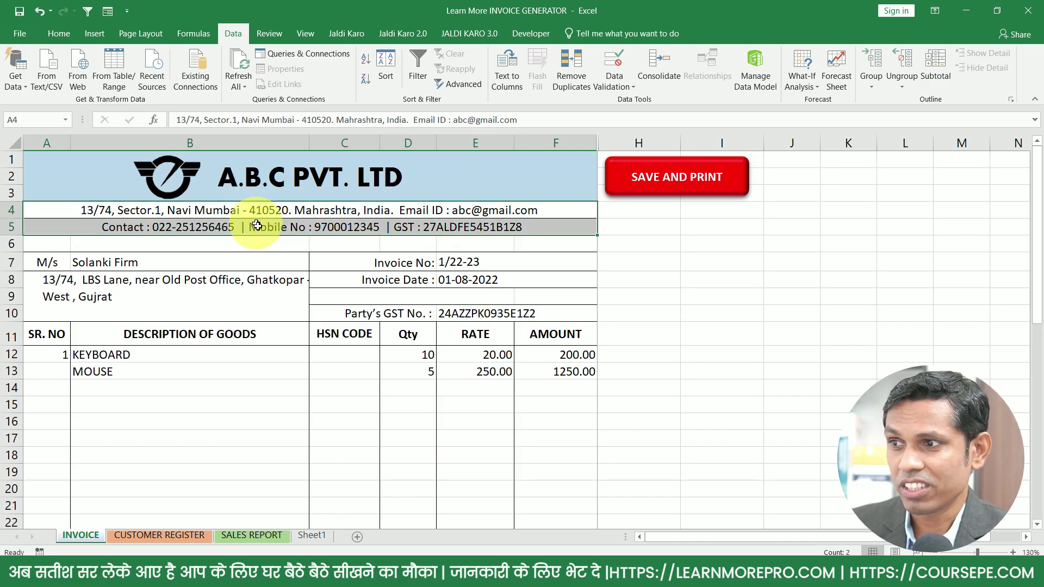
{"action": "left_click", "coordinate": [163, 288]}
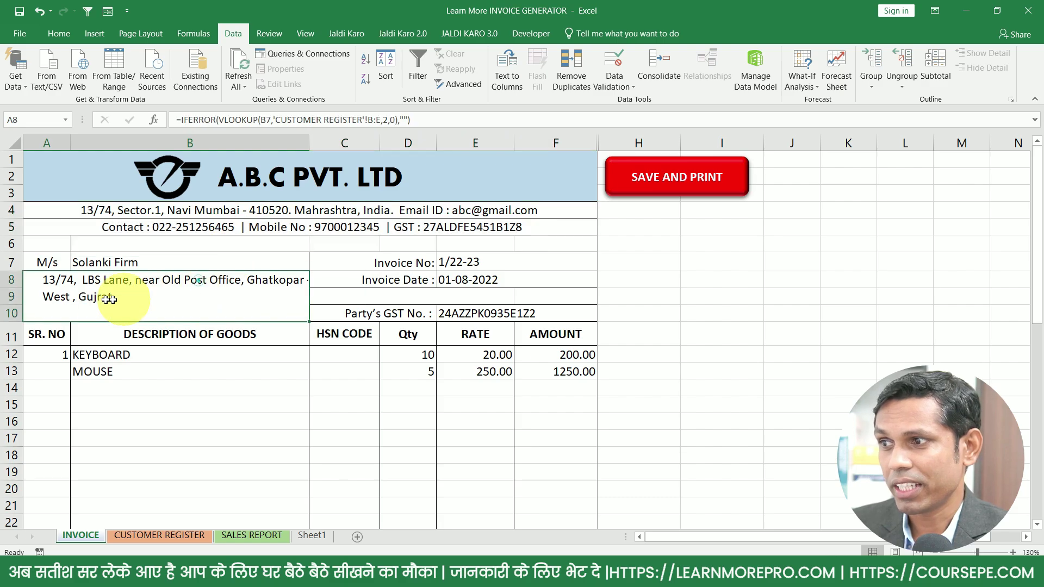
{"action": "left_click", "coordinate": [493, 318]}
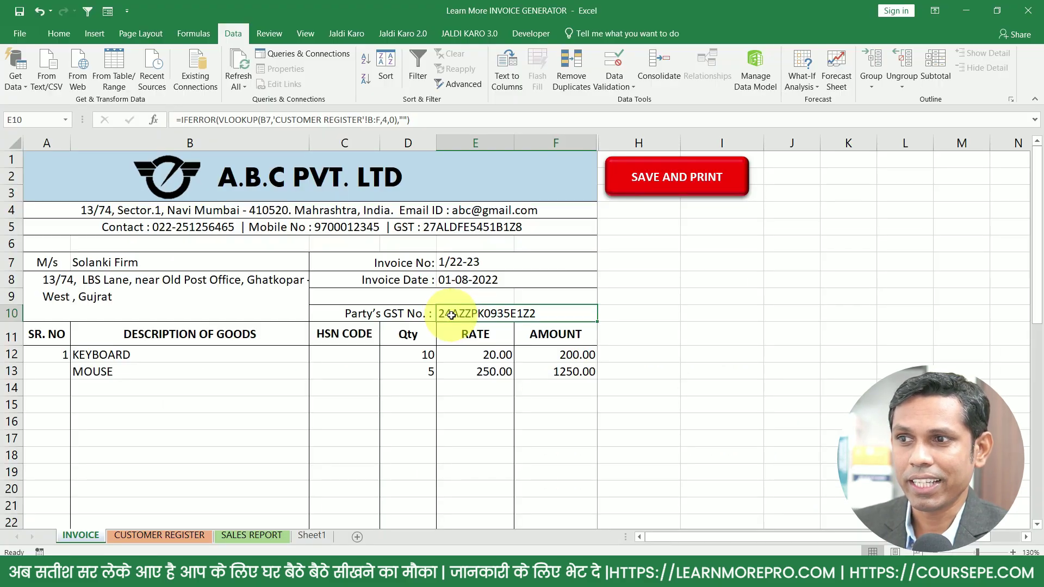
{"action": "scroll", "coordinate": [452, 316], "scroll_direction": "down", "scroll_amount": 7}
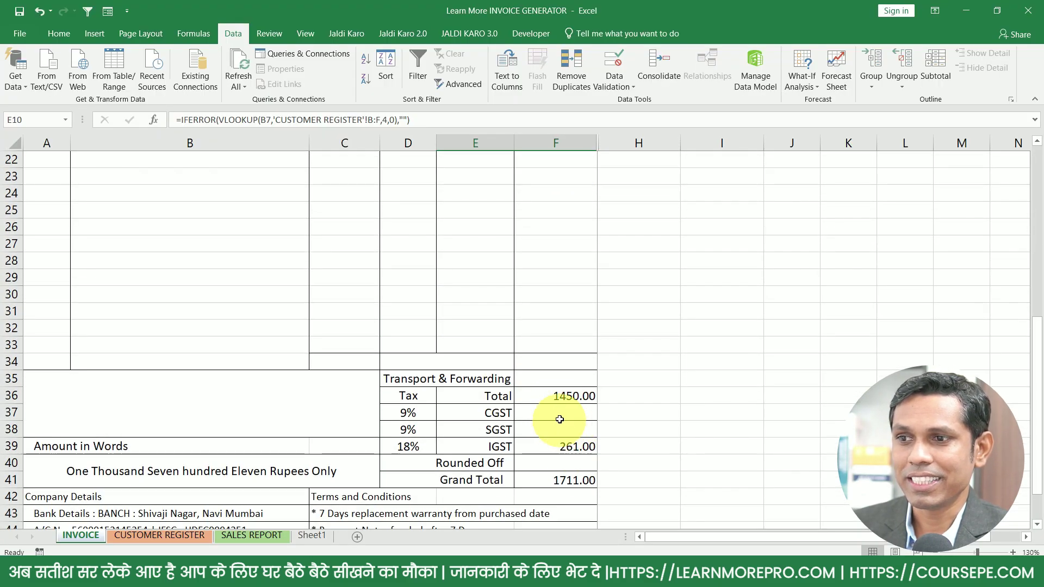
{"action": "scroll", "coordinate": [560, 420], "scroll_direction": "up", "scroll_amount": 6}
{"action": "scroll", "coordinate": [498, 334], "scroll_direction": "up", "scroll_amount": 1}
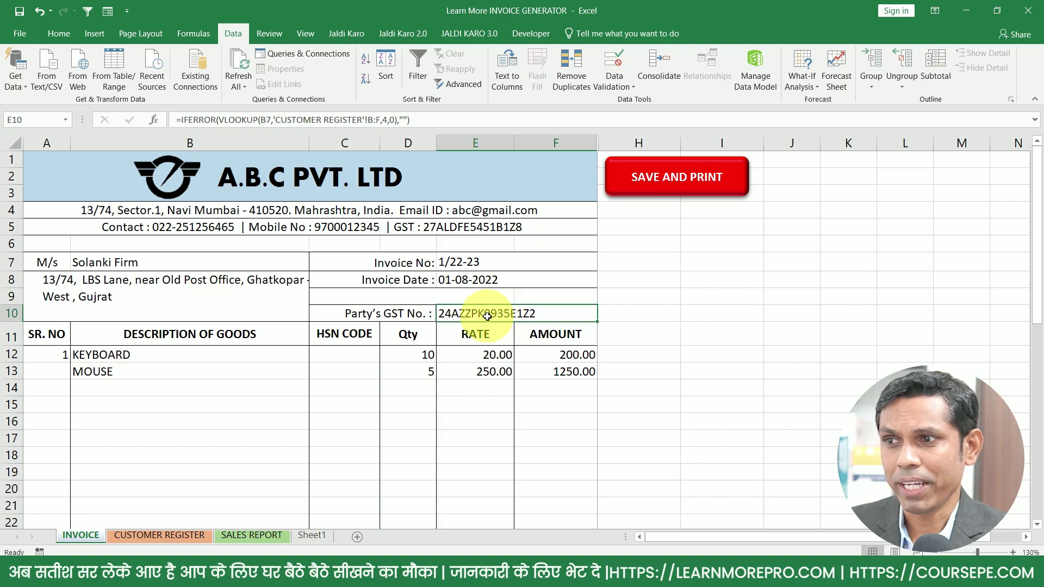
Select X.Y.Z Pvt. LTD from the B7 customer dropdown.
{"action": "left_click", "coordinate": [193, 264]}
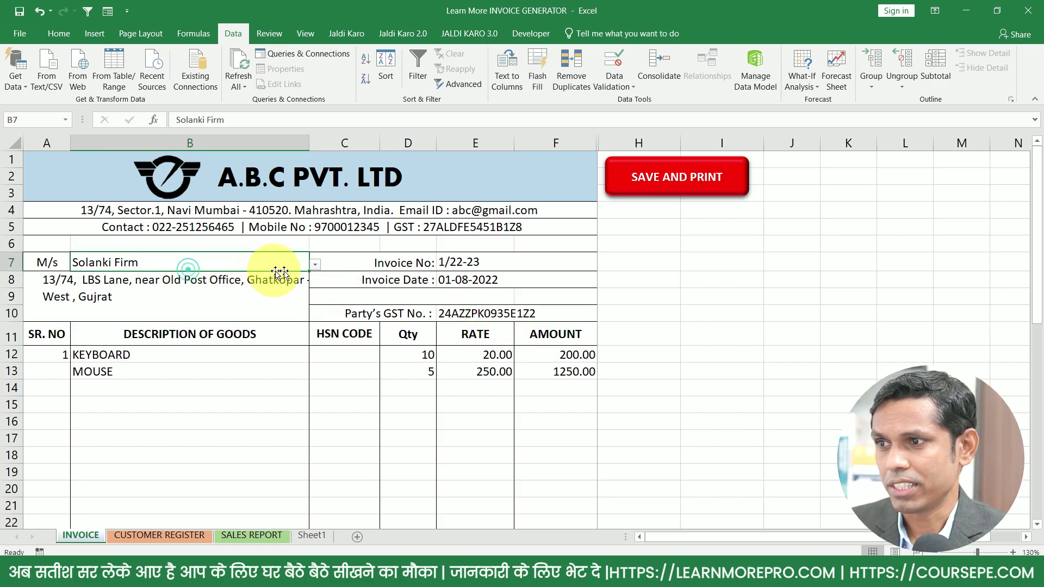
{"action": "left_click", "coordinate": [316, 265]}
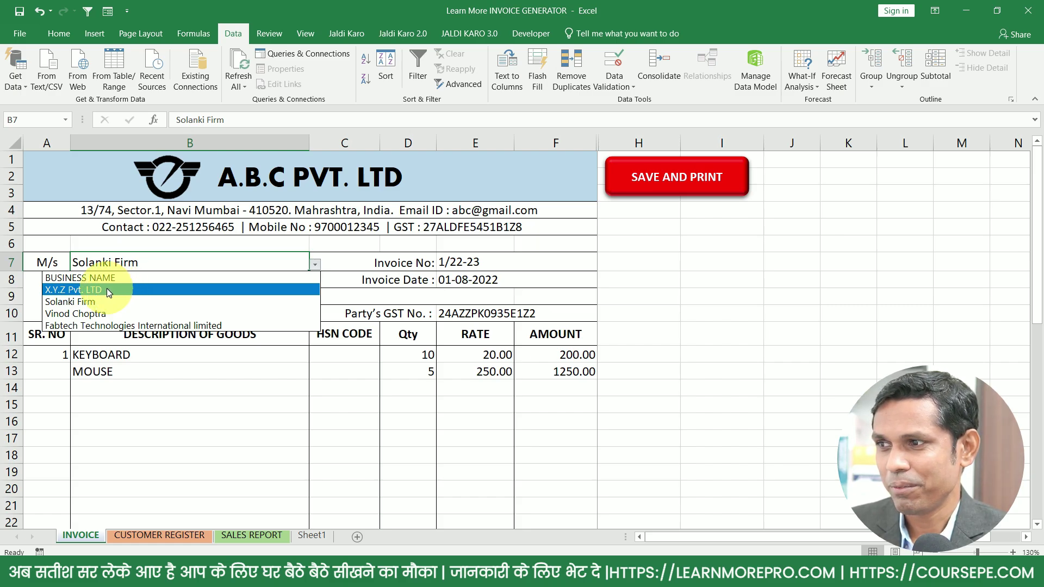
{"action": "left_click", "coordinate": [106, 289]}
{"action": "scroll", "coordinate": [426, 348], "scroll_direction": "down", "scroll_amount": 5}
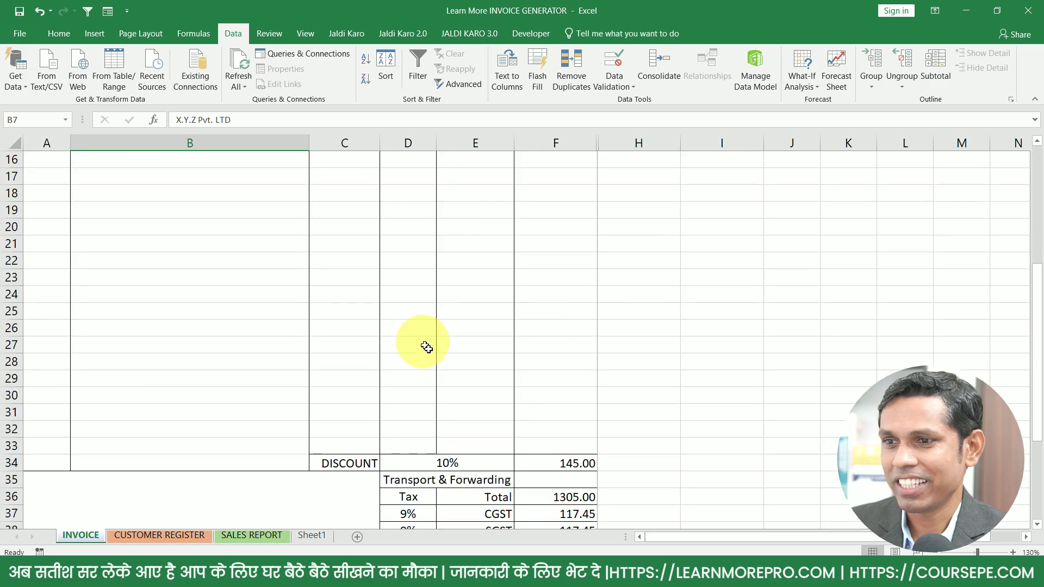
{"action": "scroll", "coordinate": [427, 347], "scroll_direction": "down", "scroll_amount": 5}
Review the SGST and amount-in-words formulas.
{"action": "left_click", "coordinate": [552, 278]}
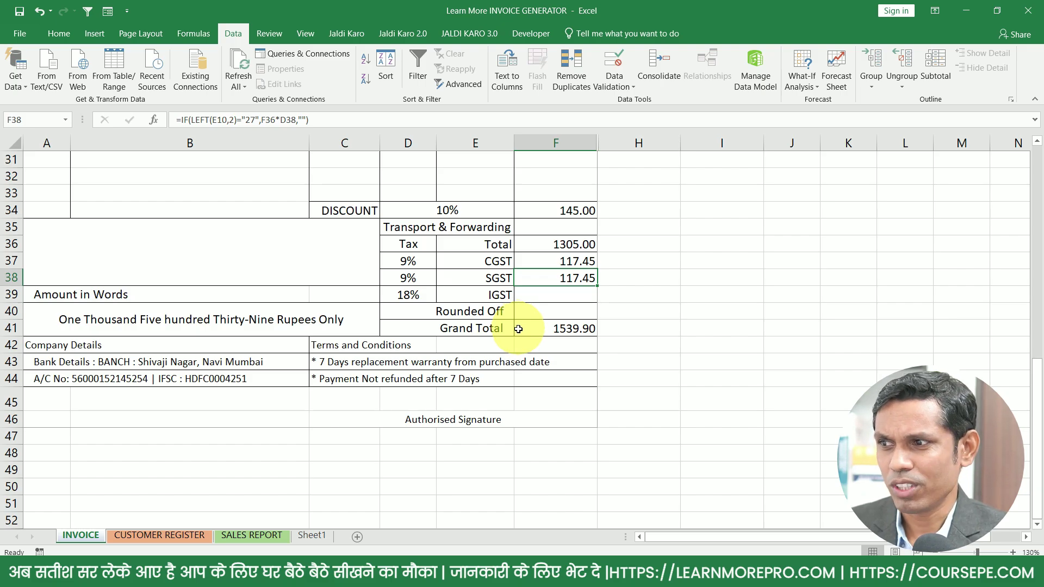
{"action": "scroll", "coordinate": [519, 329], "scroll_direction": "up", "scroll_amount": 6}
{"action": "scroll", "coordinate": [519, 330], "scroll_direction": "up", "scroll_amount": 3}
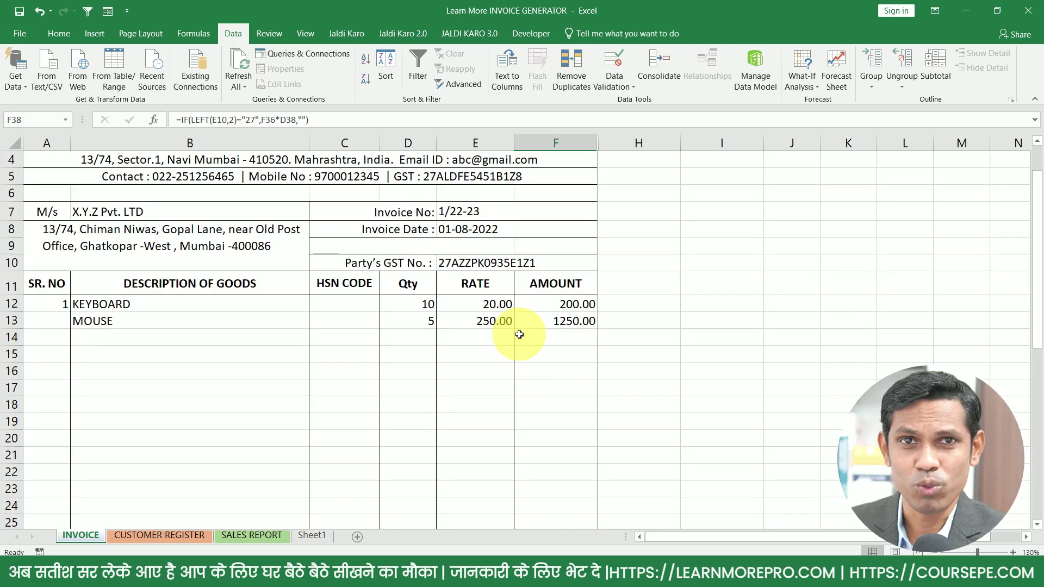
{"action": "scroll", "coordinate": [519, 335], "scroll_direction": "down", "scroll_amount": 5}
{"action": "scroll", "coordinate": [517, 343], "scroll_direction": "down", "scroll_amount": 3}
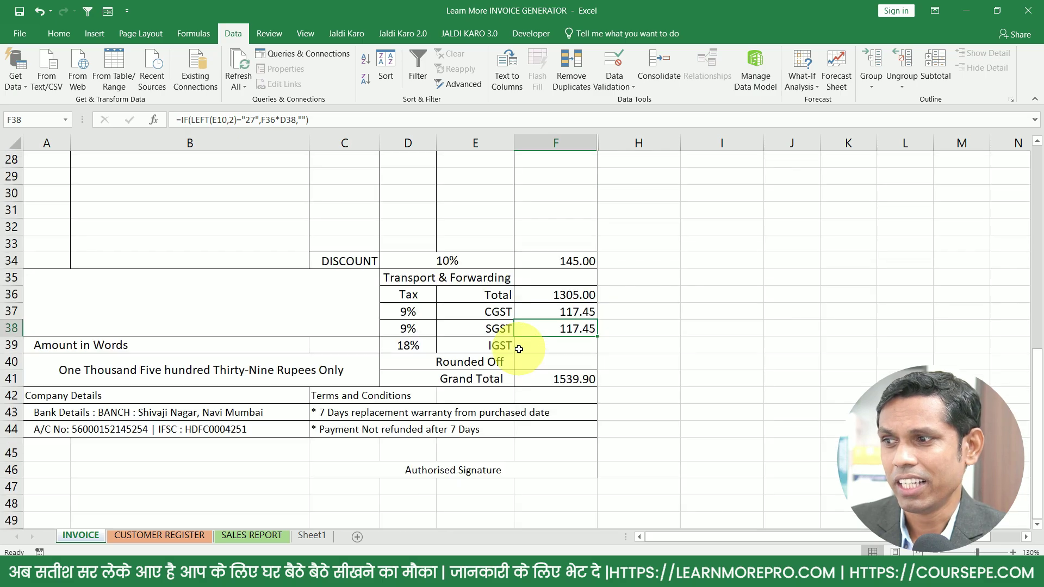
{"action": "left_click", "coordinate": [320, 381]}
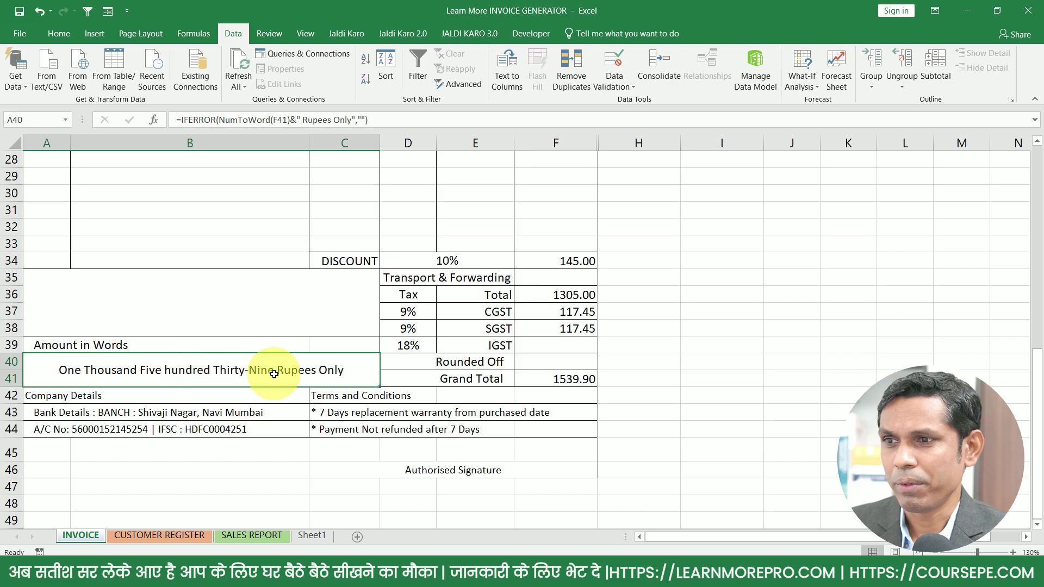
Enter -0.90 as the Rounded Off value in F40, making the Grand Total 1539.00.
{"action": "left_click", "coordinate": [557, 361]}
{"action": "type", "text": ".90"}
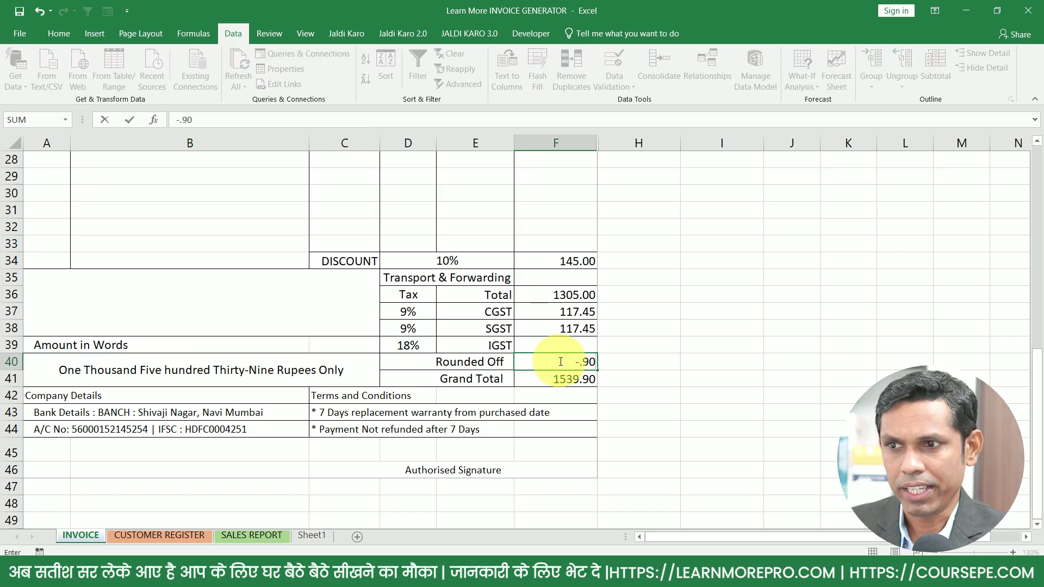
{"action": "key", "text": "Return"}
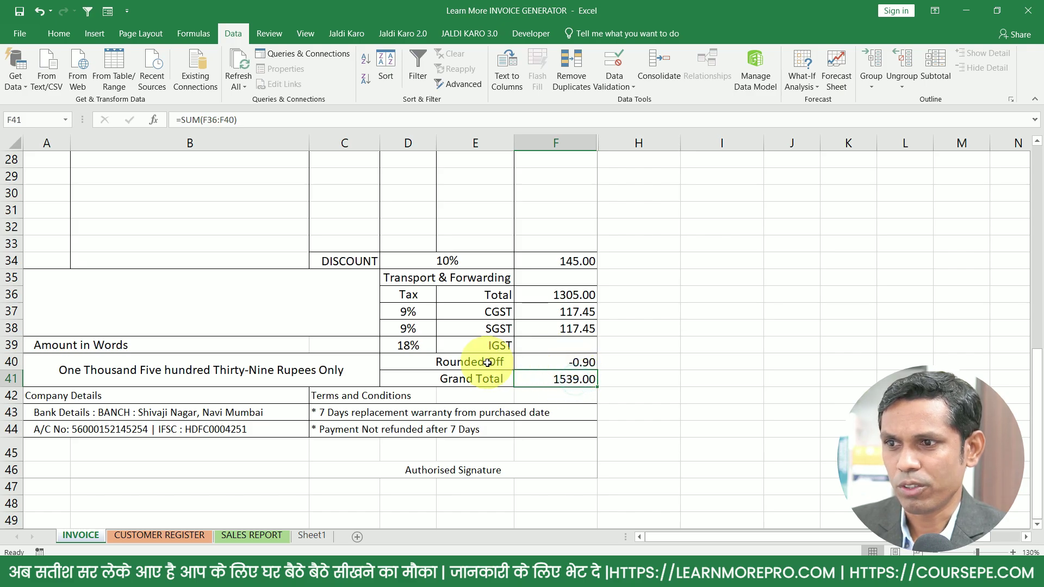
{"action": "left_click", "coordinate": [478, 364]}
{"action": "left_click", "coordinate": [583, 362]}
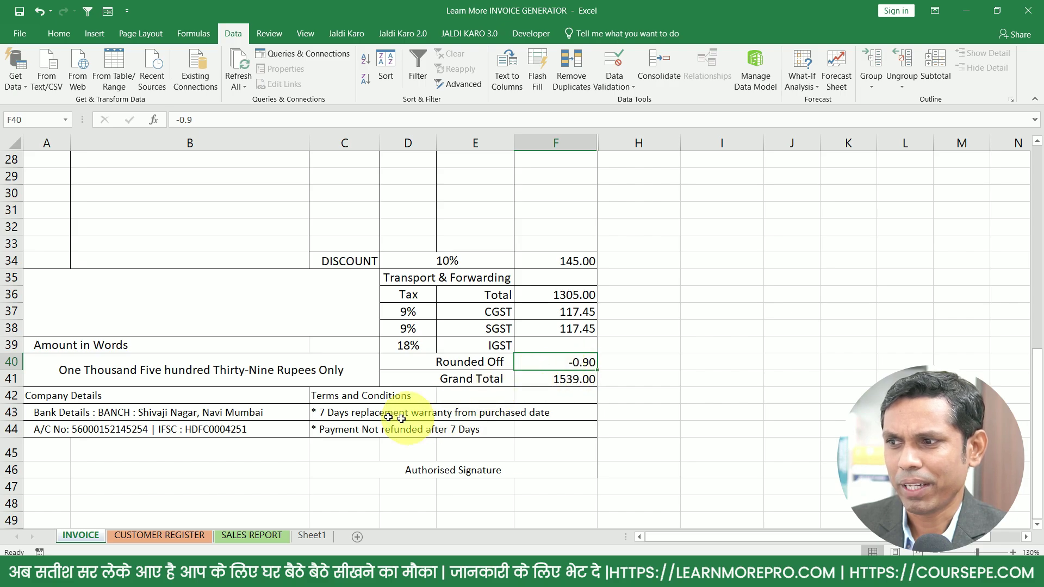
Review the discount, totals, company details and signature rows of the invoice.
{"action": "left_click_drag", "start_coordinate": [147, 403], "coordinate": [531, 415]}
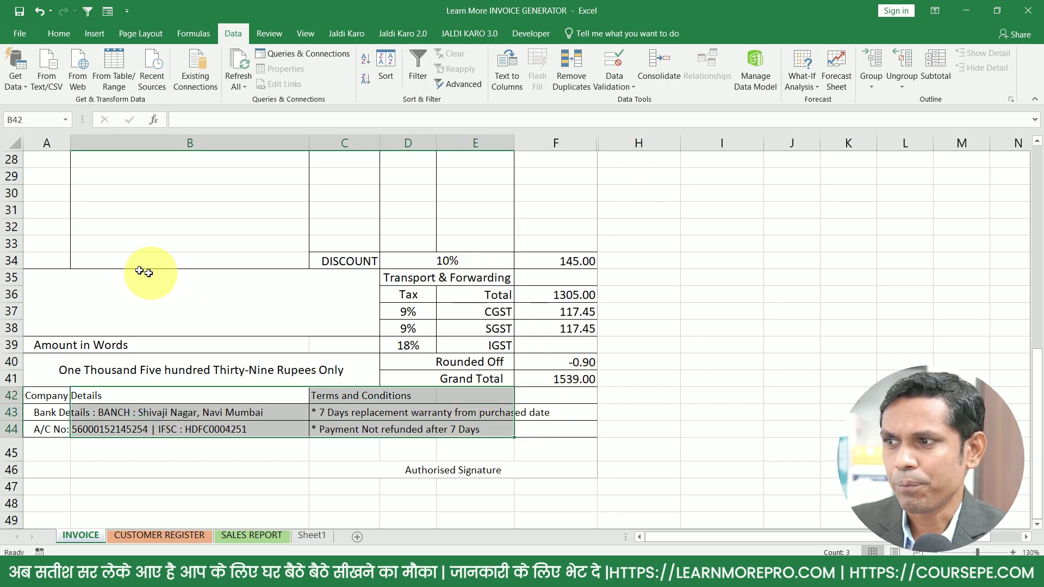
{"action": "left_click", "coordinate": [77, 268]}
{"action": "left_click", "coordinate": [59, 263]}
{"action": "left_click_drag", "start_coordinate": [59, 263], "coordinate": [535, 374]}
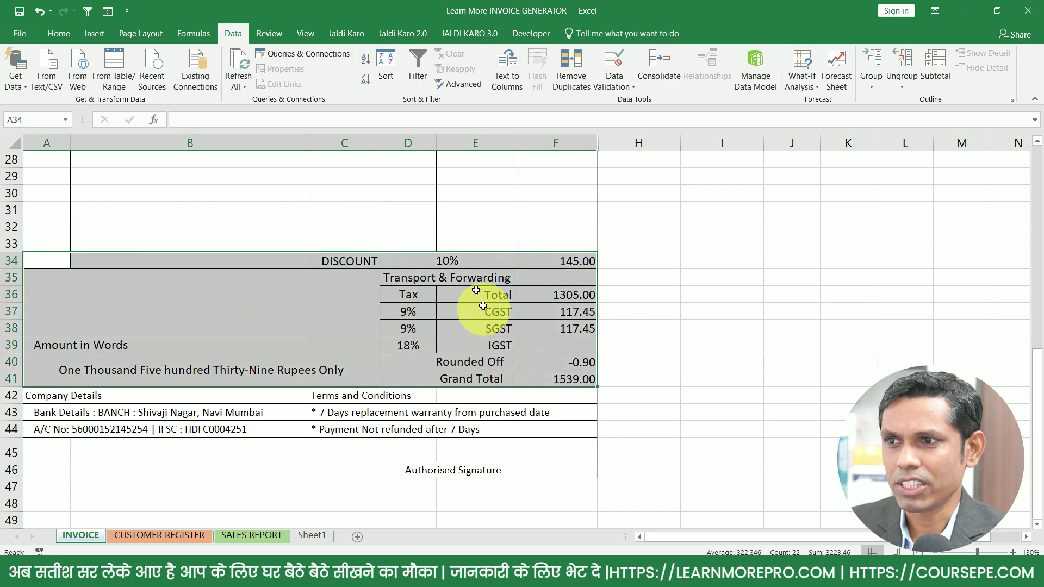
{"action": "left_click", "coordinate": [470, 264]}
{"action": "left_click", "coordinate": [469, 263]}
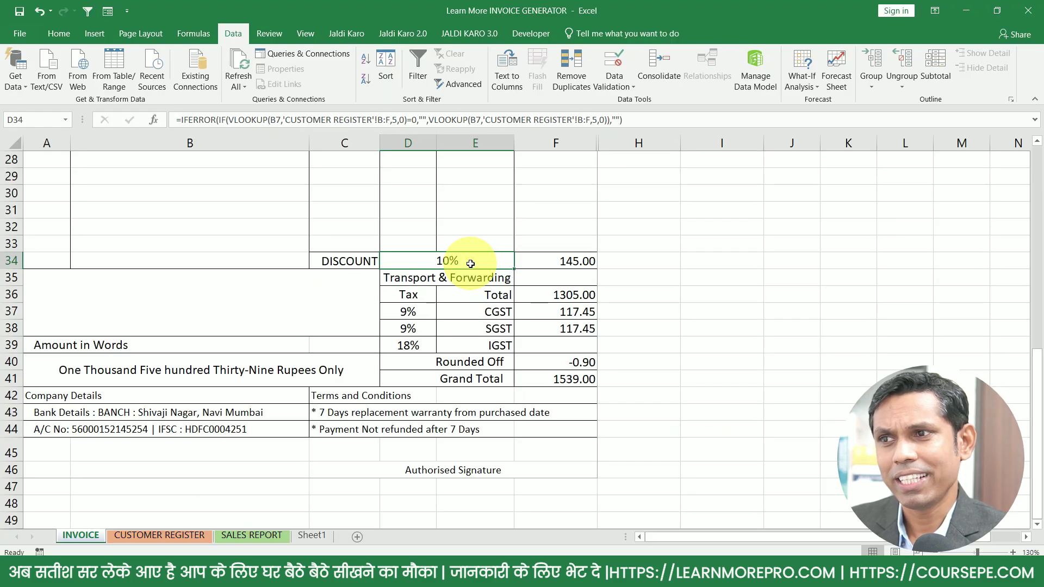
{"action": "mouse_move", "coordinate": [541, 404]}
{"action": "left_mouse_down"}
{"action": "mouse_move", "coordinate": [109, 458]}
{"action": "mouse_move", "coordinate": [55, 401]}
{"action": "mouse_move", "coordinate": [442, 455]}
{"action": "left_mouse_up"}
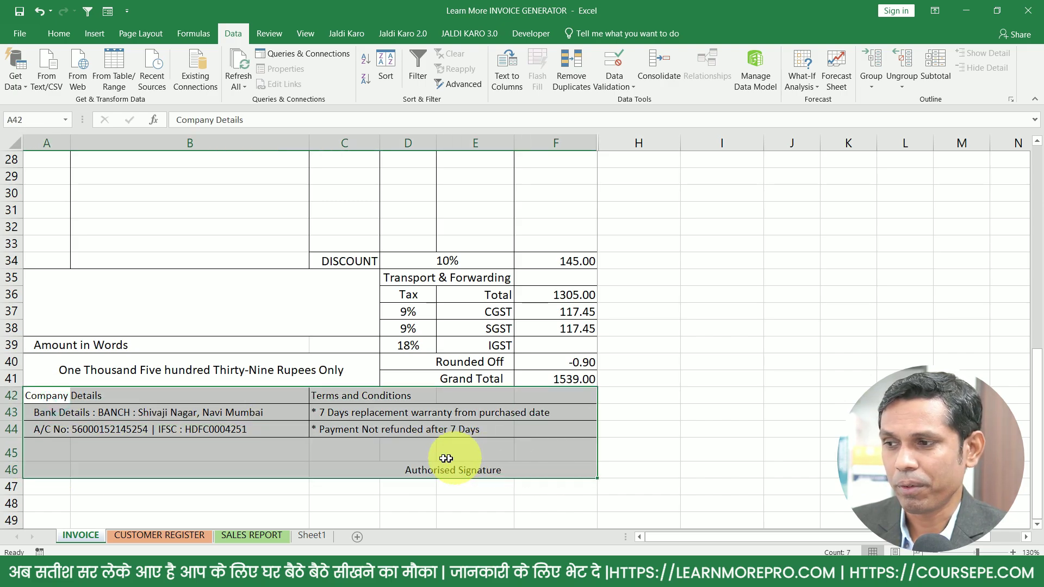
{"action": "scroll", "coordinate": [445, 460], "scroll_direction": "up", "scroll_amount": 5}
{"action": "scroll", "coordinate": [445, 460], "scroll_direction": "up", "scroll_amount": 4}
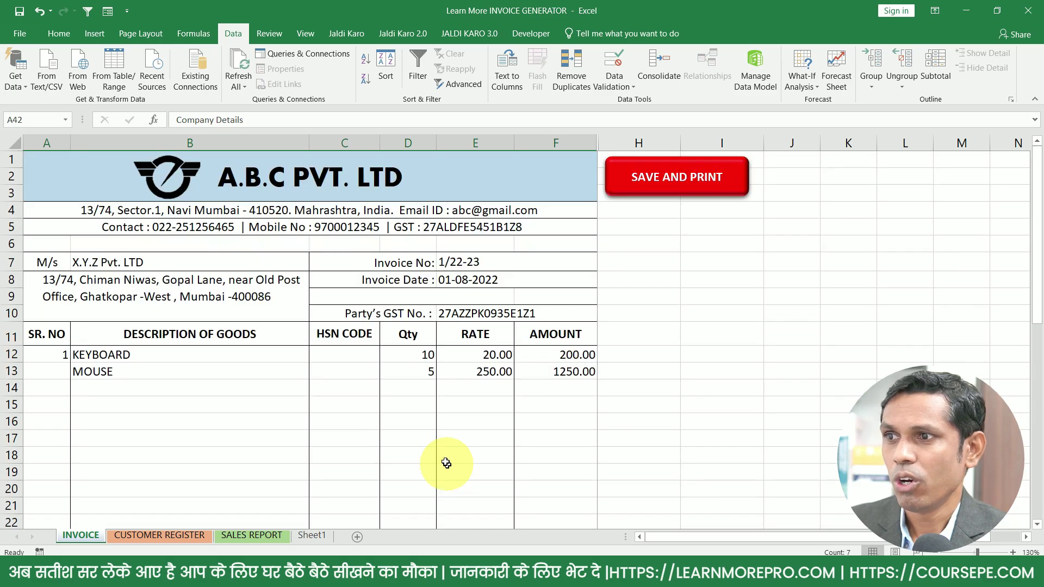
Check the invoice header fields, then save and export the invoice as 1-X.Y.Z Pvt. LTD PDF.
{"action": "left_click_drag", "start_coordinate": [87, 202], "coordinate": [472, 298]}
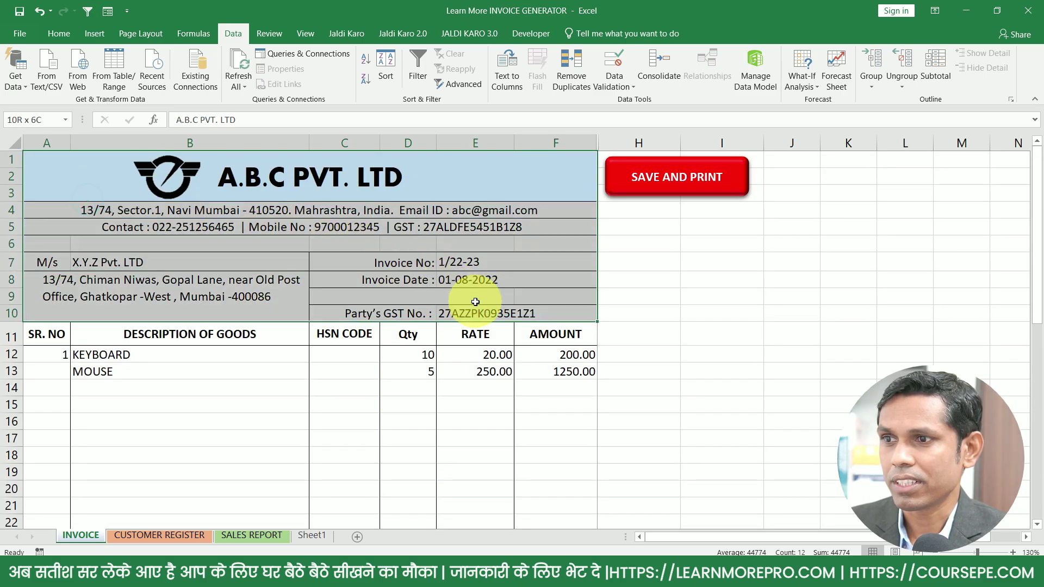
{"action": "left_click", "coordinate": [458, 275]}
{"action": "left_click", "coordinate": [459, 262]}
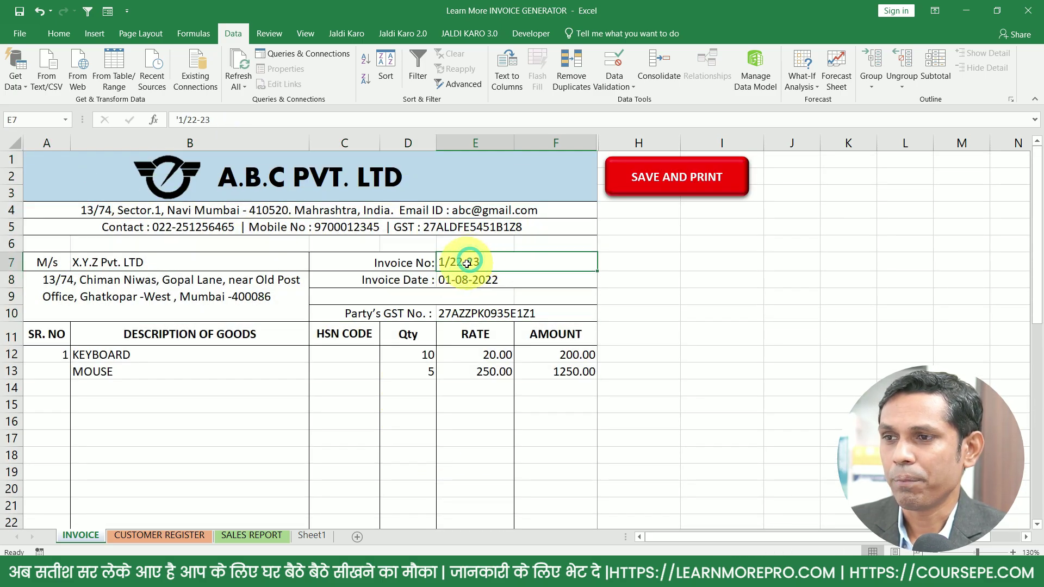
{"action": "scroll", "coordinate": [448, 293], "scroll_direction": "down", "scroll_amount": 4}
{"action": "scroll", "coordinate": [443, 303], "scroll_direction": "down", "scroll_amount": 6}
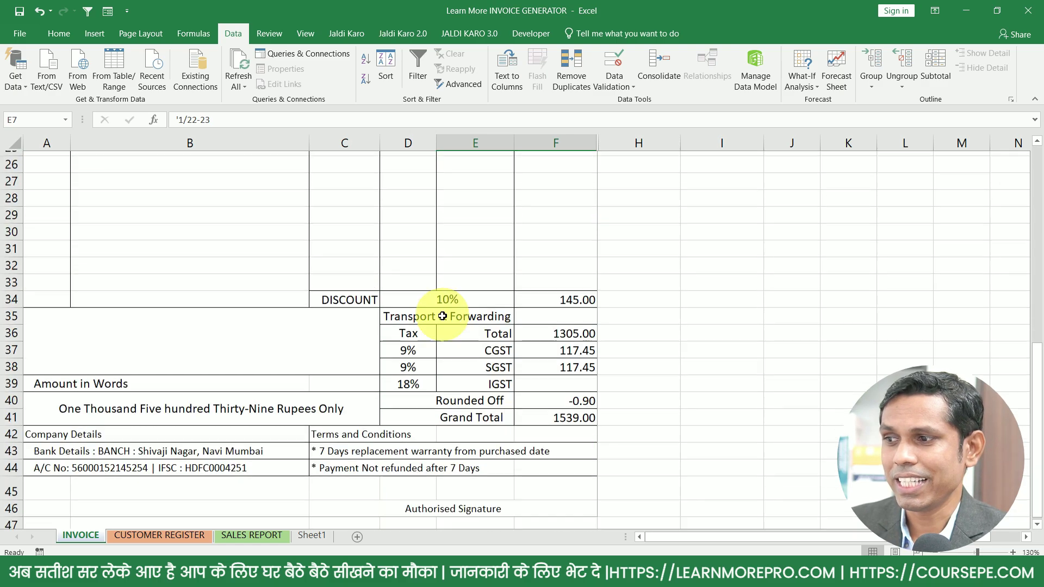
{"action": "scroll", "coordinate": [446, 308], "scroll_direction": "up", "scroll_amount": 1}
{"action": "scroll", "coordinate": [443, 310], "scroll_direction": "up", "scroll_amount": 6}
{"action": "scroll", "coordinate": [438, 322], "scroll_direction": "up", "scroll_amount": 4}
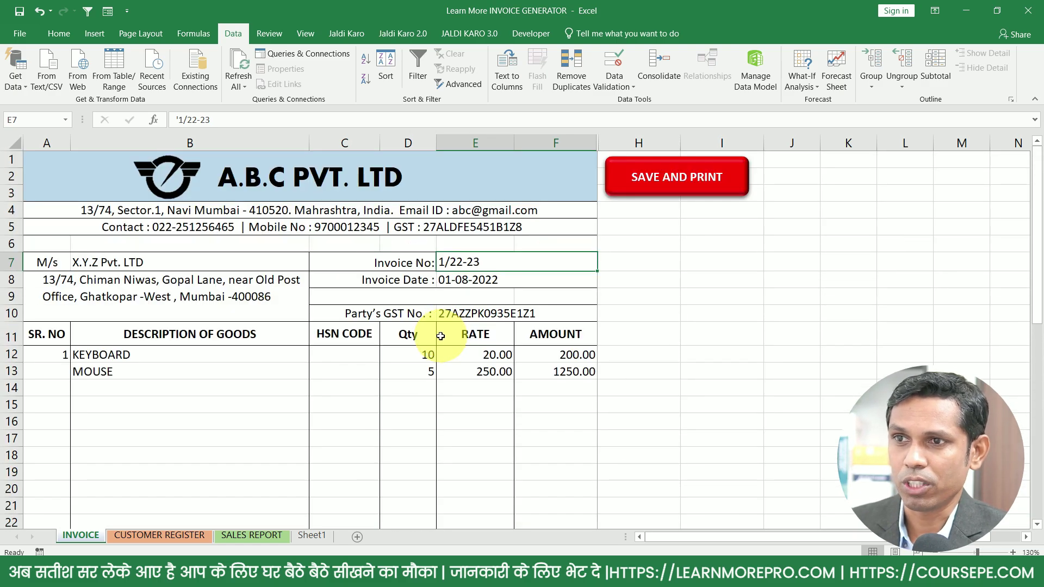
{"action": "left_click", "coordinate": [661, 181]}
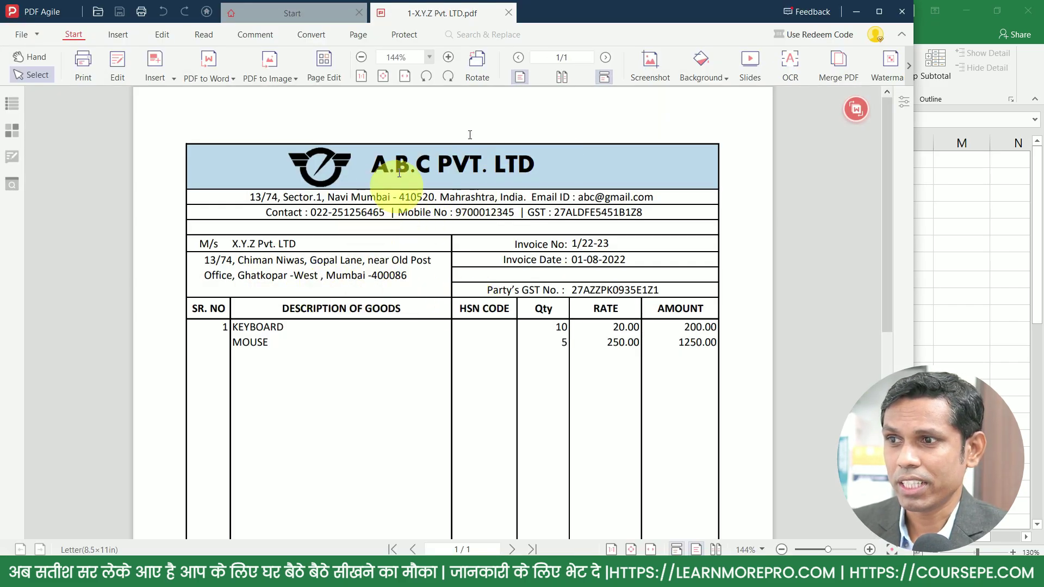
Scroll through the exported 1-X.Y.Z Pvt. LTD PDF and close PDF Agile.
{"action": "scroll", "coordinate": [521, 259], "scroll_direction": "down", "scroll_amount": 1}
{"action": "scroll", "coordinate": [519, 256], "scroll_direction": "down", "scroll_amount": 5}
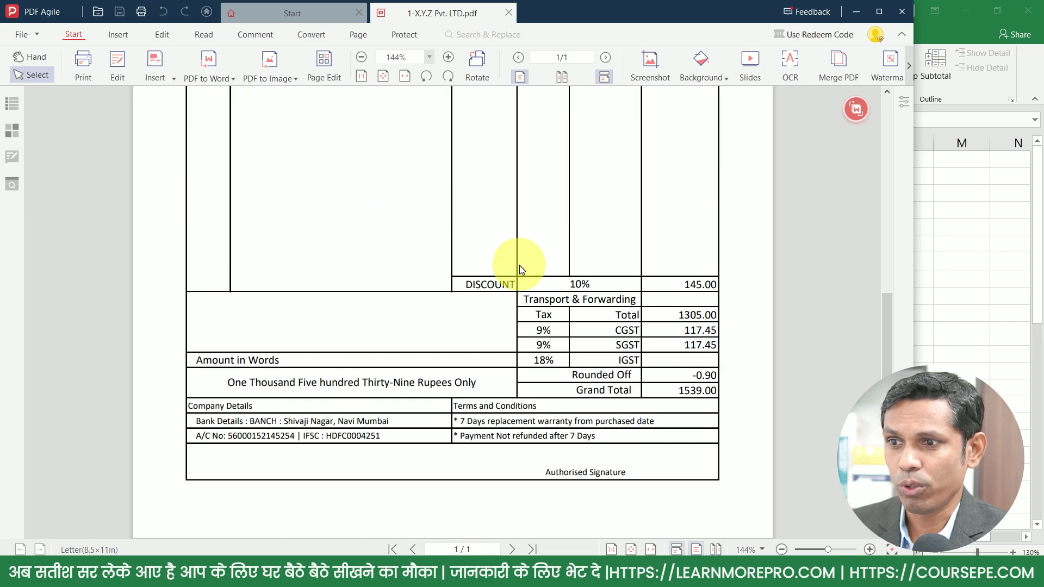
{"action": "scroll", "coordinate": [587, 353], "scroll_direction": "up", "scroll_amount": 5}
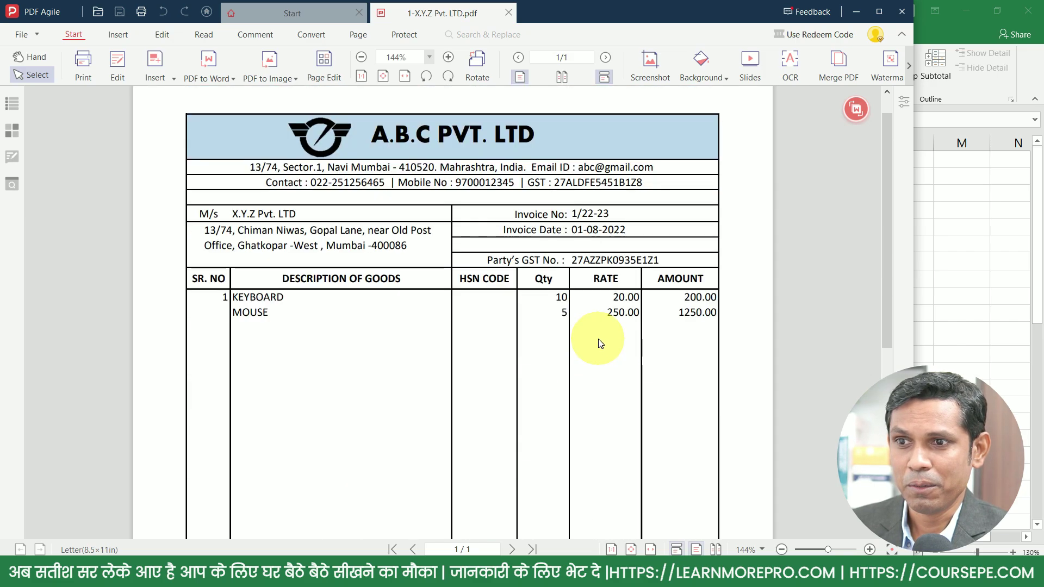
{"action": "scroll", "coordinate": [594, 345], "scroll_direction": "down", "scroll_amount": 5}
{"action": "scroll", "coordinate": [595, 345], "scroll_direction": "up", "scroll_amount": 2}
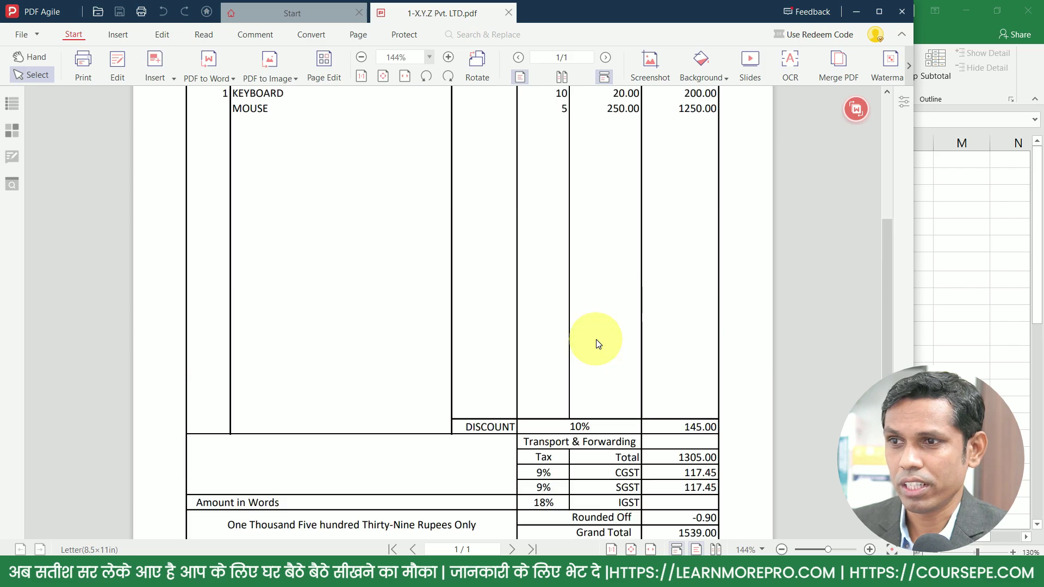
{"action": "scroll", "coordinate": [594, 345], "scroll_direction": "up", "scroll_amount": 3}
{"action": "left_click", "coordinate": [902, 12]}
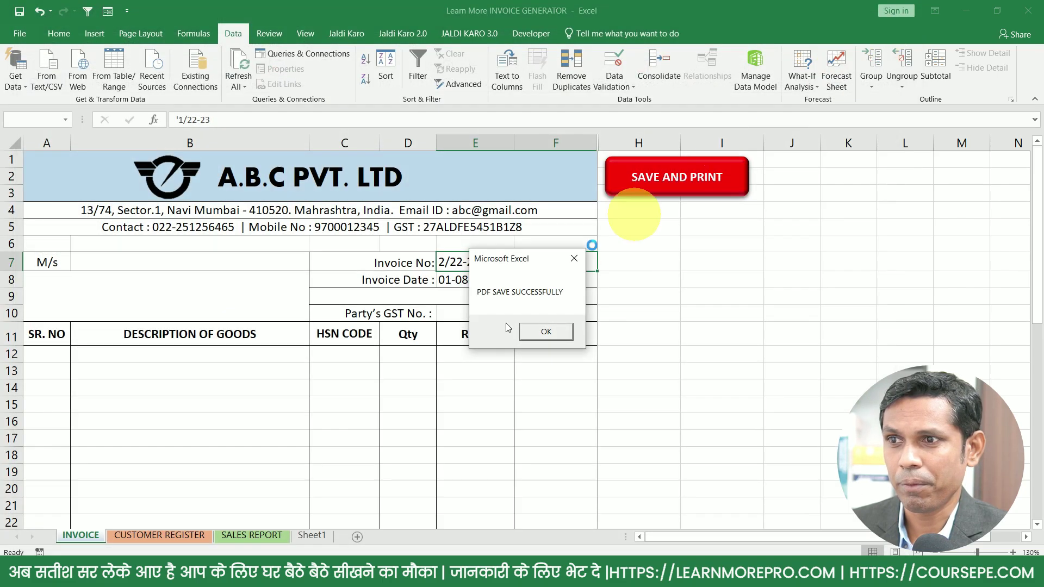
Dismiss the confirmation, check the logged X.Y.Z Pvt. LTD sale on SALES REPORT, and open its invoice link.
{"action": "left_click", "coordinate": [536, 331]}
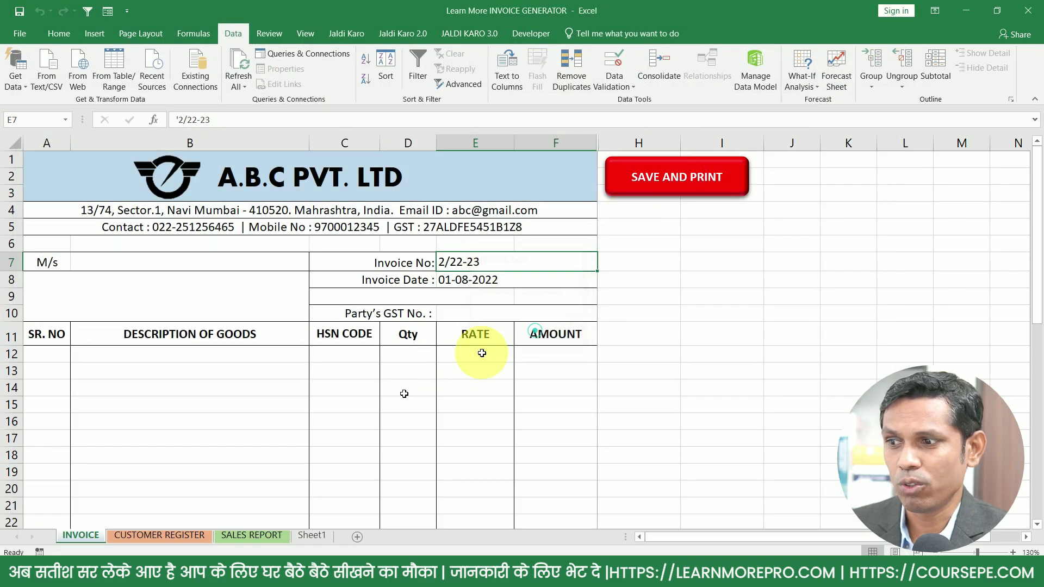
{"action": "left_click", "coordinate": [272, 538]}
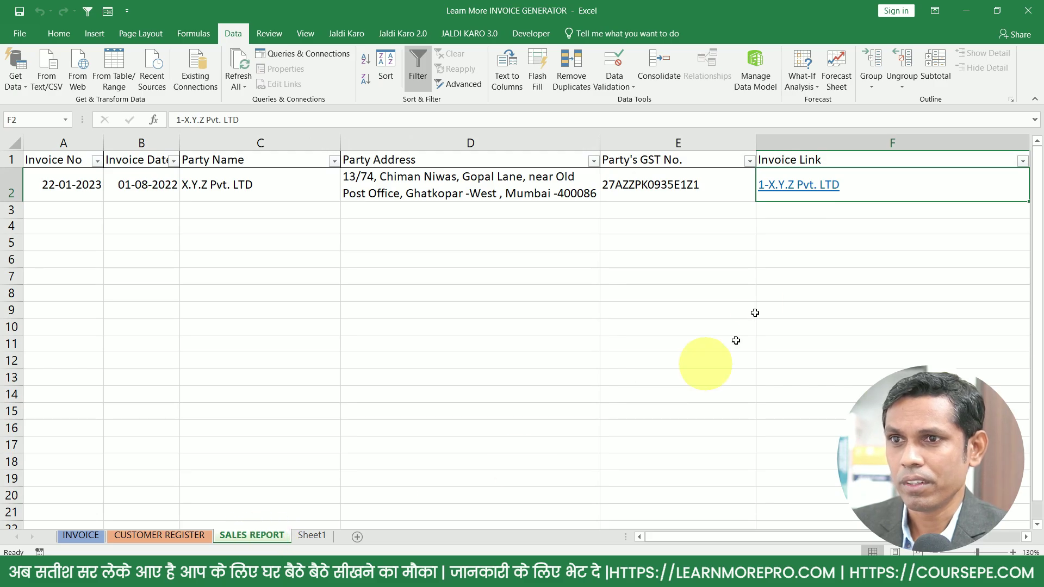
{"action": "key", "text": "Home"}
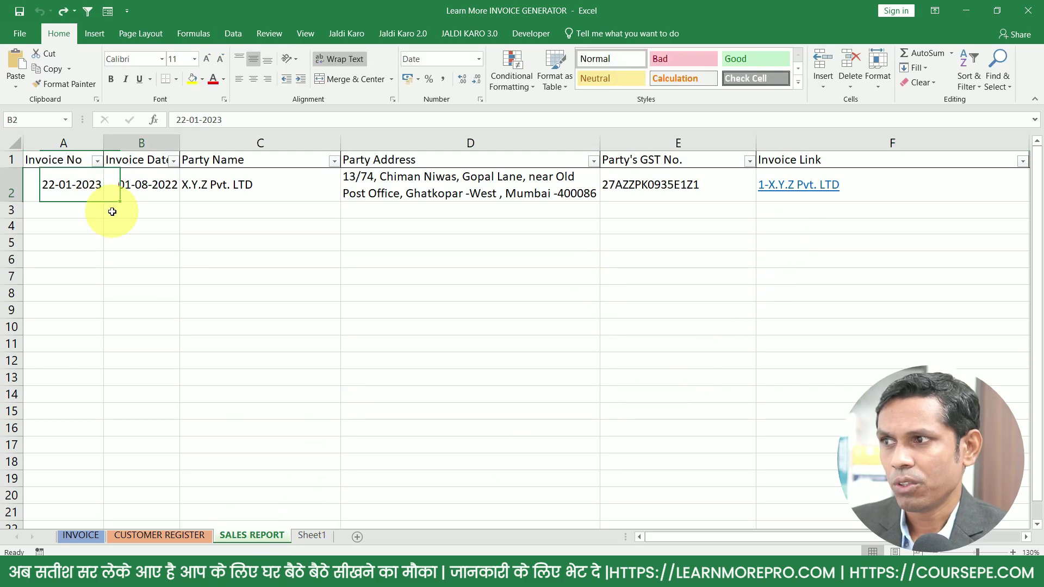
{"action": "key", "text": "Right"}
{"action": "key", "text": "Right"}
{"action": "key", "text": "Right"}
{"action": "key", "text": "Right"}
{"action": "key", "text": "Right"}
{"action": "key", "text": "Right"}
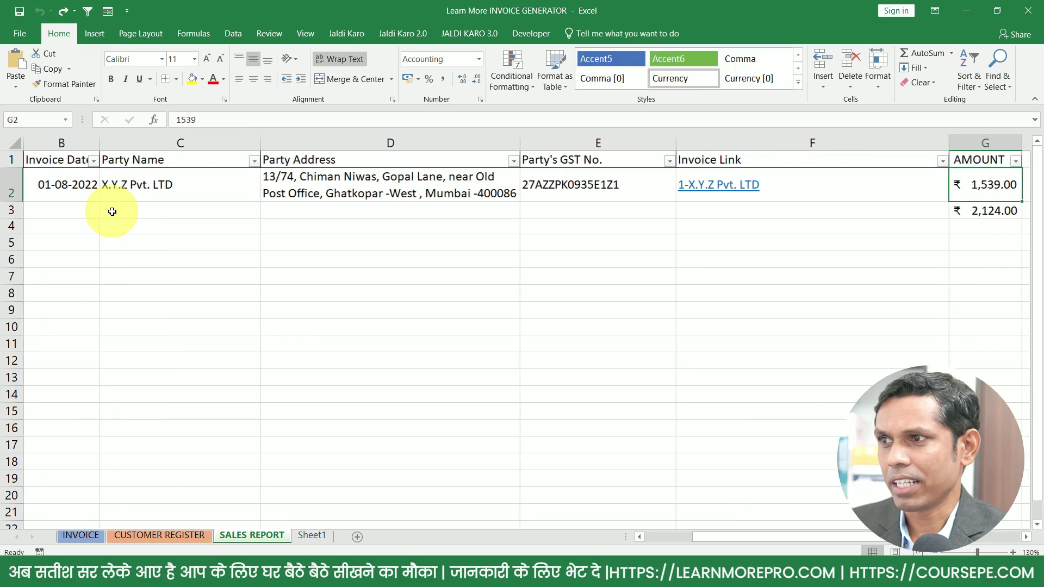
{"action": "left_click", "coordinate": [598, 185]}
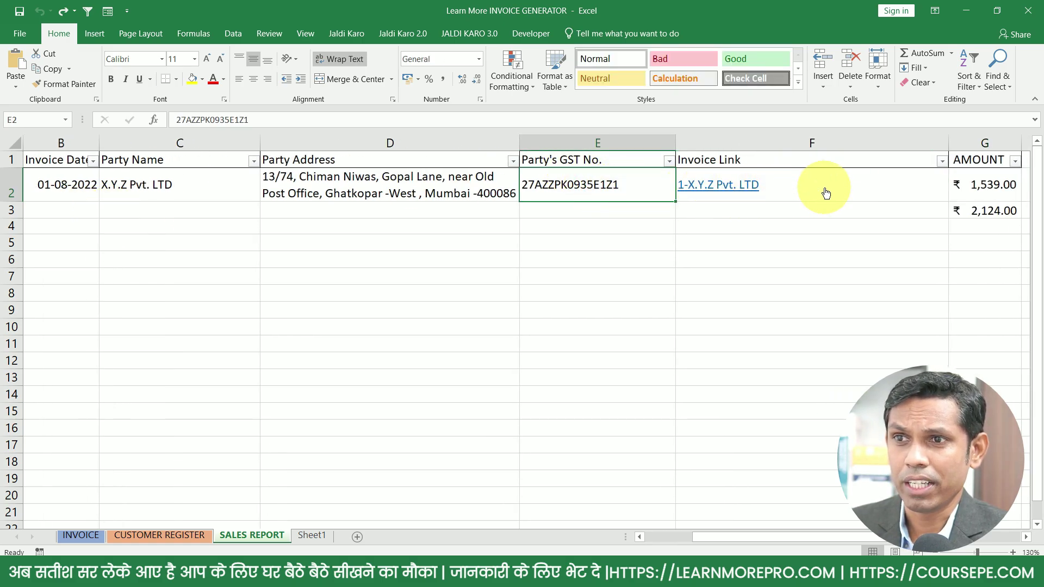
{"action": "left_click", "coordinate": [737, 187]}
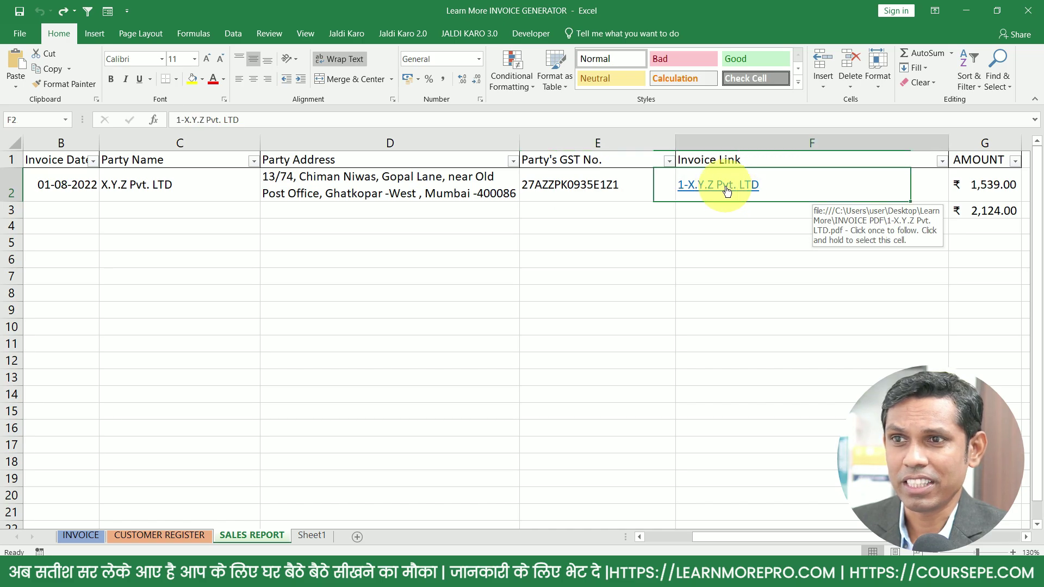
{"action": "left_click", "coordinate": [578, 373]}
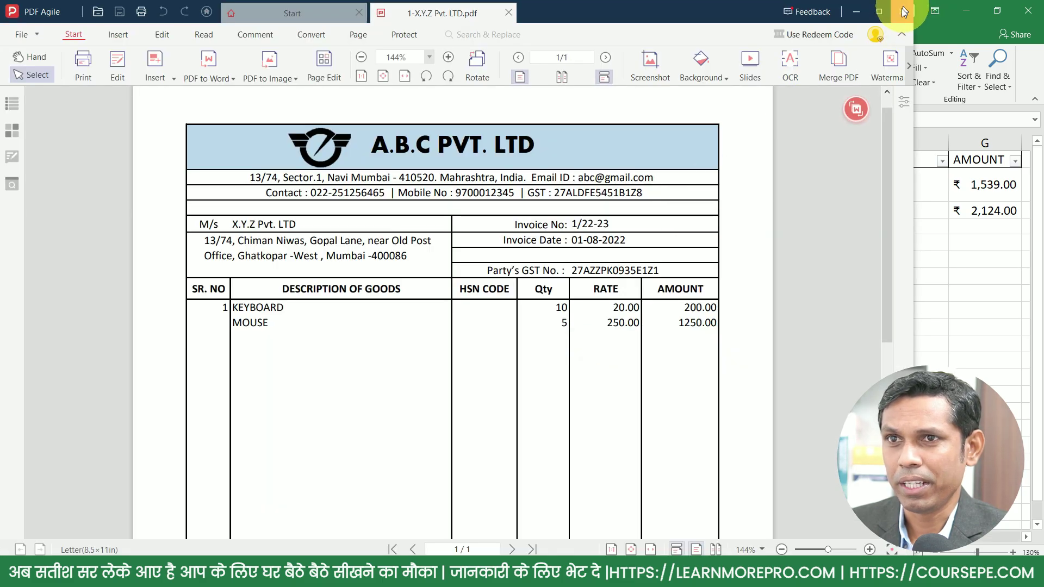
Close the PDF and clear the logged sale rows and the 1,539.00 and 2,124.00 amounts from SALES REPORT.
{"action": "left_click", "coordinate": [902, 11]}
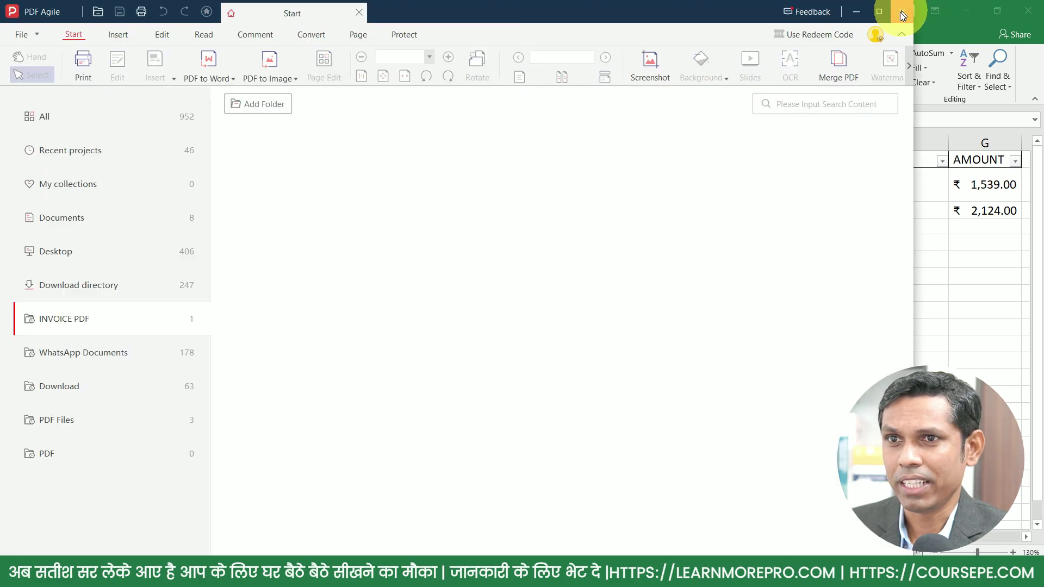
{"action": "left_click", "coordinate": [979, 210]}
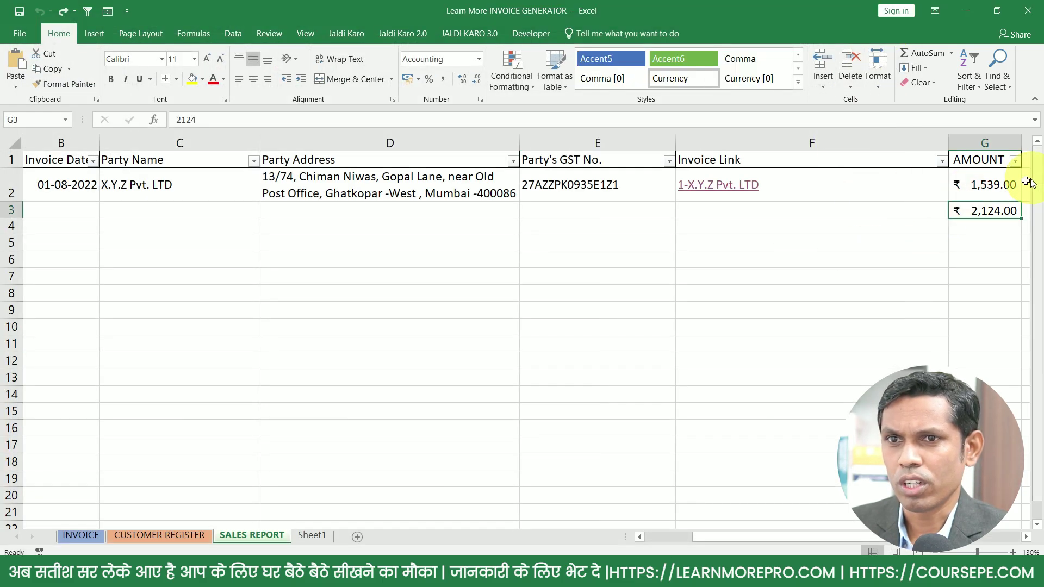
{"action": "key", "text": "Delete"}
{"action": "left_click", "coordinate": [990, 185]}
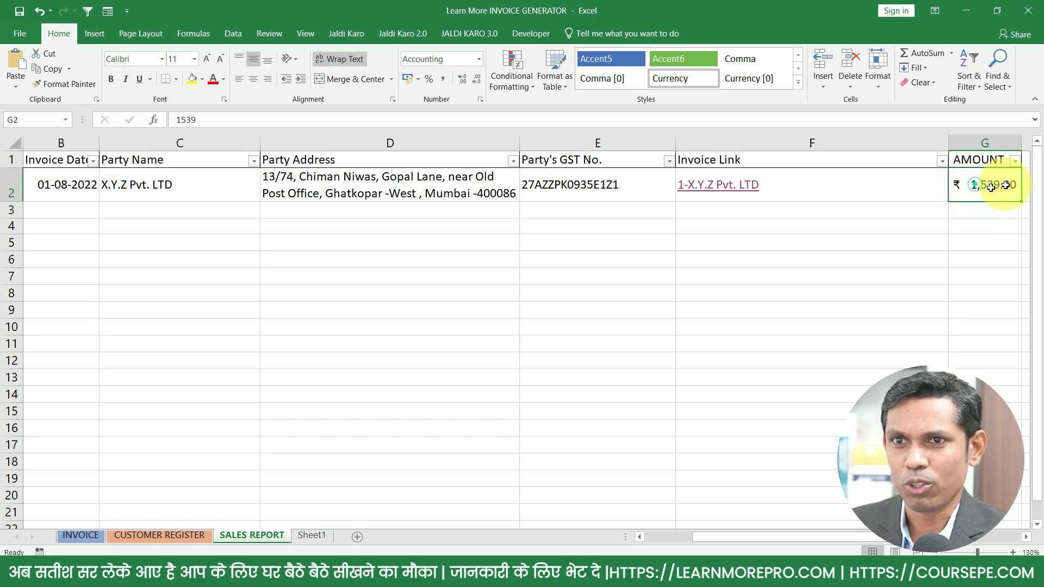
{"action": "left_click_drag", "start_coordinate": [991, 196], "coordinate": [2, 209]}
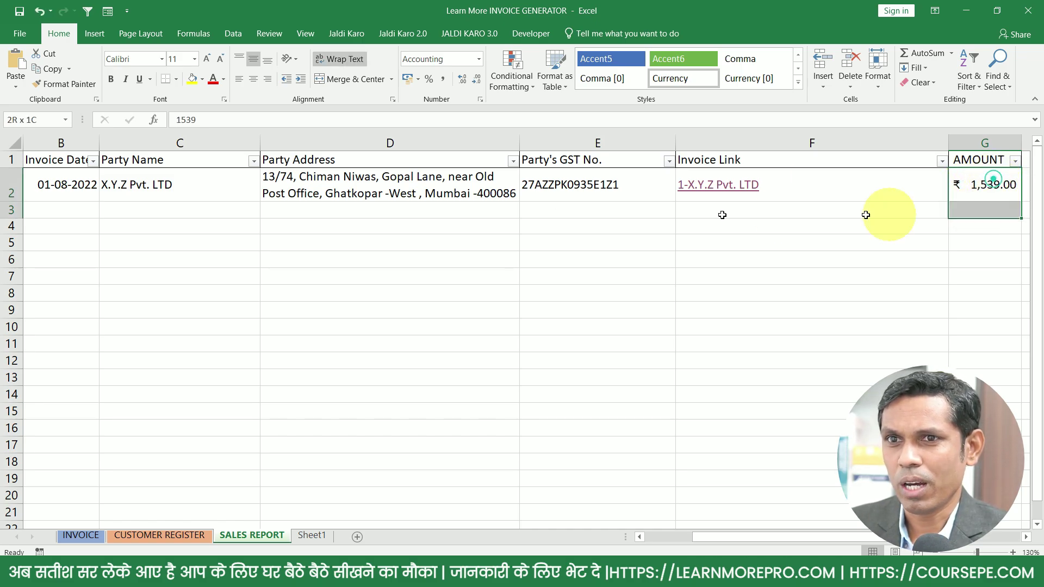
{"action": "key", "text": "Delete"}
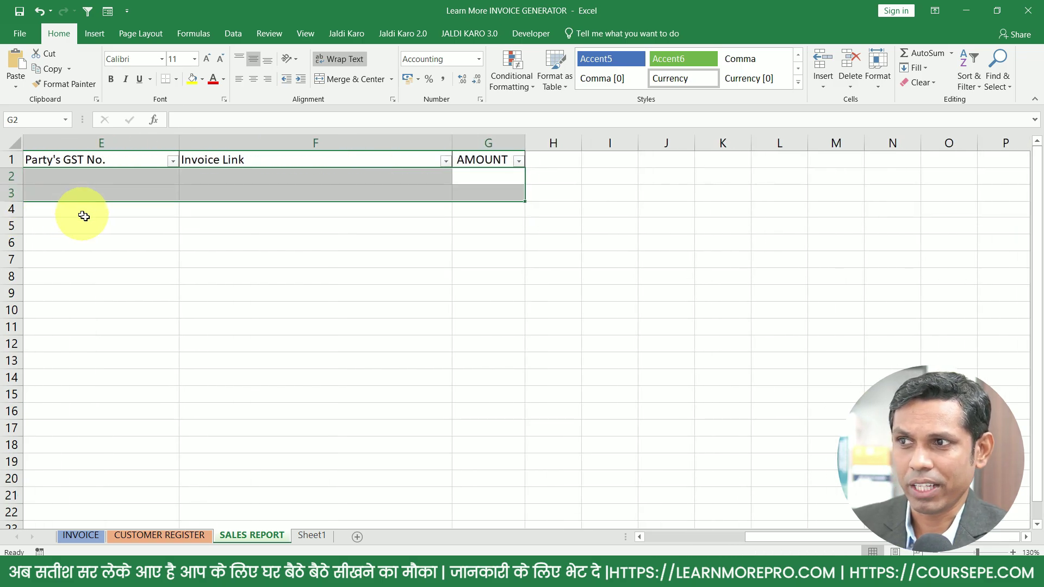
{"action": "left_click_drag", "start_coordinate": [268, 259], "coordinate": [55, 259]}
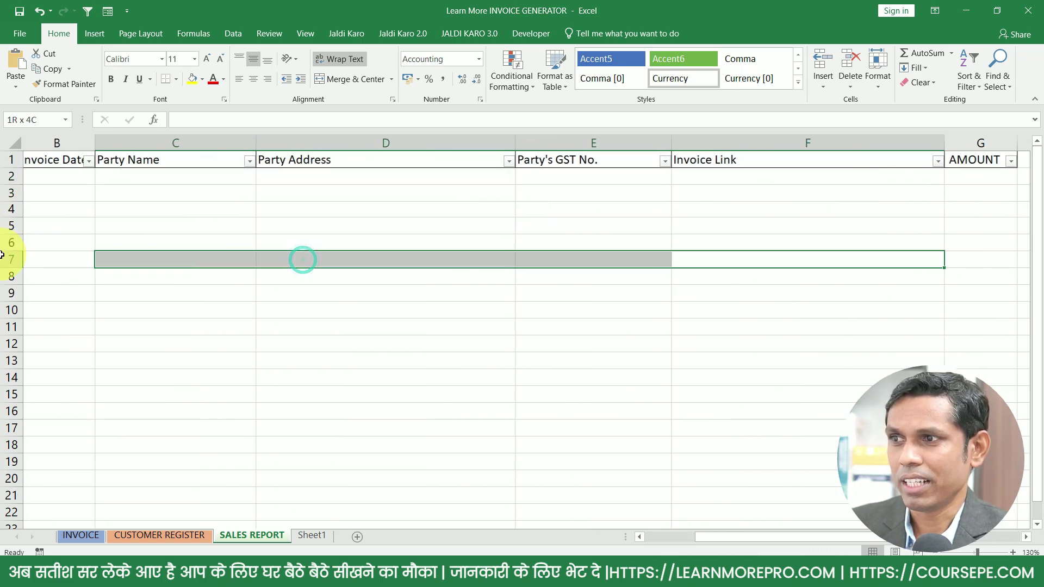
{"action": "left_click_drag", "start_coordinate": [64, 176], "coordinate": [886, 339]}
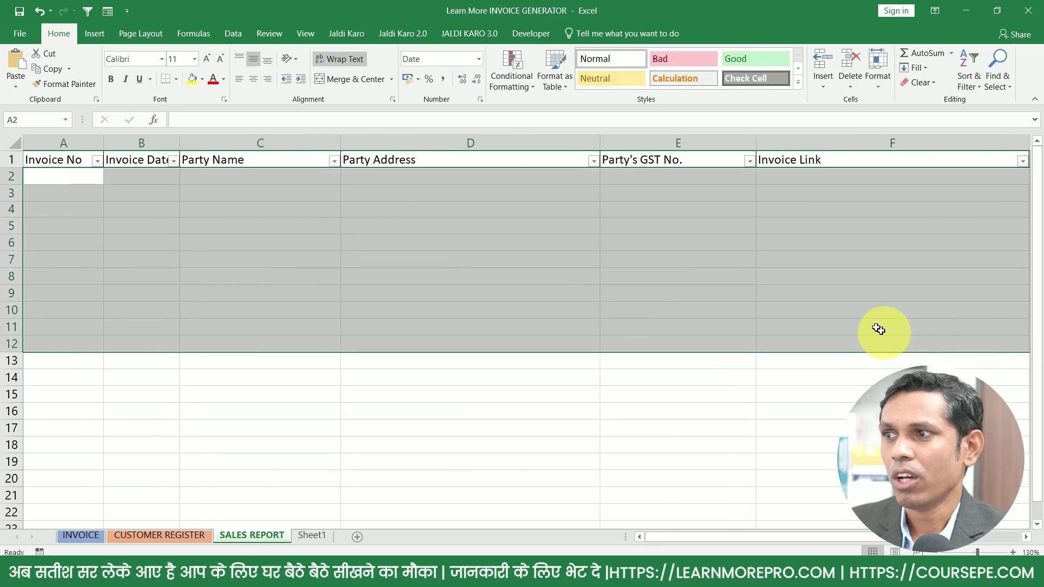
Look over the customer records in CUSTOMER REGISTER, then return to the INVOICE sheet.
{"action": "left_click", "coordinate": [191, 539]}
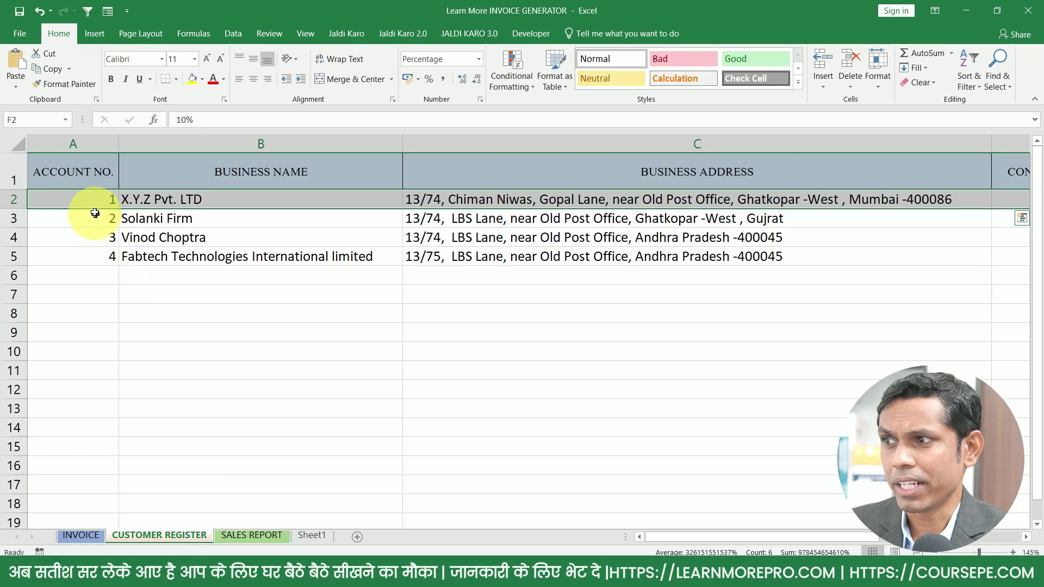
{"action": "left_click_drag", "start_coordinate": [92, 205], "coordinate": [900, 298]}
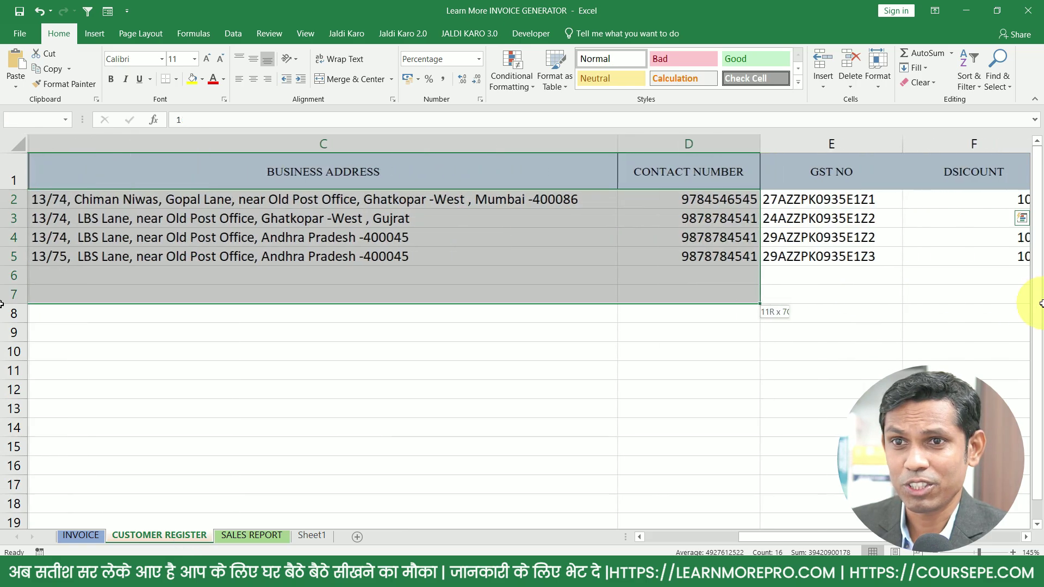
{"action": "left_click_drag", "start_coordinate": [900, 297], "coordinate": [452, 390]}
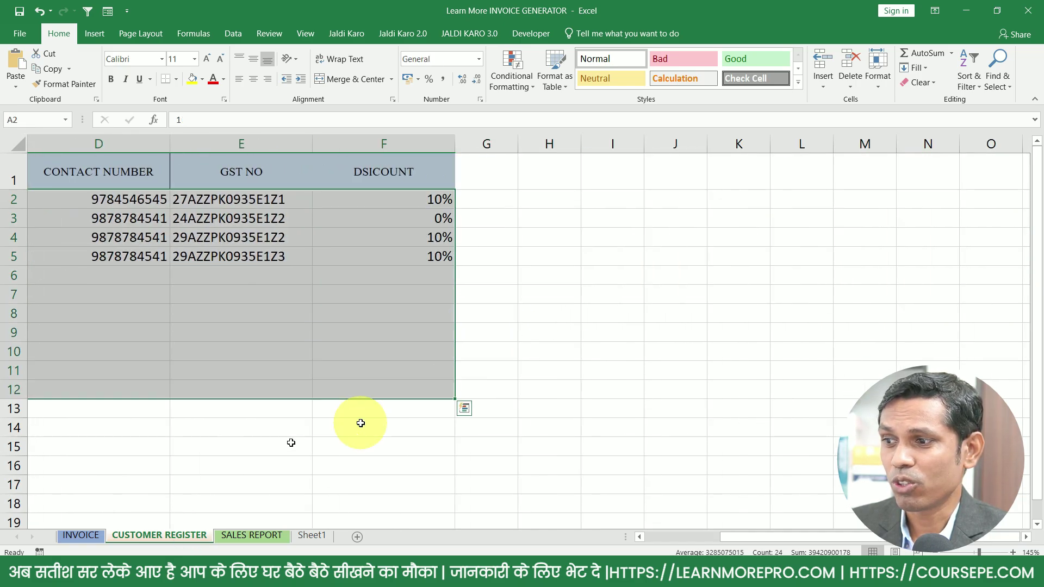
{"action": "left_click", "coordinate": [281, 430]}
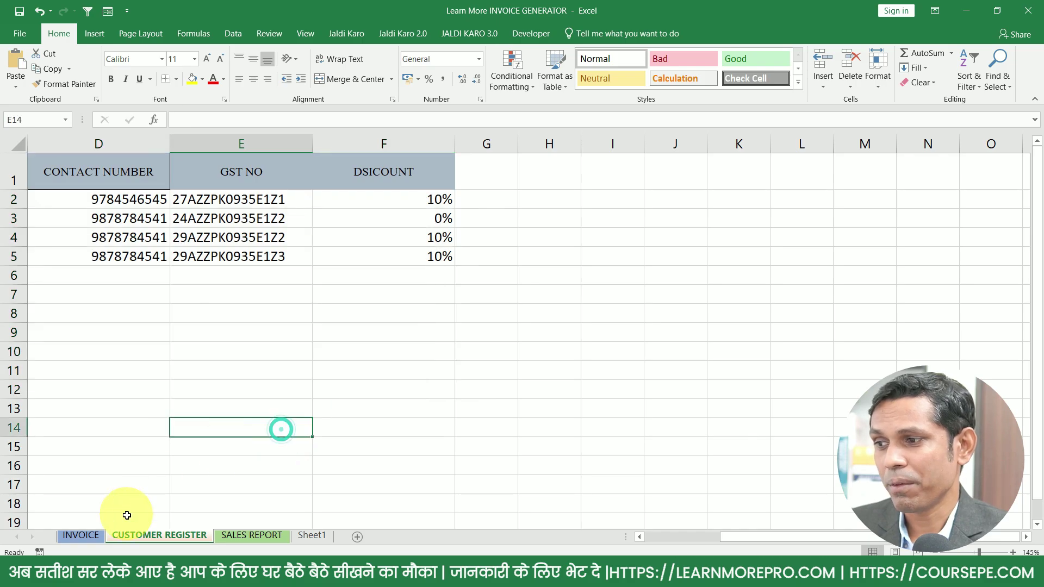
{"action": "left_click", "coordinate": [79, 536]}
Pick customer account 3 from the B7 dropdown so its address and GST No. fill in.
{"action": "left_click", "coordinate": [167, 177]}
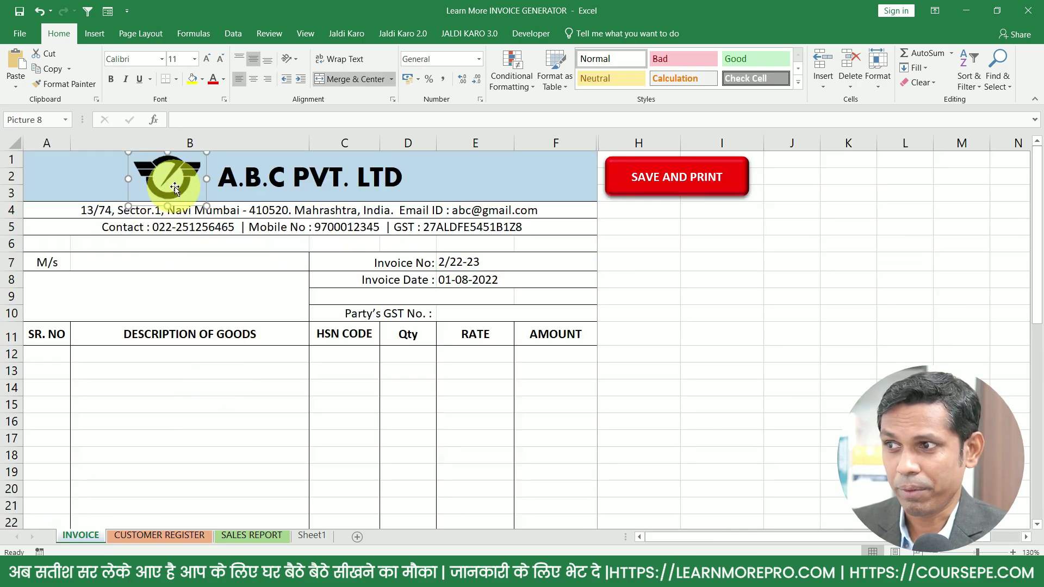
{"action": "scroll", "coordinate": [279, 343], "scroll_direction": "down", "scroll_amount": 4}
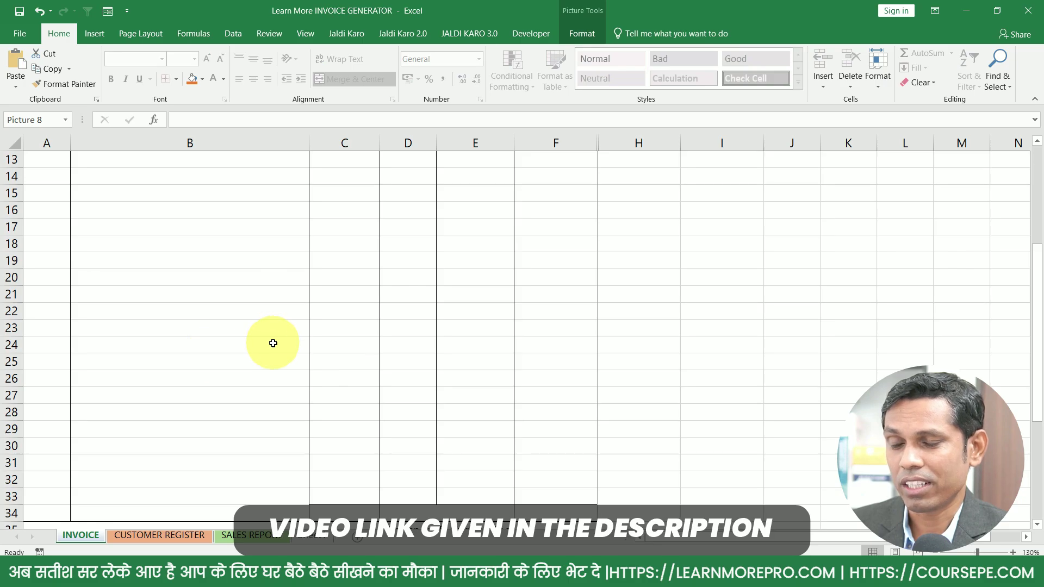
{"action": "scroll", "coordinate": [274, 343], "scroll_direction": "down", "scroll_amount": 3}
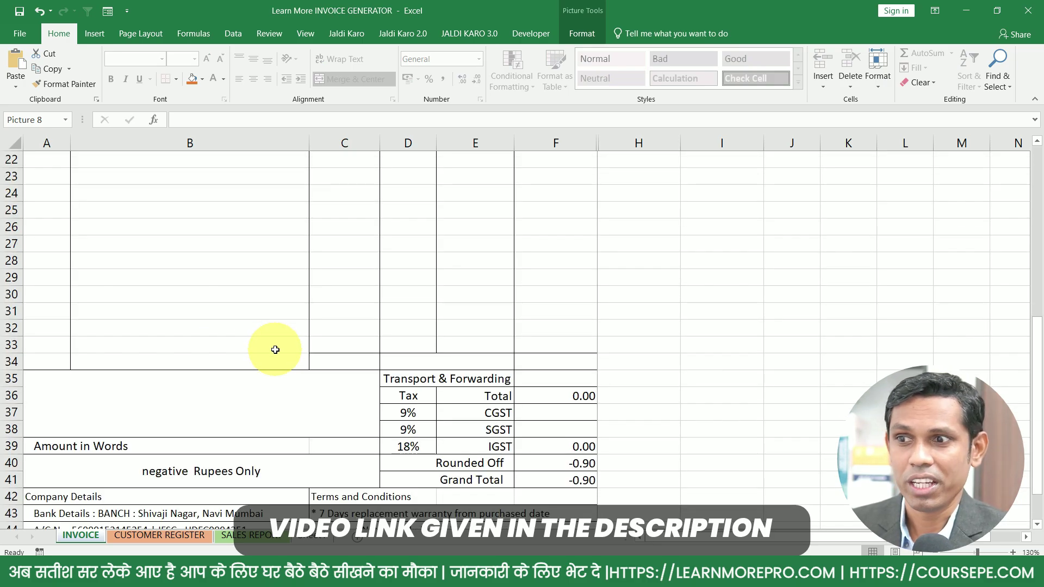
{"action": "scroll", "coordinate": [280, 359], "scroll_direction": "up", "scroll_amount": 4}
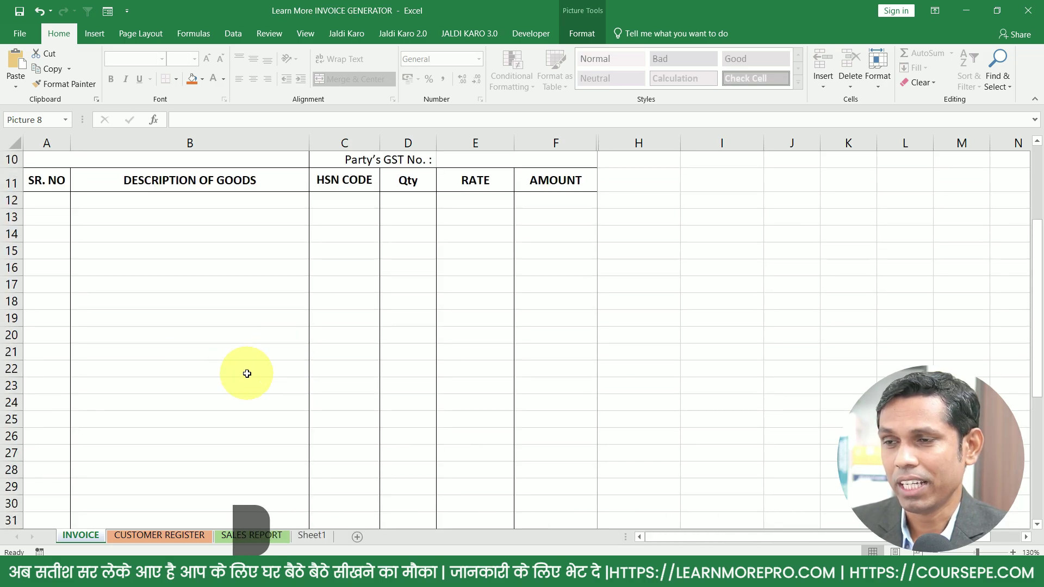
{"action": "scroll", "coordinate": [246, 372], "scroll_direction": "up", "scroll_amount": 3}
{"action": "scroll", "coordinate": [247, 372], "scroll_direction": "down", "scroll_amount": 3}
{"action": "scroll", "coordinate": [381, 364], "scroll_direction": "up", "scroll_amount": 3}
{"action": "key", "text": "Escape"}
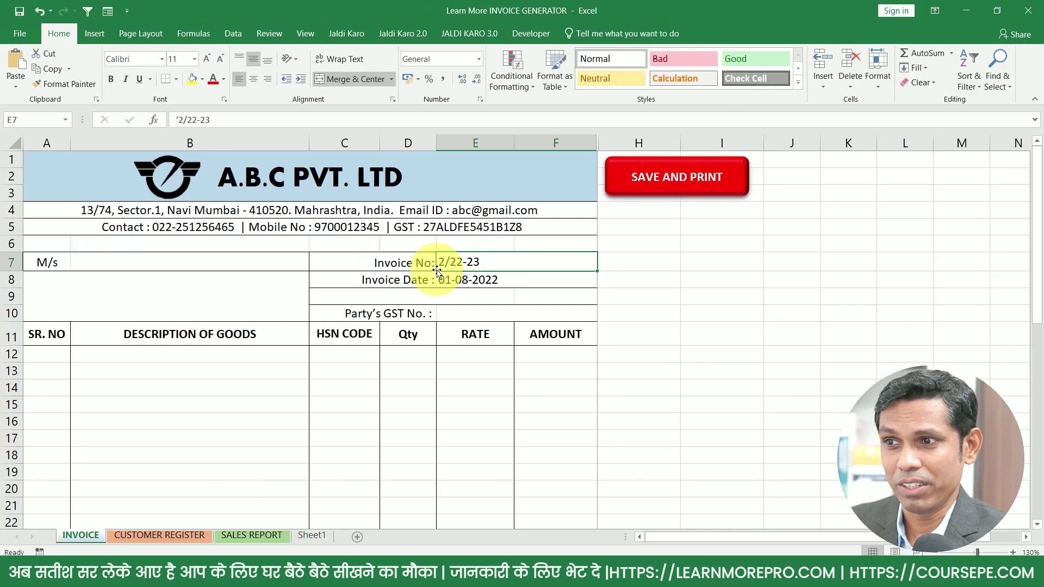
{"action": "left_click", "coordinate": [247, 262]}
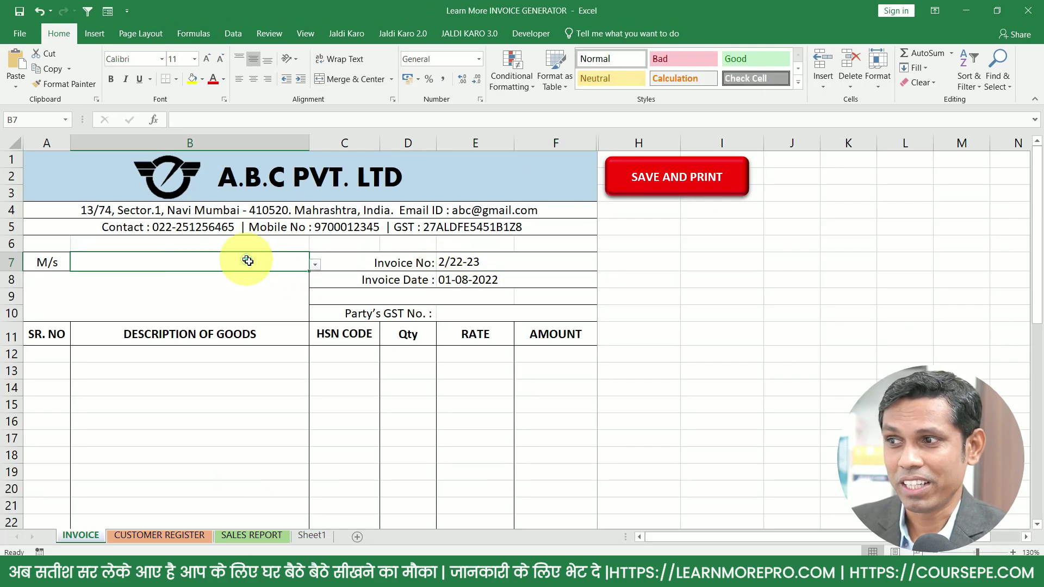
{"action": "left_click", "coordinate": [316, 264]}
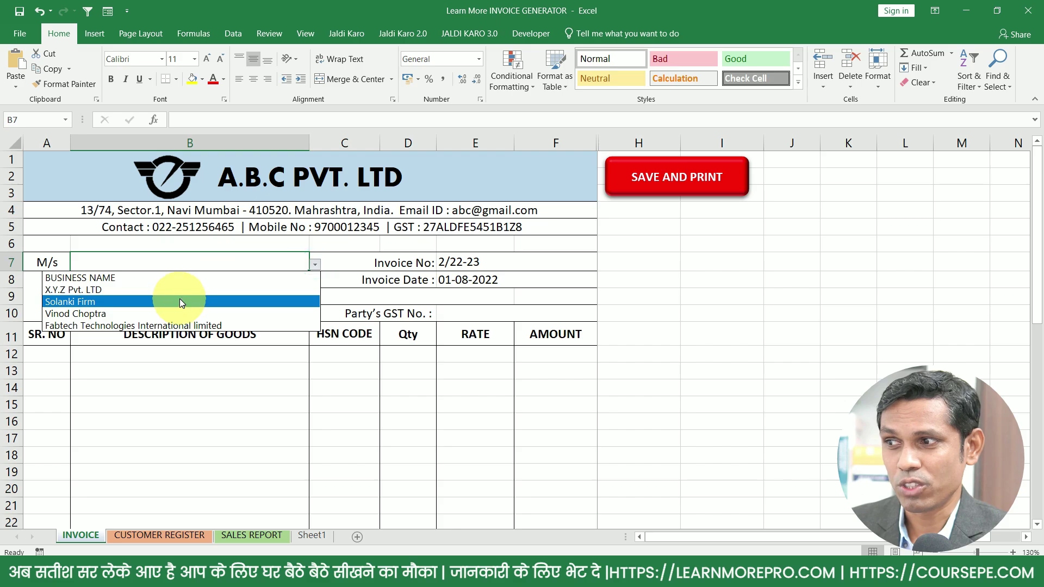
{"action": "left_click", "coordinate": [178, 311]}
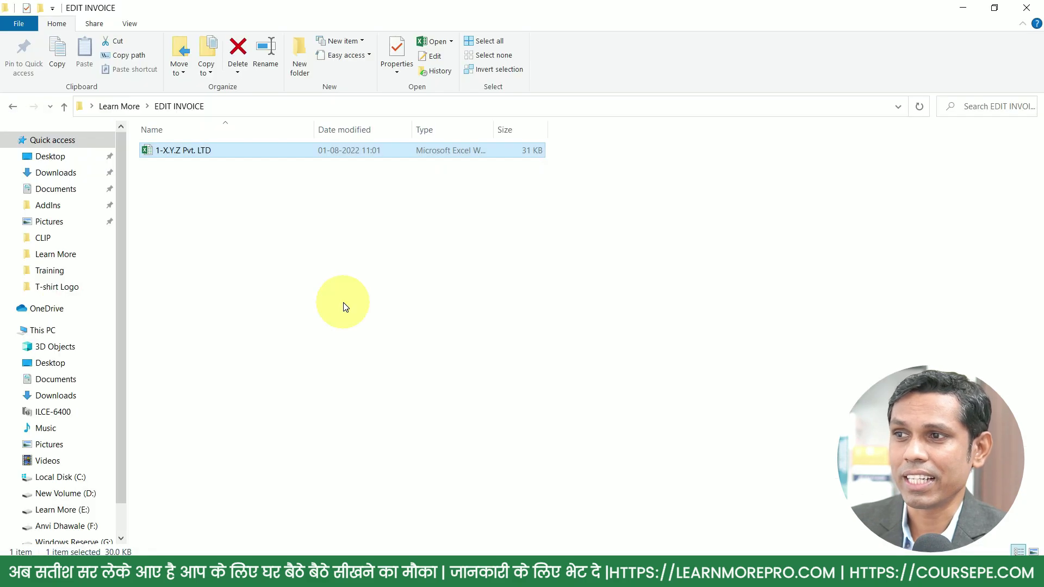
Open the EDIT INVOICE folder in File Explorer and bring its window to the front.
{"action": "left_click", "coordinate": [134, 106]}
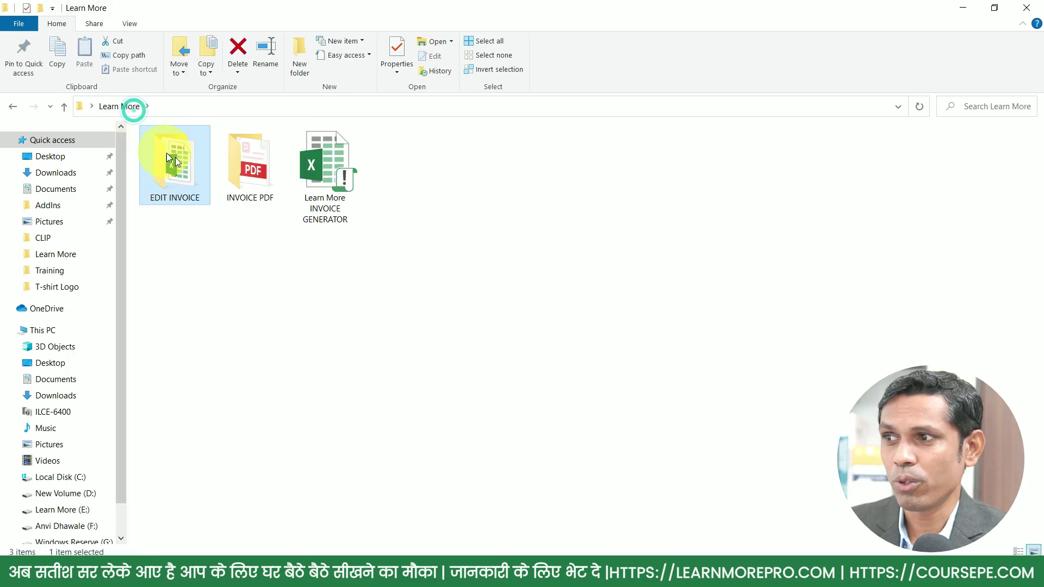
{"action": "double_click", "coordinate": [169, 167]}
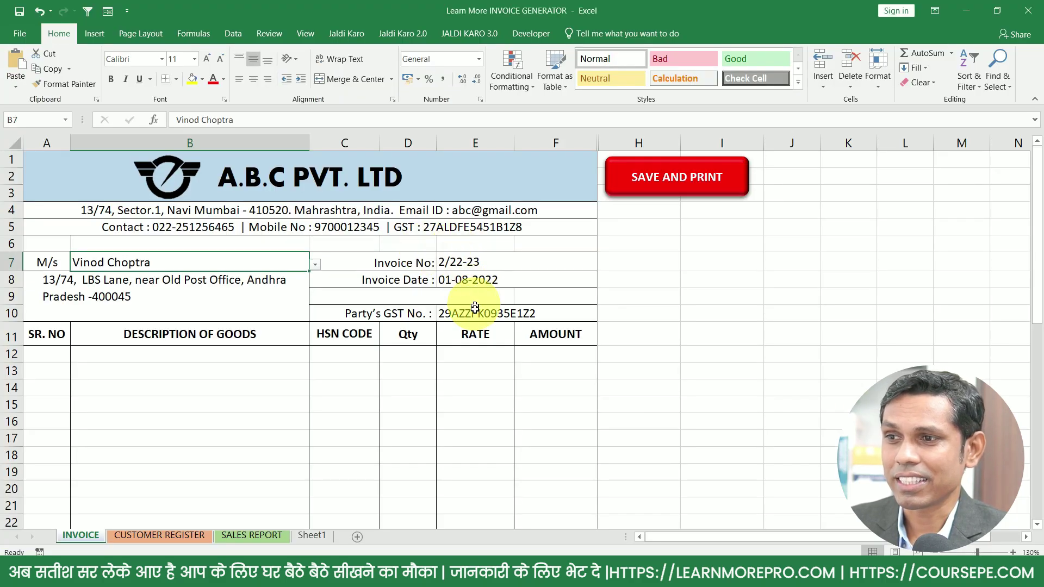
{"action": "left_click", "coordinate": [471, 316]}
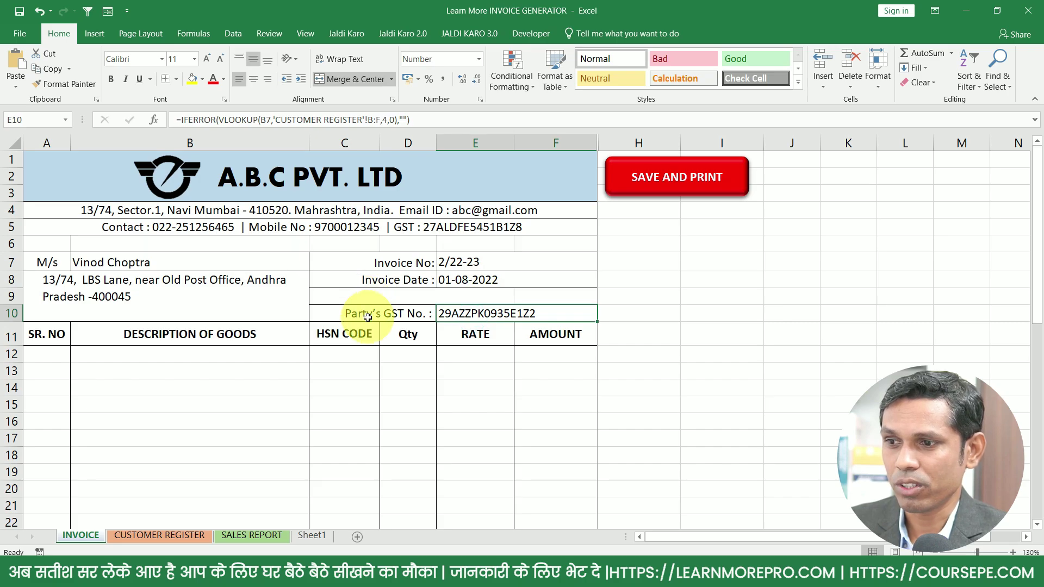
{"action": "key", "text": "alt+Tab"}
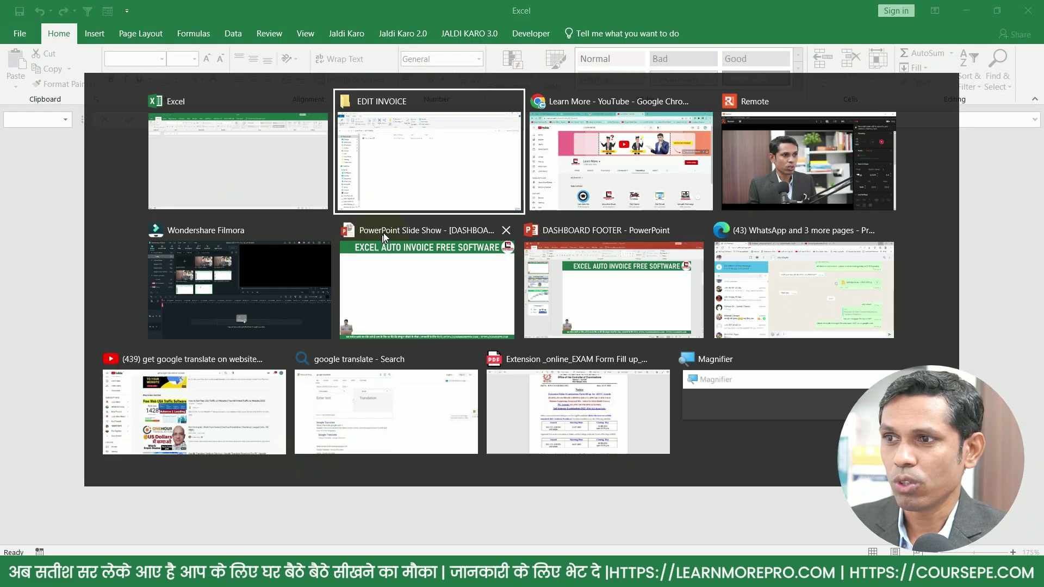
{"action": "left_click", "coordinate": [427, 170]}
Open the saved 1-X.Y.Z Pvt. LTD workbook and check its invoice fields.
{"action": "double_click", "coordinate": [205, 163]}
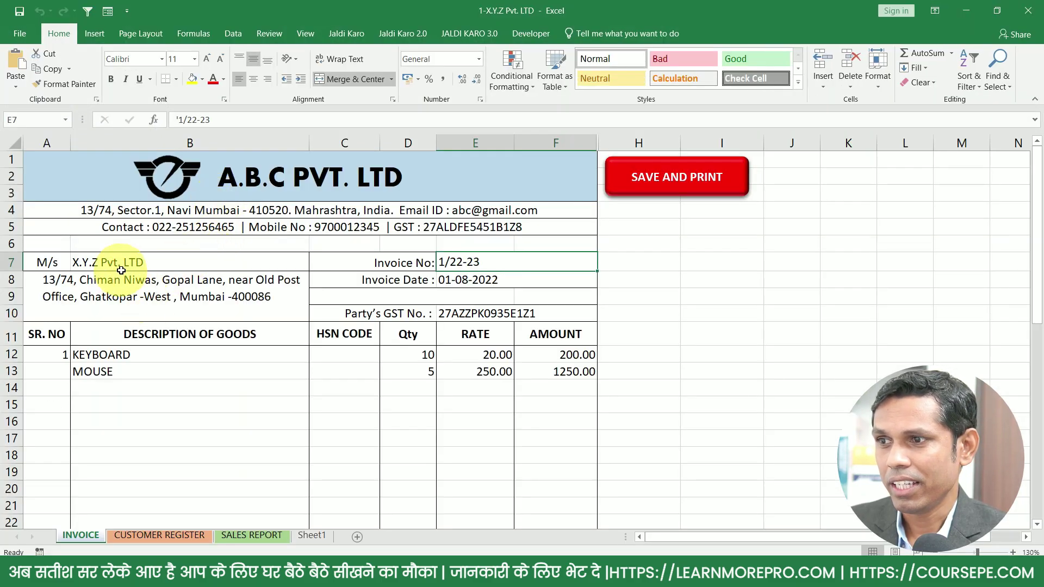
{"action": "scroll", "coordinate": [136, 294], "scroll_direction": "down", "scroll_amount": 4}
{"action": "scroll", "coordinate": [133, 291], "scroll_direction": "up", "scroll_amount": 2}
{"action": "scroll", "coordinate": [152, 299], "scroll_direction": "up", "scroll_amount": 2}
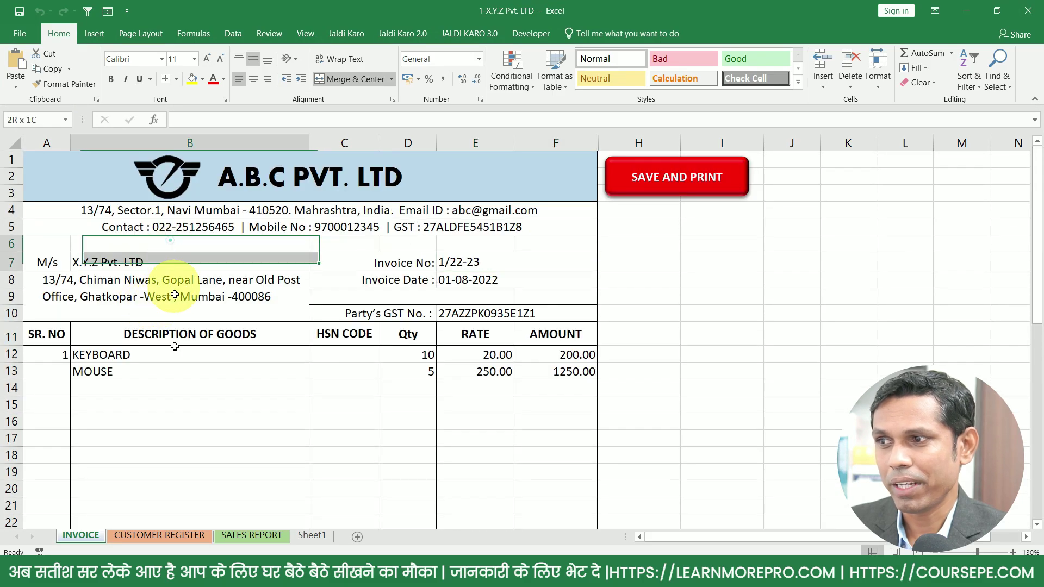
{"action": "left_click_drag", "start_coordinate": [163, 244], "coordinate": [46, 372]}
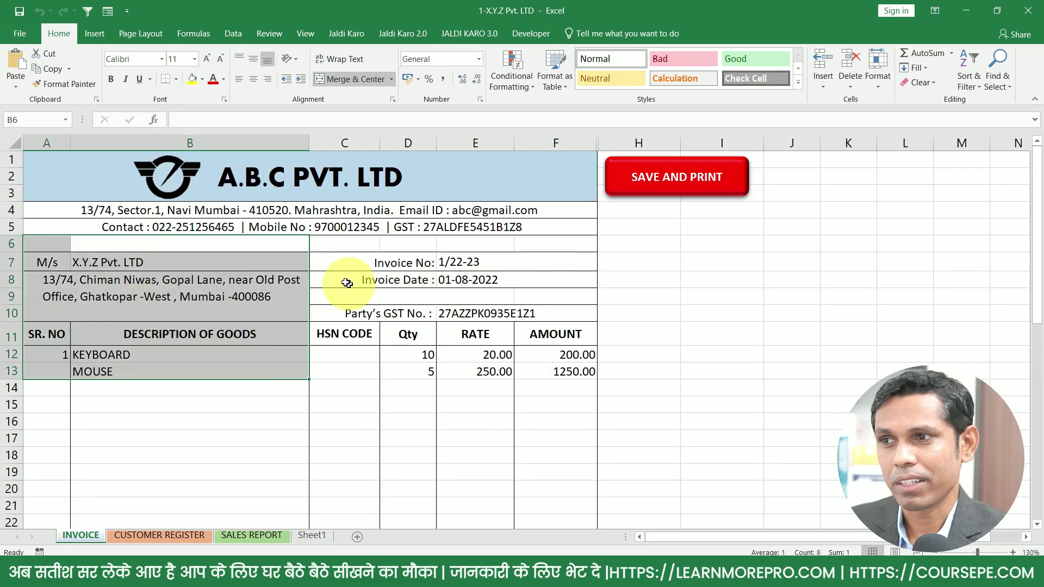
{"action": "left_click", "coordinate": [322, 267]}
Preview the invoice printout twice, then close the workbook.
{"action": "key", "text": "ctrl+p"}
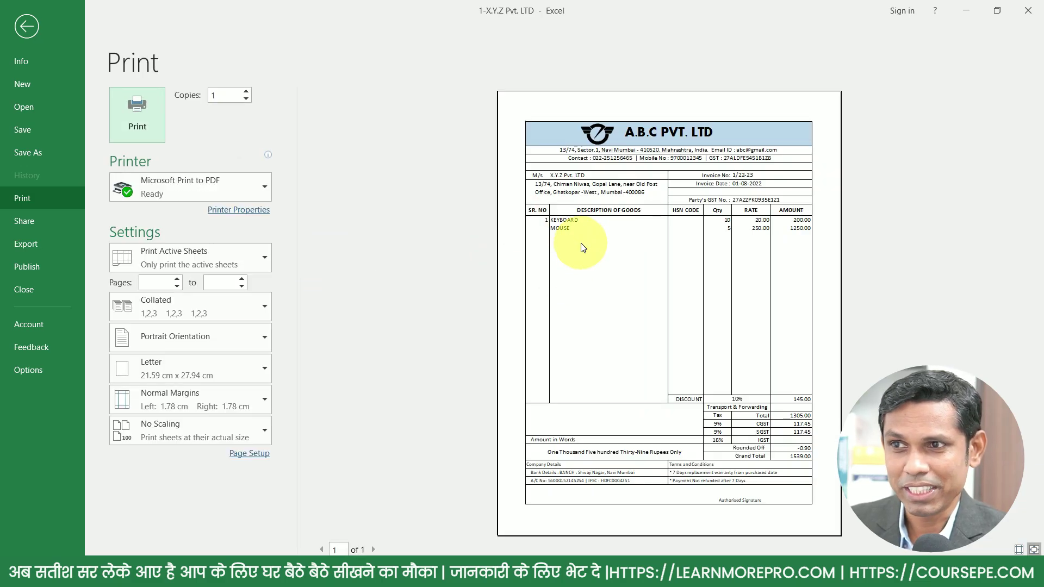
{"action": "key", "text": "Escape"}
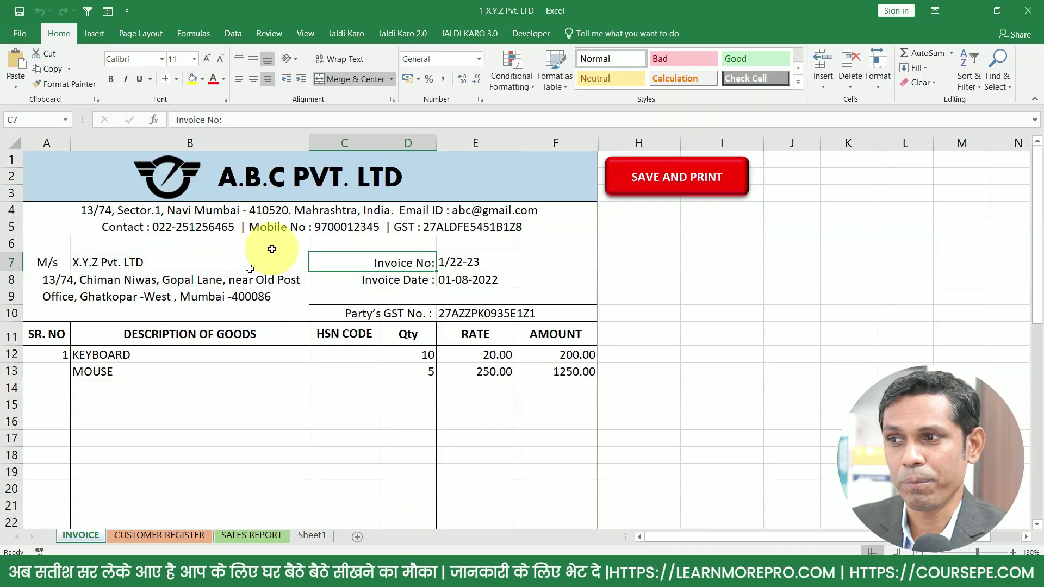
{"action": "left_click", "coordinate": [217, 297]}
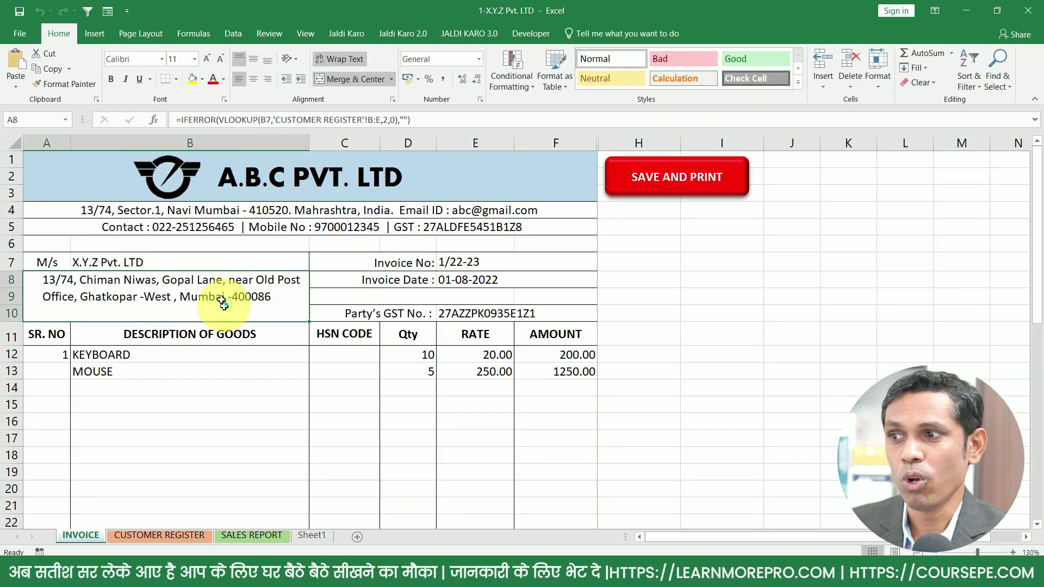
{"action": "key", "text": "ctrl+p"}
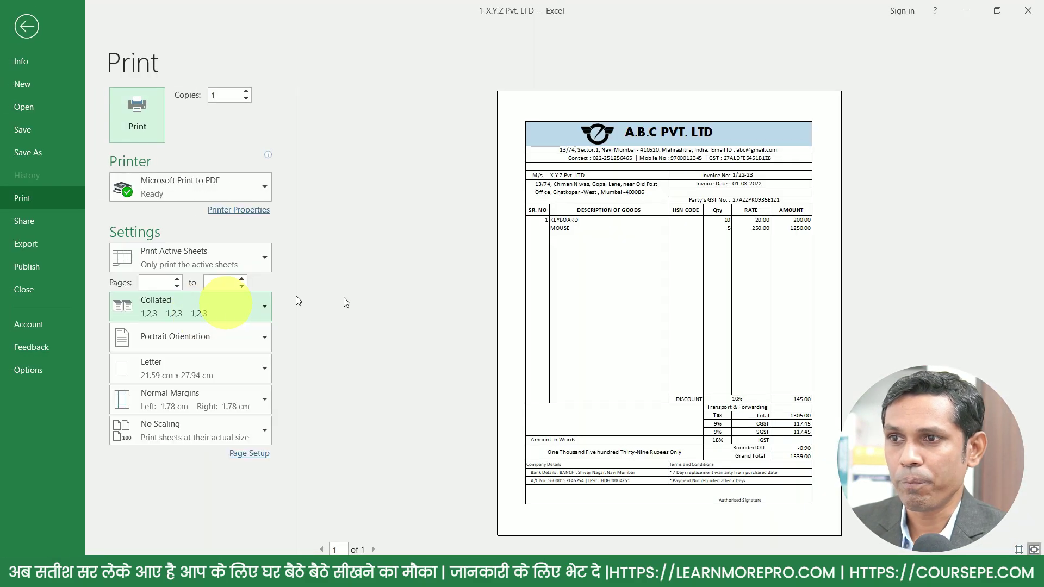
{"action": "key", "text": "Escape"}
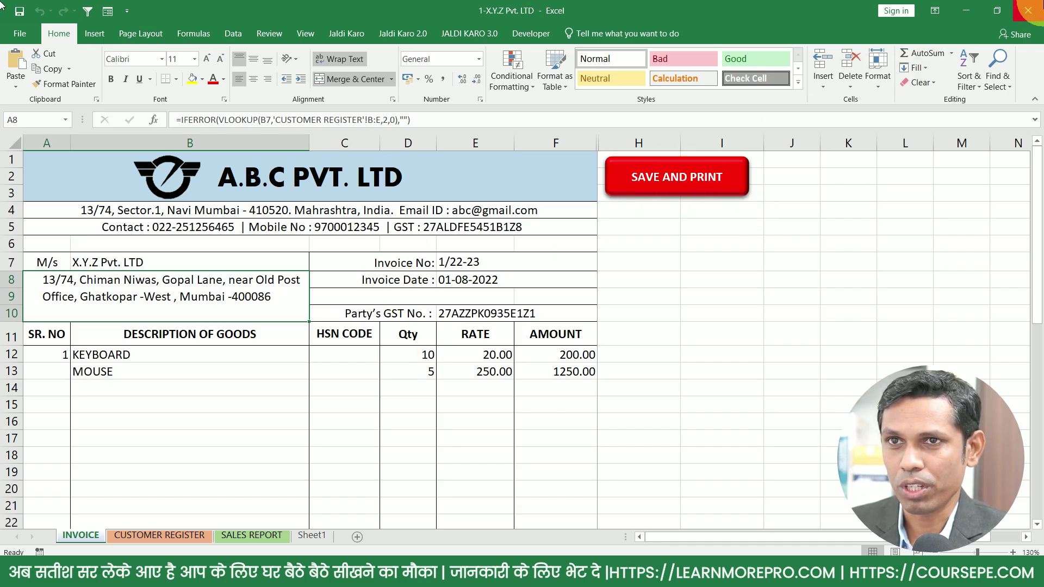
{"action": "left_click", "coordinate": [1028, 11]}
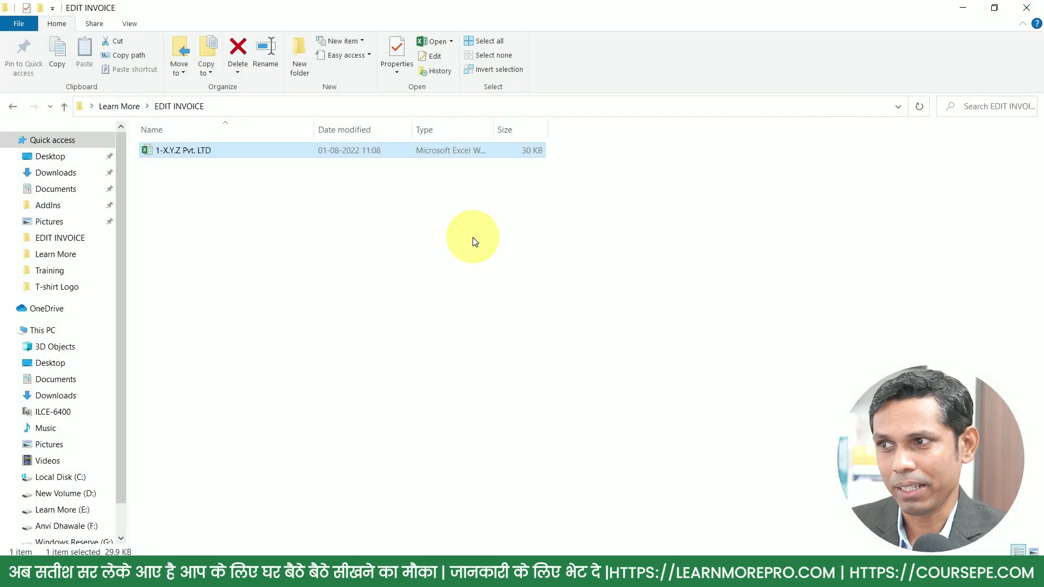
Browse between Learn More and the EDIT INVOICE folder, ending back in Learn More.
{"action": "left_click", "coordinate": [116, 106]}
{"action": "left_click", "coordinate": [320, 183]}
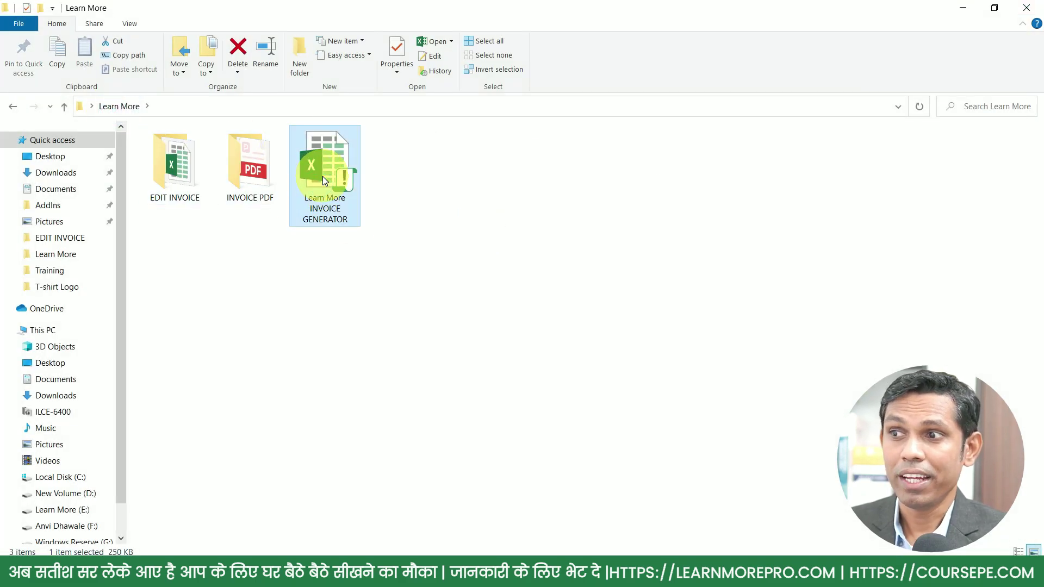
{"action": "mouse_move", "coordinate": [324, 175]}
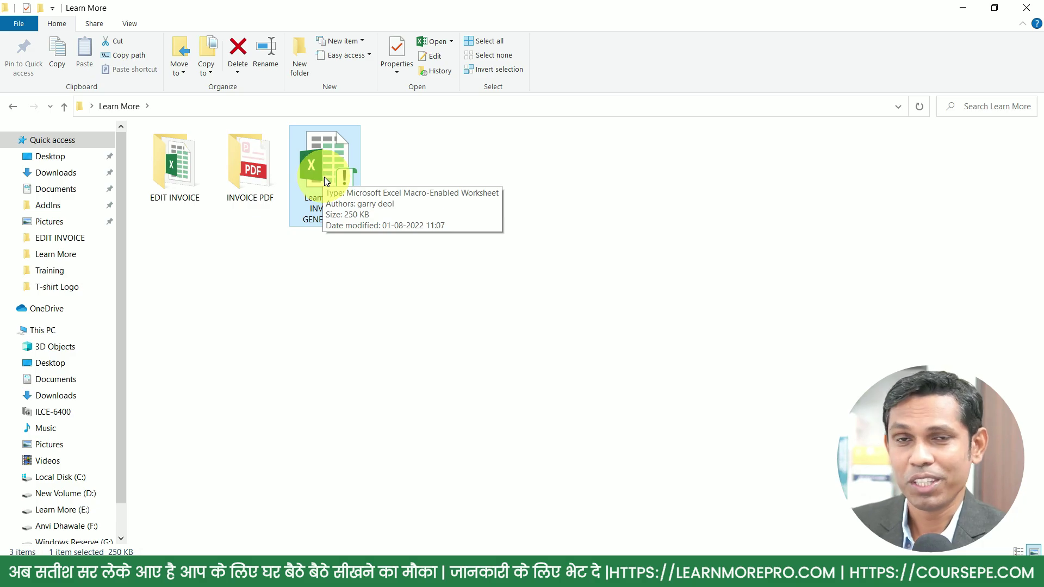
{"action": "left_click", "coordinate": [198, 184]}
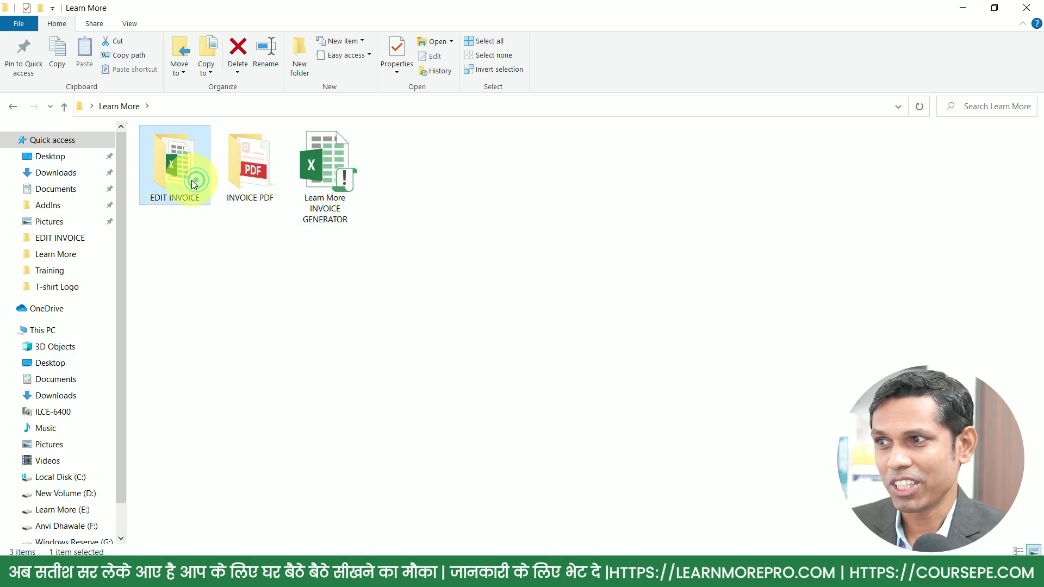
{"action": "left_click", "coordinate": [338, 177]}
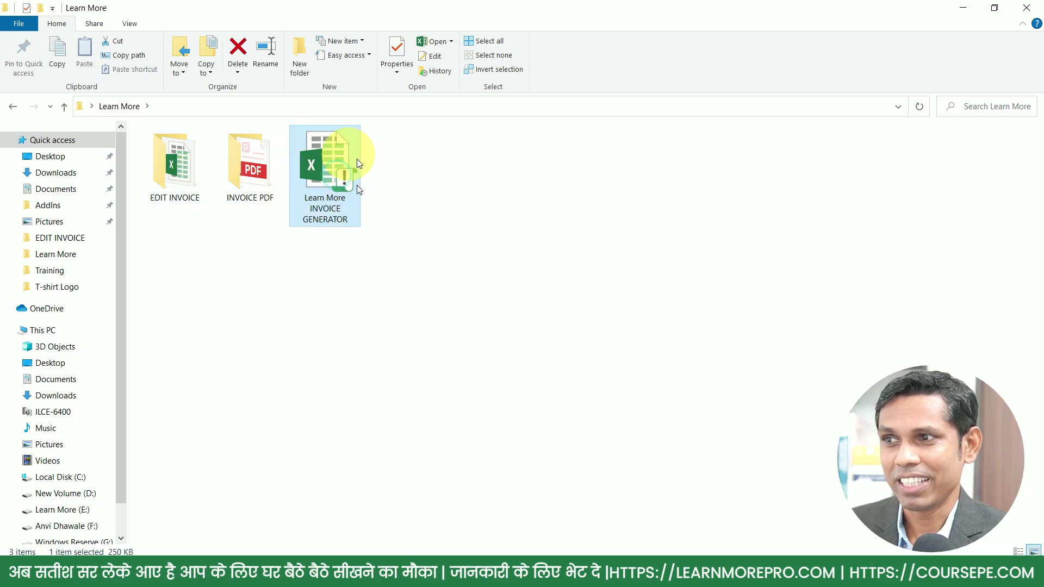
{"action": "double_click", "coordinate": [186, 181]}
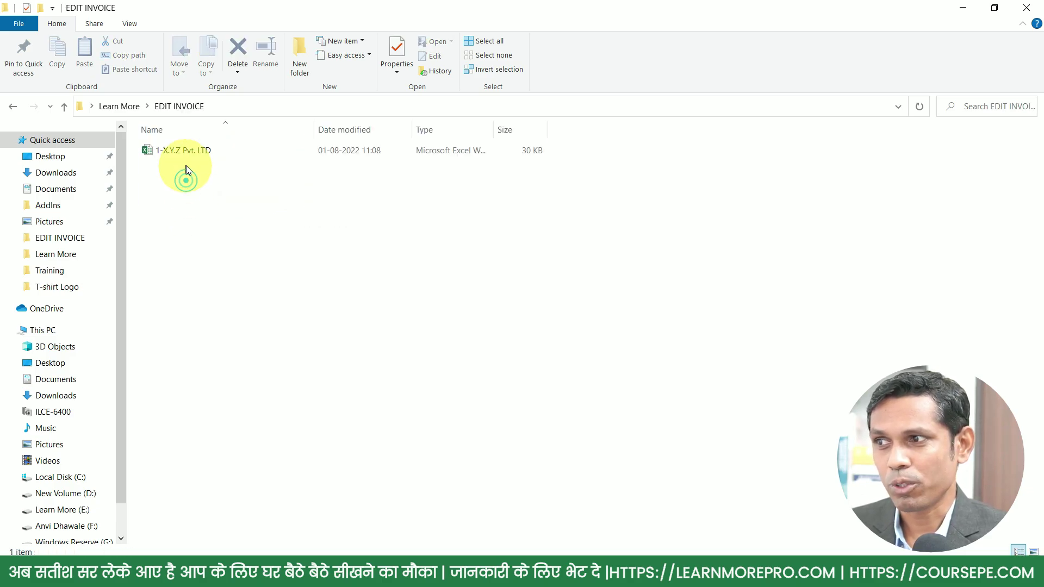
{"action": "left_click", "coordinate": [13, 106]}
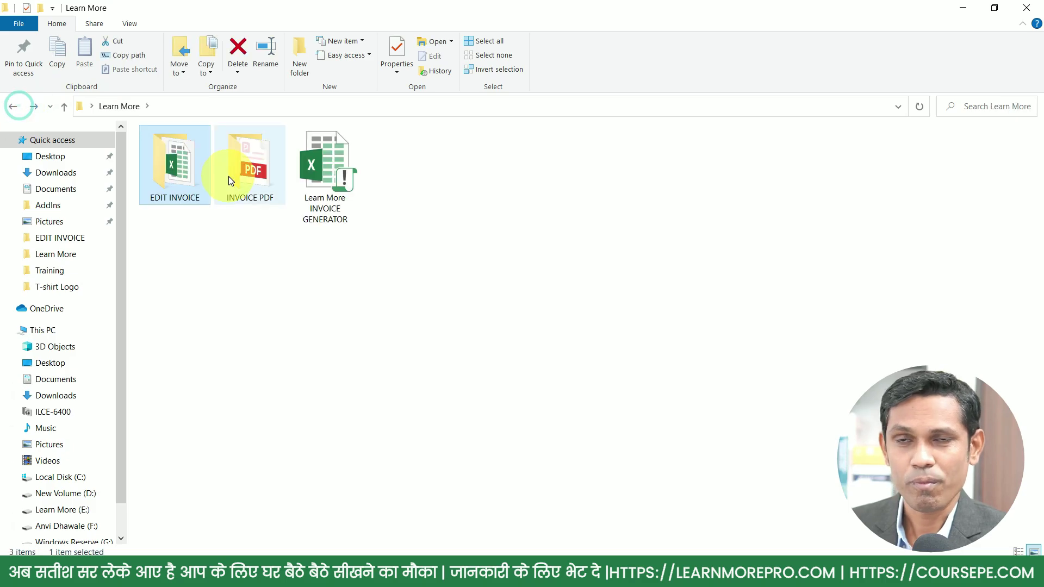
{"action": "mouse_move", "coordinate": [249, 168]}
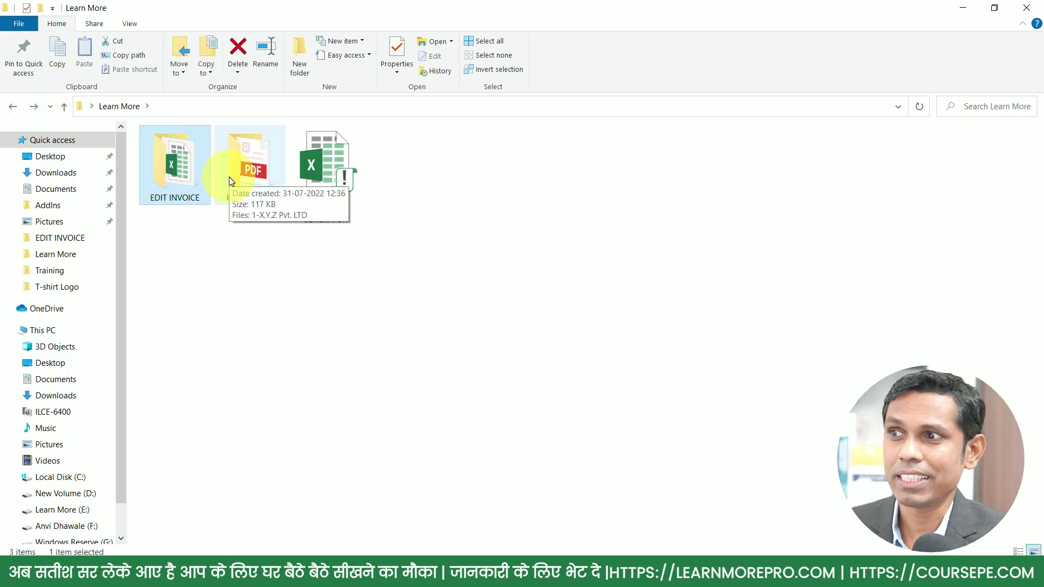
{"action": "double_click", "coordinate": [179, 175]}
{"action": "left_click", "coordinate": [16, 107]}
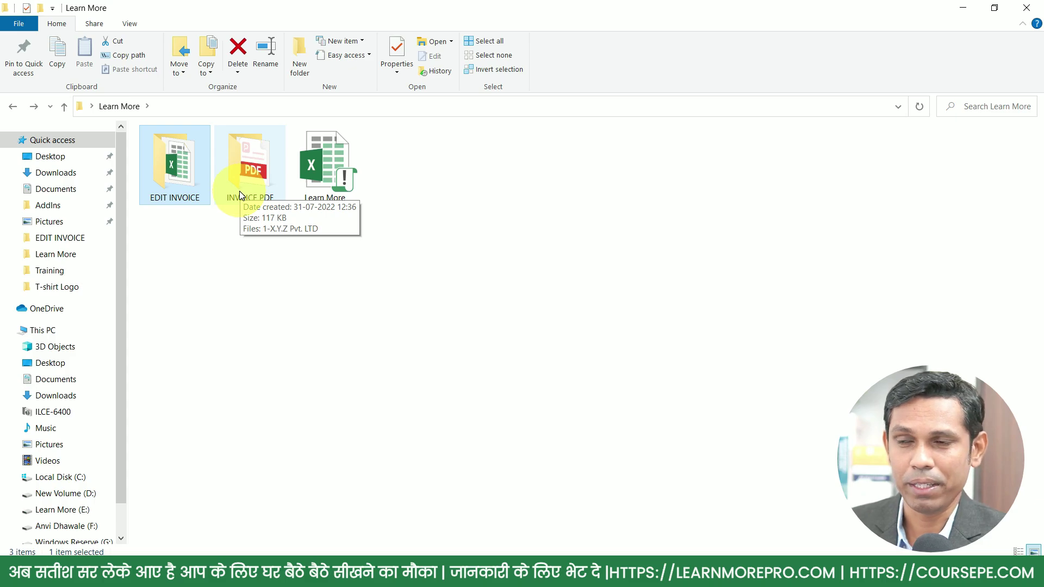
{"action": "double_click", "coordinate": [242, 171]}
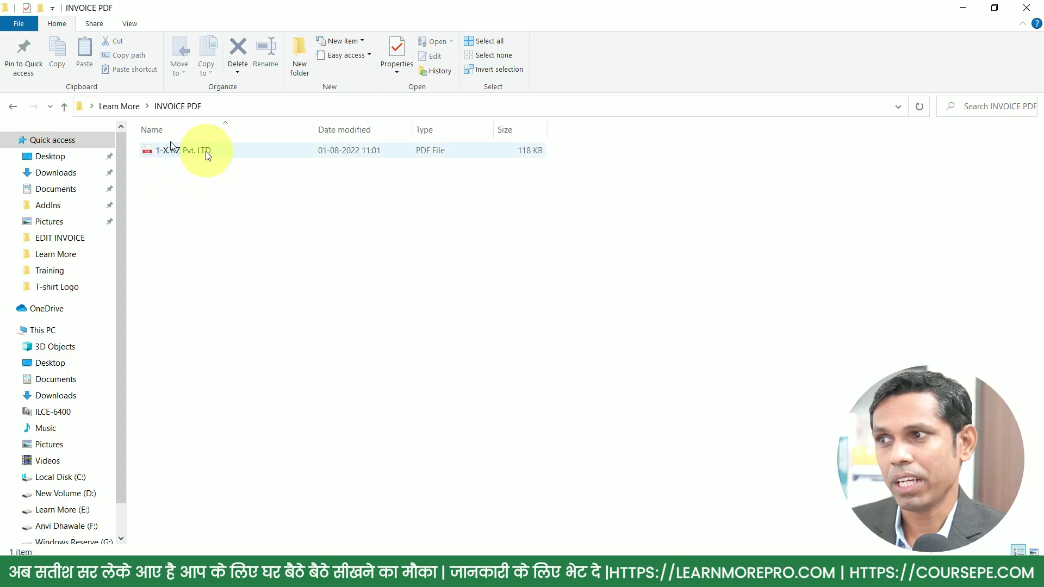
{"action": "left_click", "coordinate": [13, 107]}
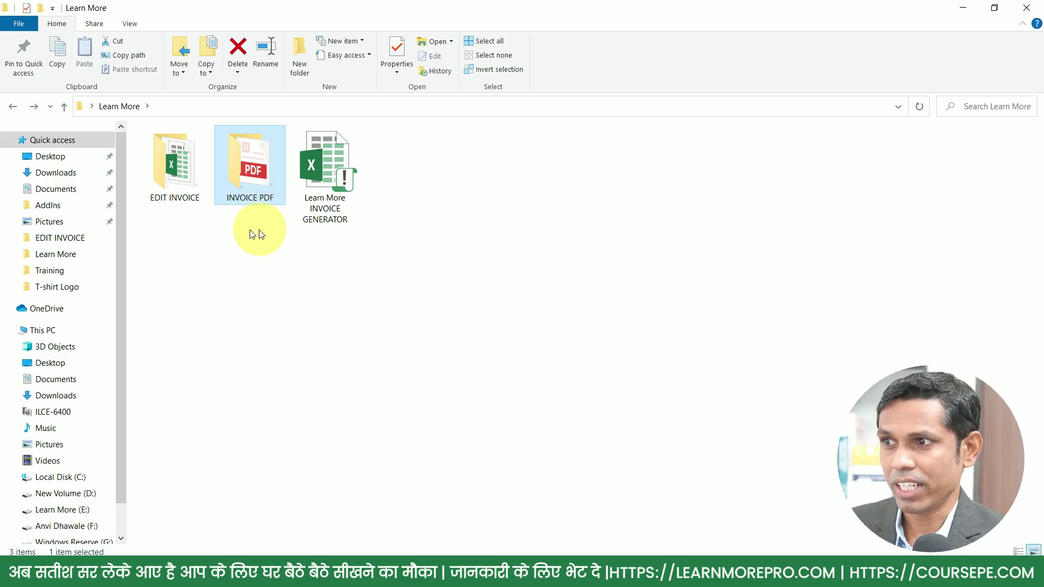
{"action": "left_click", "coordinate": [119, 106]}
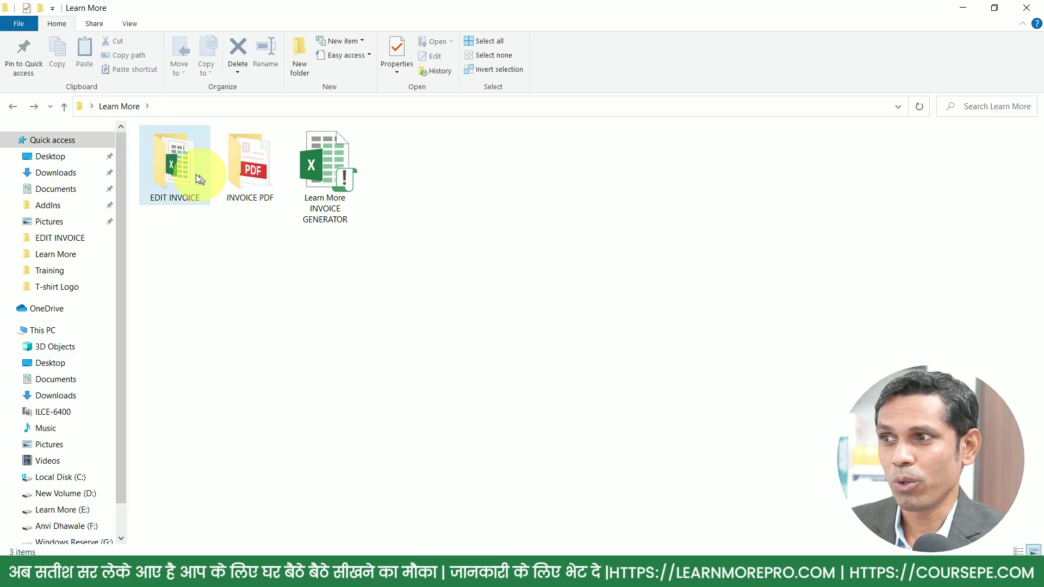
{"action": "left_click", "coordinate": [28, 107]}
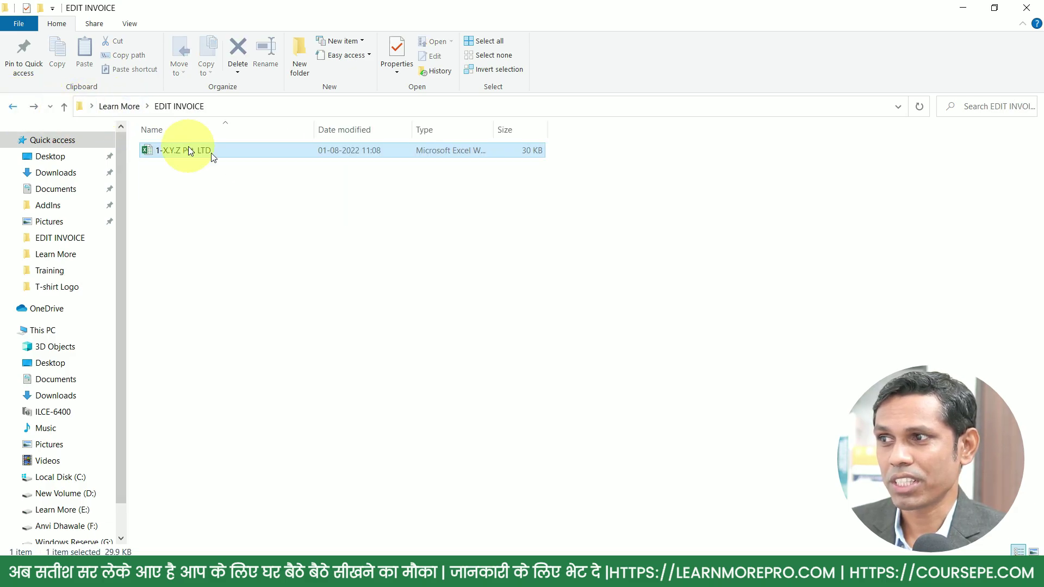
{"action": "left_click", "coordinate": [121, 107]}
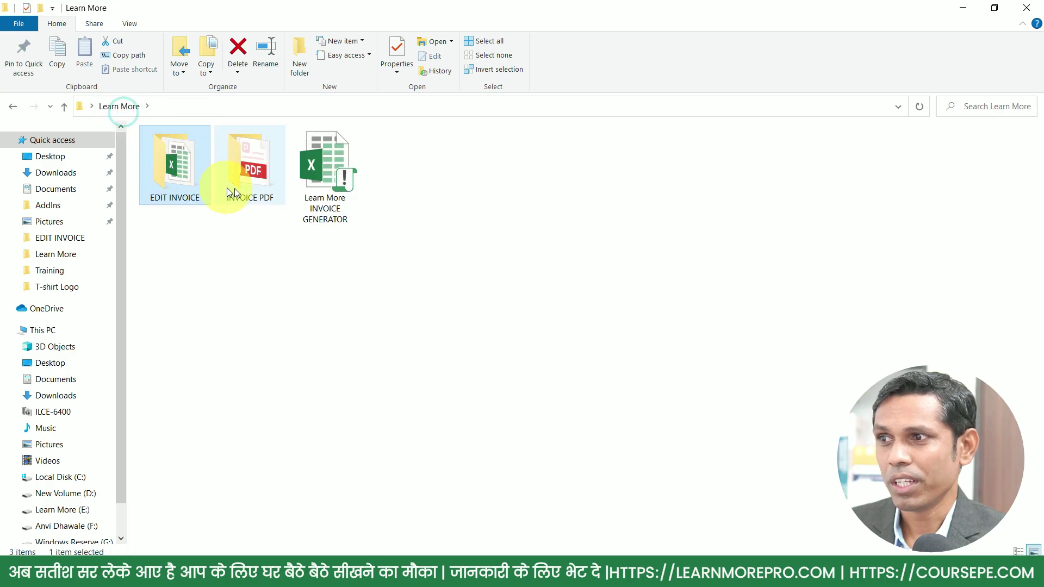
{"action": "left_click", "coordinate": [323, 171]}
{"action": "left_click", "coordinate": [180, 163]}
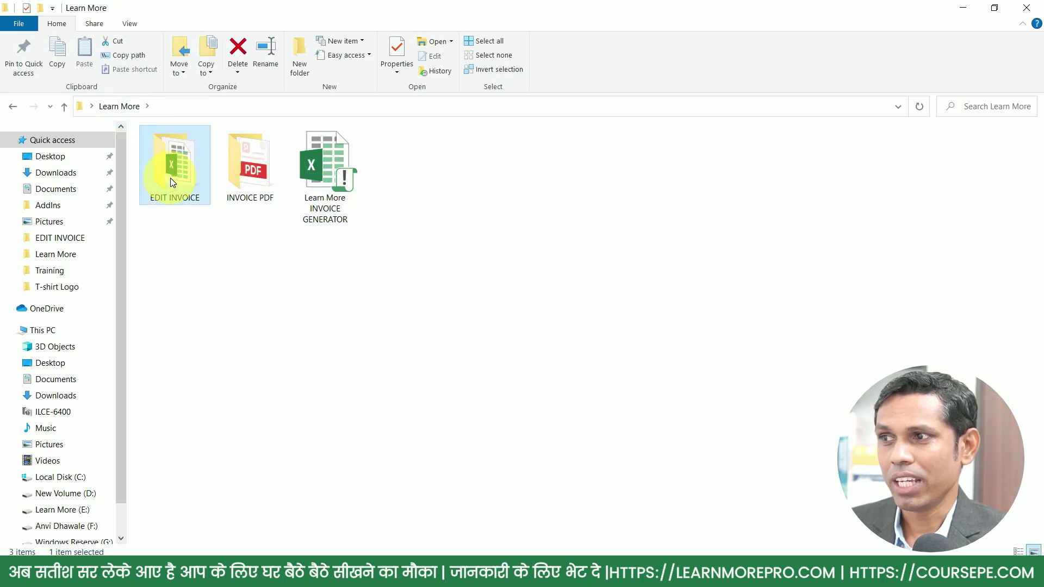
{"action": "left_click", "coordinate": [256, 174]}
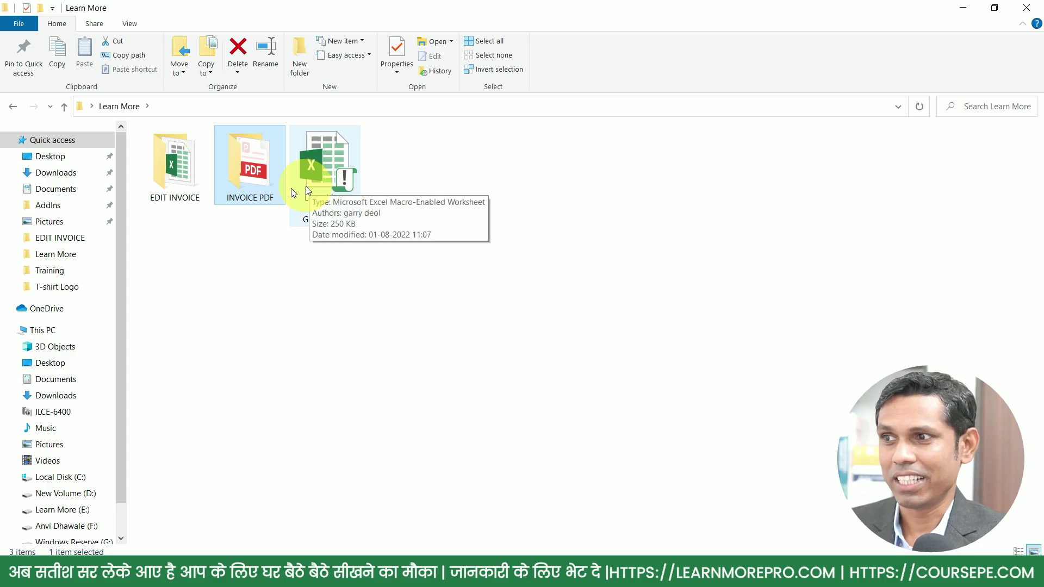
{"action": "left_click", "coordinate": [185, 192]}
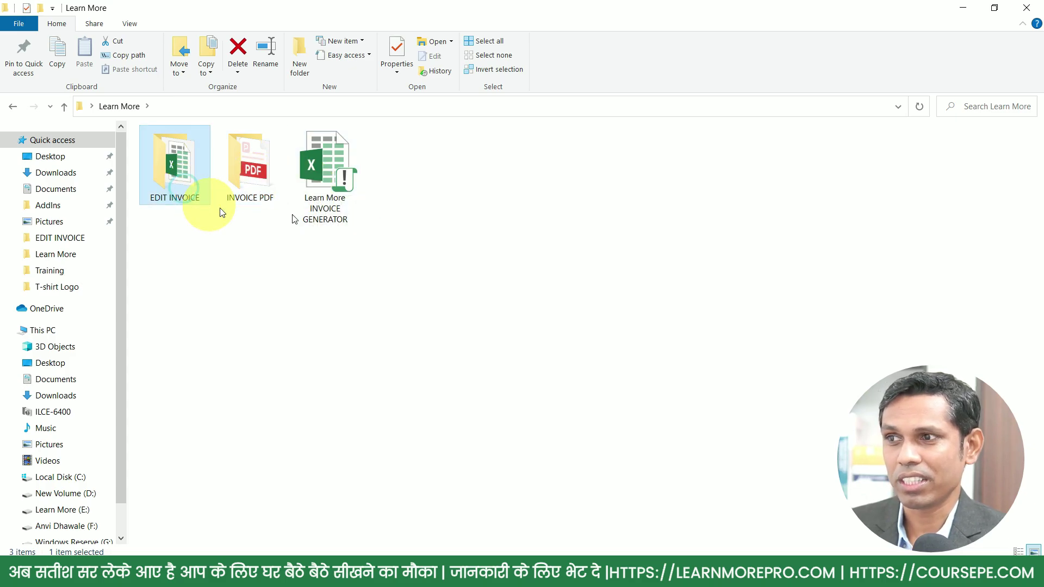
{"action": "left_click", "coordinate": [343, 188]}
{"action": "mouse_move", "coordinate": [324, 175]}
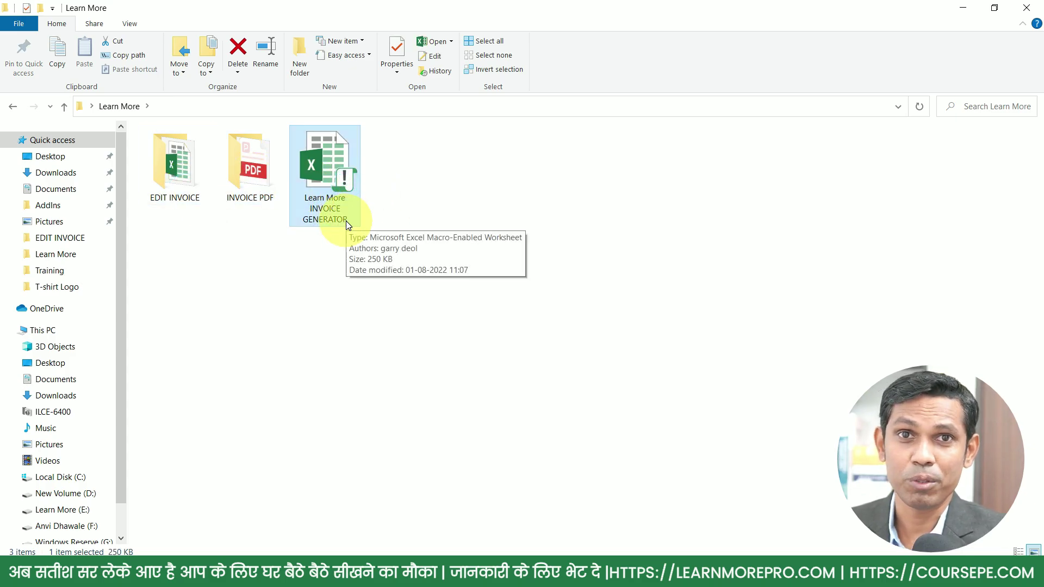
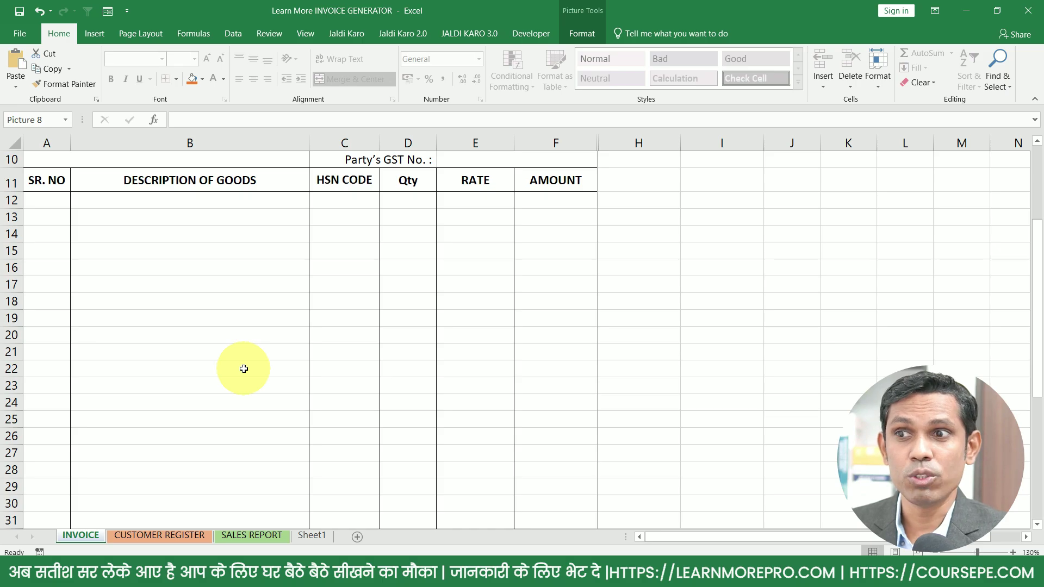
Scroll the INVOICE sheet back up to the top of the invoice form.
{"action": "scroll", "coordinate": [256, 375], "scroll_direction": "up", "scroll_amount": 3}
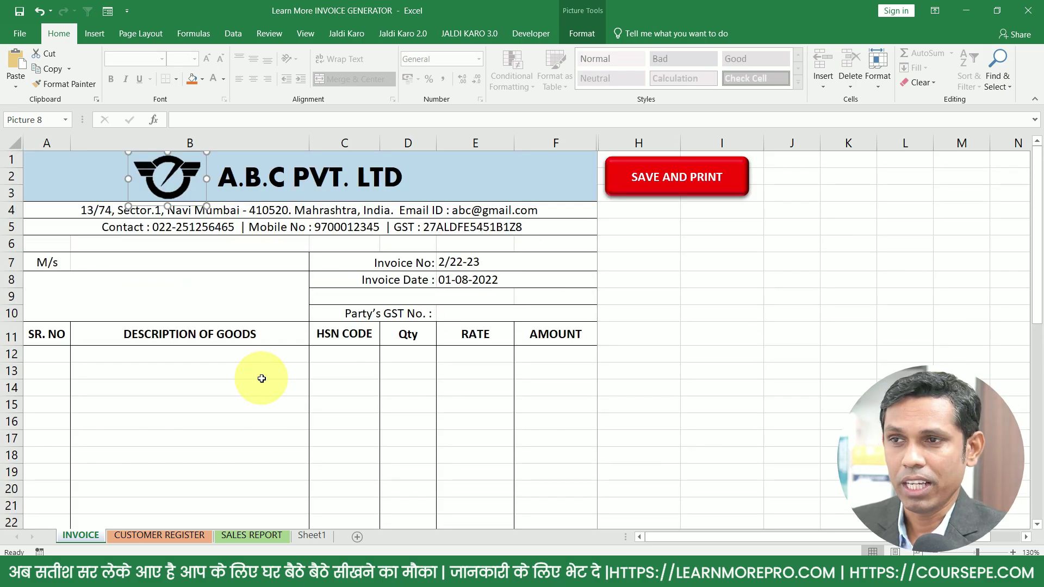
Open the VBA editor full-screen and load the LearnMore UserForm in design view.
{"action": "key", "text": "alt+F11"}
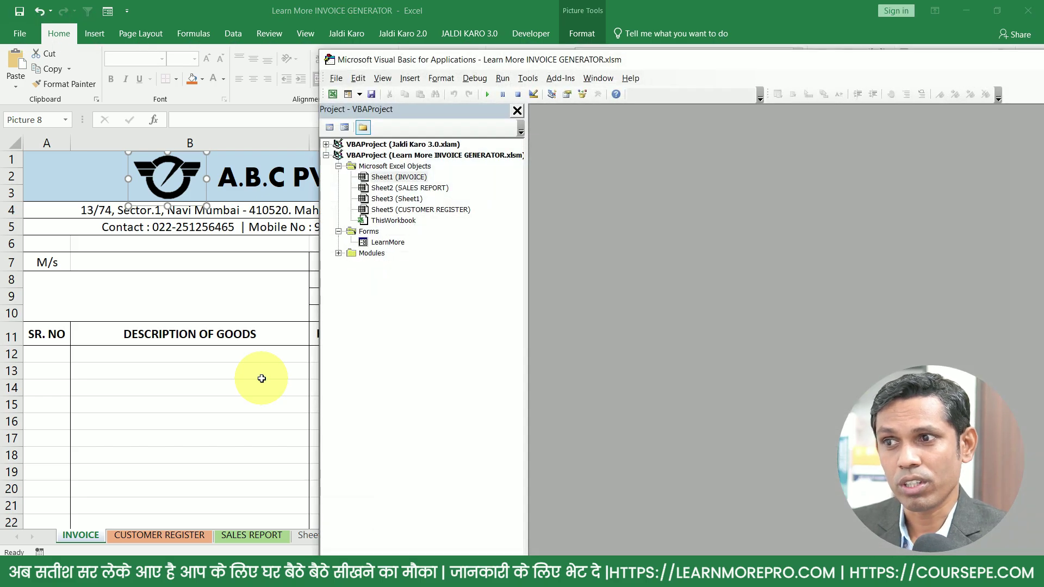
{"action": "double_click", "coordinate": [743, 64]}
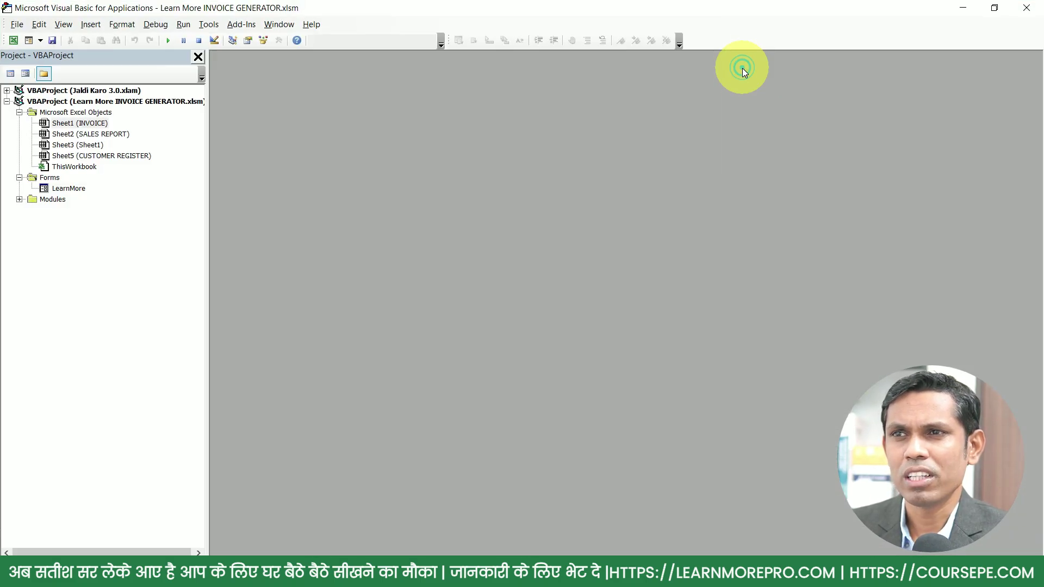
{"action": "double_click", "coordinate": [55, 188]}
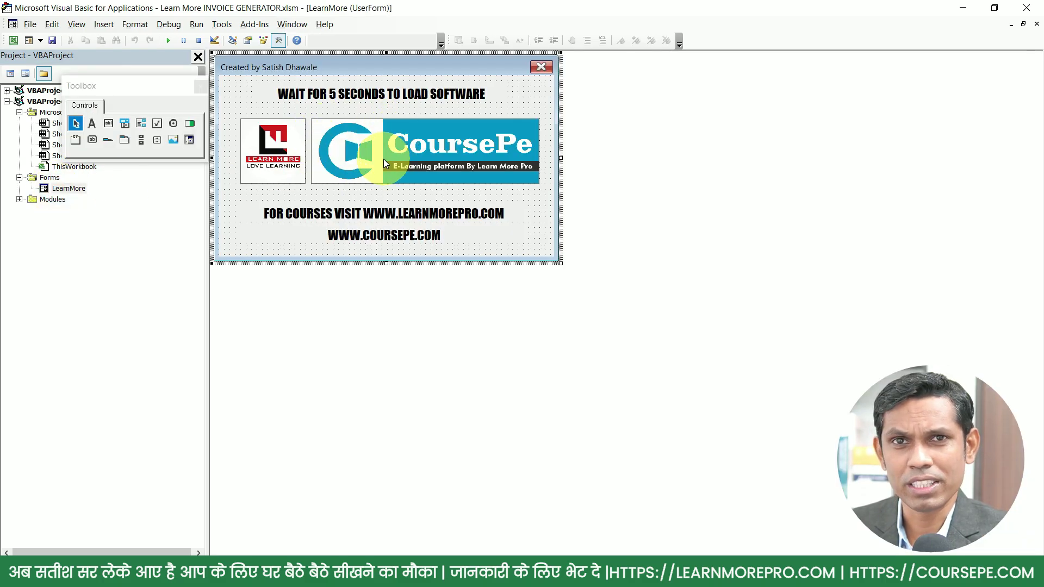
Close the Toolbox and expand the Modules folder to show Module1 and Module2.
{"action": "left_click_drag", "start_coordinate": [133, 87], "coordinate": [150, 248]}
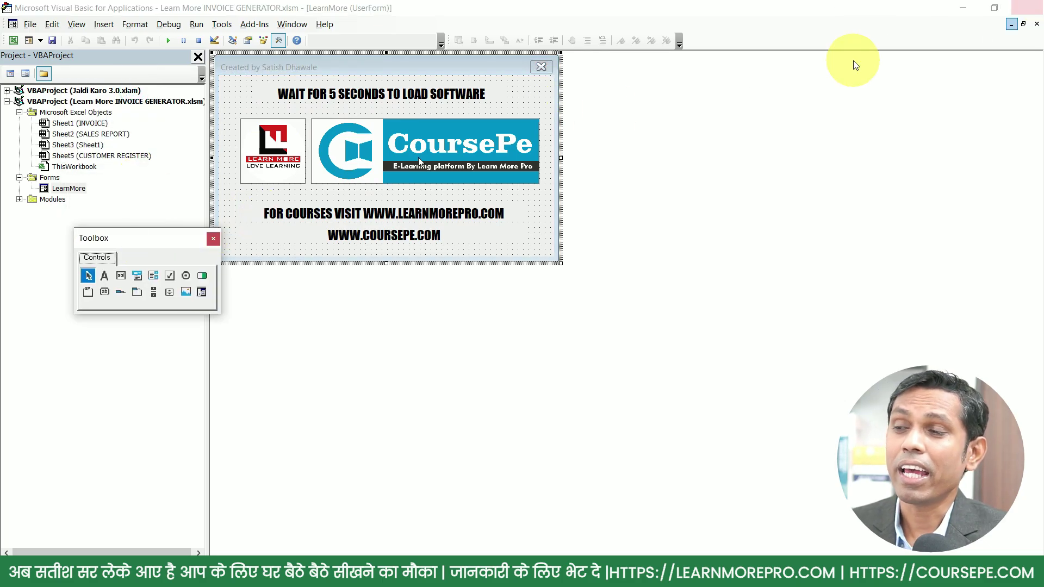
{"action": "left_click_drag", "start_coordinate": [172, 244], "coordinate": [117, 336]}
{"action": "left_click", "coordinate": [162, 331]}
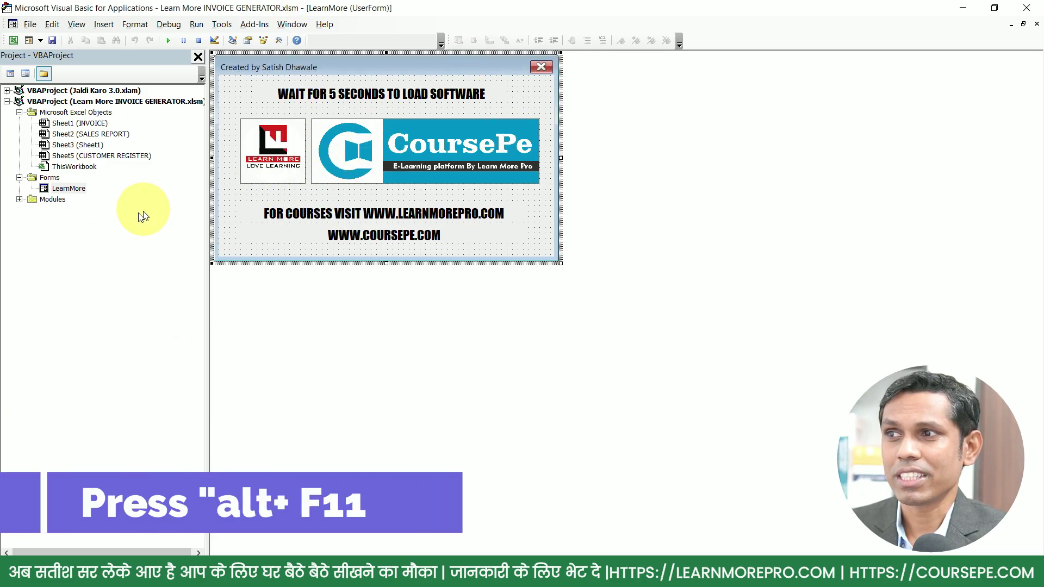
{"action": "left_click", "coordinate": [54, 190]}
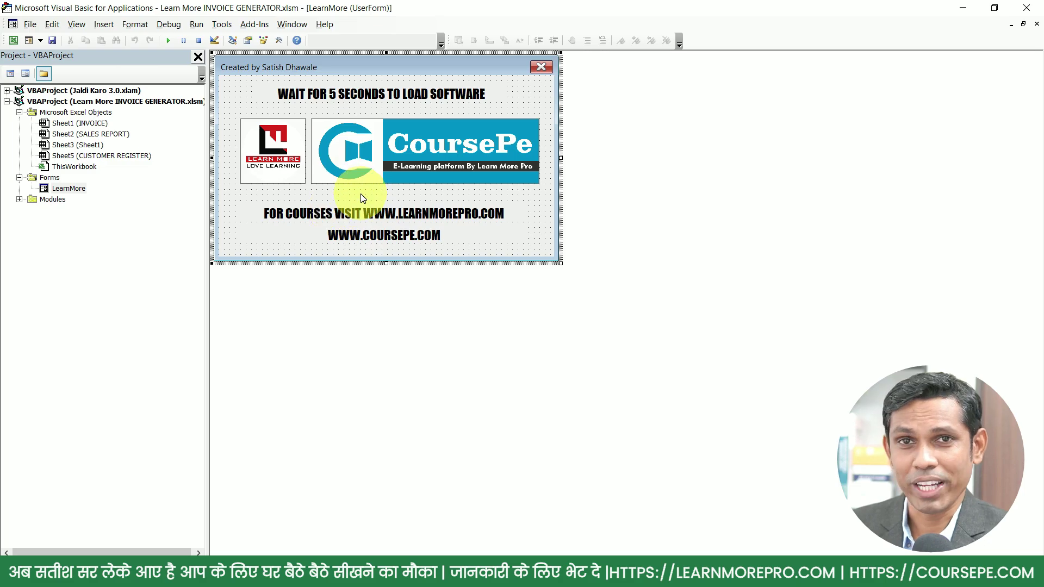
{"action": "left_click", "coordinate": [19, 199]}
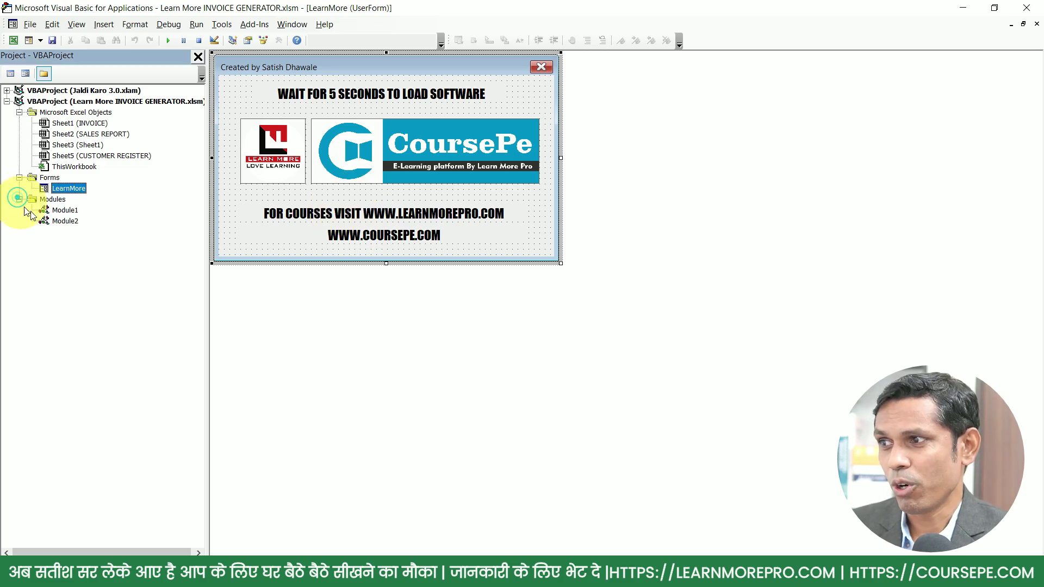
Open Module2's code and highlight the save-as-file and PDF-link comments.
{"action": "double_click", "coordinate": [66, 221]}
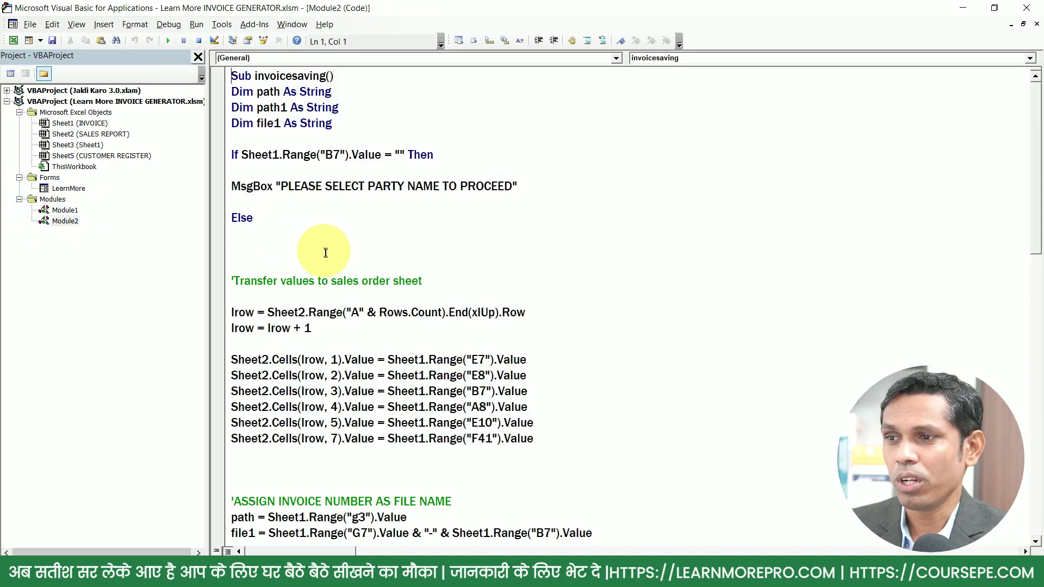
{"action": "scroll", "coordinate": [326, 257], "scroll_direction": "down", "scroll_amount": 5}
{"action": "scroll", "coordinate": [326, 256], "scroll_direction": "down", "scroll_amount": 6}
{"action": "scroll", "coordinate": [333, 272], "scroll_direction": "down", "scroll_amount": 1}
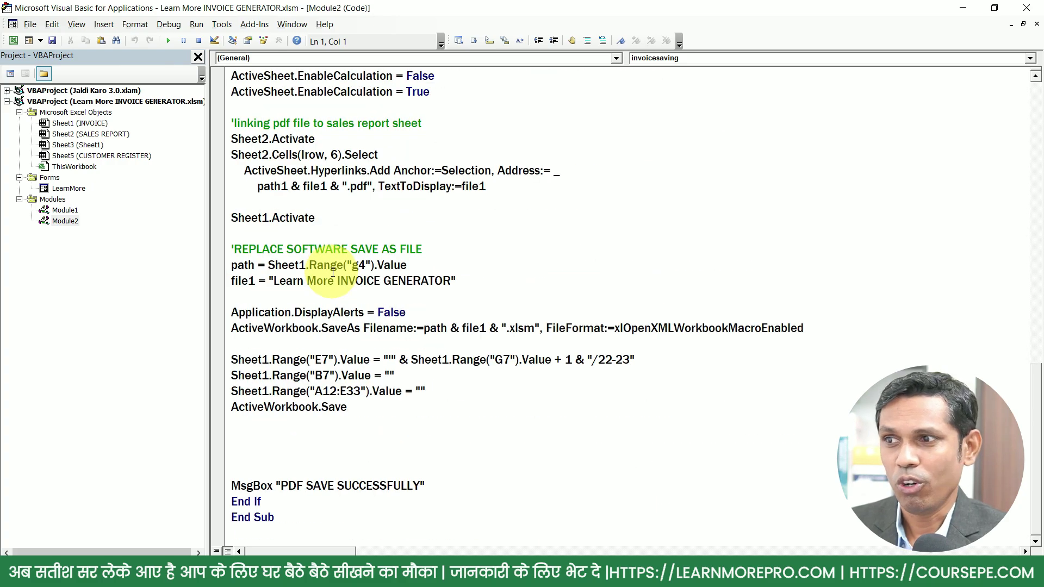
{"action": "left_click_drag", "start_coordinate": [248, 249], "coordinate": [422, 249]}
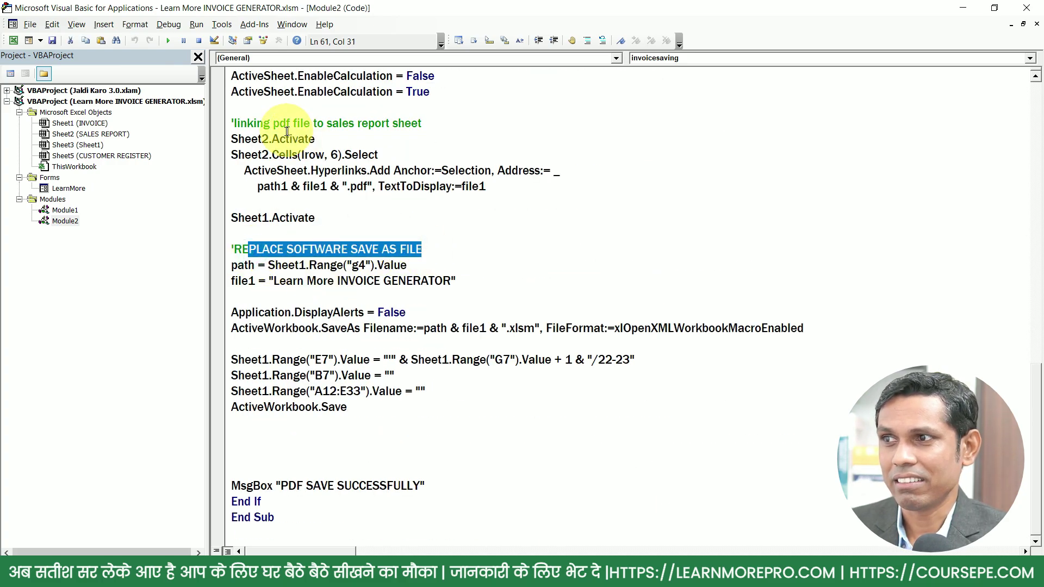
{"action": "left_click_drag", "start_coordinate": [272, 123], "coordinate": [422, 123]}
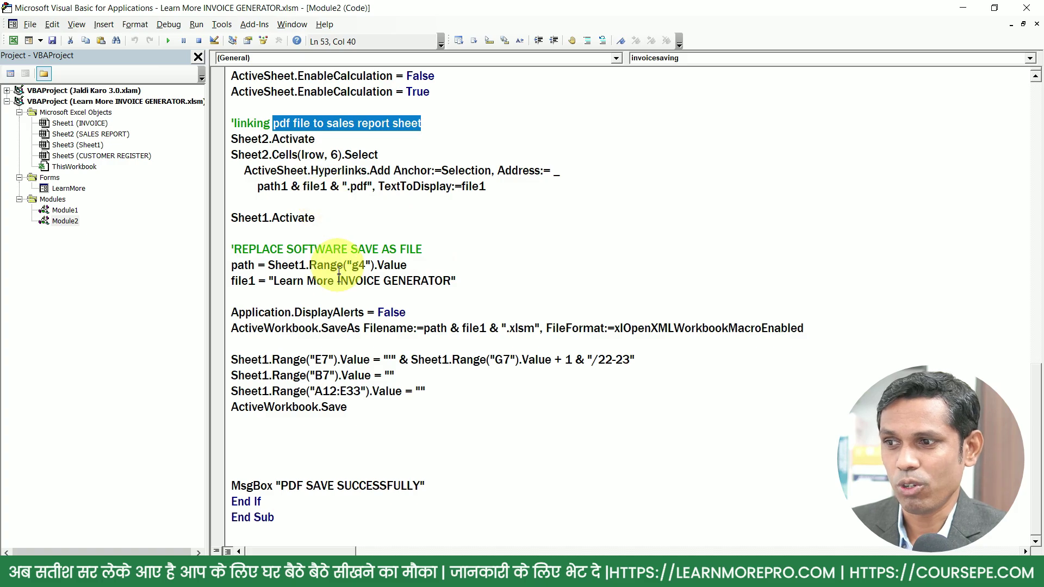
Highlight the Sheet2.Cells lines copying E7, E8 and B7 to the report, then review to the end.
{"action": "scroll", "coordinate": [339, 276], "scroll_direction": "up", "scroll_amount": 7}
{"action": "scroll", "coordinate": [340, 280], "scroll_direction": "up", "scroll_amount": 5}
{"action": "scroll", "coordinate": [341, 282], "scroll_direction": "up", "scroll_amount": 1}
{"action": "scroll", "coordinate": [341, 286], "scroll_direction": "up", "scroll_amount": 4}
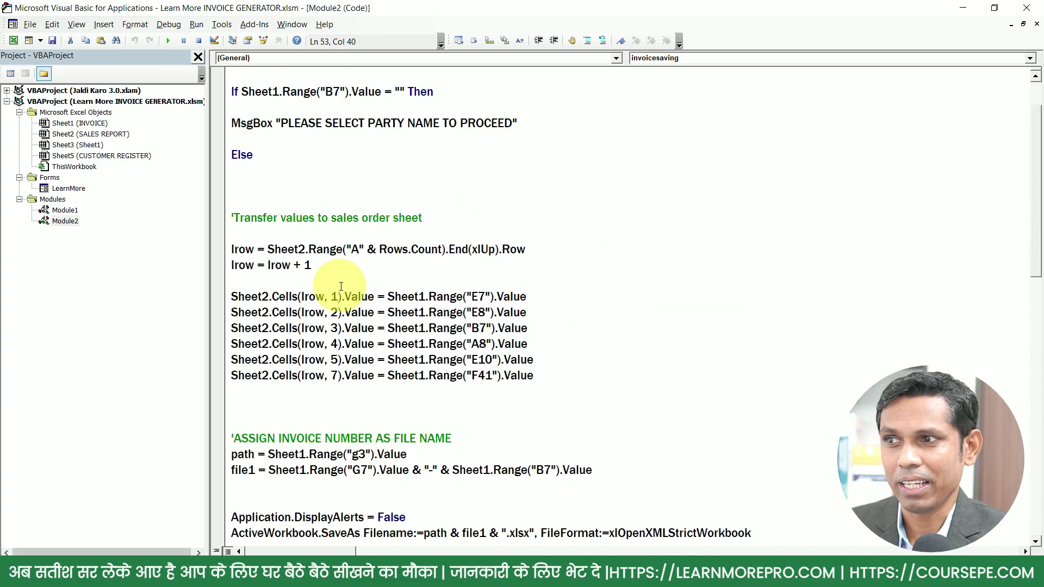
{"action": "scroll", "coordinate": [341, 287], "scroll_direction": "up", "scroll_amount": 2}
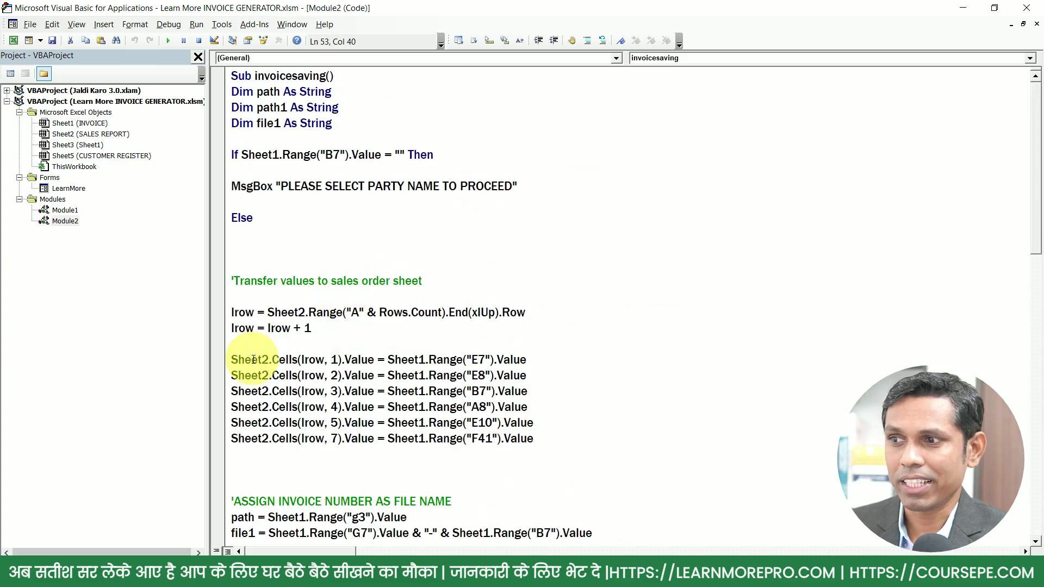
{"action": "left_click_drag", "start_coordinate": [278, 360], "coordinate": [524, 360]}
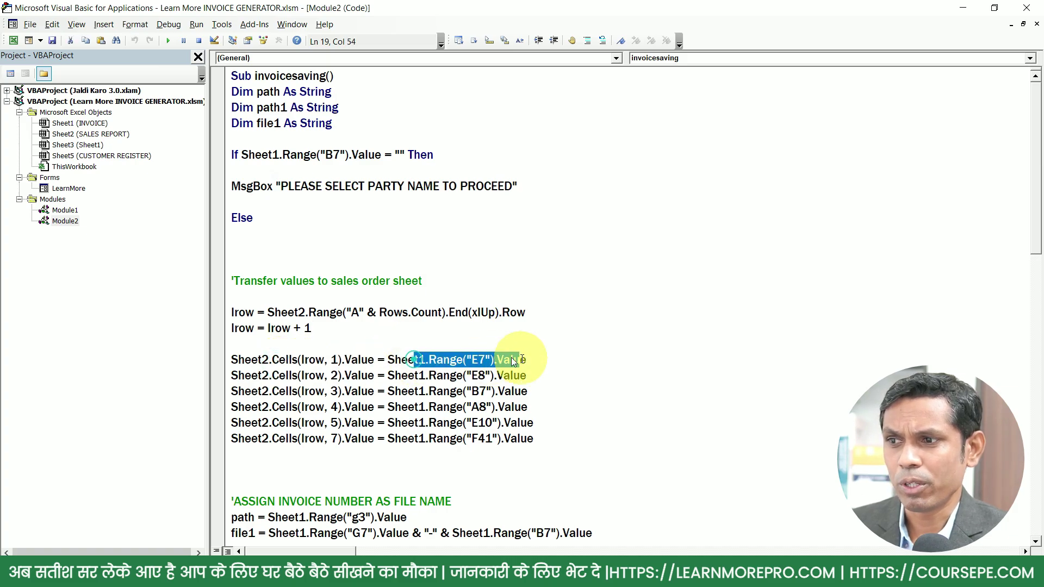
{"action": "left_click_drag", "start_coordinate": [278, 376], "coordinate": [478, 375]}
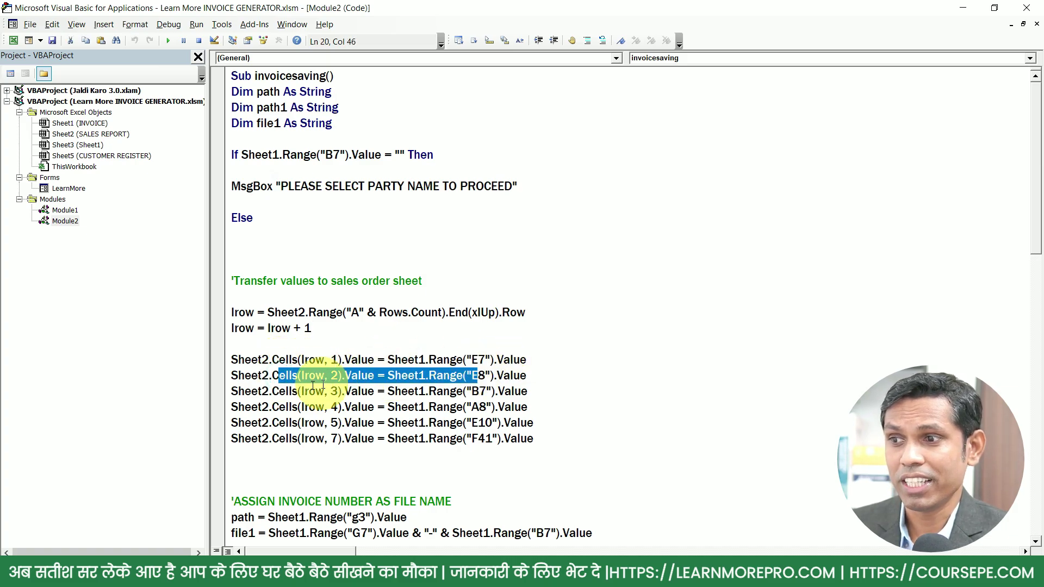
{"action": "left_click_drag", "start_coordinate": [297, 391], "coordinate": [493, 391]}
{"action": "scroll", "coordinate": [456, 355], "scroll_direction": "down", "scroll_amount": 2}
{"action": "scroll", "coordinate": [451, 354], "scroll_direction": "down", "scroll_amount": 7}
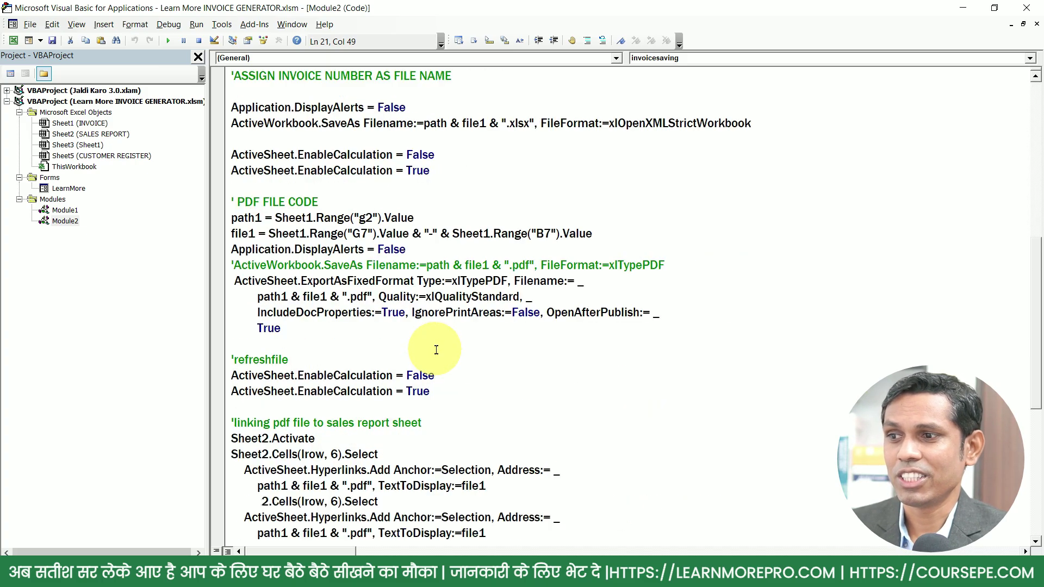
{"action": "scroll", "coordinate": [443, 354], "scroll_direction": "down", "scroll_amount": 3}
{"action": "scroll", "coordinate": [436, 355], "scroll_direction": "down", "scroll_amount": 3}
{"action": "scroll", "coordinate": [436, 355], "scroll_direction": "down", "scroll_amount": 2}
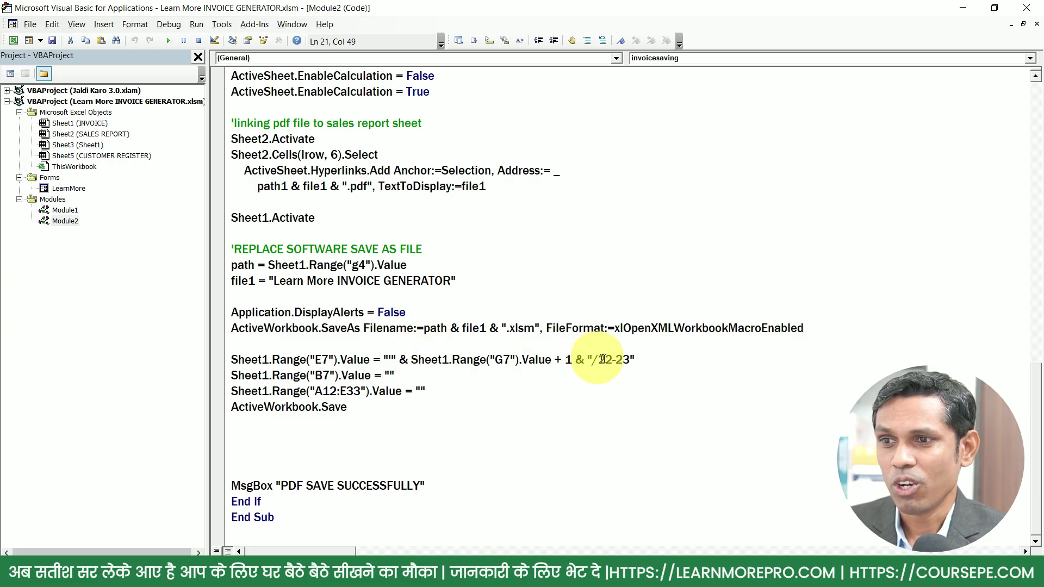
{"action": "left_click_drag", "start_coordinate": [599, 360], "coordinate": [630, 359]}
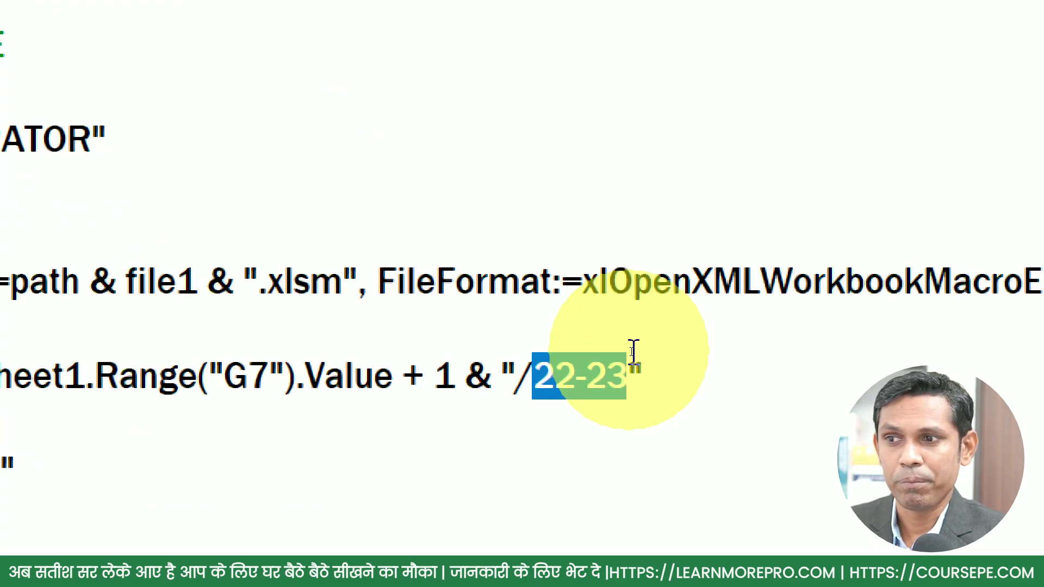
{"action": "key", "text": "Left"}
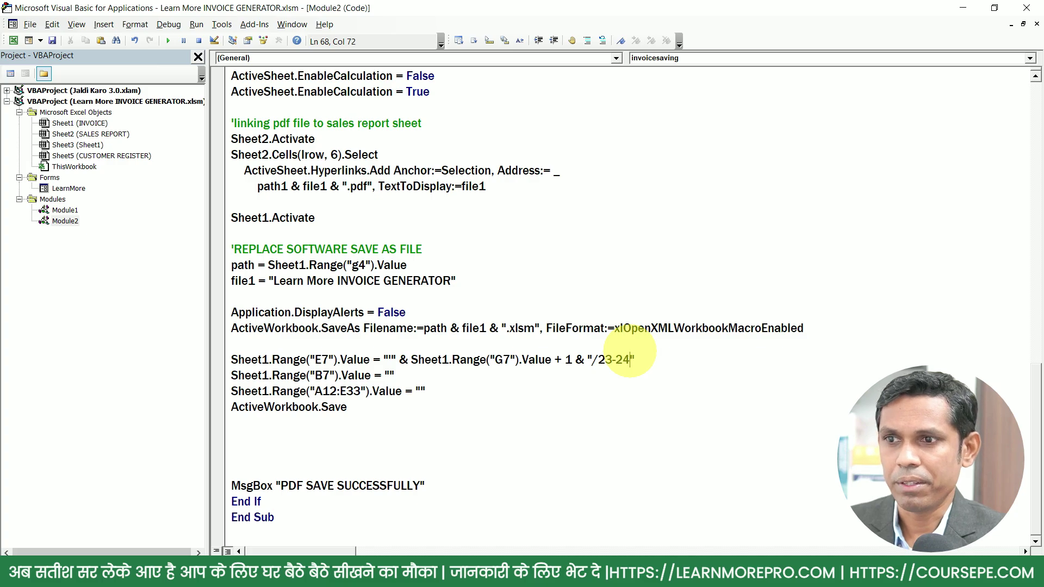
{"action": "left_click_drag", "start_coordinate": [604, 360], "coordinate": [639, 360]}
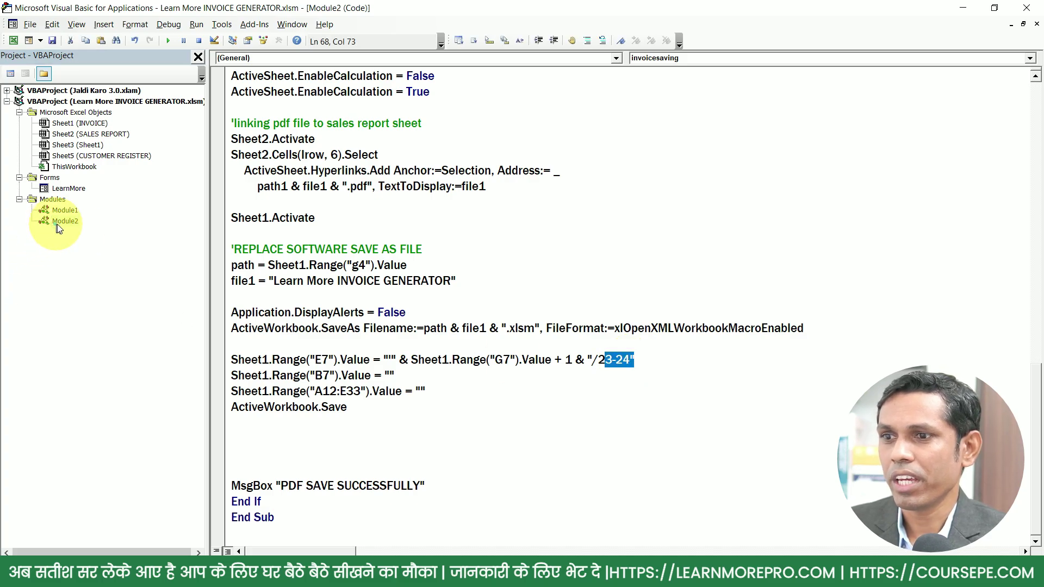
{"action": "type", "text": "3-23"}
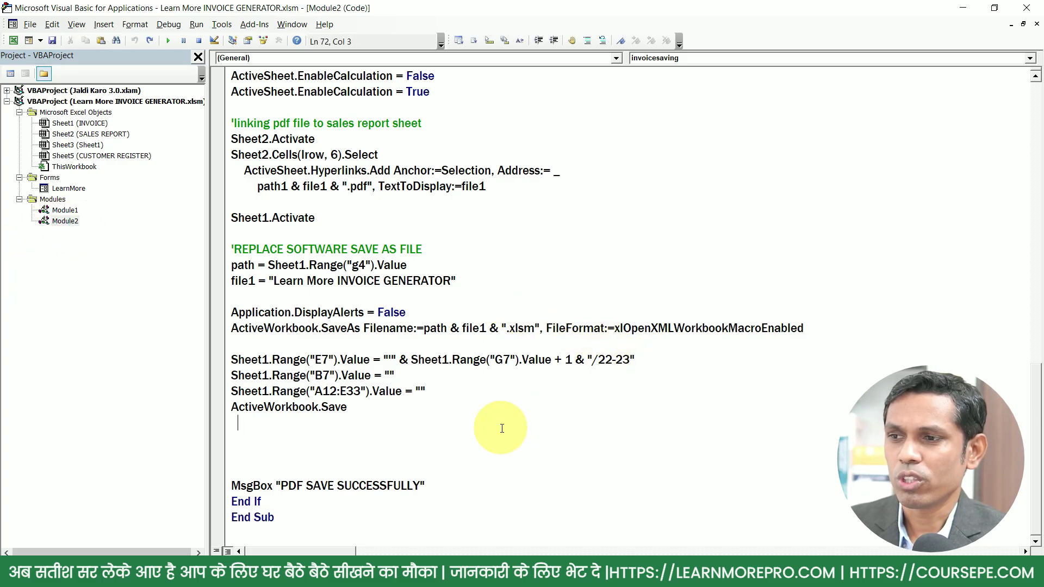
{"action": "left_click", "coordinate": [496, 425]}
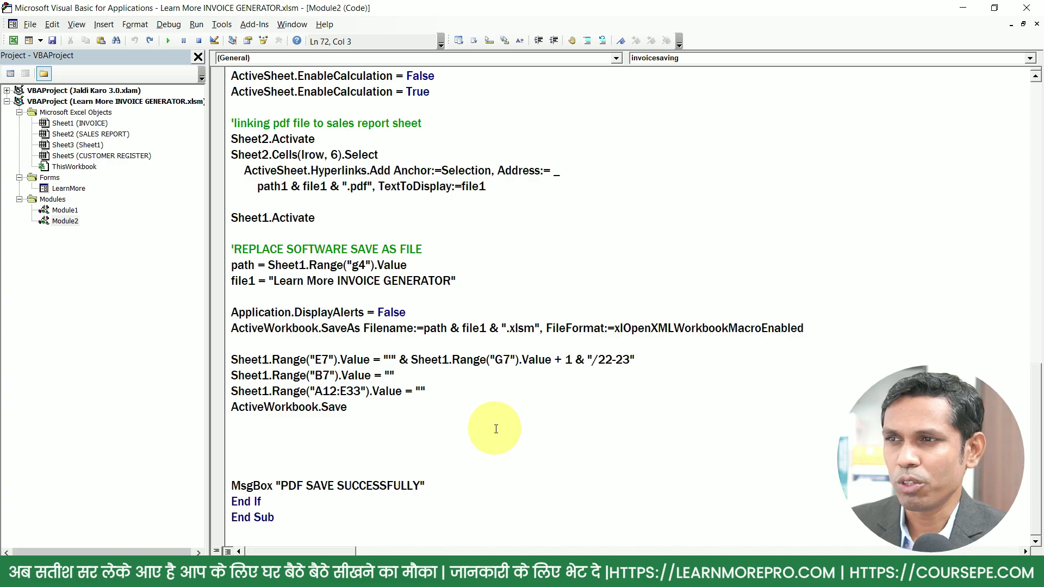
{"action": "scroll", "coordinate": [497, 429], "scroll_direction": "up", "scroll_amount": 2}
{"action": "scroll", "coordinate": [496, 429], "scroll_direction": "up", "scroll_amount": 2}
{"action": "scroll", "coordinate": [496, 429], "scroll_direction": "up", "scroll_amount": 4}
{"action": "scroll", "coordinate": [496, 429], "scroll_direction": "up", "scroll_amount": 6}
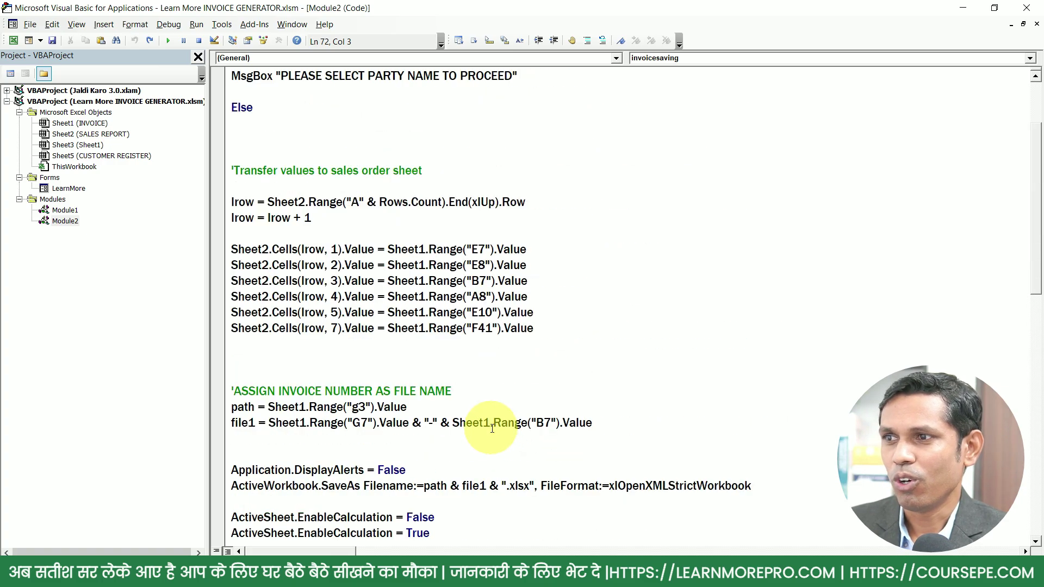
{"action": "scroll", "coordinate": [496, 429], "scroll_direction": "up", "scroll_amount": 2}
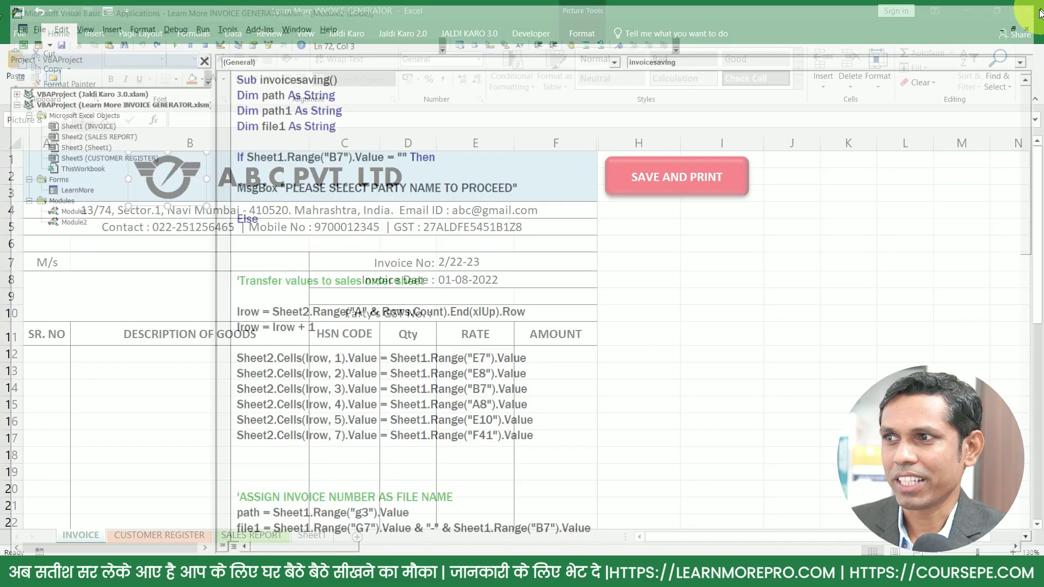